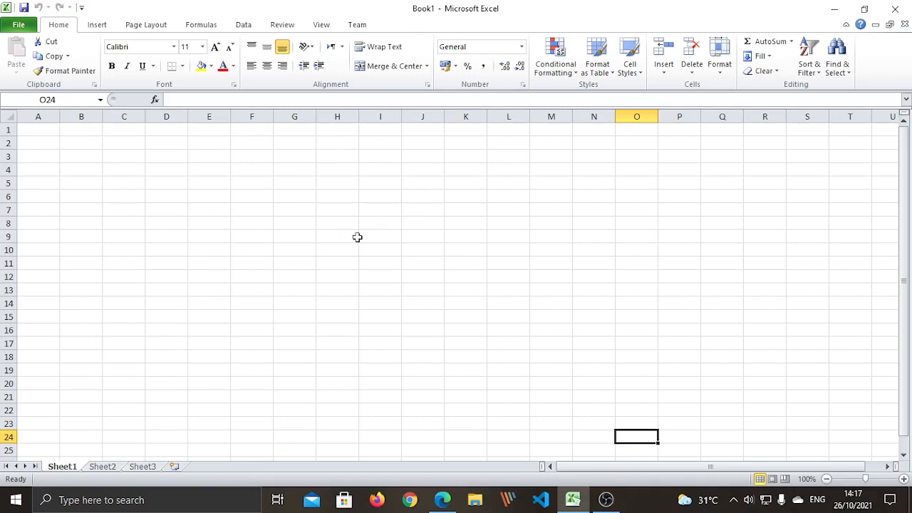
# Enter the heading 'DAFTAR NILAI SISWA KELAS 8 SMP BAPTIS PALEMBANG' in cell B3 and commit it
pyautogui.click(281, 249)
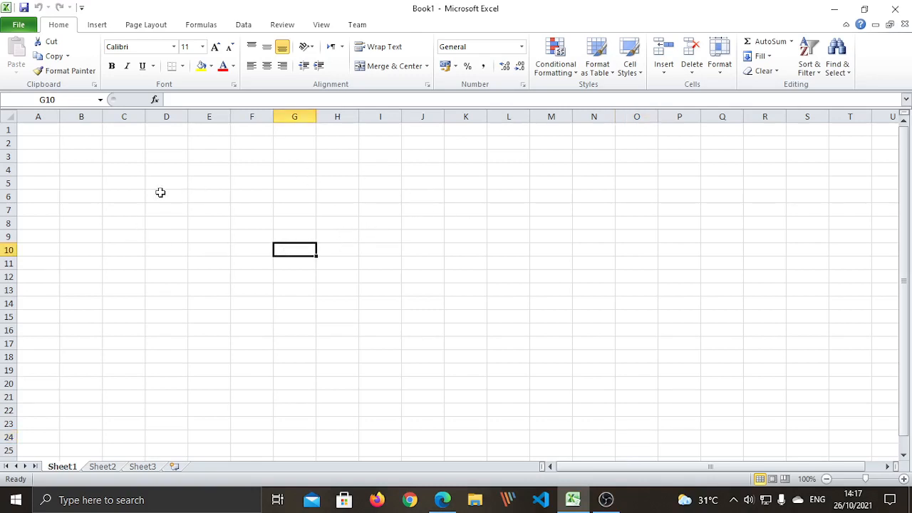
pyautogui.click(137, 221)
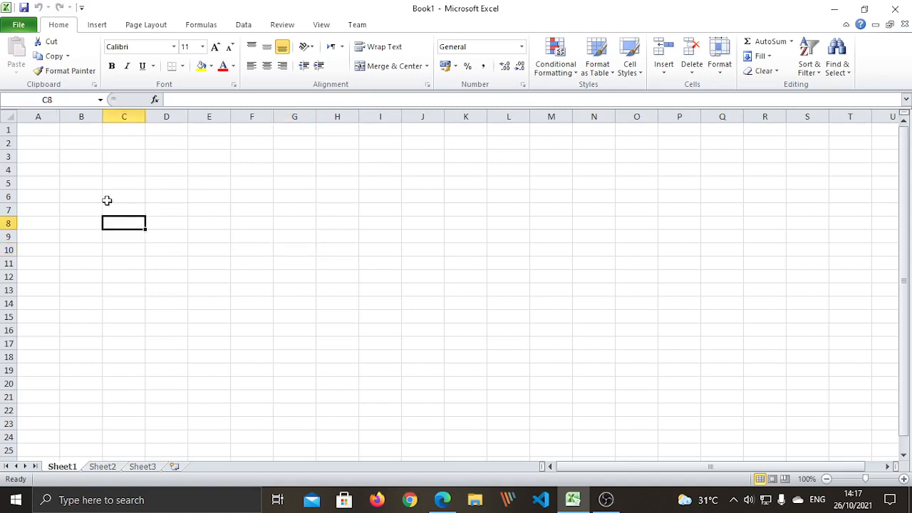
pyautogui.click(71, 158)
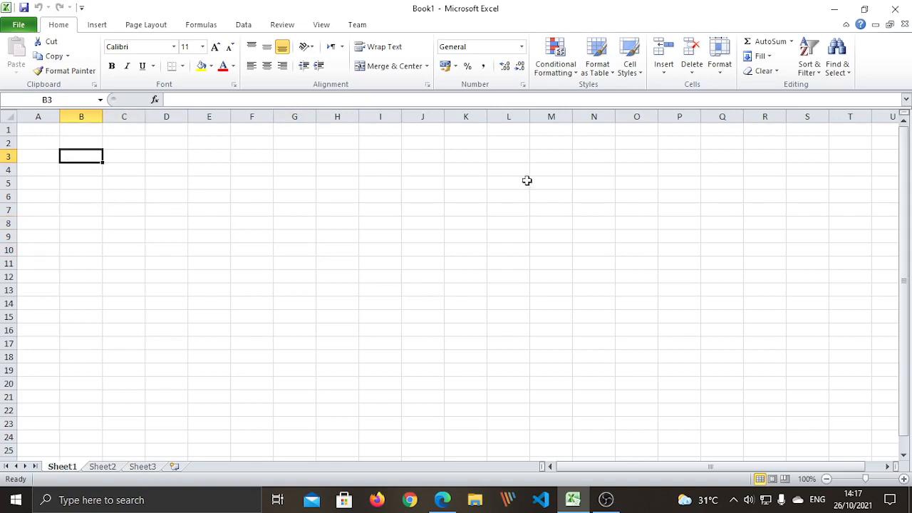
pyautogui.click(389, 222)
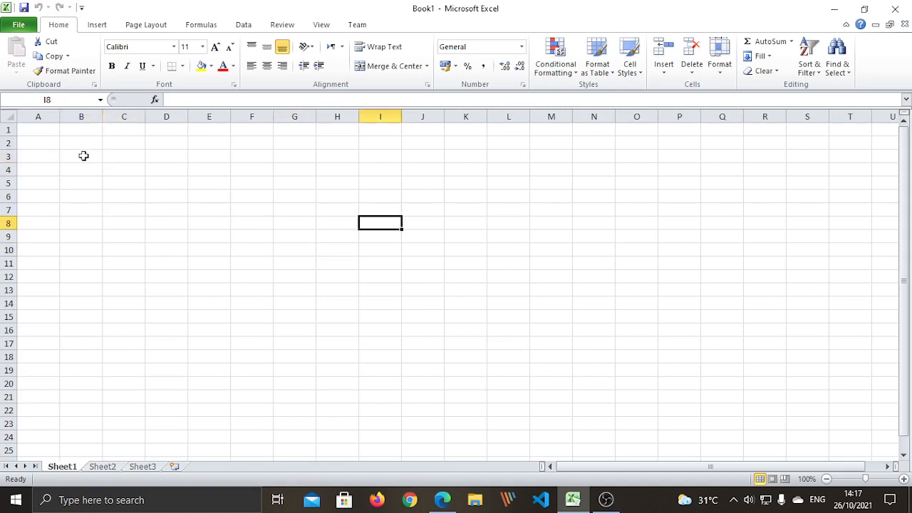
pyautogui.click(83, 155)
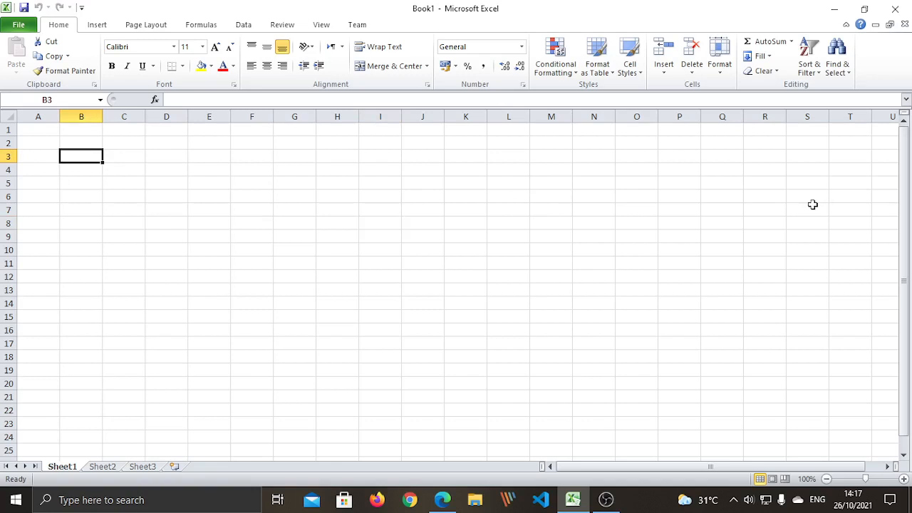
pyautogui.write('DAFTAR ')
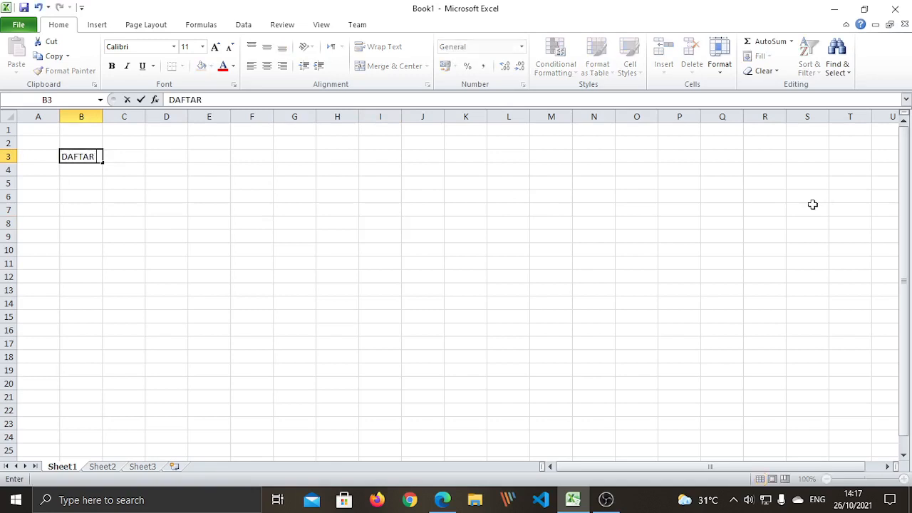
pyautogui.write('NILAI SISW')
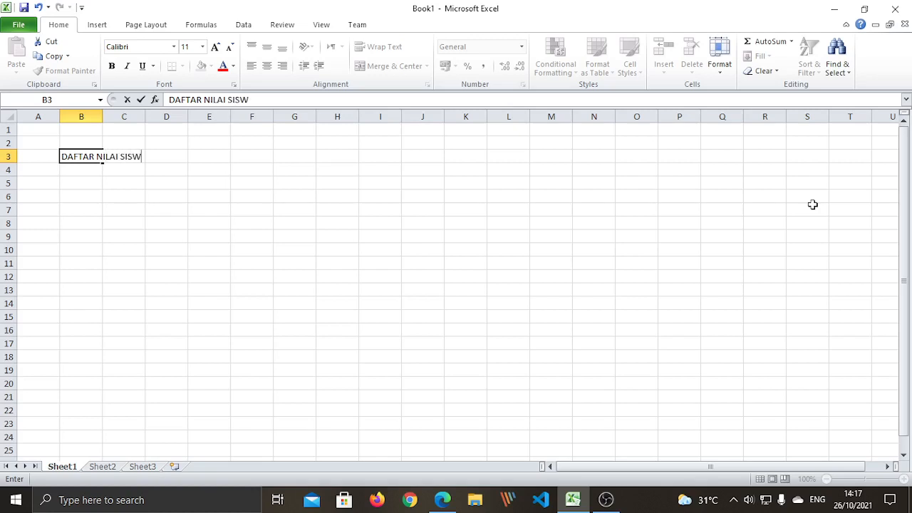
pyautogui.write('A KELAS 8 SMP')
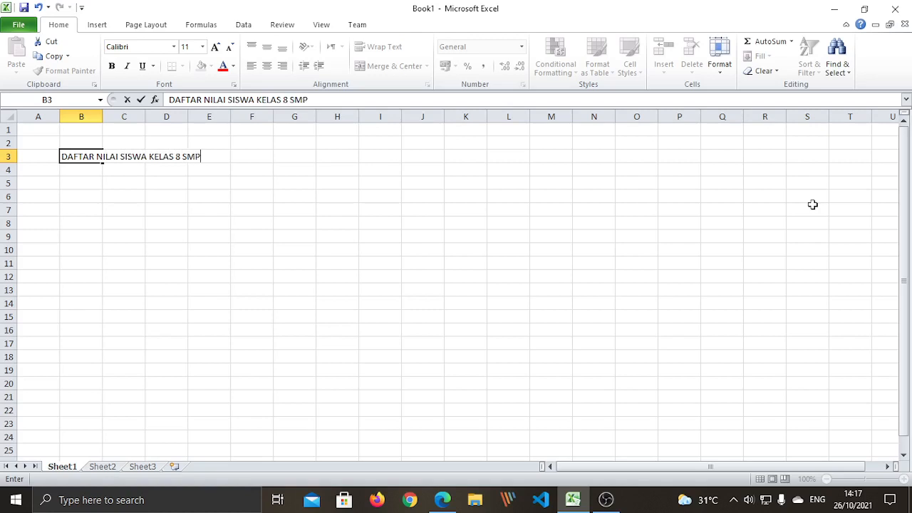
pyautogui.write(' BAPTIS PALEMBANG')
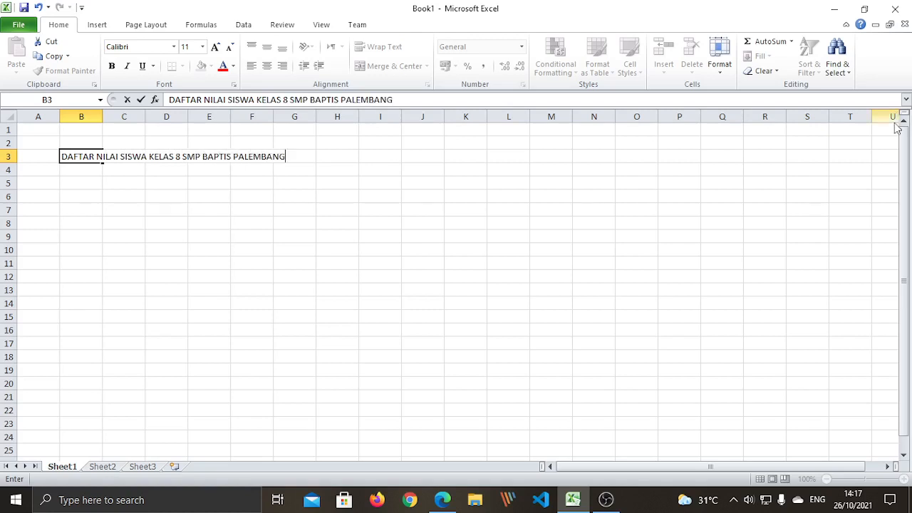
pyautogui.click(174, 263)
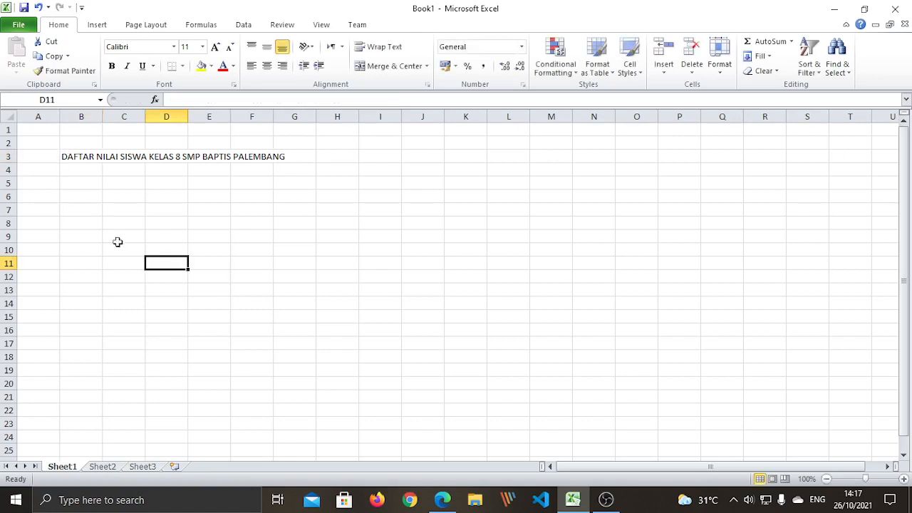
pyautogui.click(128, 261)
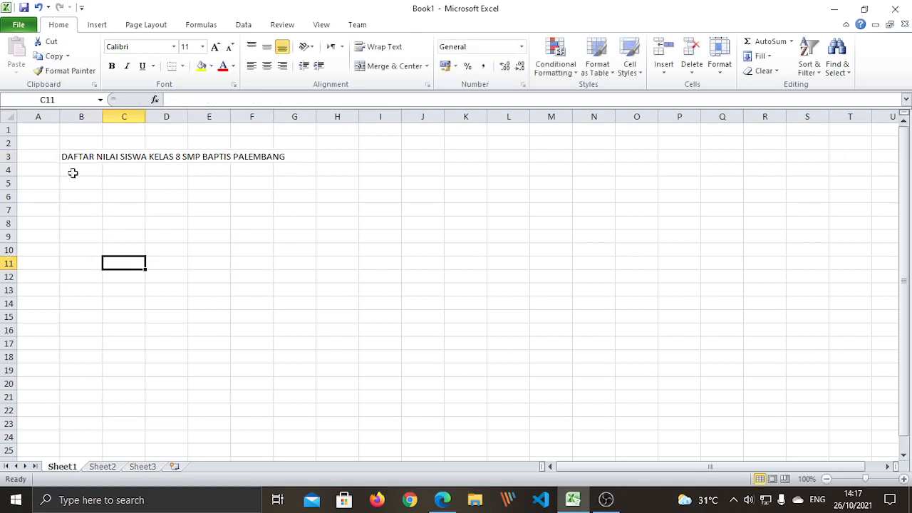
pyautogui.click(80, 115)
pyautogui.click(292, 115)
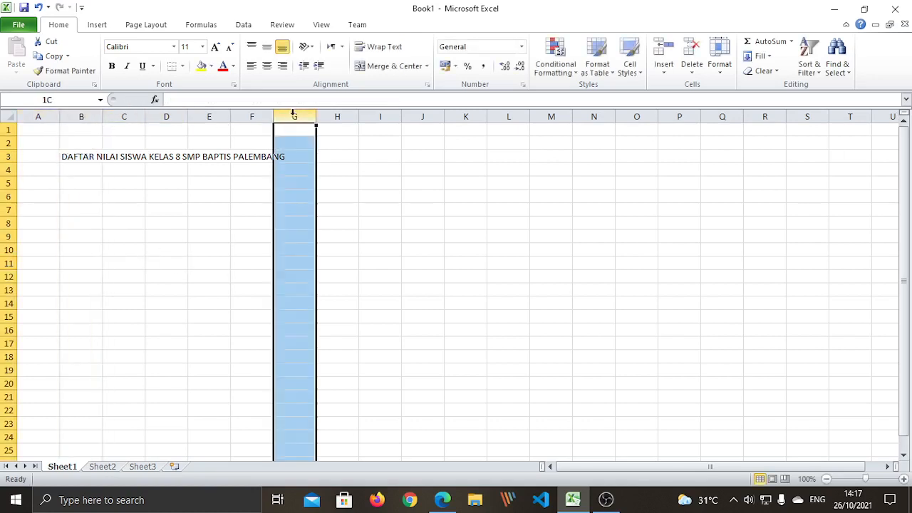
pyautogui.click(240, 348)
pyautogui.click(84, 116)
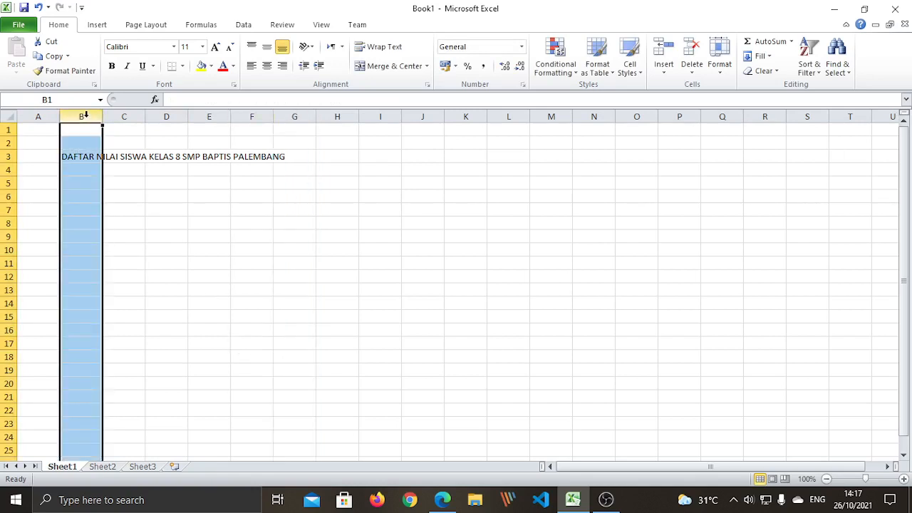
pyautogui.click(300, 116)
pyautogui.click(178, 355)
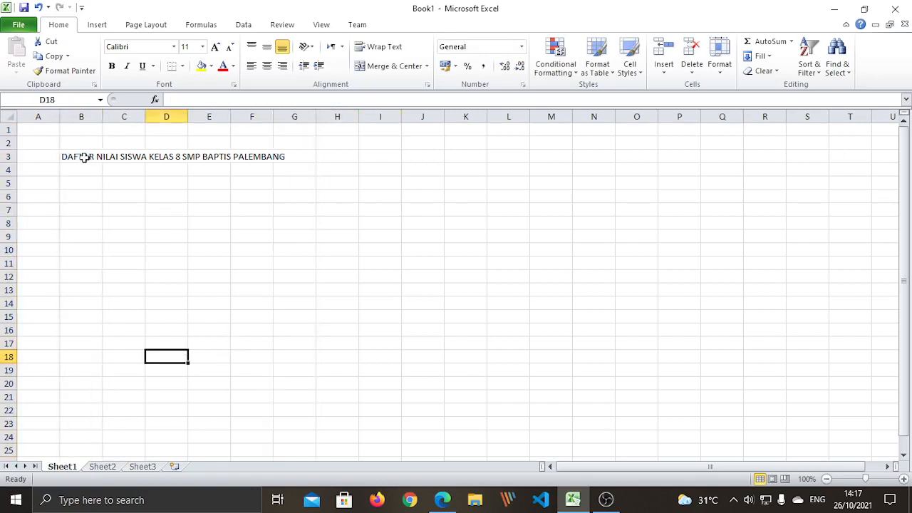
pyautogui.moveTo(74, 155); pyautogui.dragTo(281, 158)
pyautogui.click(208, 276)
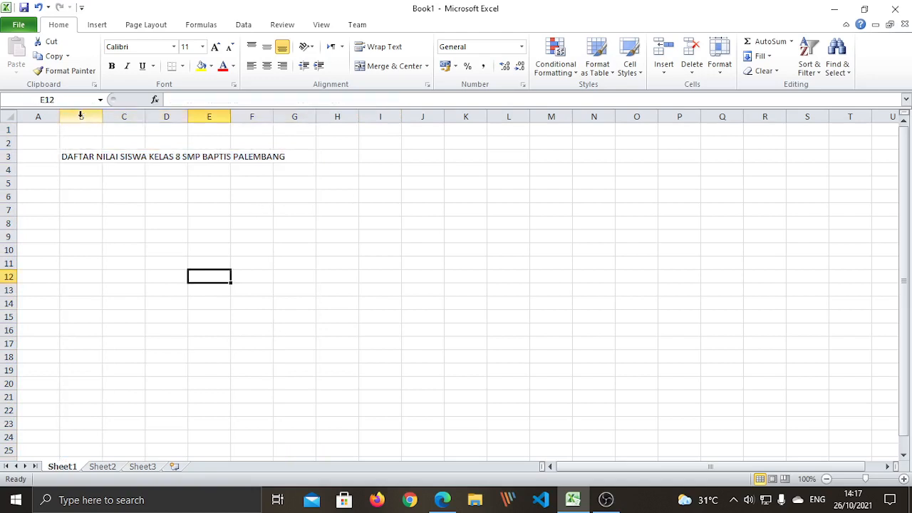
pyautogui.click(82, 116)
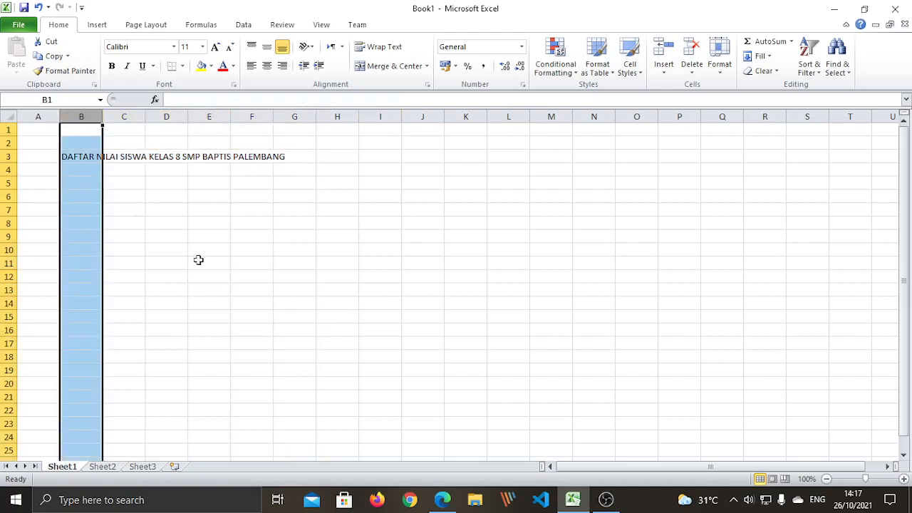
pyautogui.click(302, 116)
pyautogui.click(108, 385)
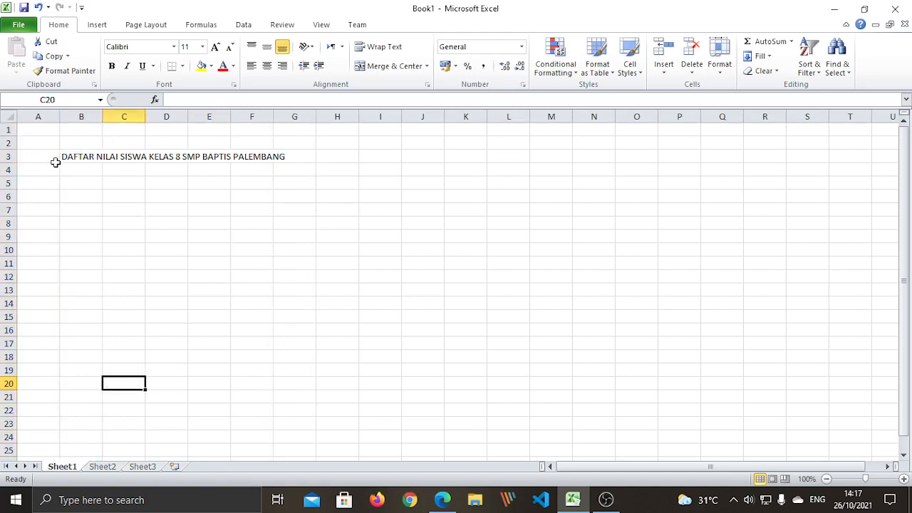
pyautogui.click(82, 115)
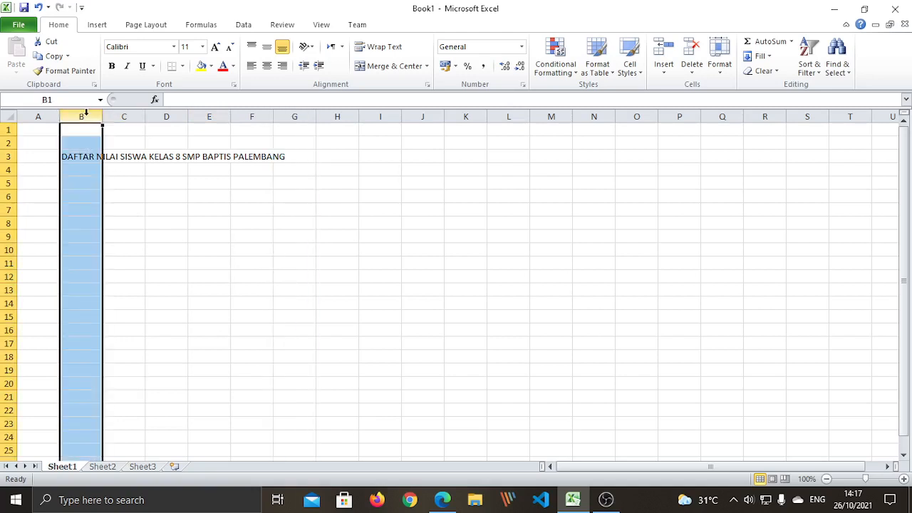
pyautogui.click(298, 115)
pyautogui.click(181, 302)
pyautogui.click(81, 116)
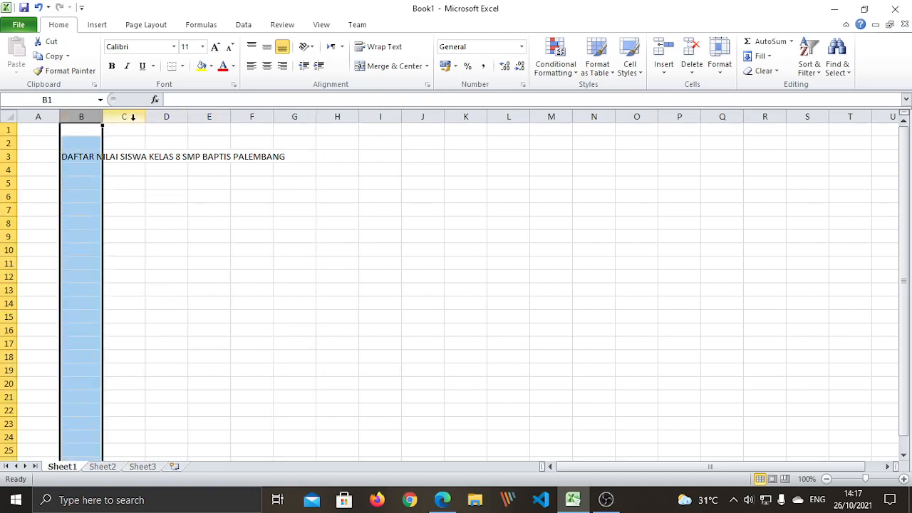
pyautogui.click(125, 116)
pyautogui.click(166, 116)
pyautogui.click(209, 116)
pyautogui.click(245, 116)
pyautogui.click(296, 116)
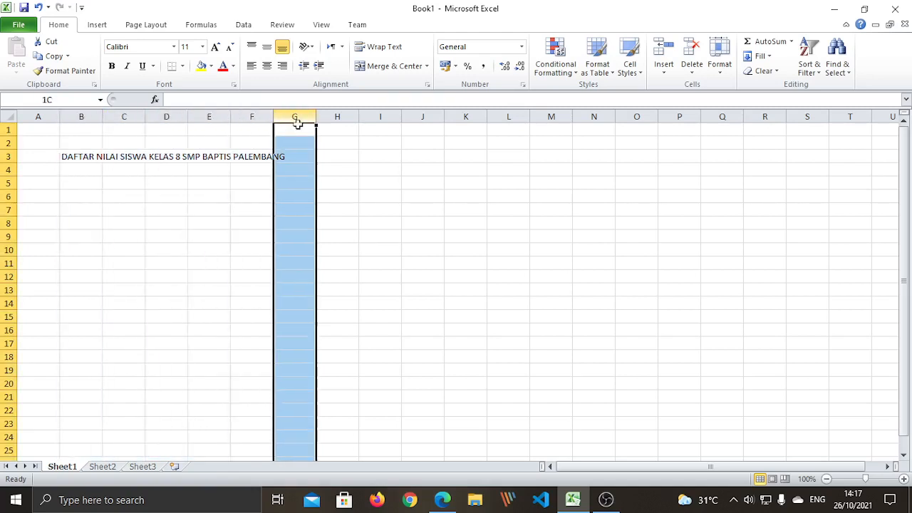
pyautogui.click(149, 301)
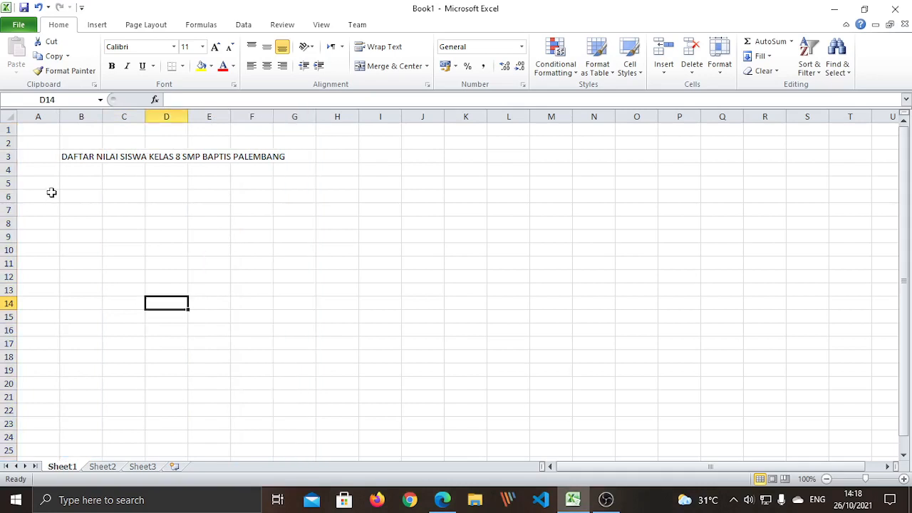
pyautogui.click(85, 158)
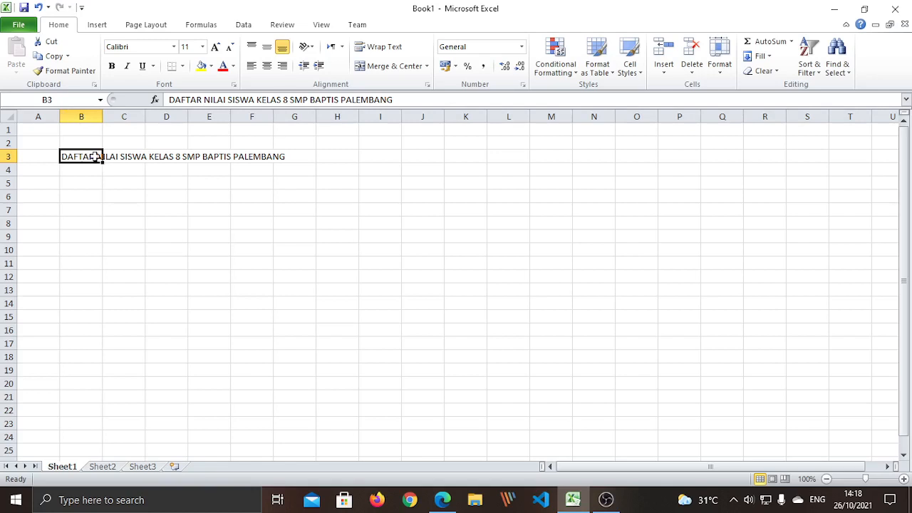
# Merge & Center B3:G3 so the title spans columns B to G
pyautogui.moveTo(98, 154); pyautogui.dragTo(275, 158)
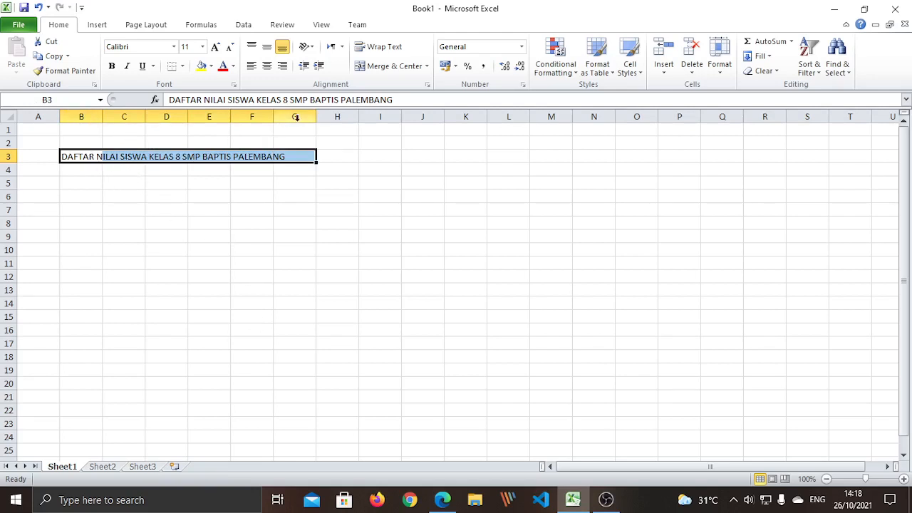
pyautogui.click(394, 68)
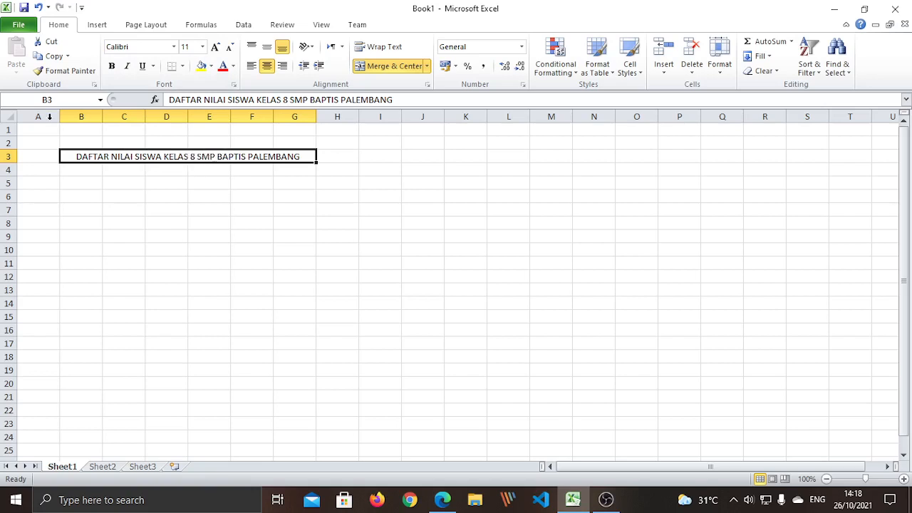
pyautogui.click(54, 100)
pyautogui.click(208, 236)
pyautogui.click(114, 159)
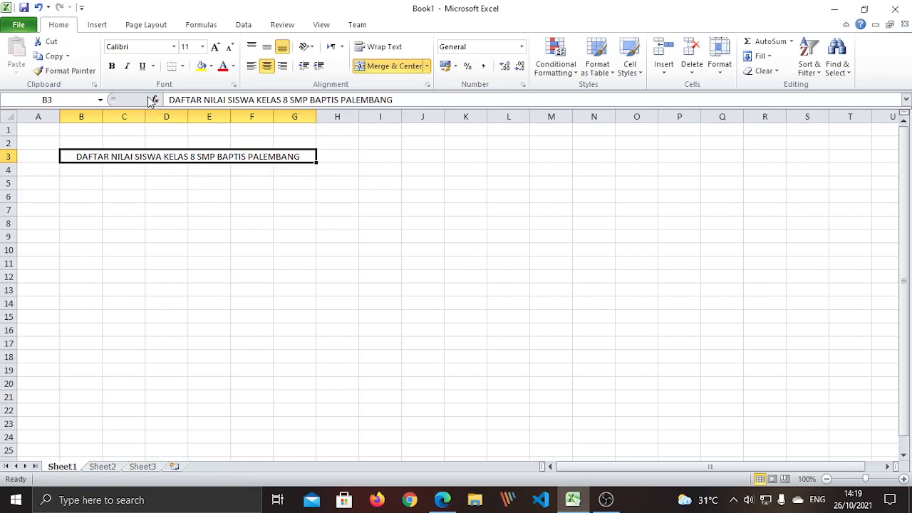
# Bold the merged title and try the Castellar font on it
pyautogui.click(113, 69)
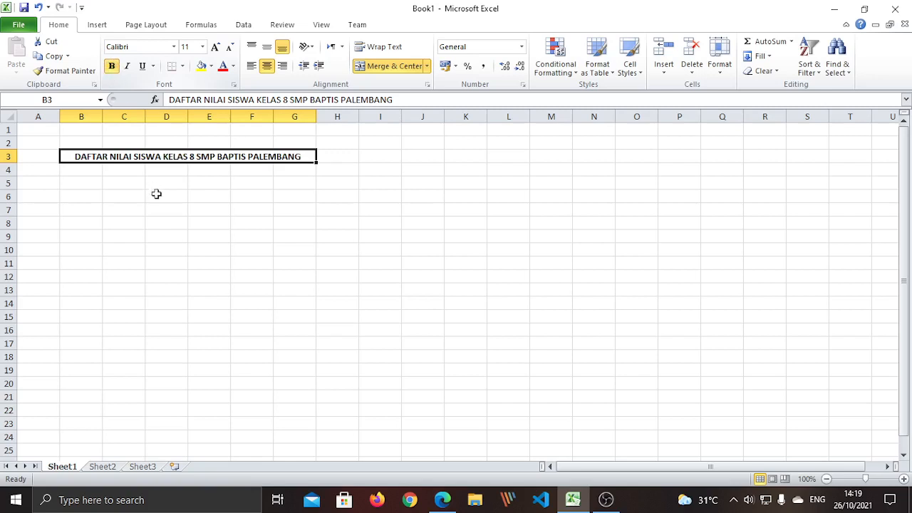
pyautogui.click(174, 48)
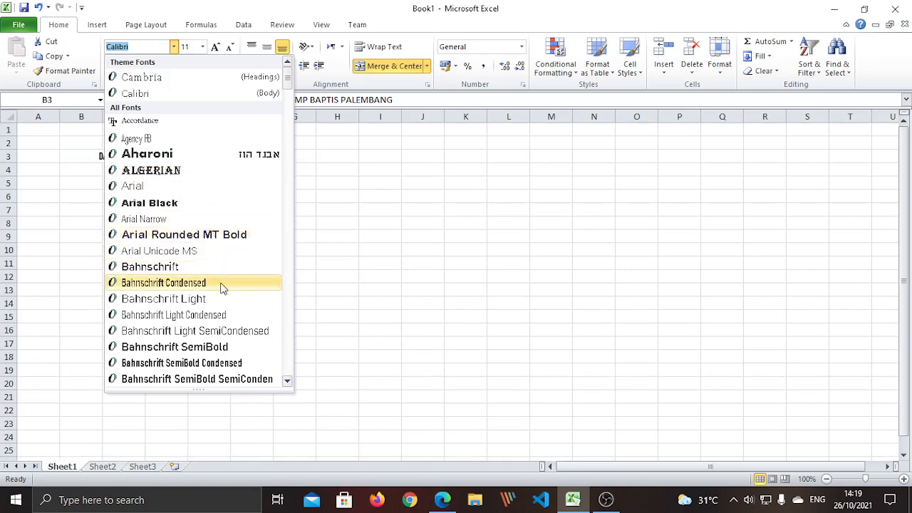
pyautogui.scroll(-2, 221, 288)
pyautogui.scroll(-3, 221, 290)
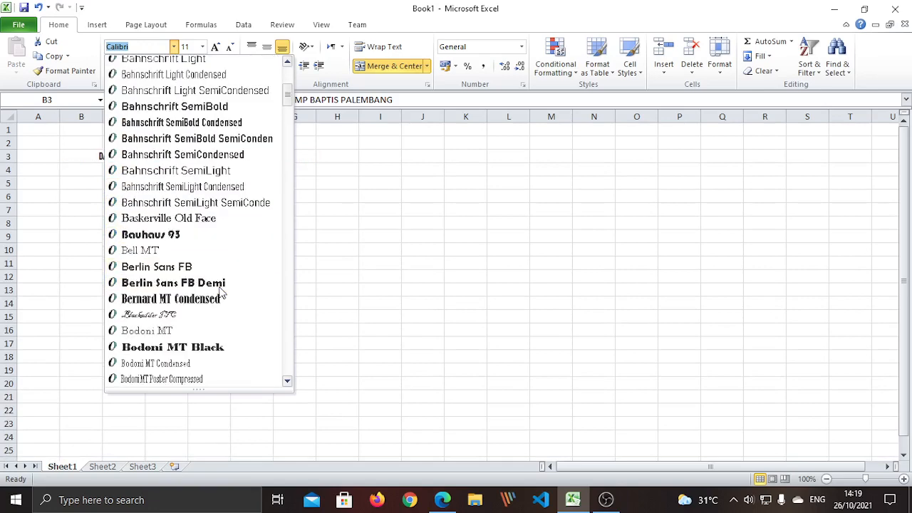
pyautogui.scroll(-2, 221, 292)
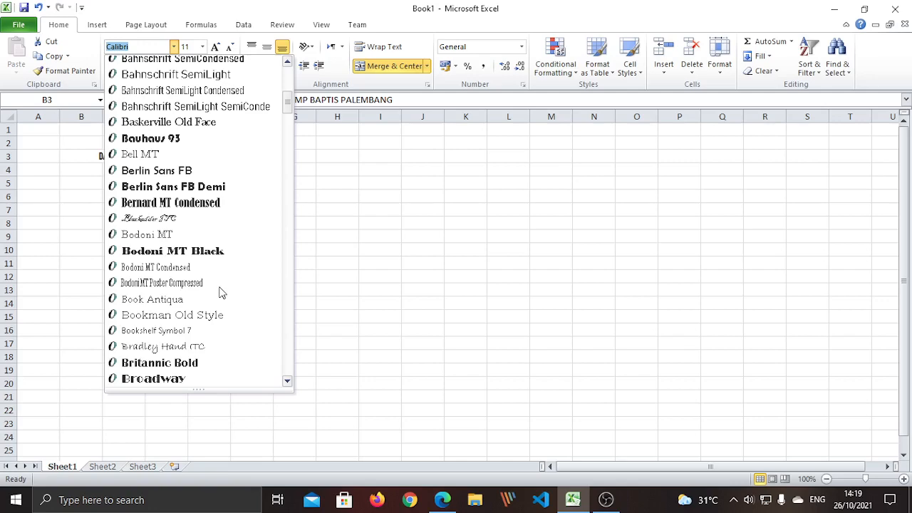
pyautogui.scroll(-4, 221, 292)
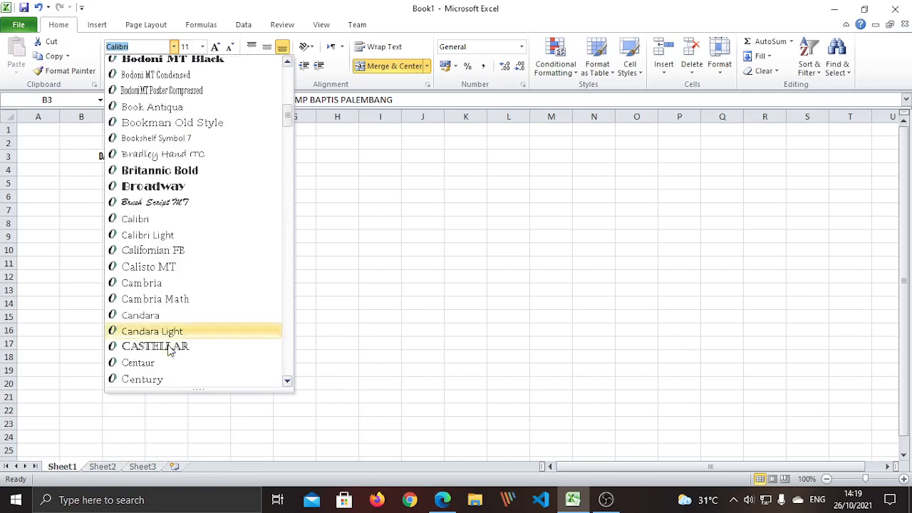
pyautogui.click(170, 348)
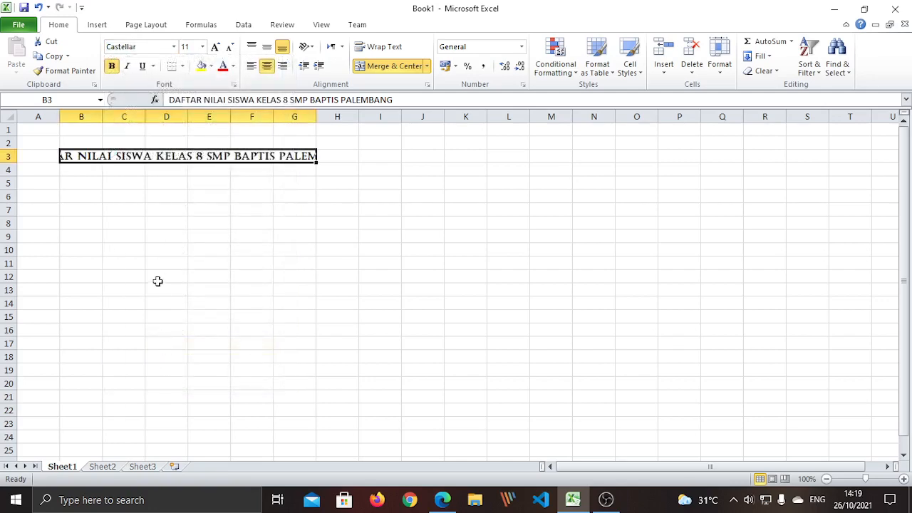
# Switch the title font to Baskerville Old Face, keeping it bold
pyautogui.click(173, 46)
pyautogui.scroll(2, 179, 96)
pyautogui.scroll(2, 180, 96)
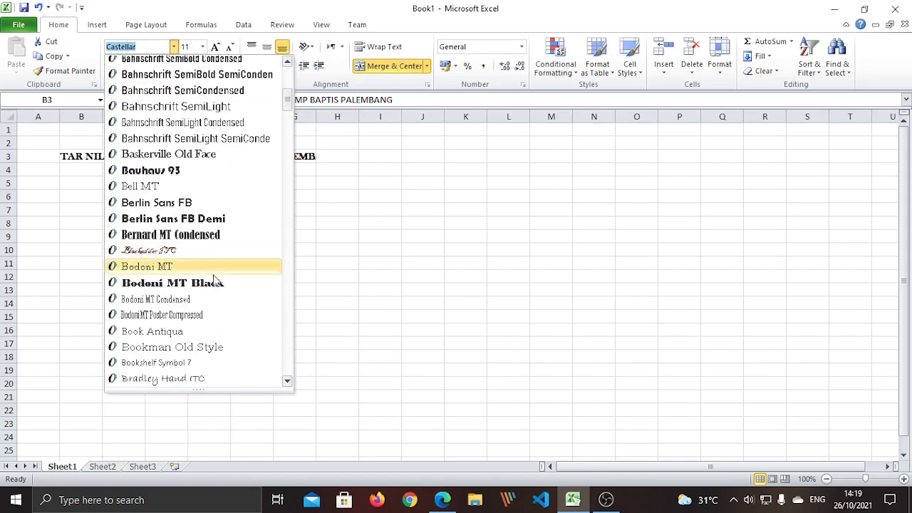
pyautogui.click(205, 157)
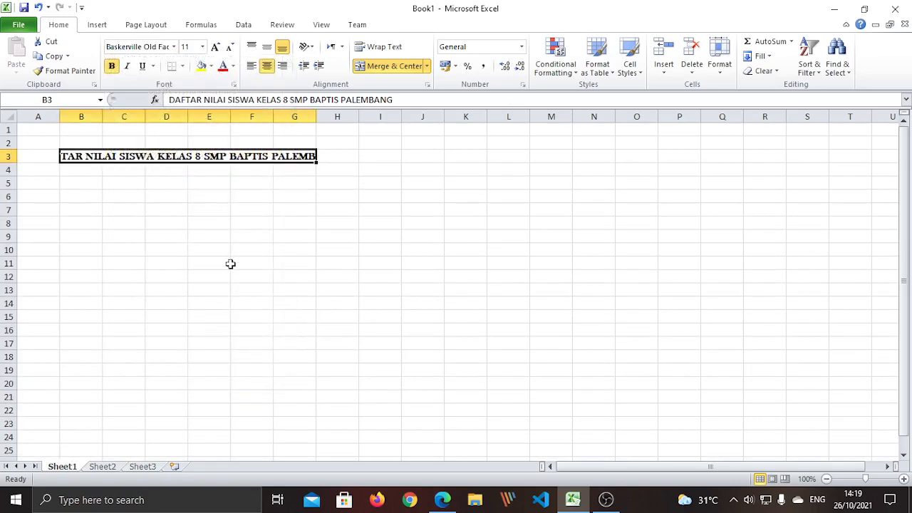
pyautogui.click(112, 66)
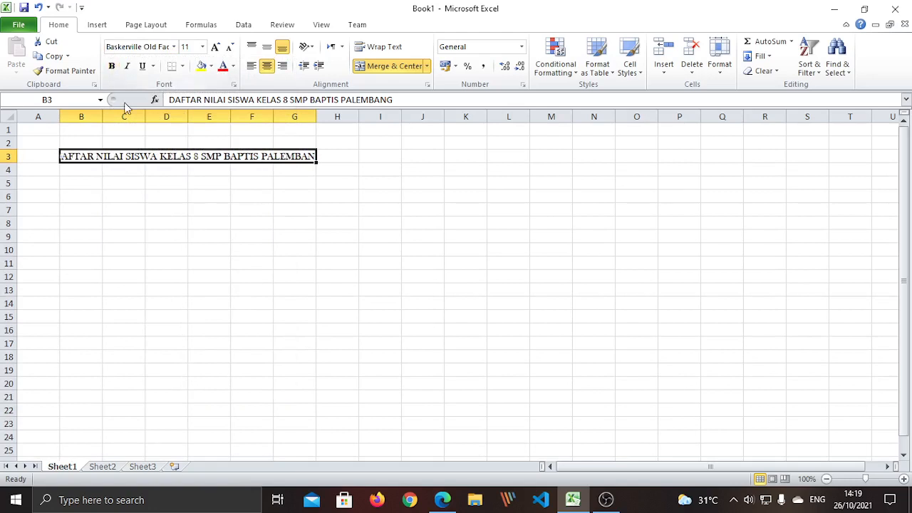
pyautogui.click(113, 67)
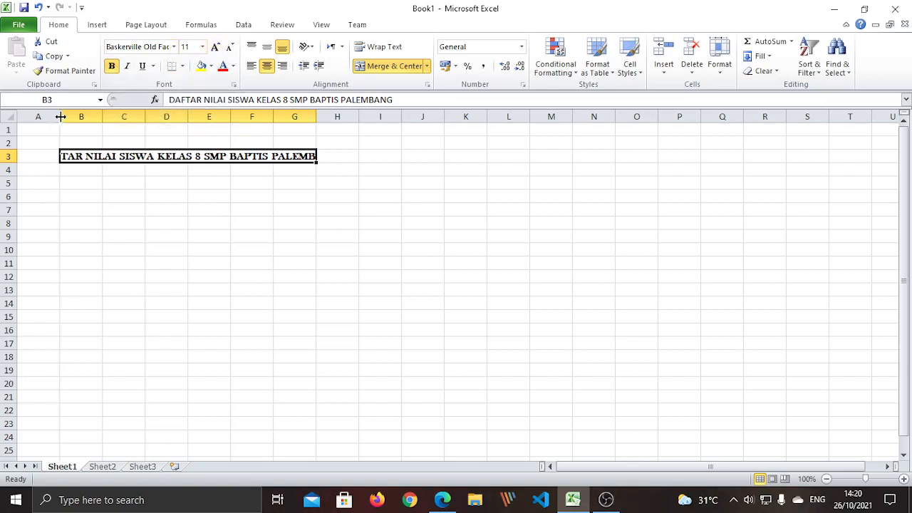
# Narrow column A to a slim left margin beside the title
pyautogui.moveTo(61, 116); pyautogui.dragTo(23, 120)
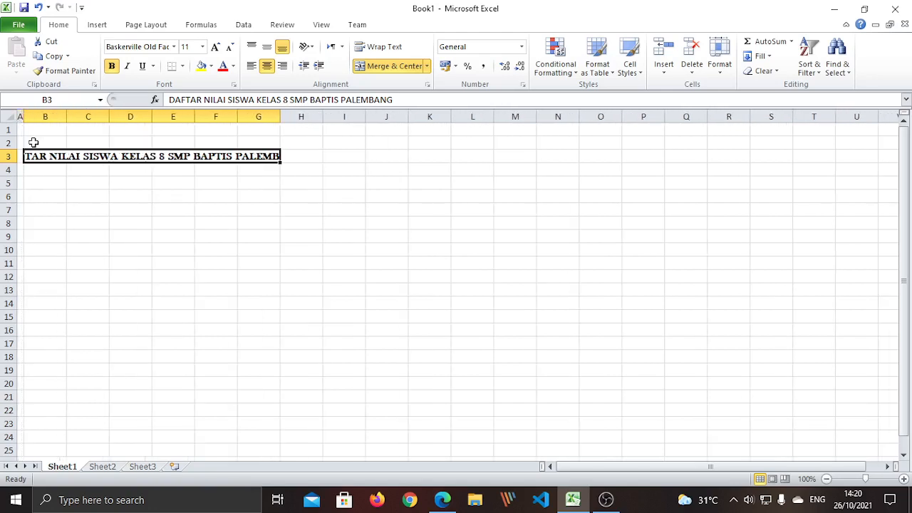
pyautogui.click(70, 248)
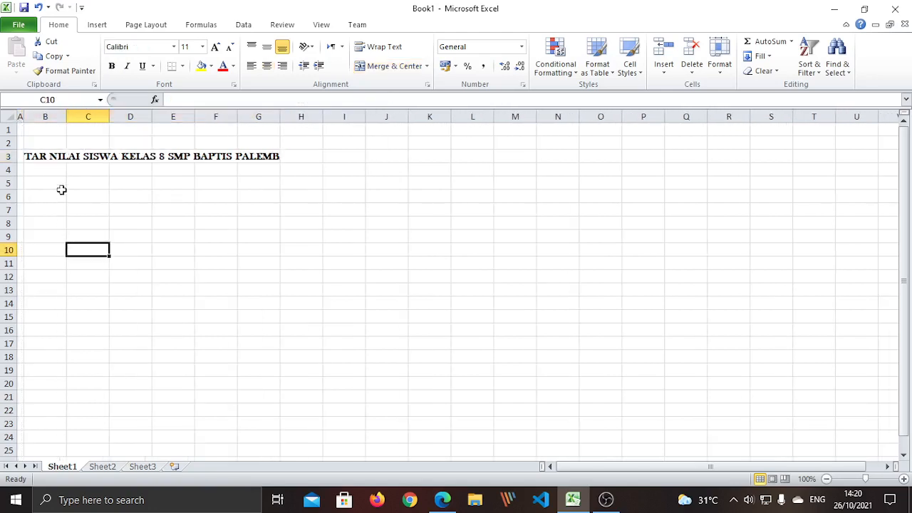
pyautogui.click(51, 154)
pyautogui.click(103, 214)
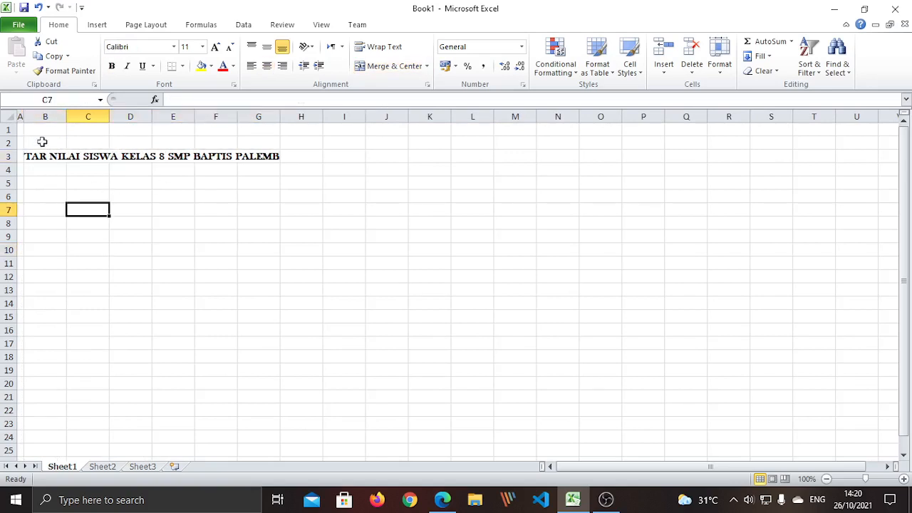
pyautogui.click(55, 169)
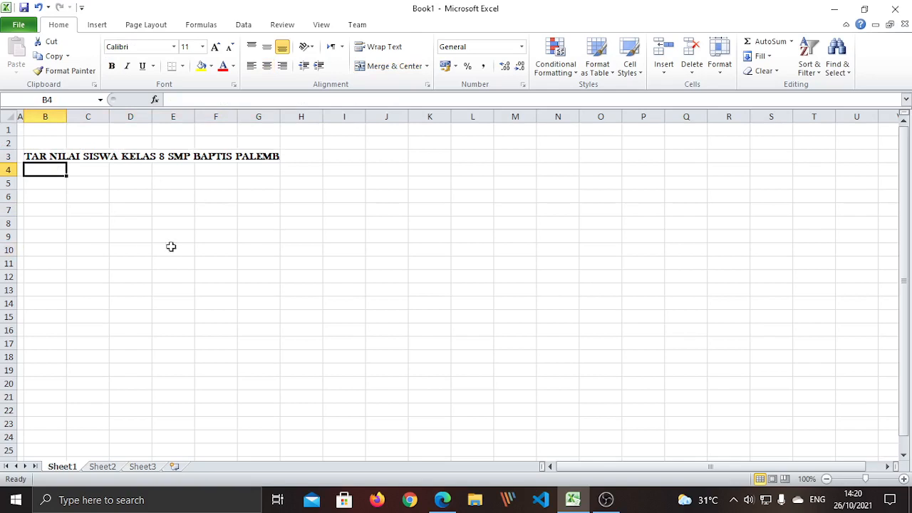
pyautogui.click(141, 240)
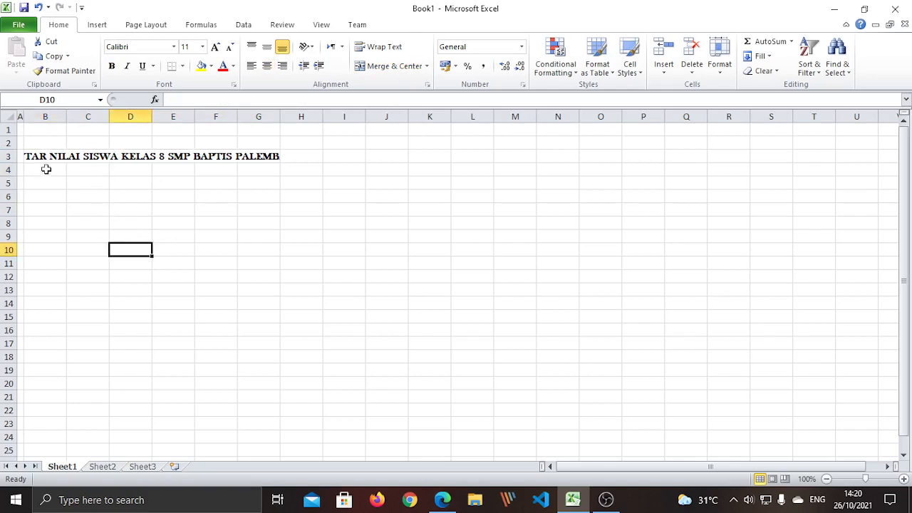
pyautogui.click(45, 169)
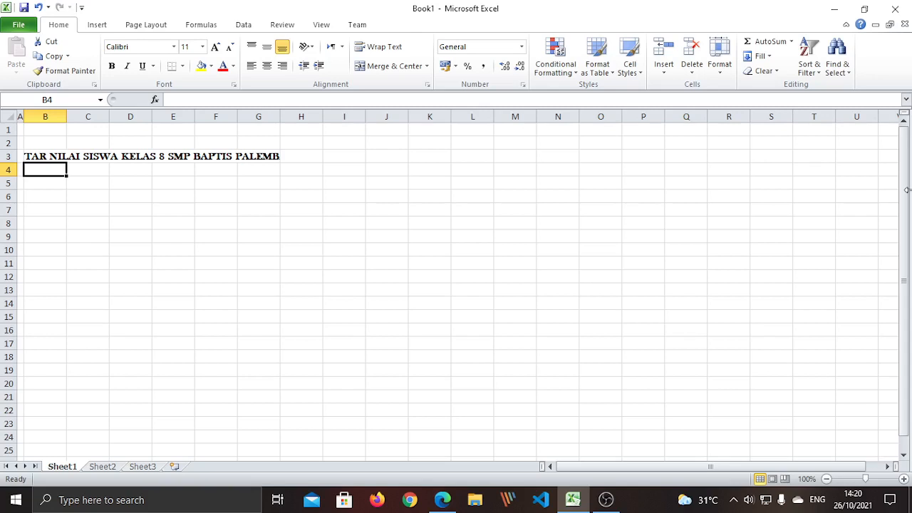
# Enter headings No., Nama Siswa, Nilai, Predikat, Lulus/Tidak Lulus, Tingkat Kepuasan across B4:G4
pyautogui.write('NO')
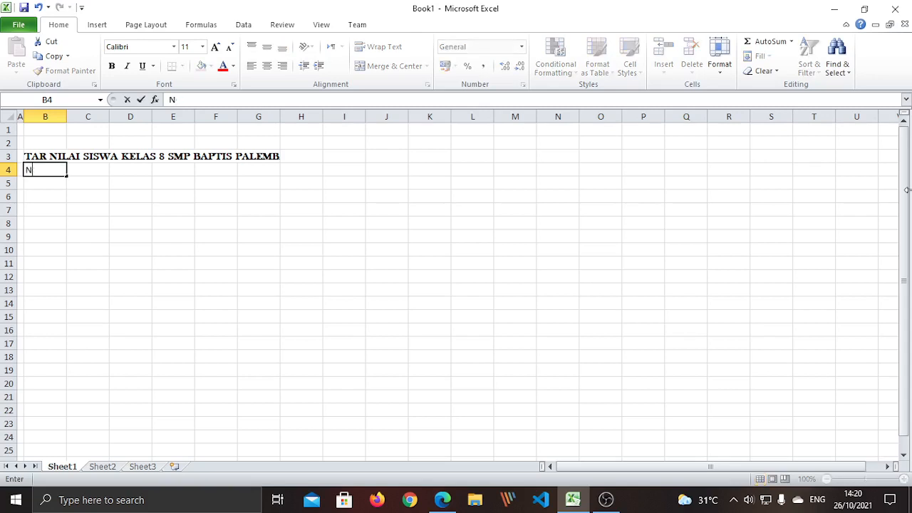
pyautogui.press('Tab')
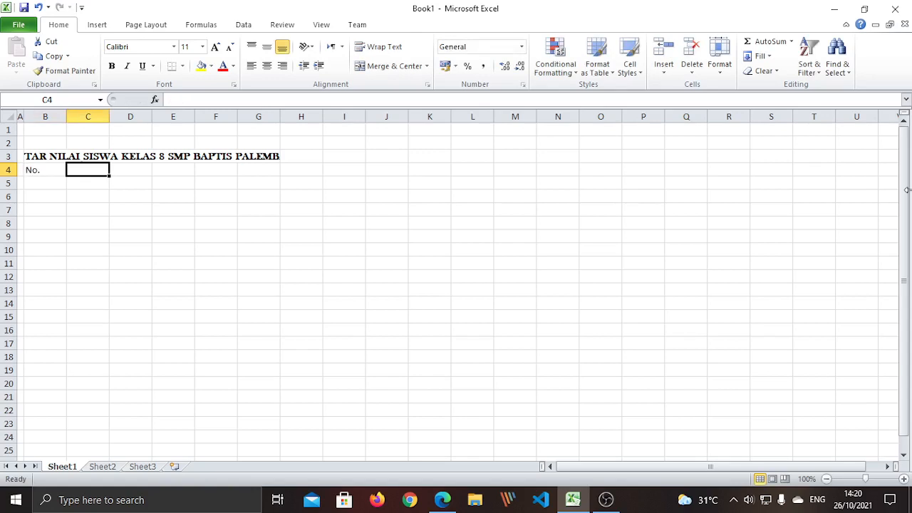
pyautogui.write('Nama S')
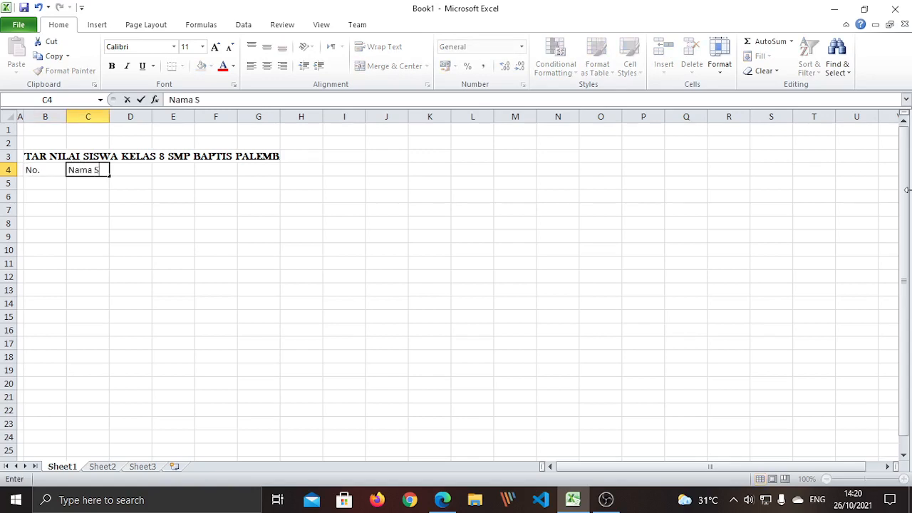
pyautogui.write('iswa')
pyautogui.press('Tab')
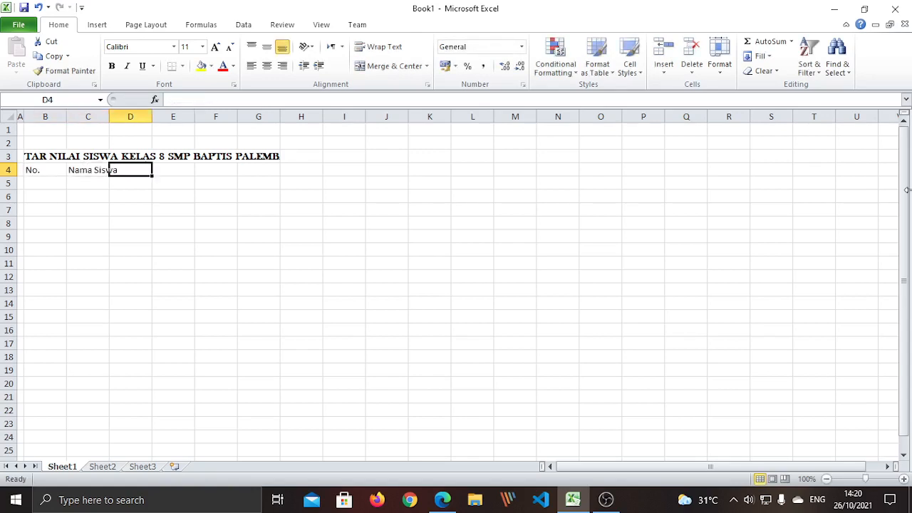
pyautogui.write('Nilai')
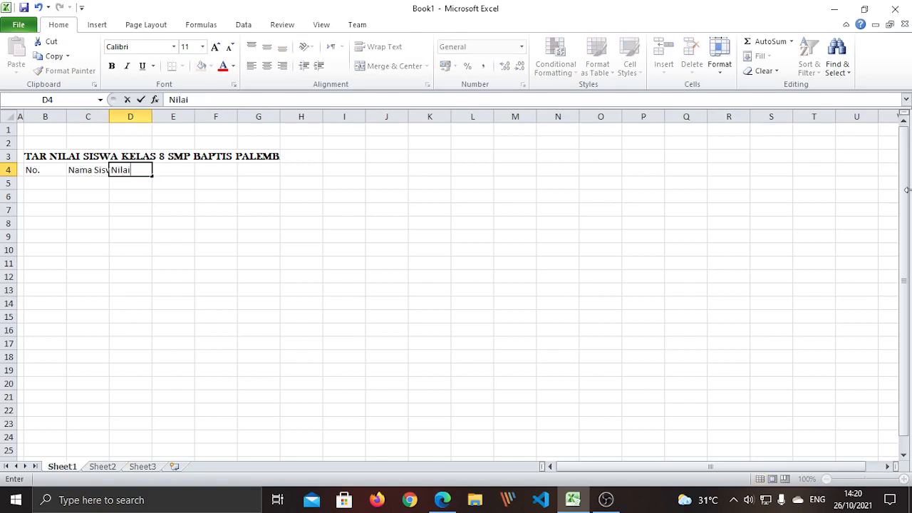
pyautogui.press('Tab')
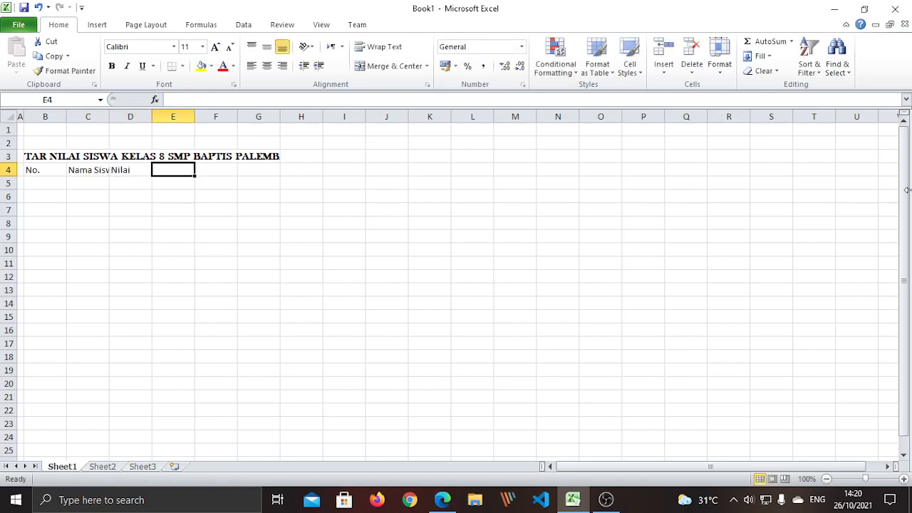
pyautogui.write('Predikat')
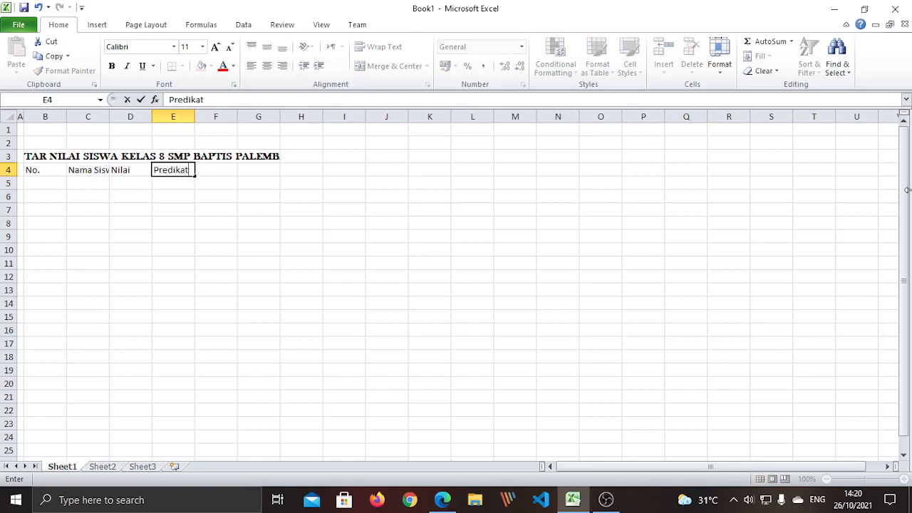
pyautogui.press('Tab')
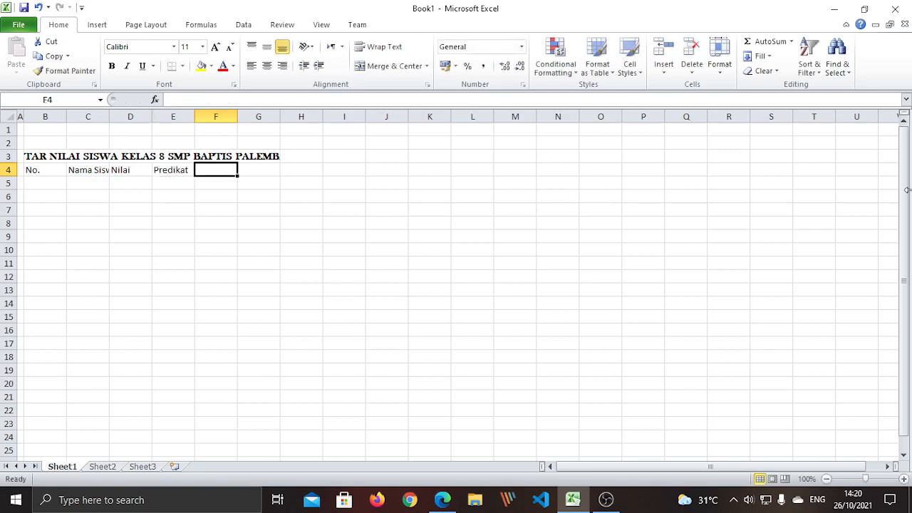
pyautogui.write('Lulus')
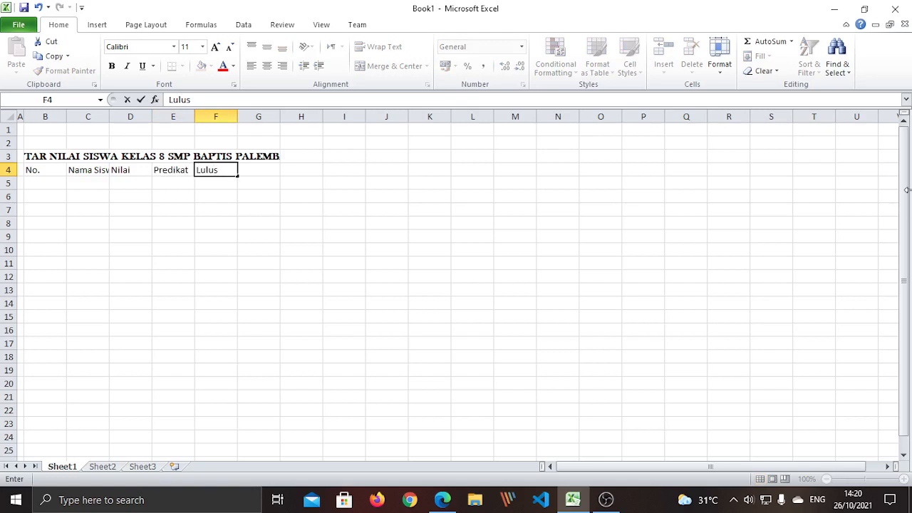
pyautogui.write('/Tidak Lulus')
pyautogui.press('Tab')
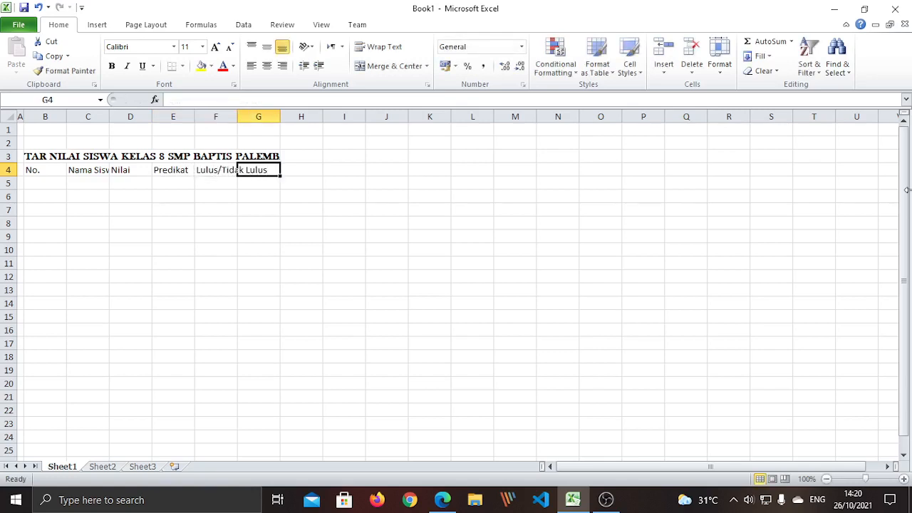
pyautogui.write('Tingkat')
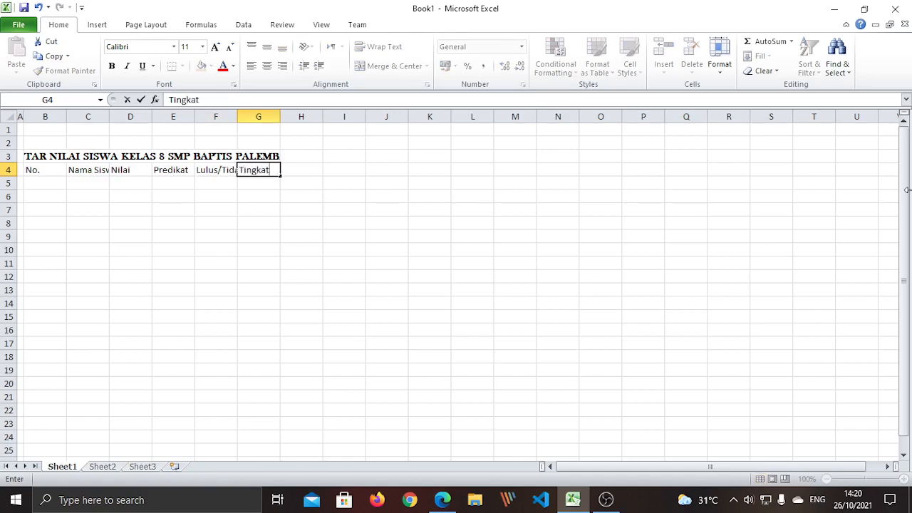
pyautogui.write(' Kepuasan')
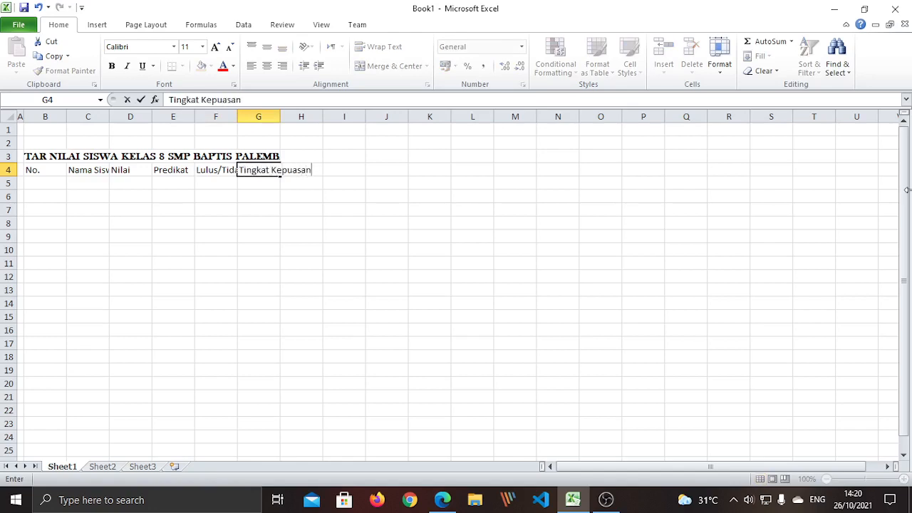
pyautogui.press('Return')
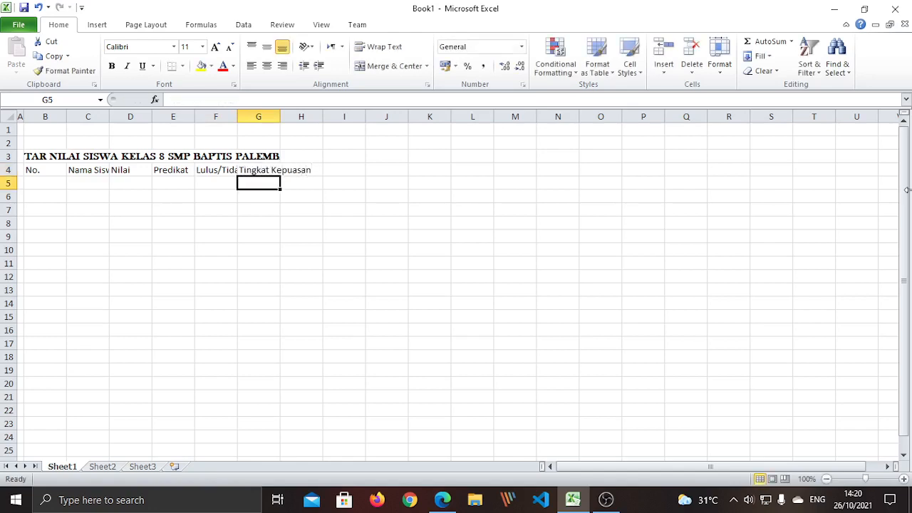
# Set the B4:H4 headings to Calibri, font size 13
pyautogui.click(81, 270)
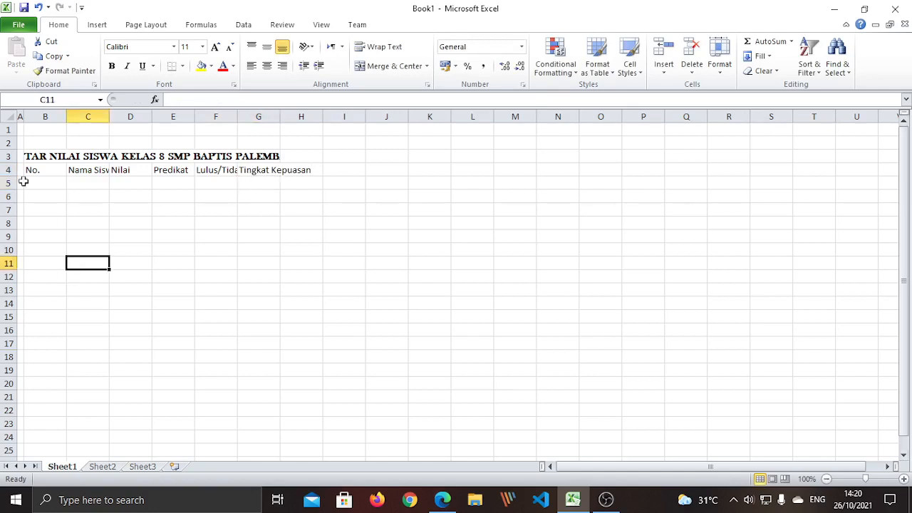
pyautogui.moveTo(28, 170); pyautogui.dragTo(314, 174)
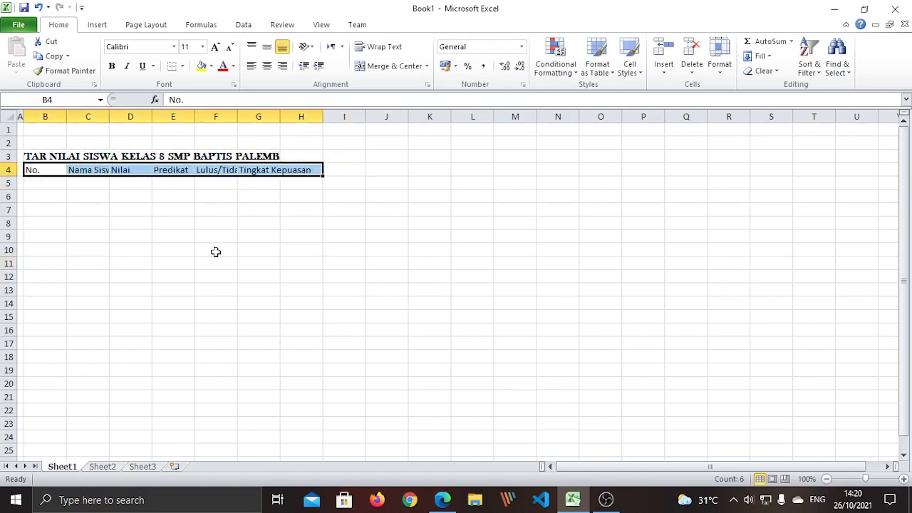
pyautogui.click(174, 46)
pyautogui.click(169, 93)
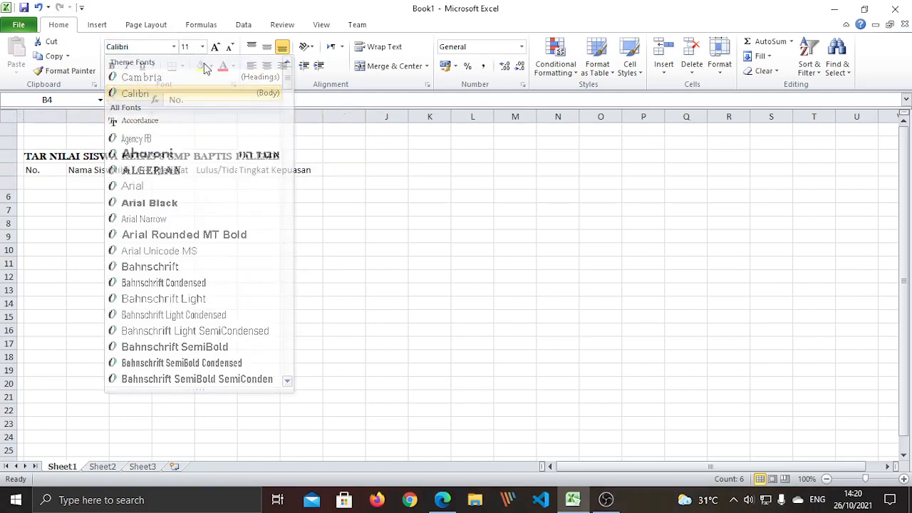
pyautogui.click(203, 47)
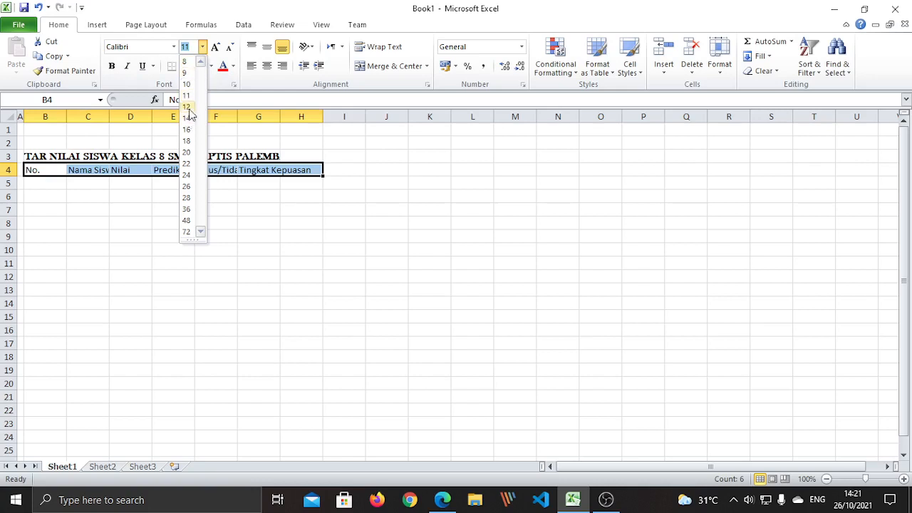
pyautogui.click(191, 50)
pyautogui.write('1')
pyautogui.press('Return')
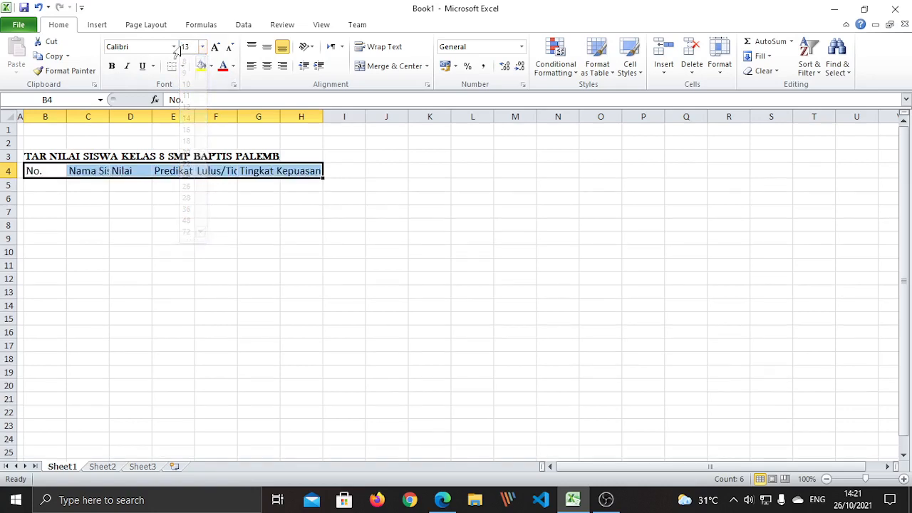
# Make the row 4 headings bold
pyautogui.click(92, 226)
pyautogui.moveTo(37, 171); pyautogui.dragTo(306, 170)
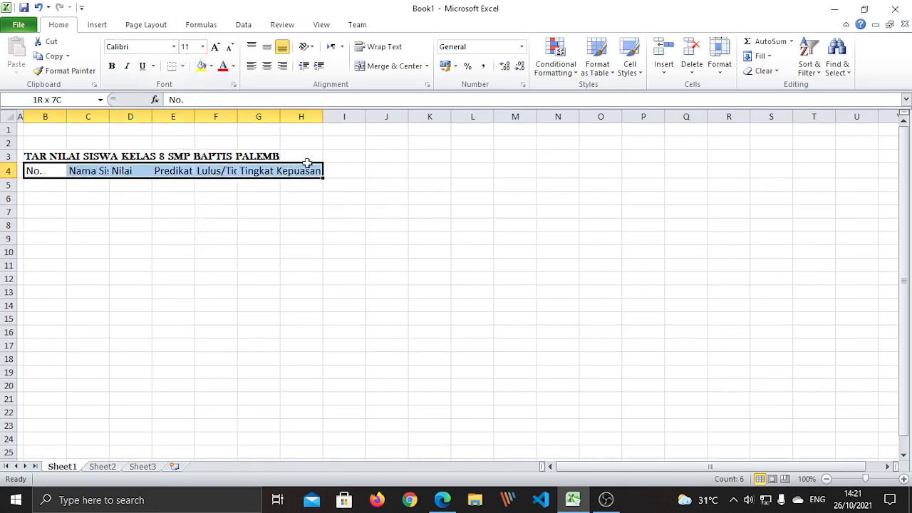
pyautogui.click(111, 66)
pyautogui.click(82, 246)
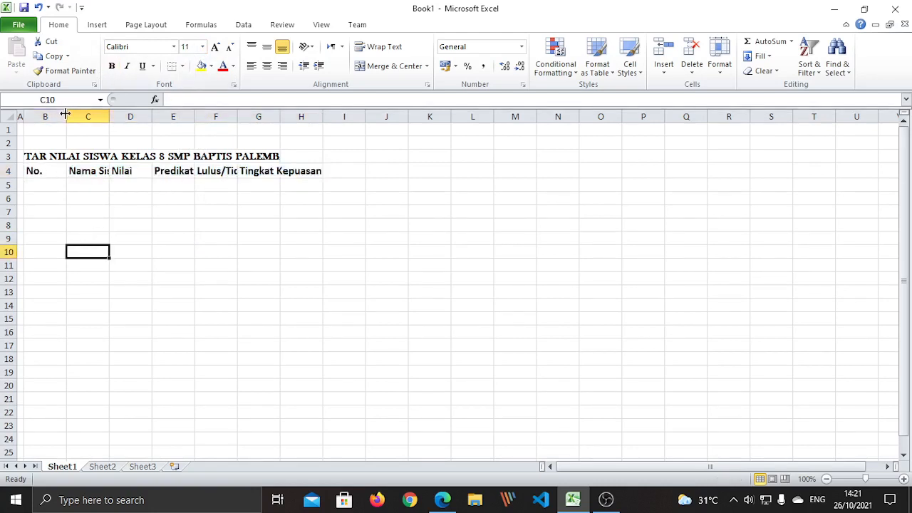
# Narrow columns B and D and widen column C to fit No., Nama Siswa and Nilai
pyautogui.moveTo(67, 115); pyautogui.dragTo(45, 116)
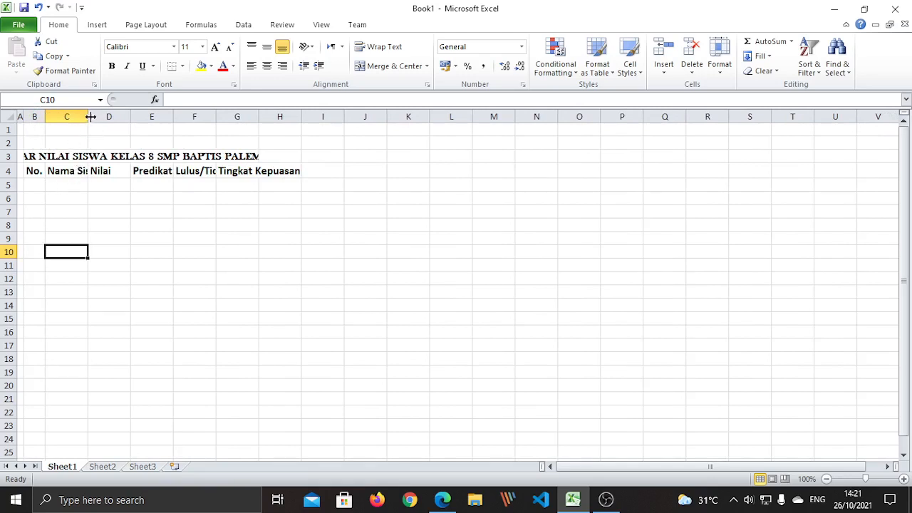
pyautogui.moveTo(86, 117); pyautogui.dragTo(106, 116)
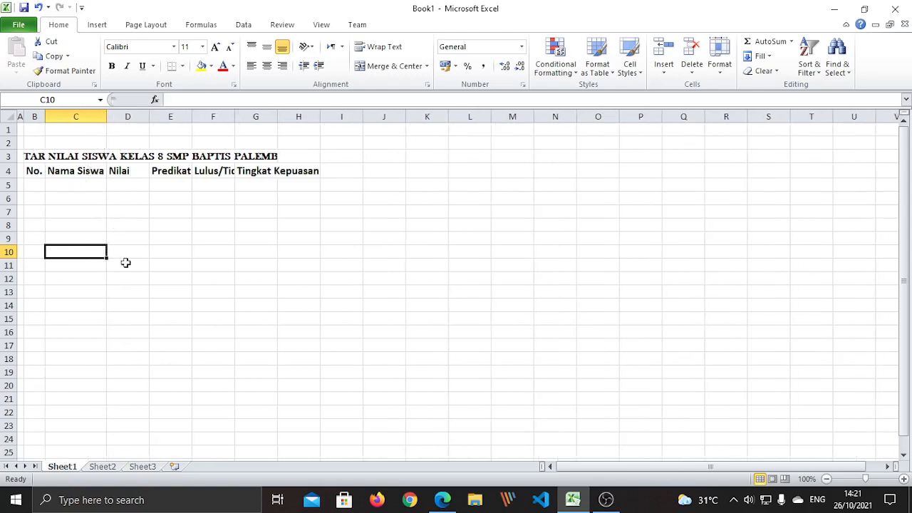
pyautogui.click(124, 172)
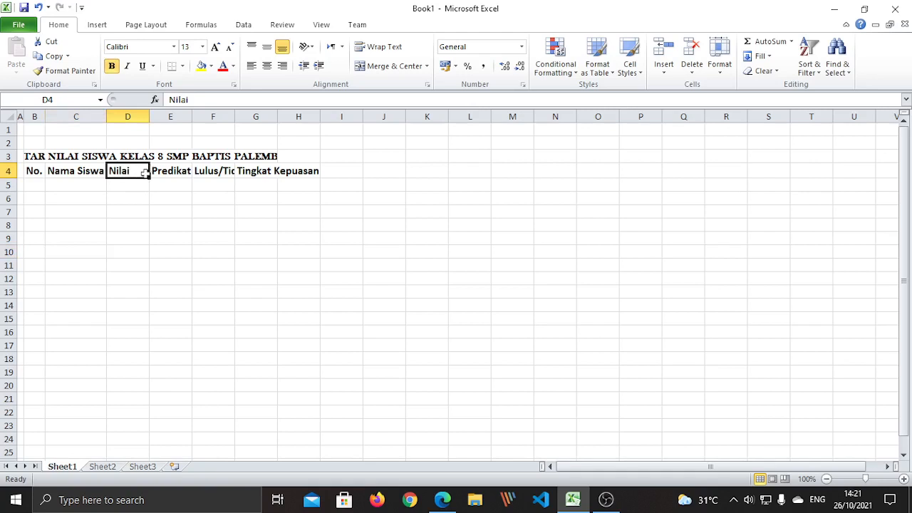
pyautogui.moveTo(149, 116); pyautogui.dragTo(133, 116)
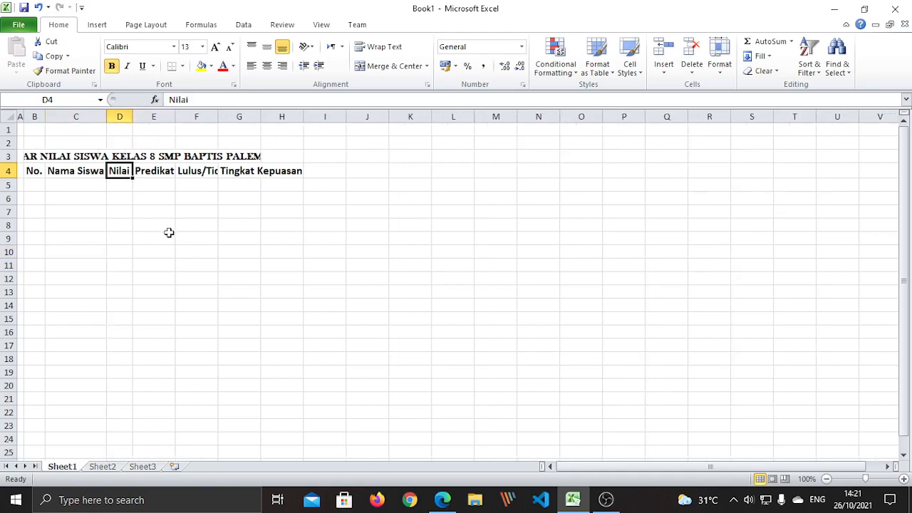
# Widen column F so the Lulus/Tidak Lulus heading fits
pyautogui.click(162, 173)
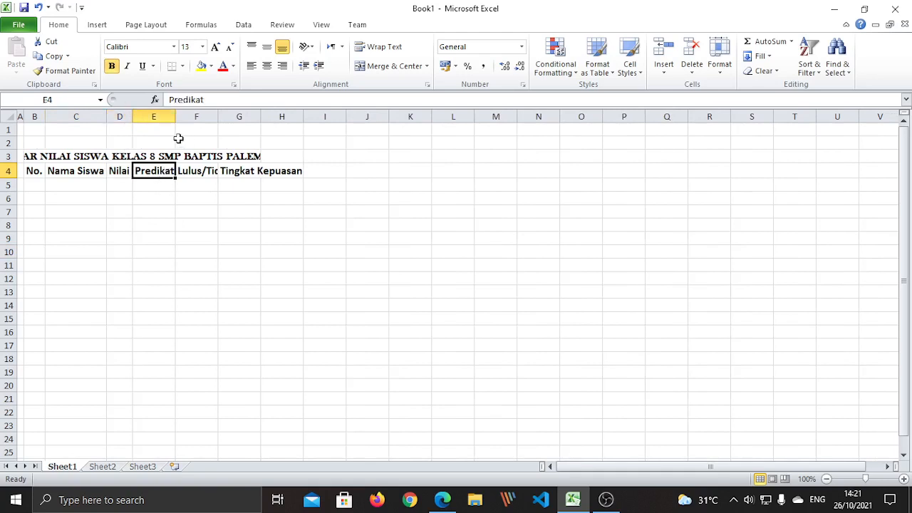
pyautogui.click(162, 113)
pyautogui.click(149, 200)
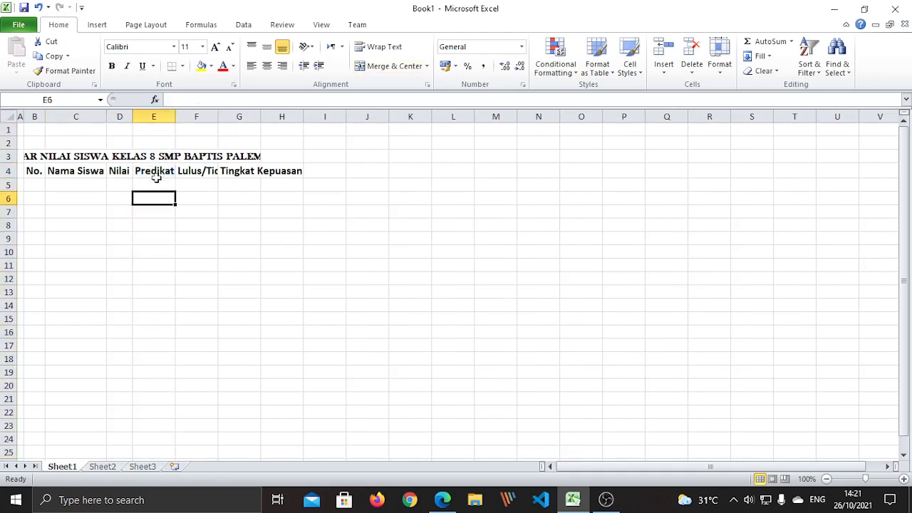
pyautogui.click(157, 173)
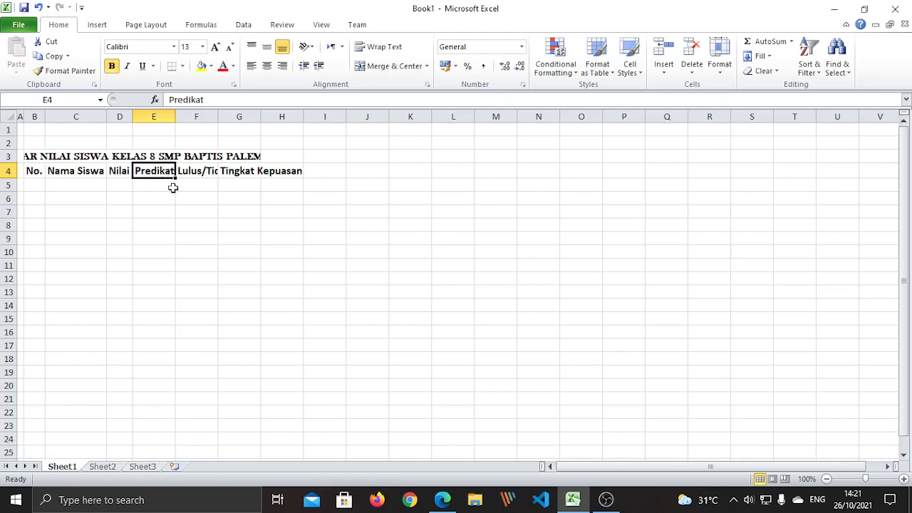
pyautogui.click(216, 198)
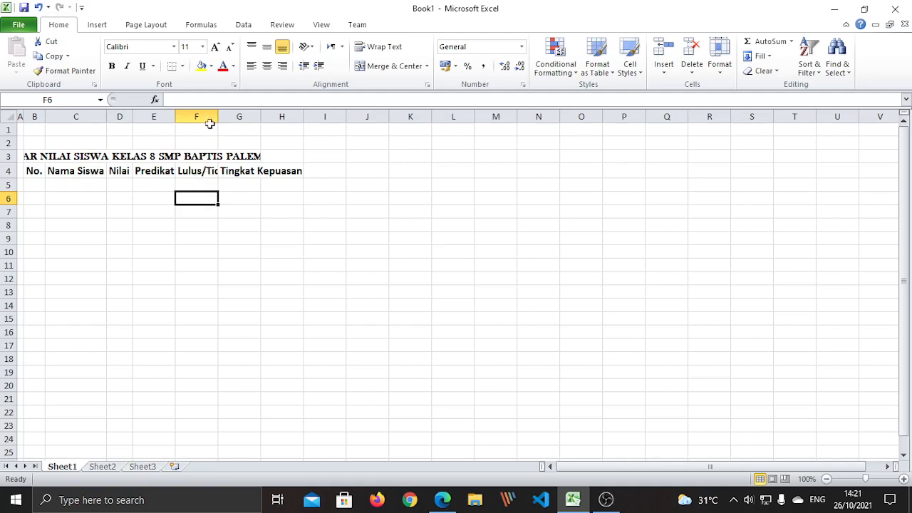
pyautogui.click(206, 117)
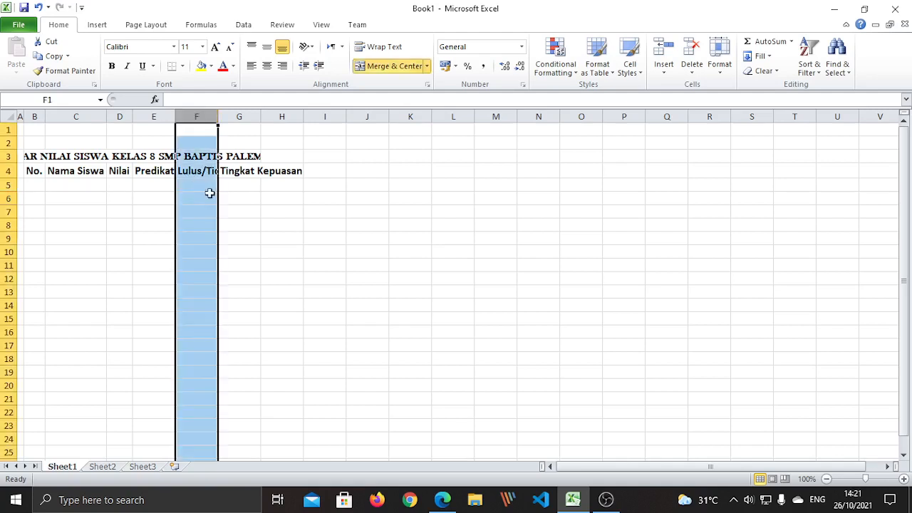
pyautogui.click(240, 224)
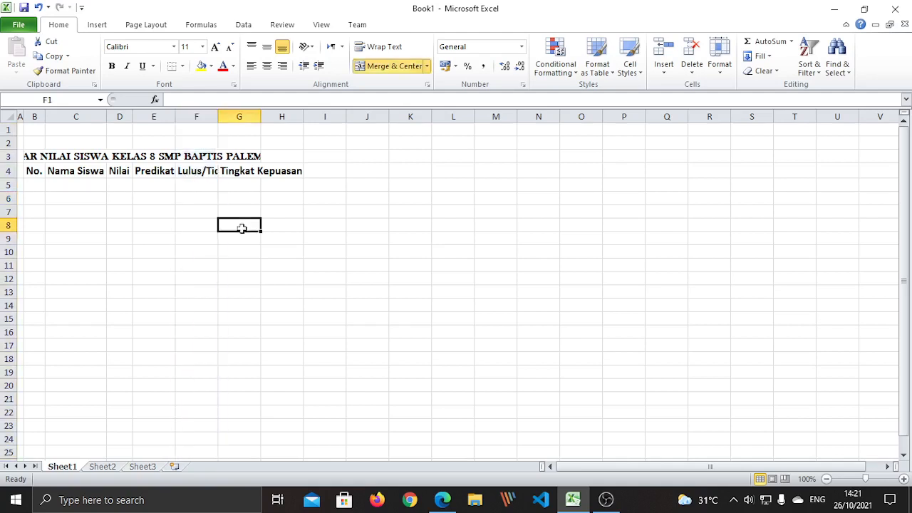
pyautogui.moveTo(218, 116); pyautogui.dragTo(259, 118)
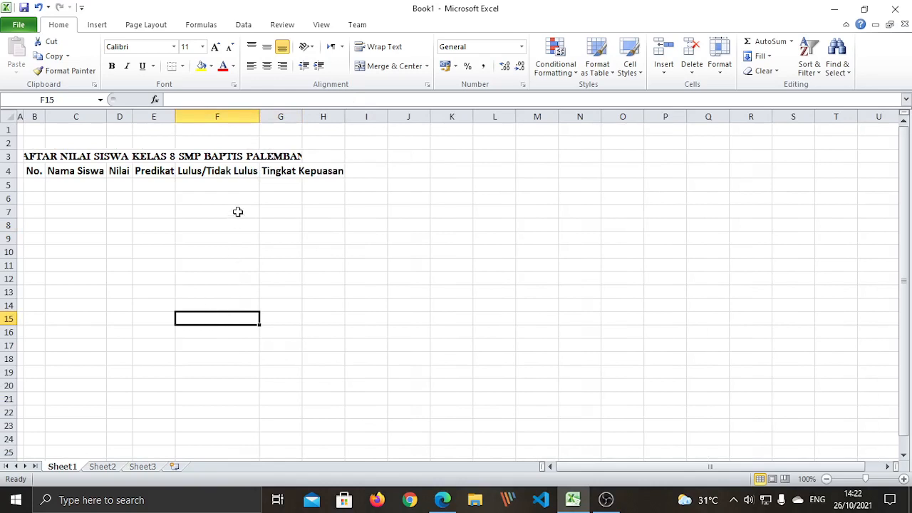
# Widen column G so the Tingkat Kepuasan heading fits
pyautogui.click(274, 173)
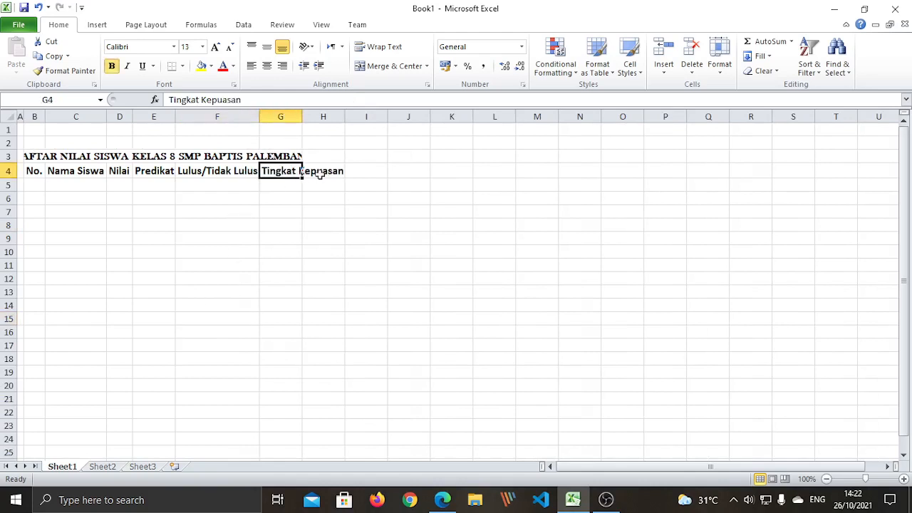
pyautogui.click(286, 268)
pyautogui.click(281, 114)
pyautogui.click(330, 222)
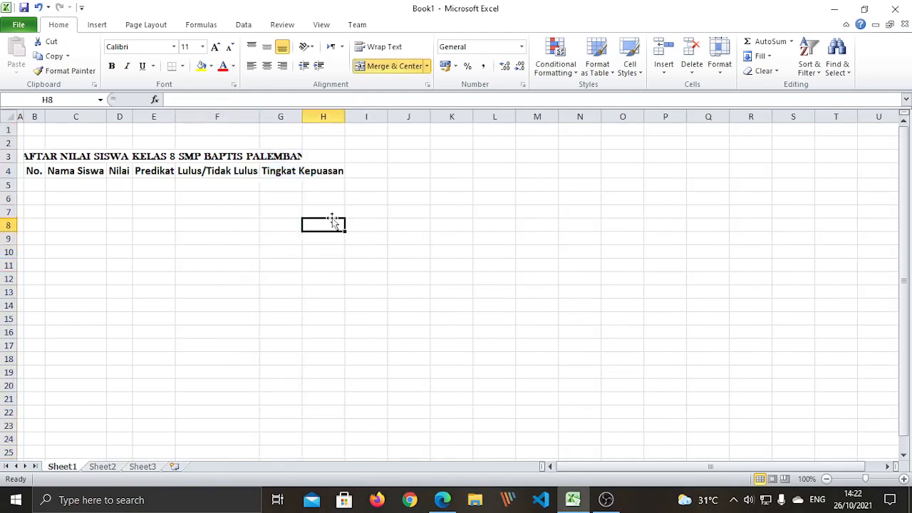
pyautogui.moveTo(301, 114); pyautogui.dragTo(344, 114)
pyautogui.click(285, 342)
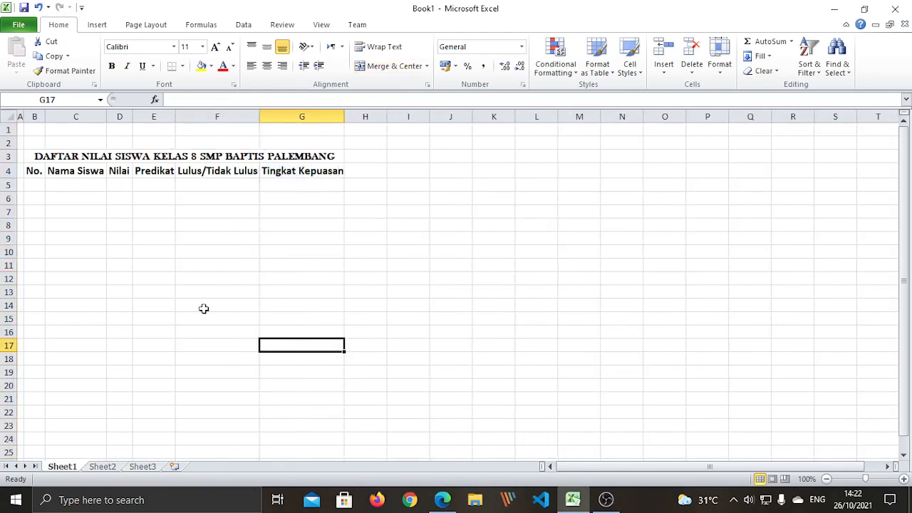
# Set the merged title's font size to 14
pyautogui.click(106, 155)
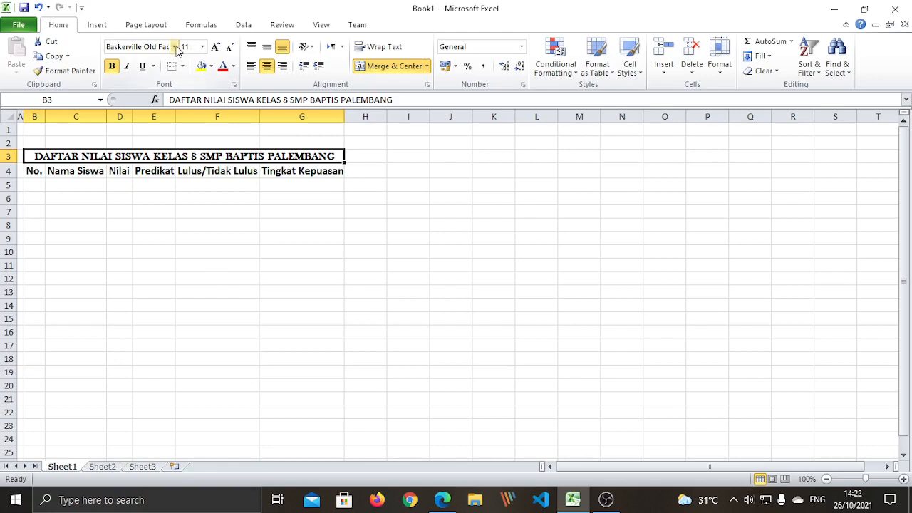
pyautogui.click(202, 46)
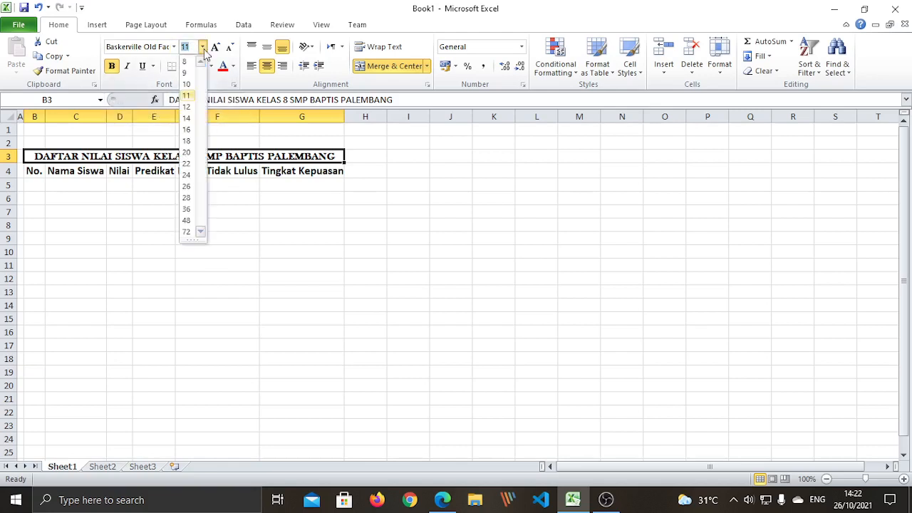
pyautogui.click(188, 121)
pyautogui.click(193, 271)
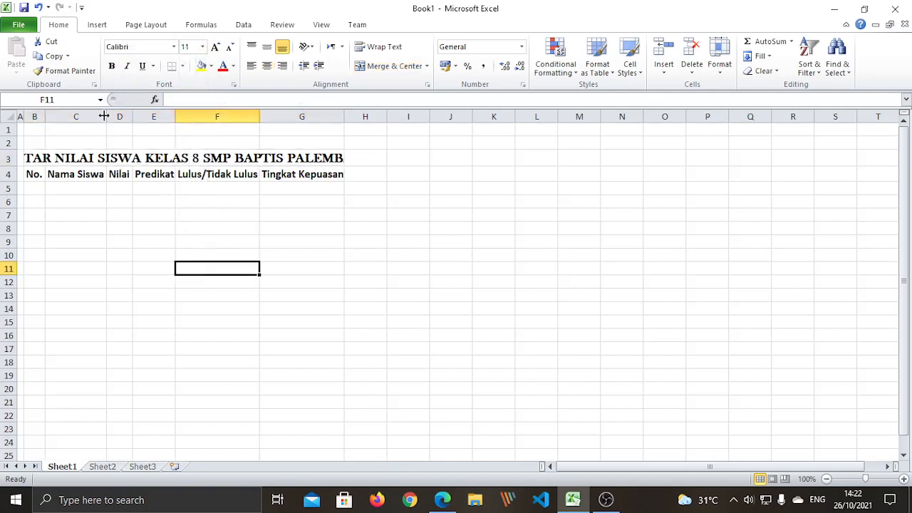
# Widen columns C, G, F and D to give the headings more room
pyautogui.moveTo(105, 115); pyautogui.dragTo(124, 114)
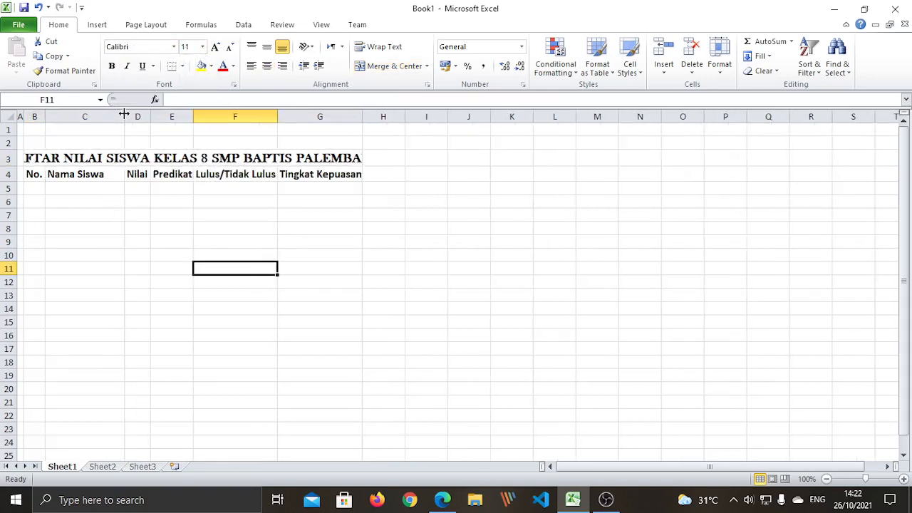
pyautogui.moveTo(362, 117); pyautogui.dragTo(374, 117)
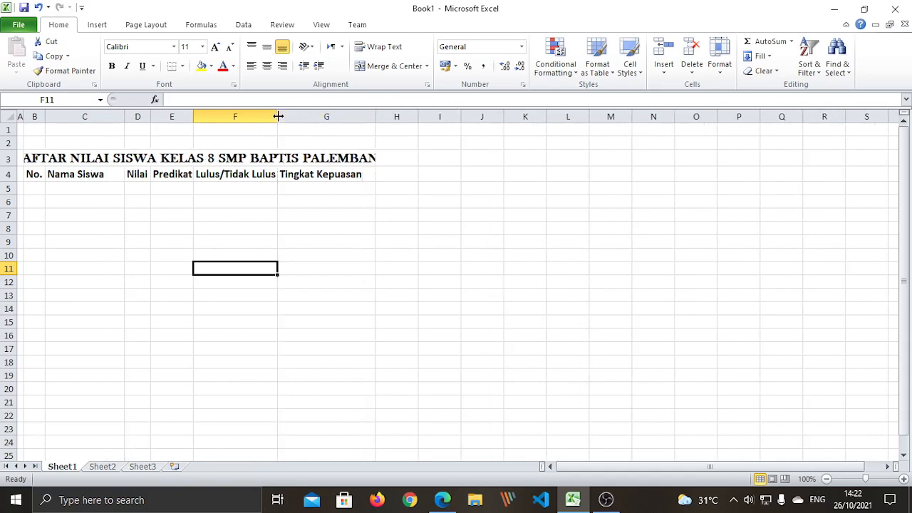
pyautogui.moveTo(277, 116); pyautogui.dragTo(286, 115)
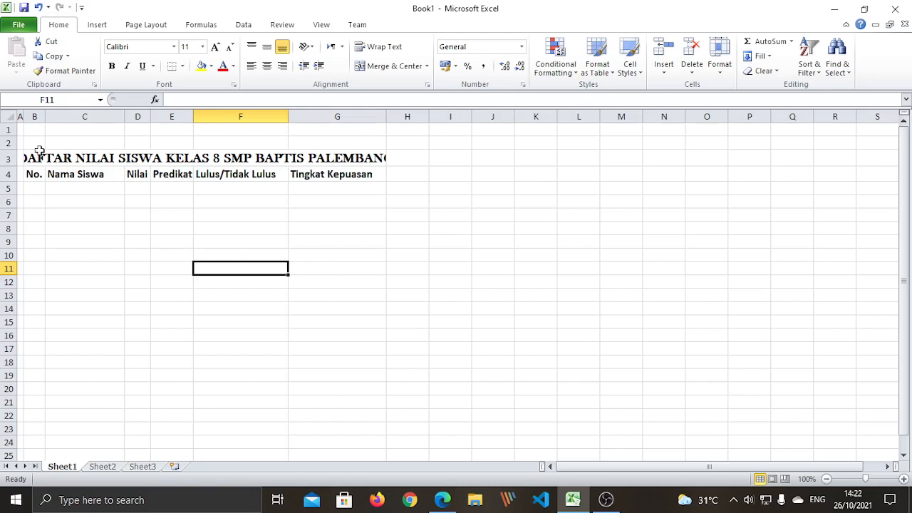
pyautogui.moveTo(151, 116); pyautogui.dragTo(212, 116)
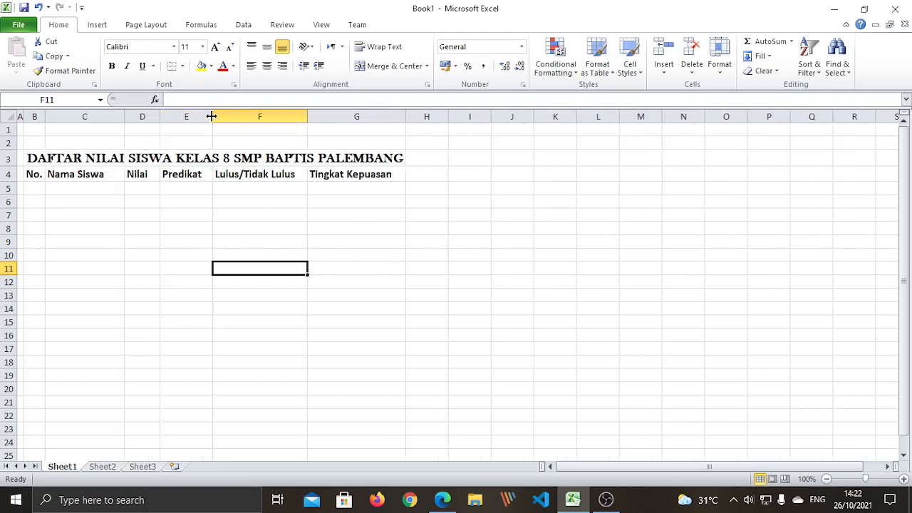
pyautogui.click(116, 294)
pyautogui.click(127, 238)
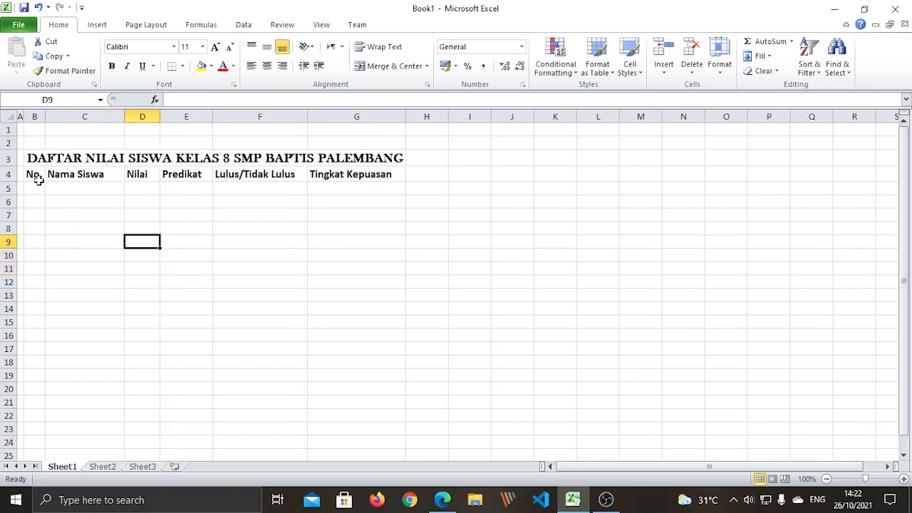
# Center-align the B4:G4 headings within their cells
pyautogui.moveTo(32, 176); pyautogui.dragTo(364, 178)
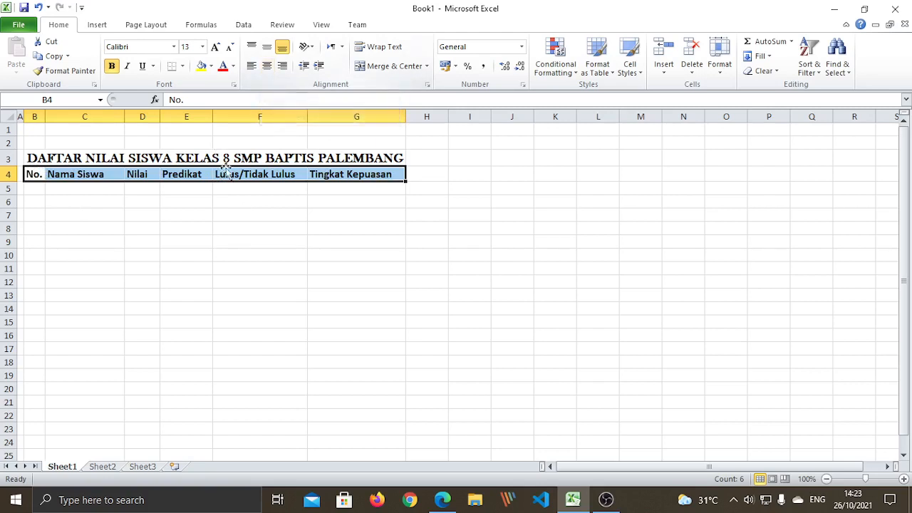
pyautogui.click(268, 69)
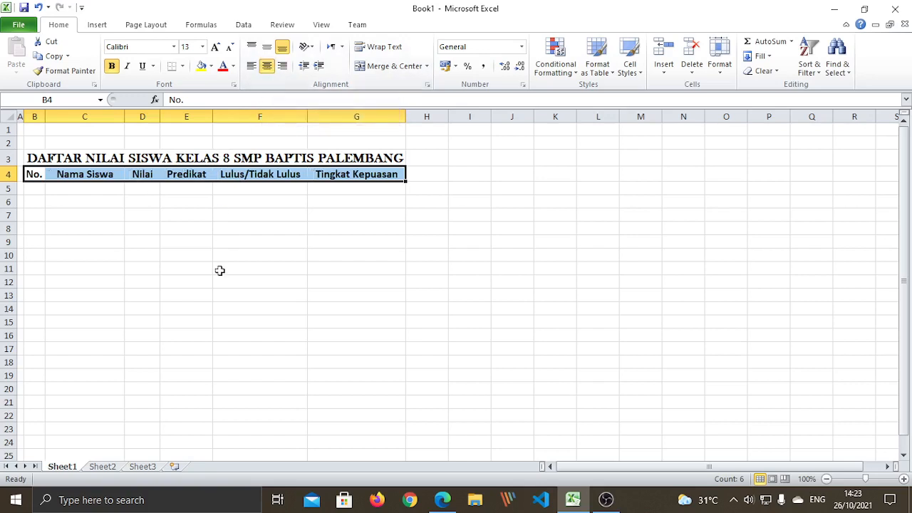
pyautogui.click(141, 295)
pyautogui.click(98, 242)
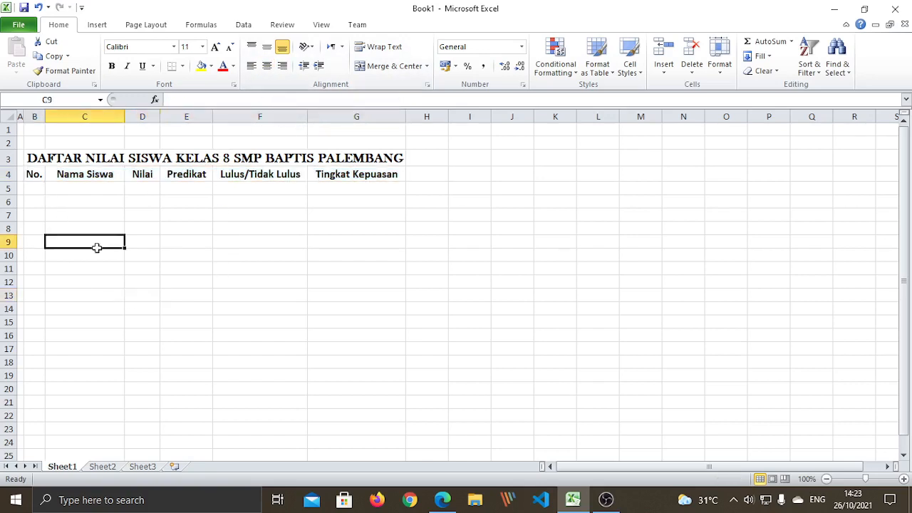
# Zoom the sheet in four steps with the status-bar zoom control
pyautogui.click(904, 479)
pyautogui.click(904, 479)
pyautogui.click(904, 479)
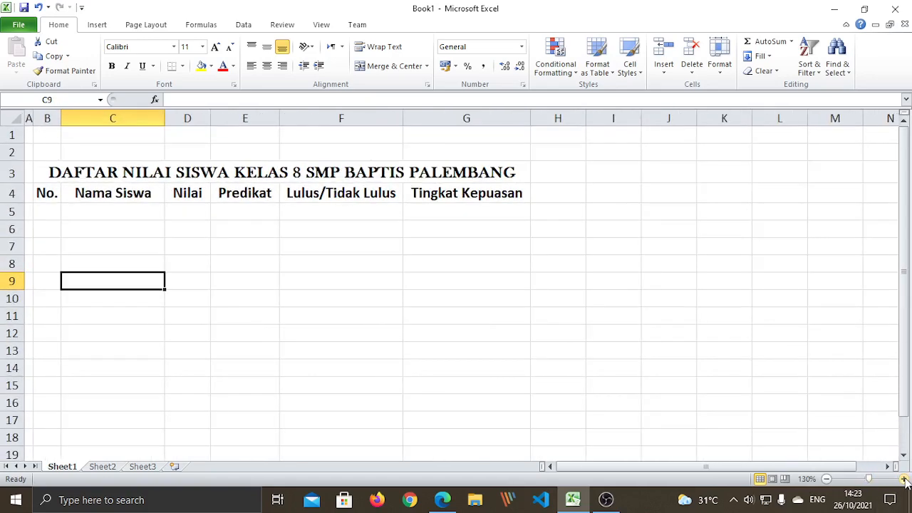
pyautogui.click(904, 479)
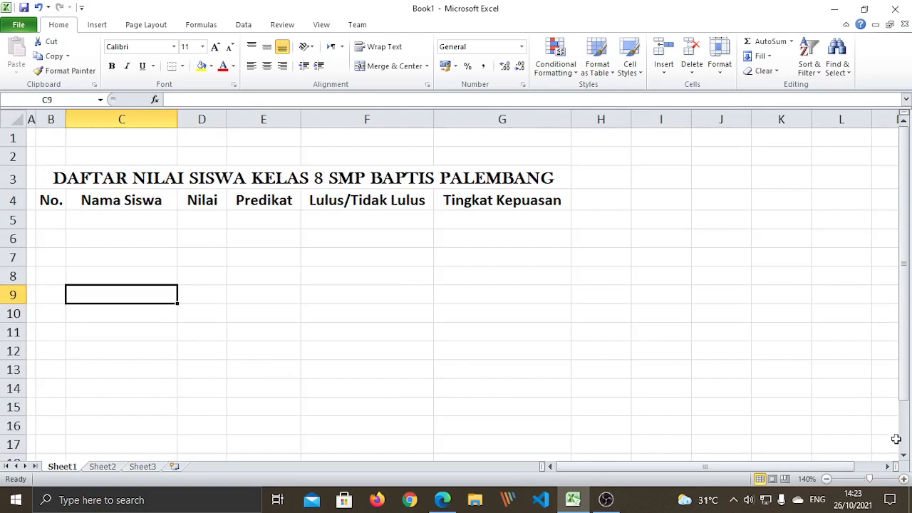
pyautogui.click(904, 479)
pyautogui.click(325, 364)
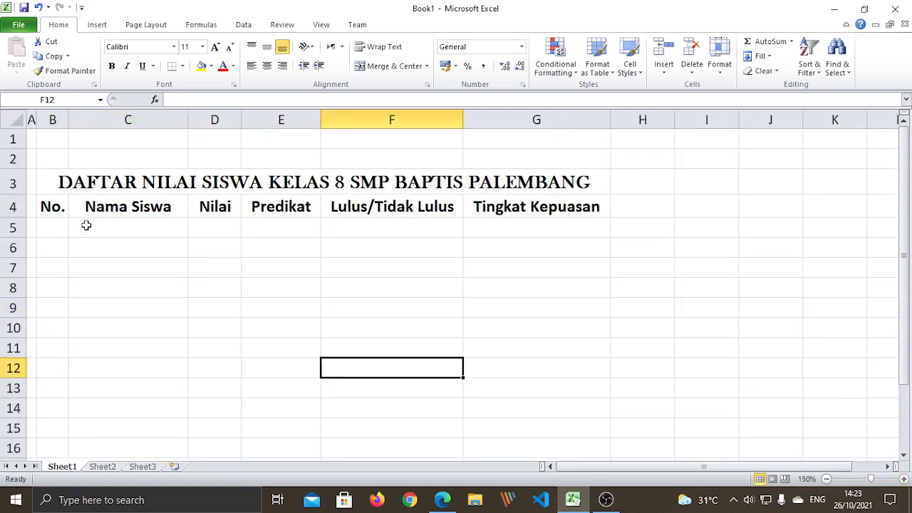
pyautogui.click(51, 231)
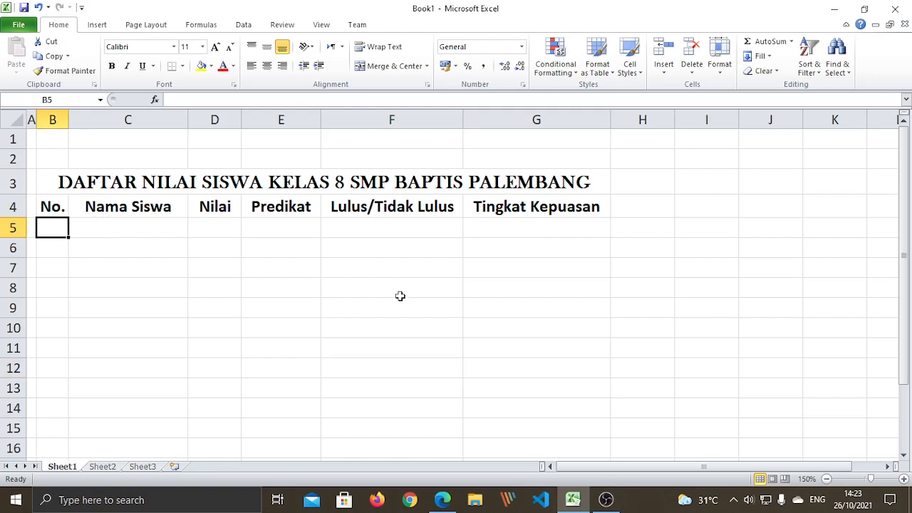
pyautogui.write('1')
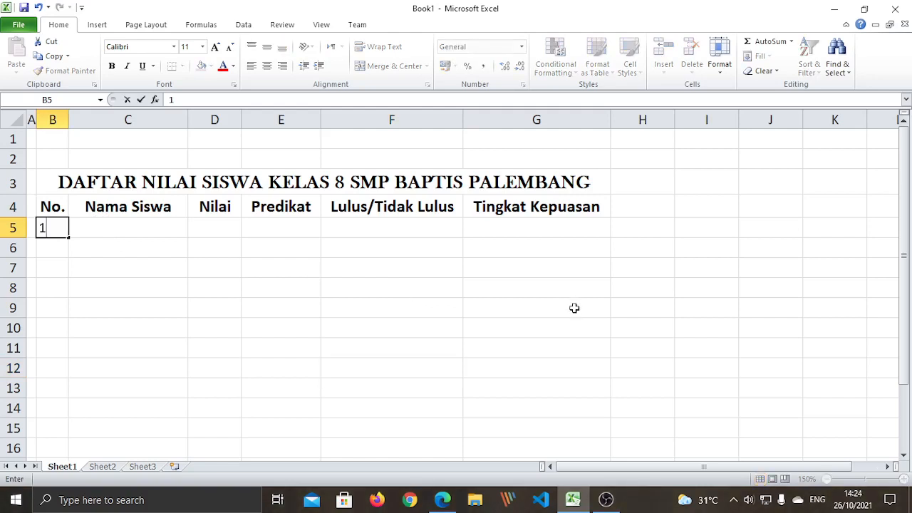
pyautogui.press('Return')
pyautogui.write('2')
pyautogui.press('Return')
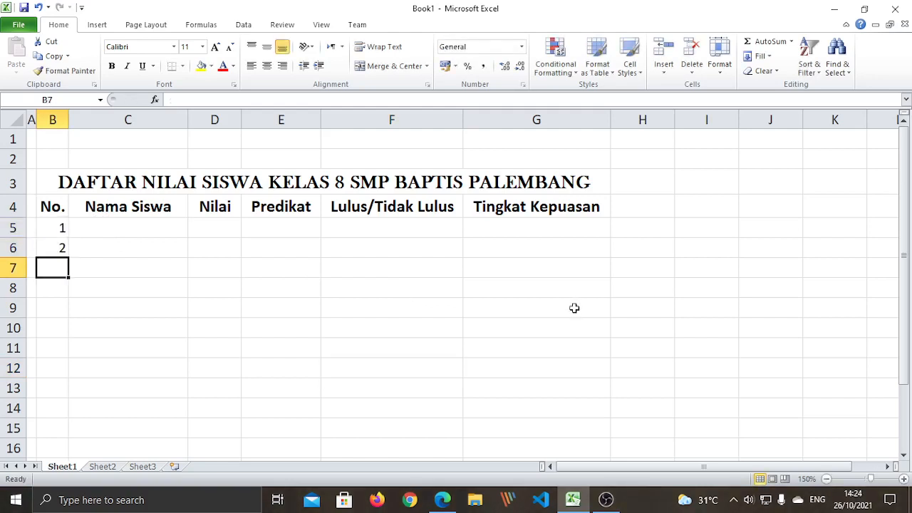
pyautogui.write('3')
pyautogui.press('Return')
pyautogui.write('4')
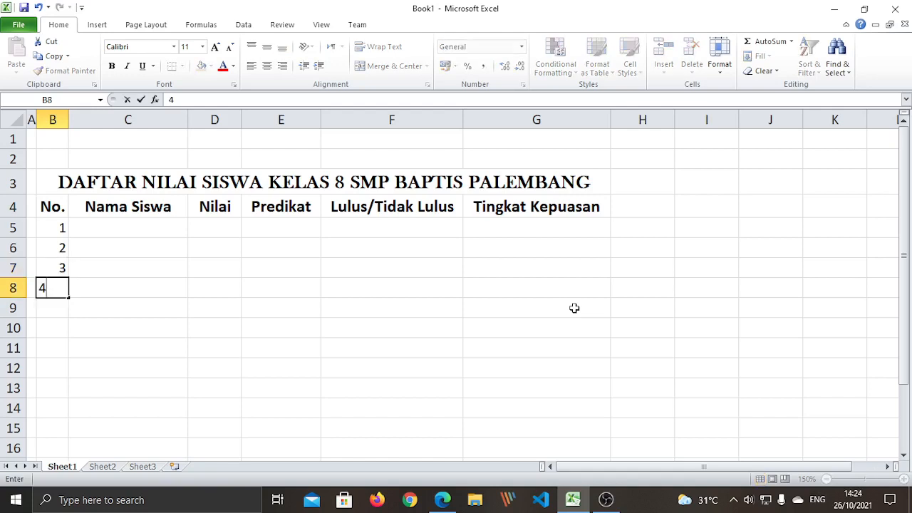
pyautogui.press('Return')
pyautogui.click(212, 307)
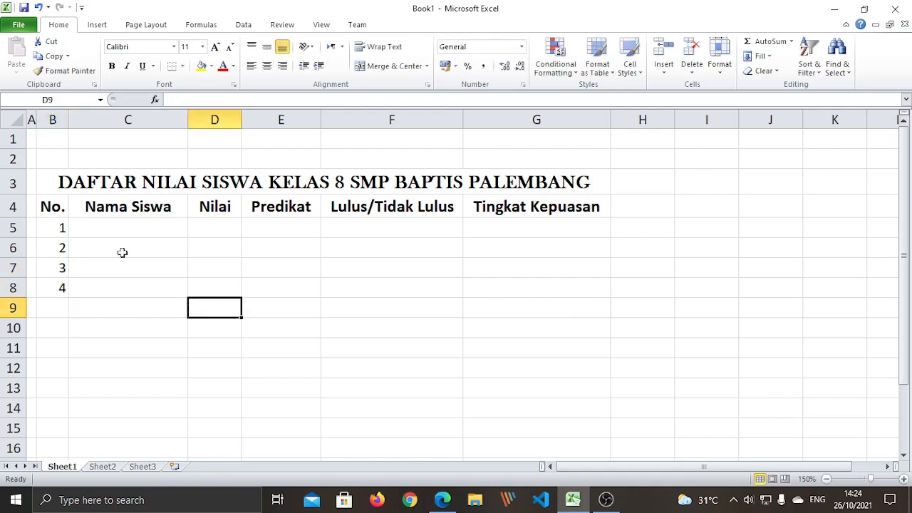
pyautogui.moveTo(63, 228); pyautogui.dragTo(70, 296)
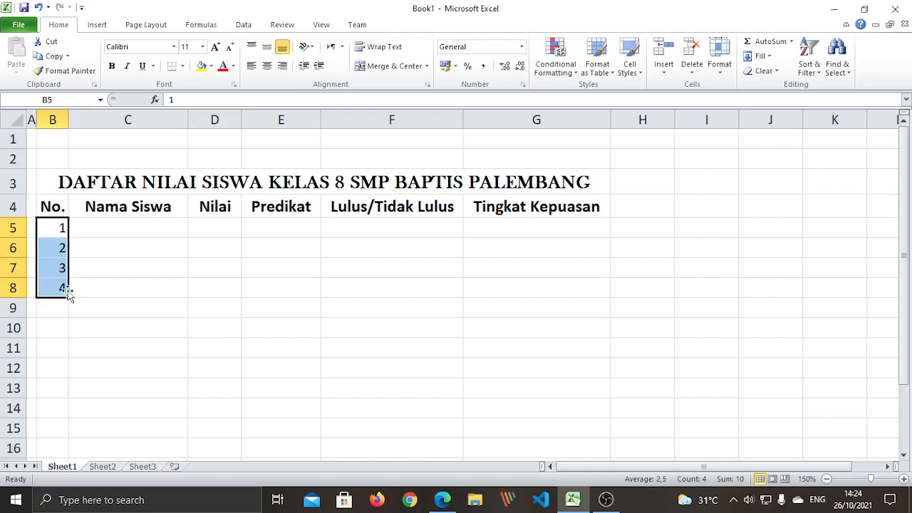
pyautogui.press('Delete')
pyautogui.click(207, 325)
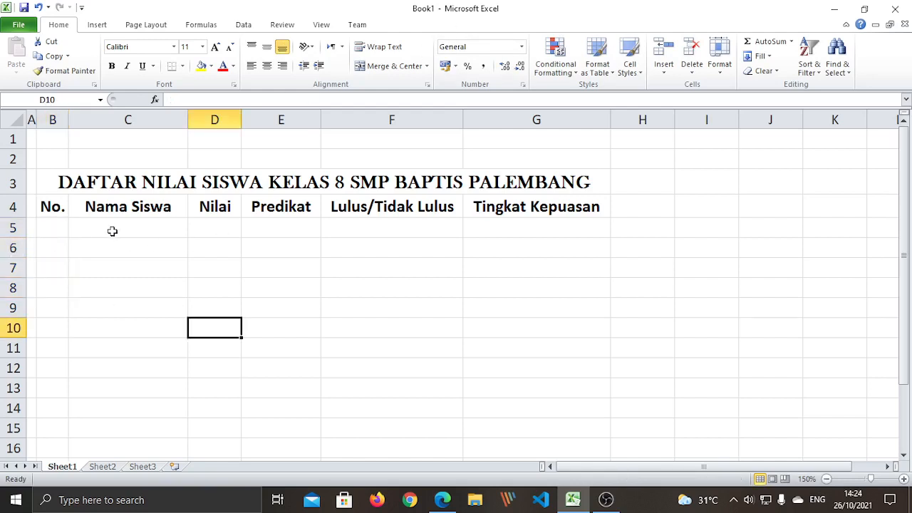
pyautogui.click(63, 228)
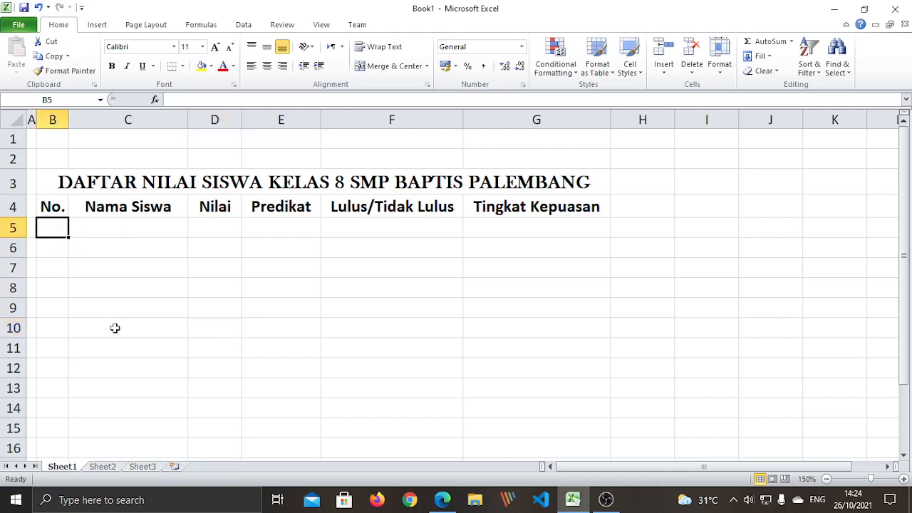
# Enter 1 in B5 as the first No. value
pyautogui.write('1')
pyautogui.press('Return')
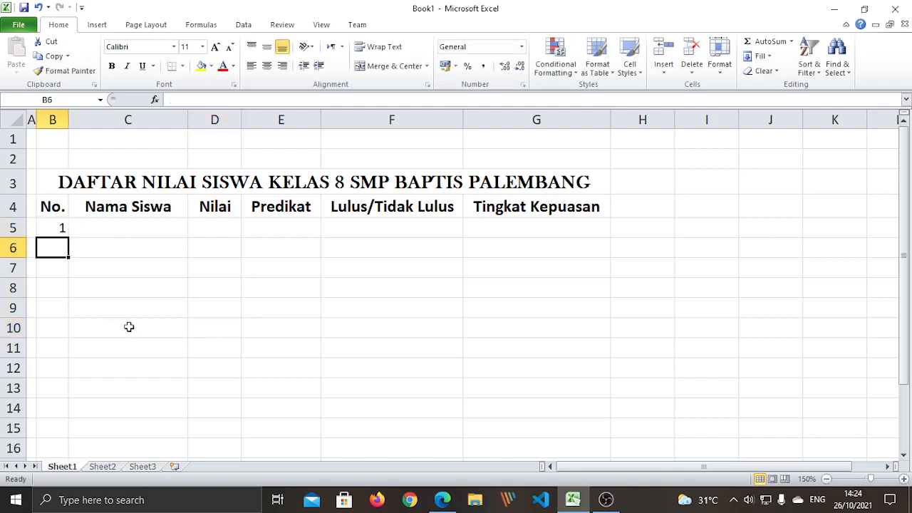
pyautogui.click(67, 226)
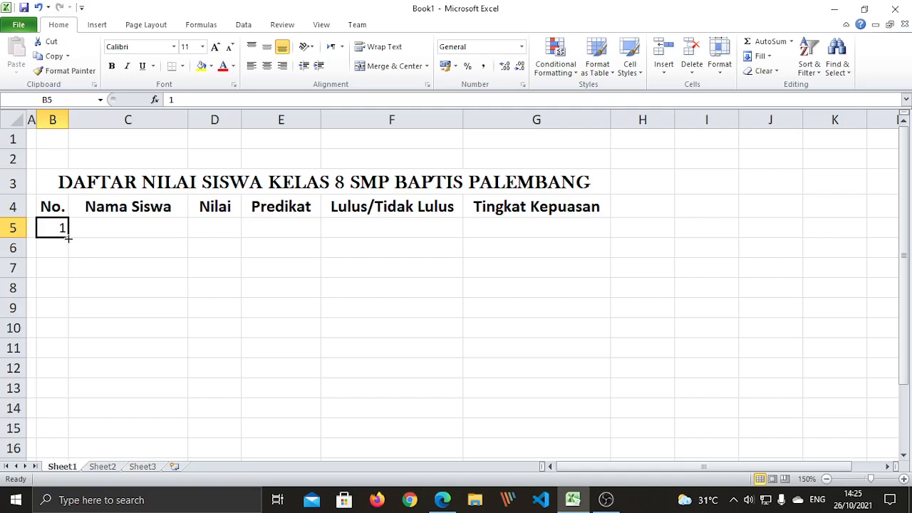
# Fill B5 down into B6, then use Auto Fill Options' Fill Series so B6 reads 2
pyautogui.moveTo(67, 239); pyautogui.dragTo(69, 250)
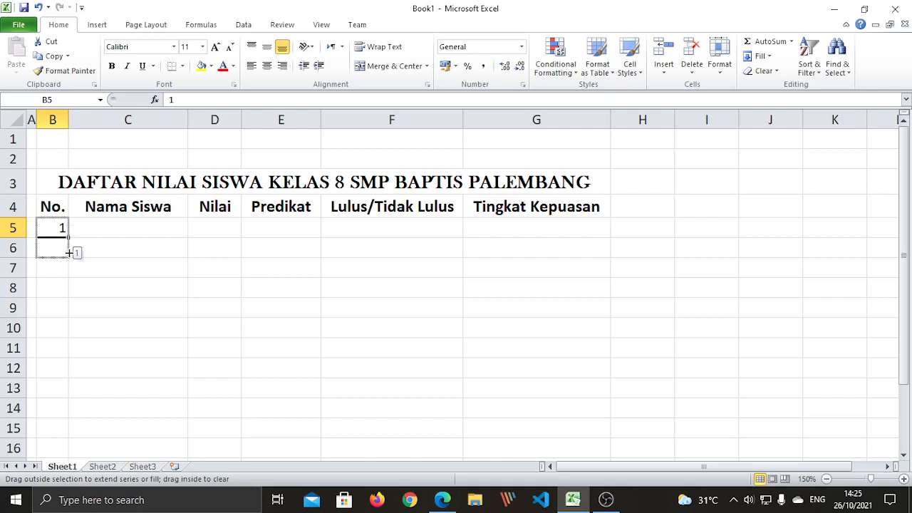
pyautogui.moveTo(68, 252); pyautogui.dragTo(68, 254)
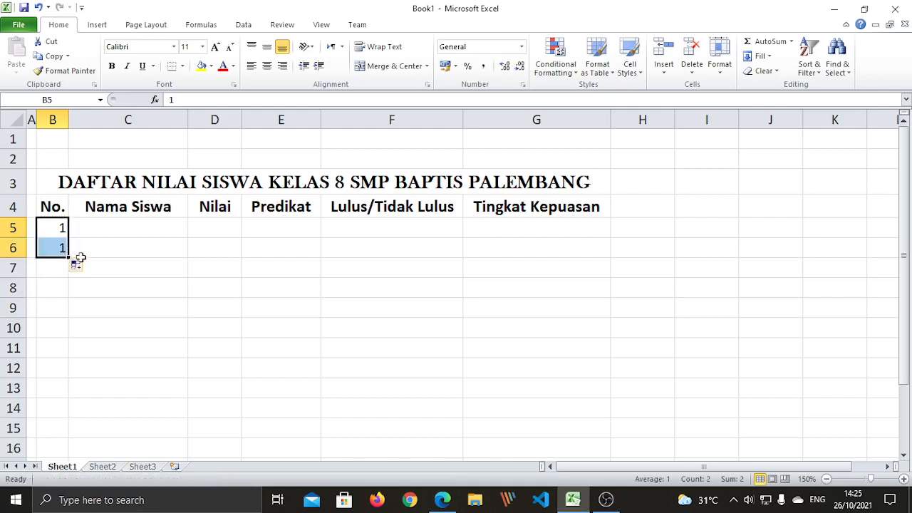
pyautogui.moveTo(74, 254); pyautogui.dragTo(89, 269)
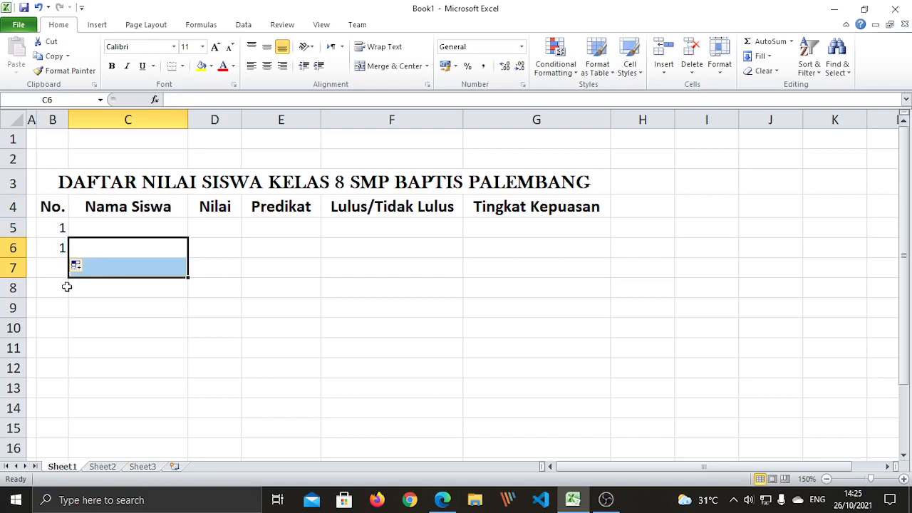
pyautogui.click(57, 248)
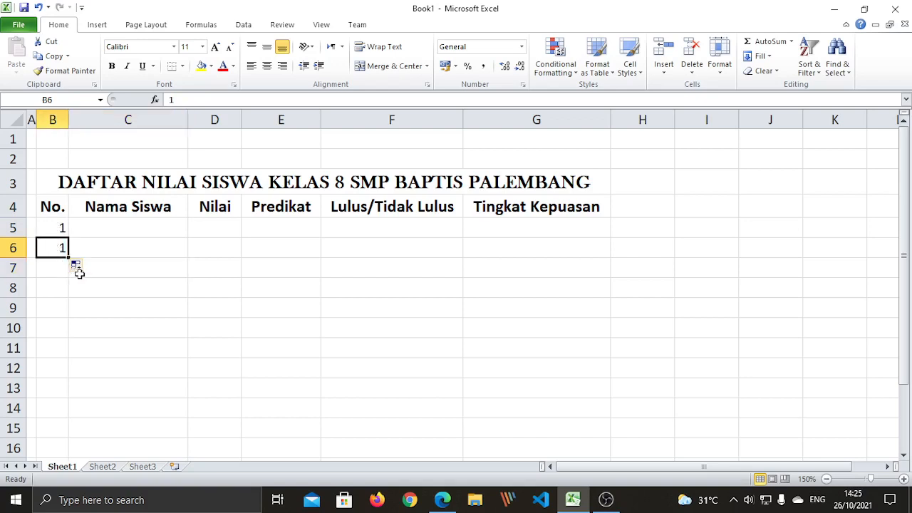
pyautogui.click(67, 227)
pyautogui.moveTo(66, 243); pyautogui.dragTo(74, 261)
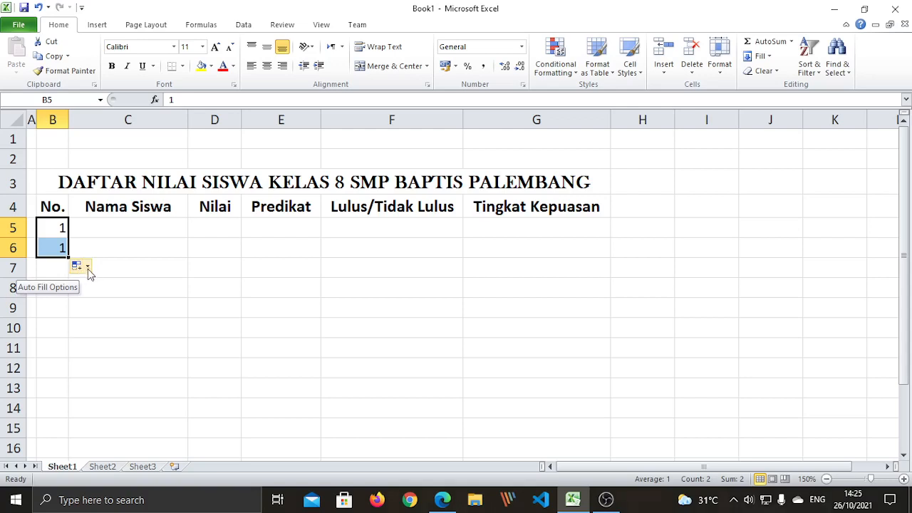
pyautogui.click(88, 268)
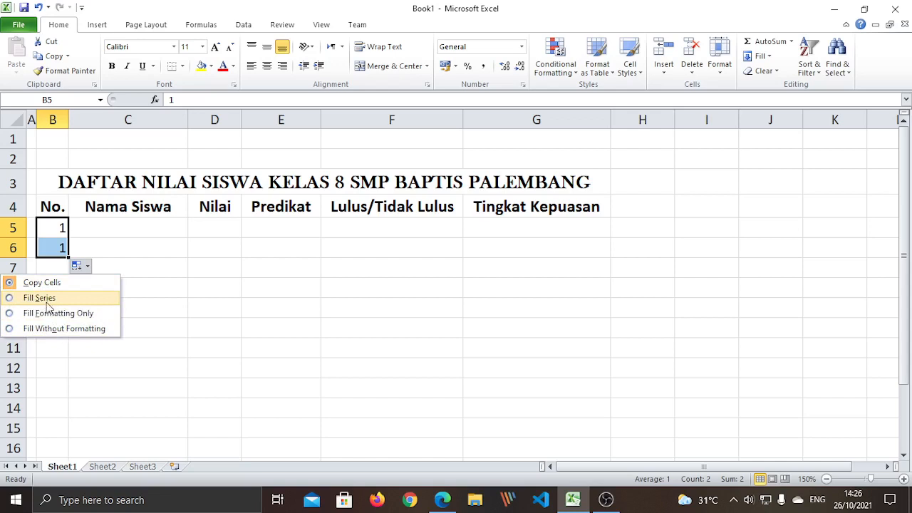
pyautogui.click(10, 298)
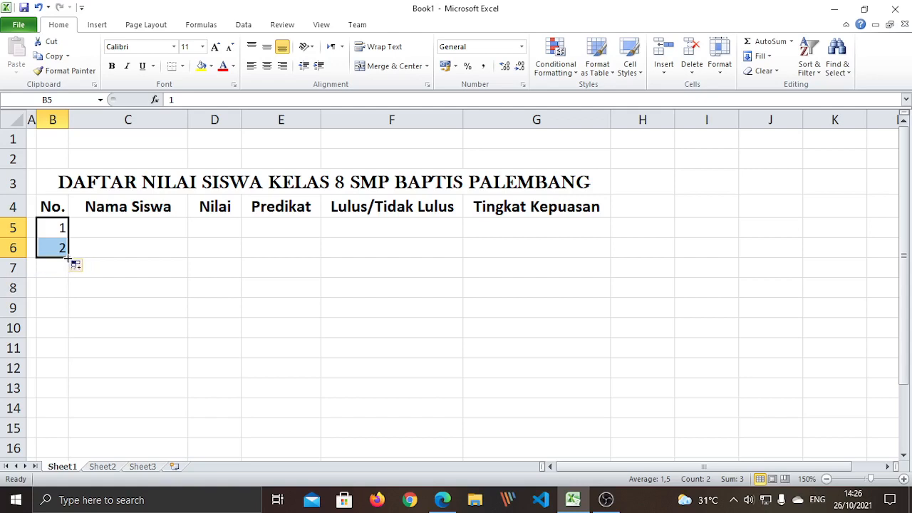
# Extend the 1, 2 series down to B16 so the No. column counts 1 to 12
pyautogui.moveTo(69, 259); pyautogui.dragTo(67, 271)
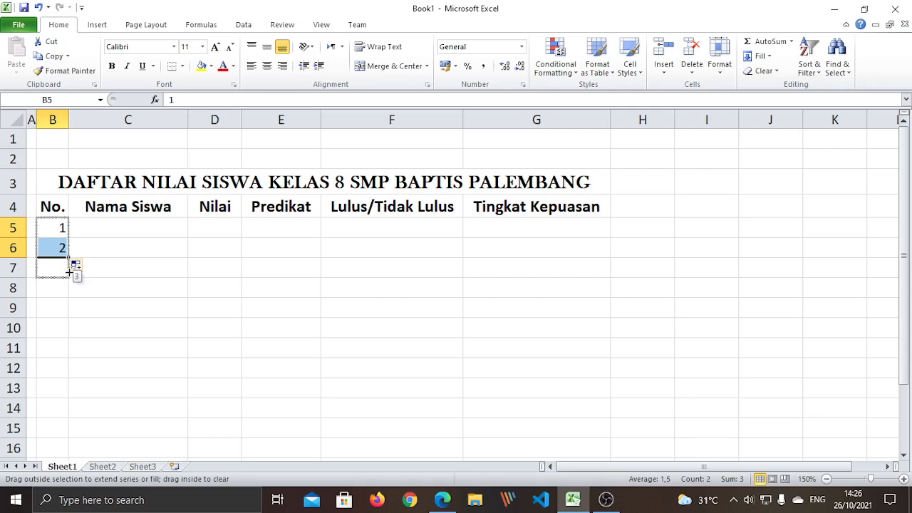
pyautogui.moveTo(69, 273); pyautogui.dragTo(68, 454)
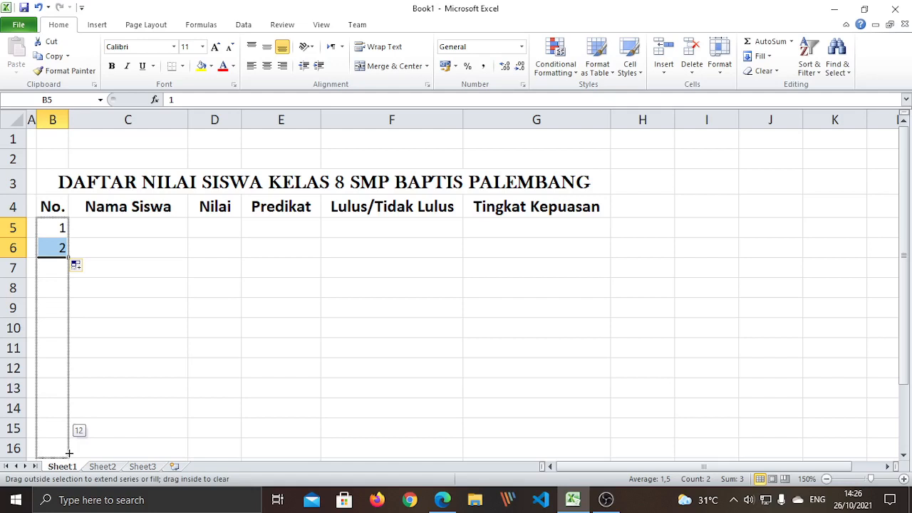
pyautogui.moveTo(70, 453); pyautogui.dragTo(69, 454)
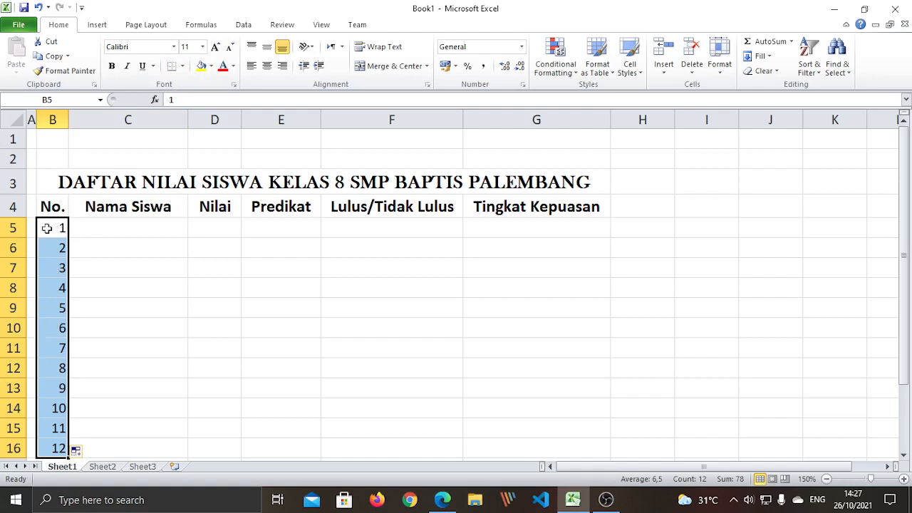
# Center the numbers 1–12 in the No. column
pyautogui.click(268, 68)
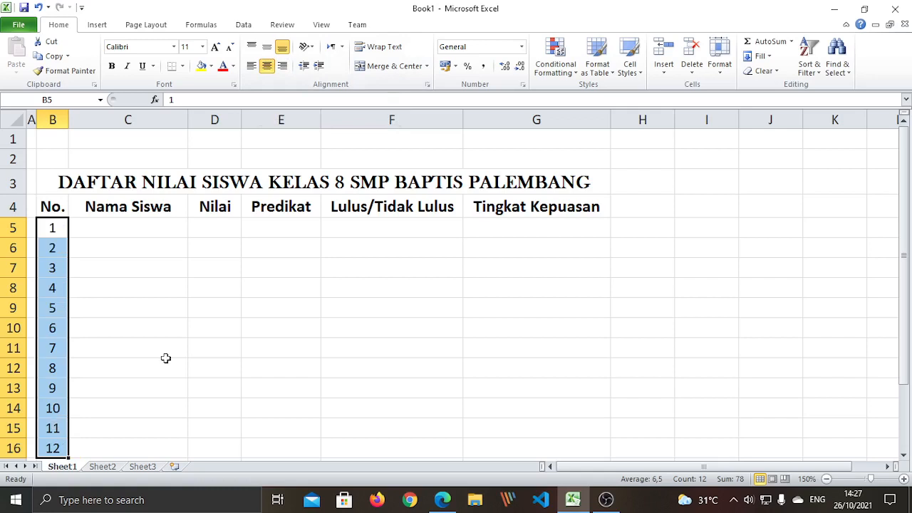
pyautogui.moveTo(165, 360); pyautogui.dragTo(160, 352)
pyautogui.click(120, 229)
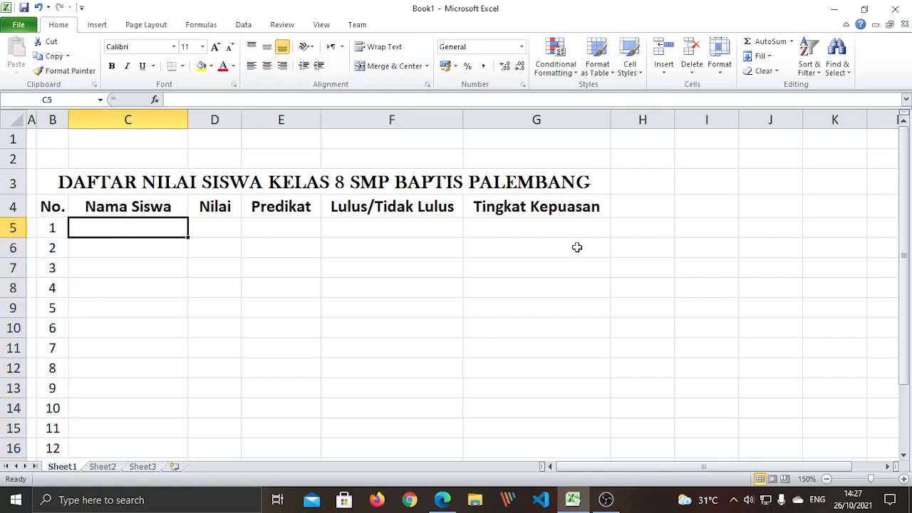
# Enter the first three student names in C5:C7, replacing and fixing the spelling of C7's name
pyautogui.write('Albert')
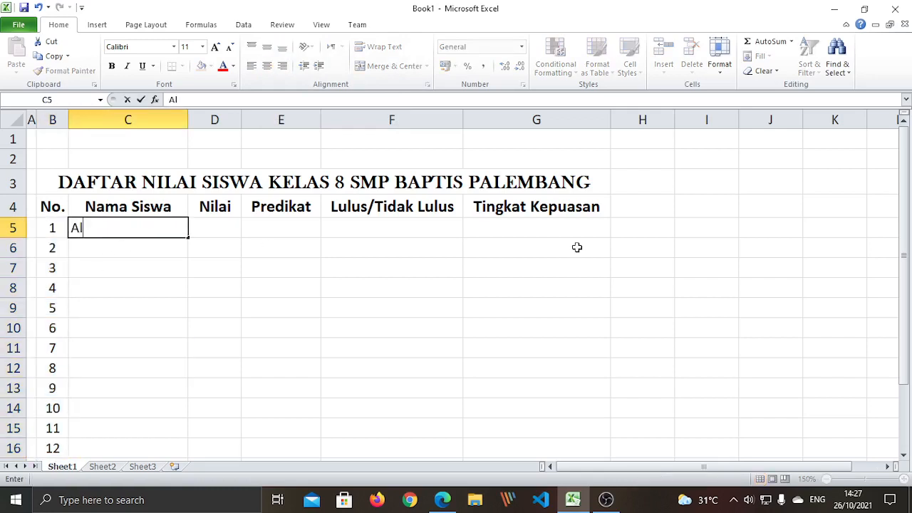
pyautogui.press('Return')
pyautogui.write('Alvero')
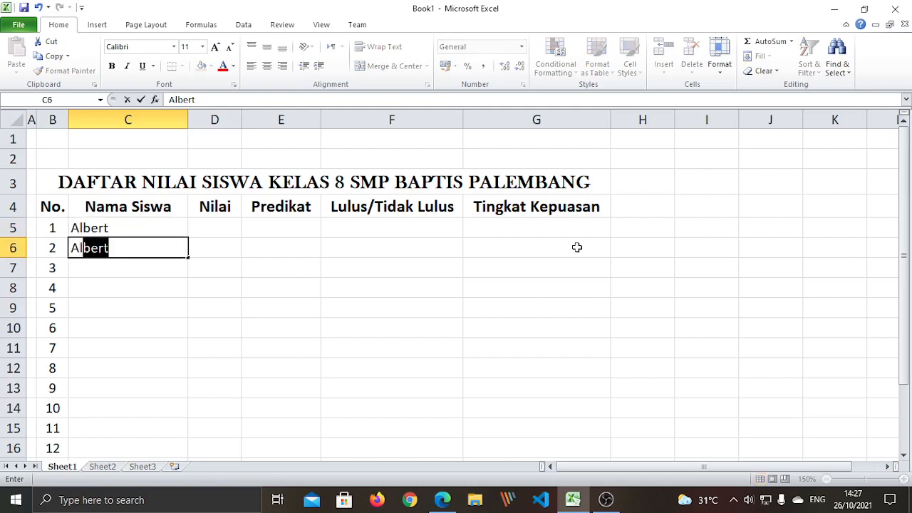
pyautogui.press('Return')
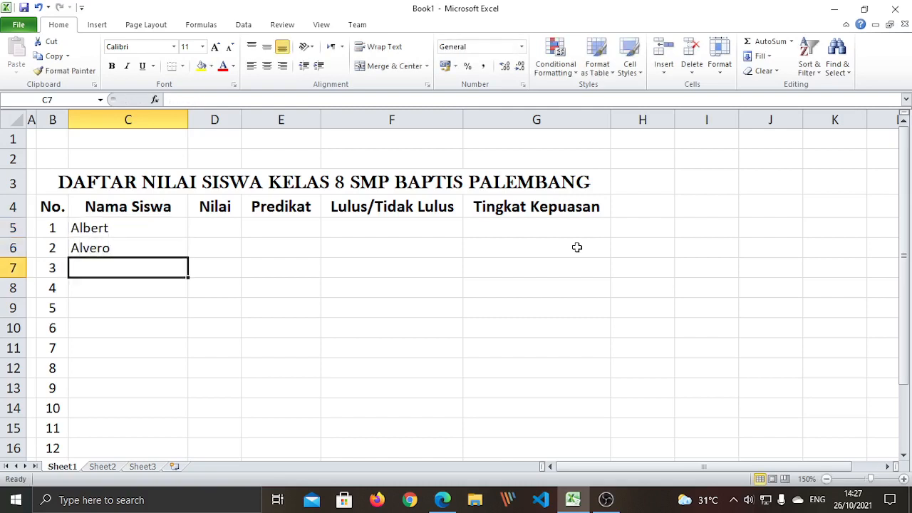
pyautogui.write('David')
pyautogui.press('Return')
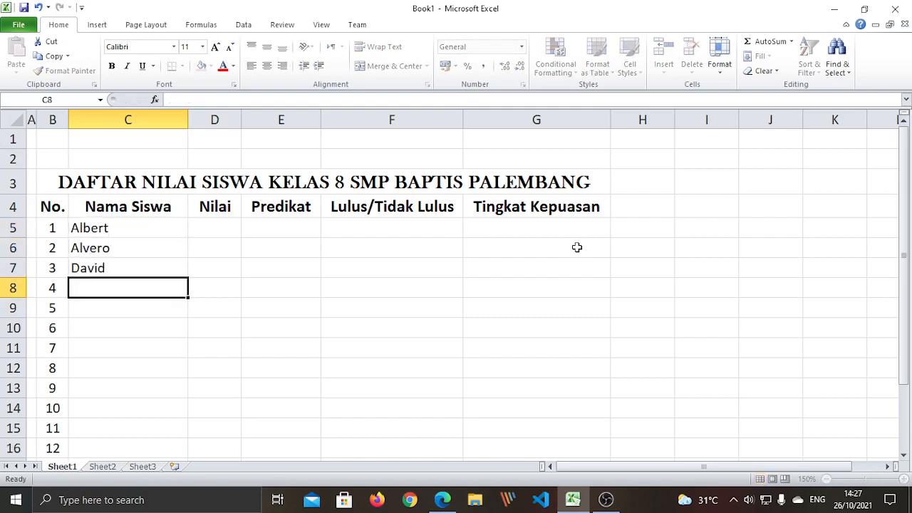
pyautogui.write('Alve')
pyautogui.press('BackSpace')
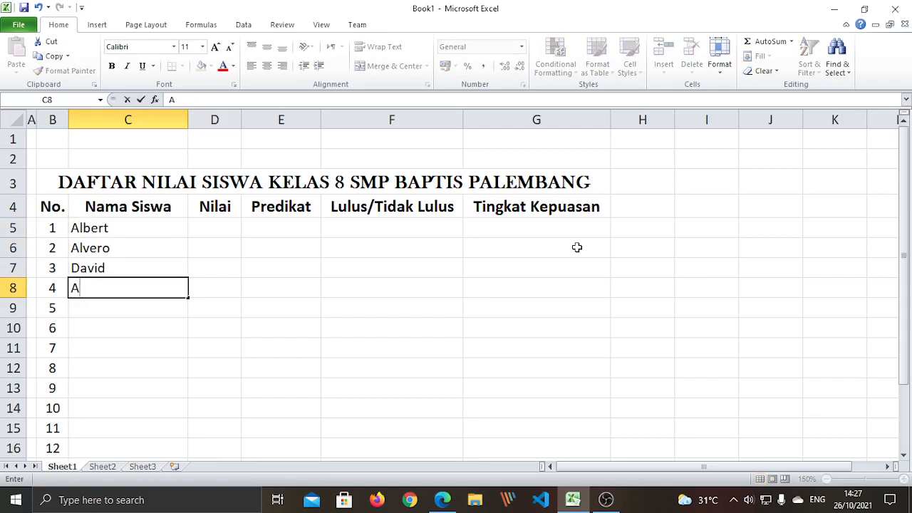
pyautogui.press('BackSpace')
pyautogui.click(98, 268)
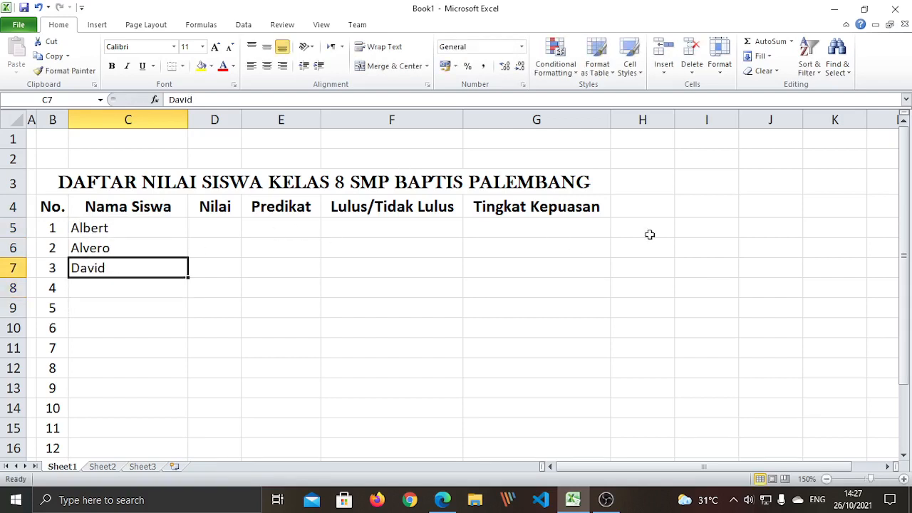
pyautogui.write('Ae')
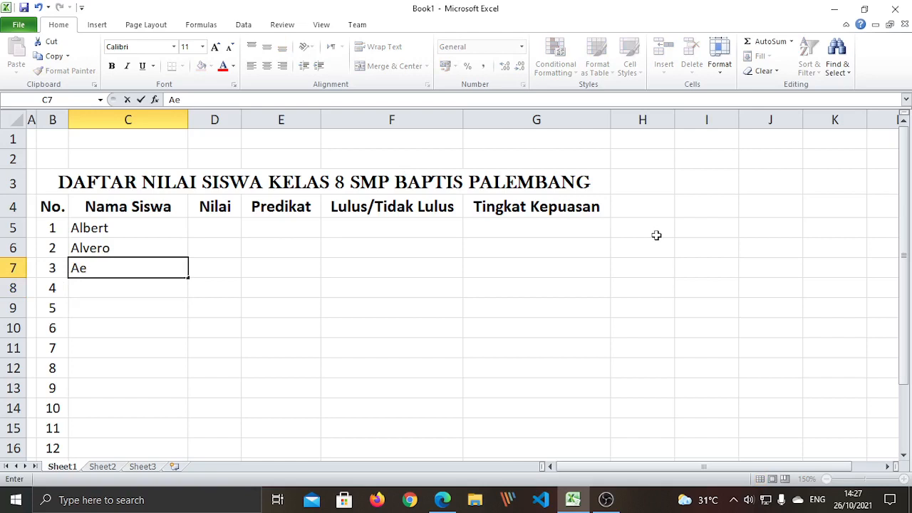
pyautogui.write('xell')
pyautogui.press('Return')
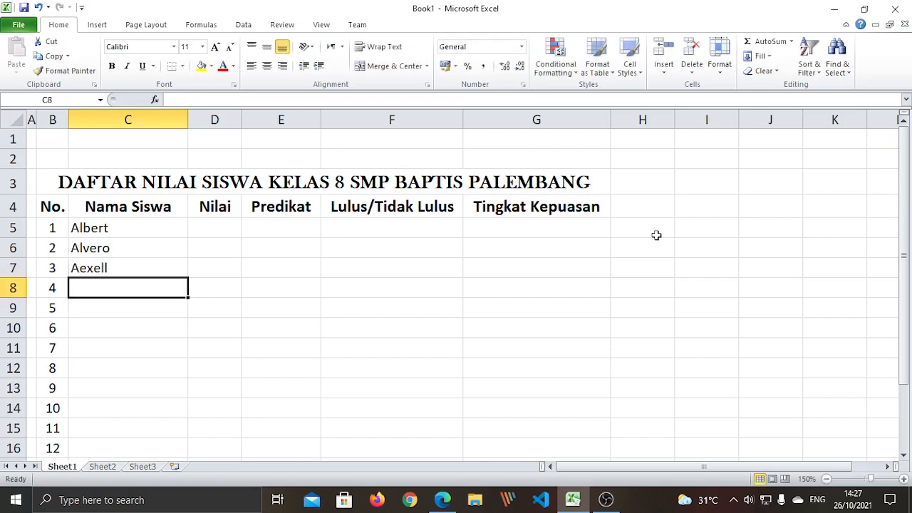
pyautogui.press('Up')
pyautogui.press('Up')
pyautogui.press('Down')
pyautogui.press('F2')
pyautogui.press('Left')
pyautogui.press('Left')
pyautogui.press('Left')
pyautogui.press('Left')
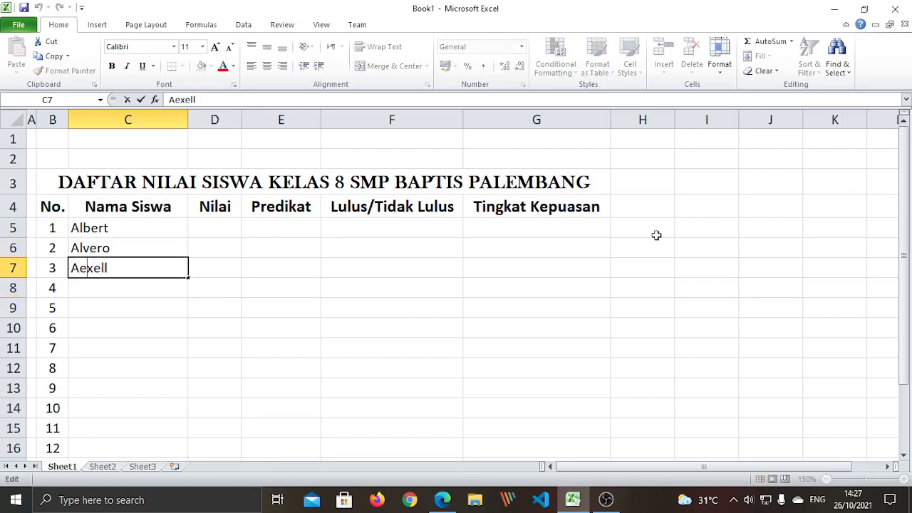
pyautogui.press('BackSpace')
pyautogui.press('Return')
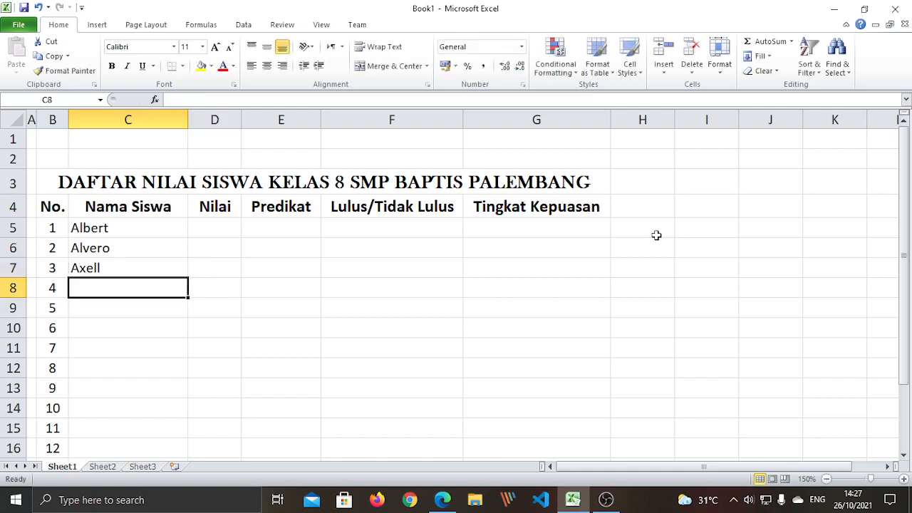
# Enter the next five student names down C8:C12
pyautogui.write('David')
pyautogui.press('Return')
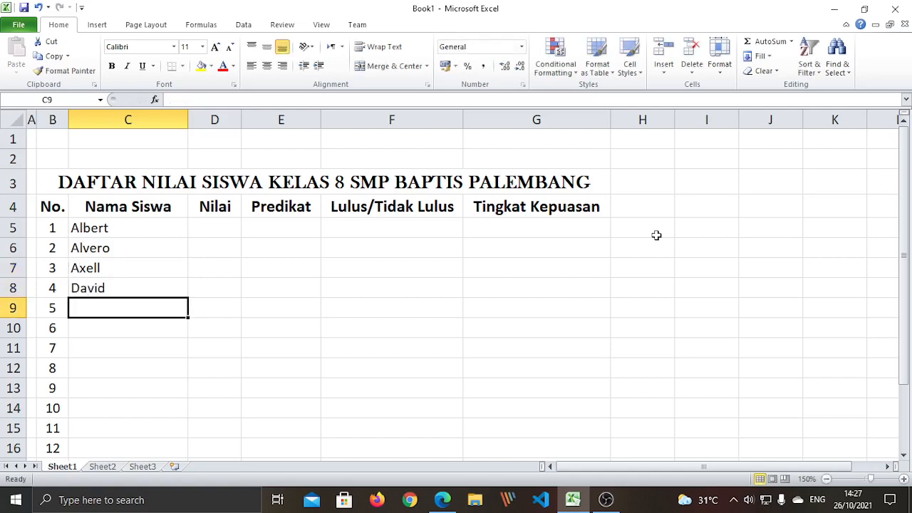
pyautogui.write('Haex')
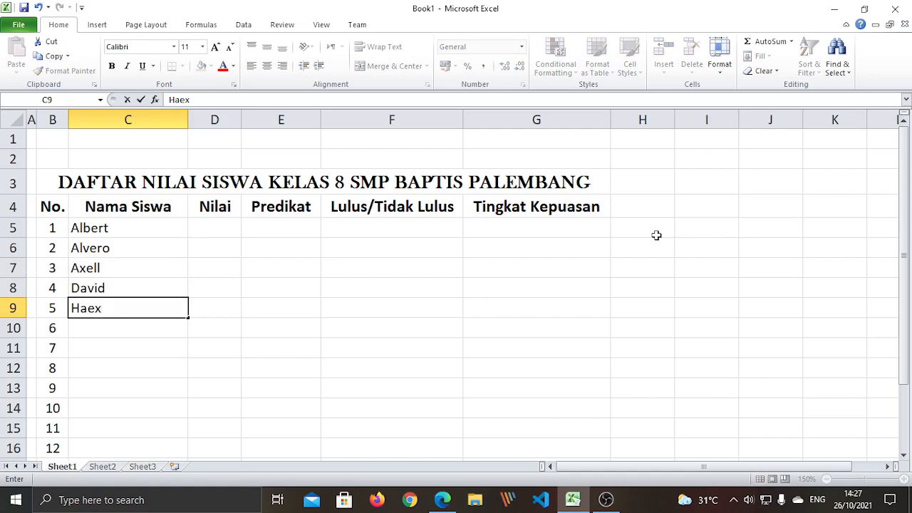
pyautogui.write('ell')
pyautogui.press('Return')
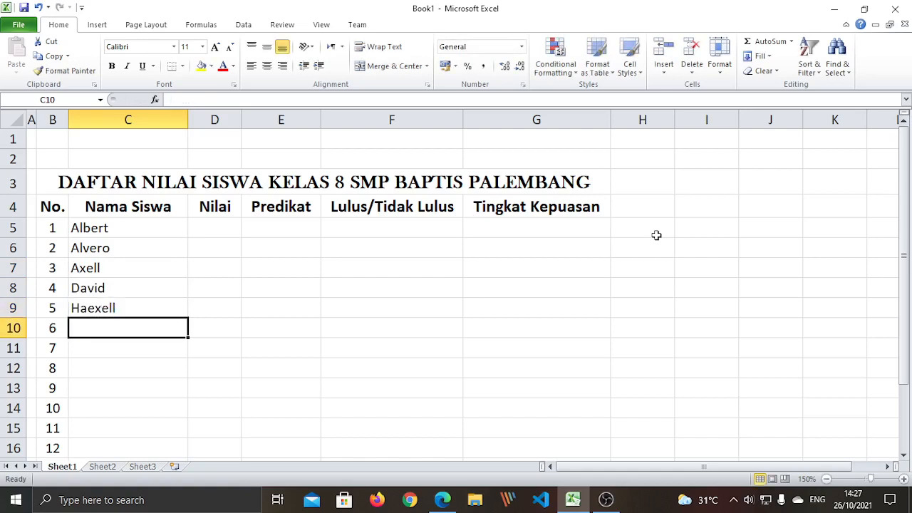
pyautogui.write('Evelyne')
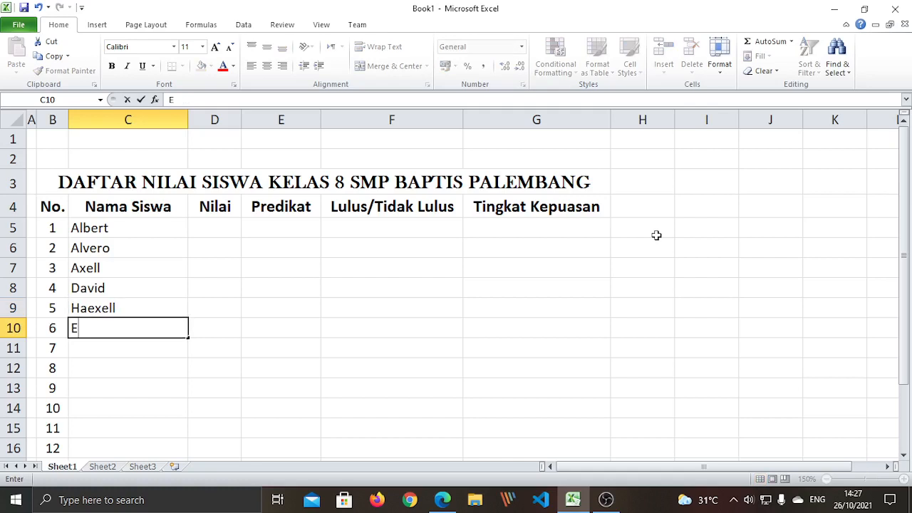
pyautogui.press('Return')
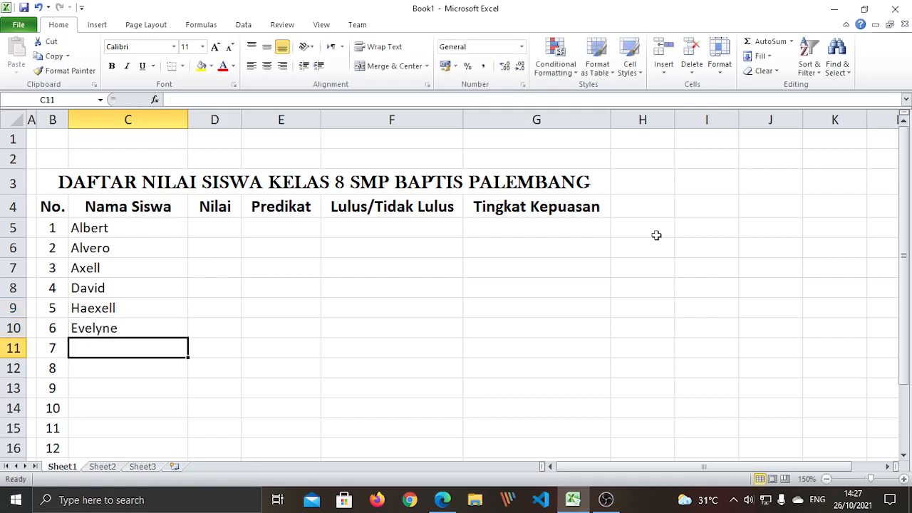
pyautogui.write('Isadora')
pyautogui.press('Return')
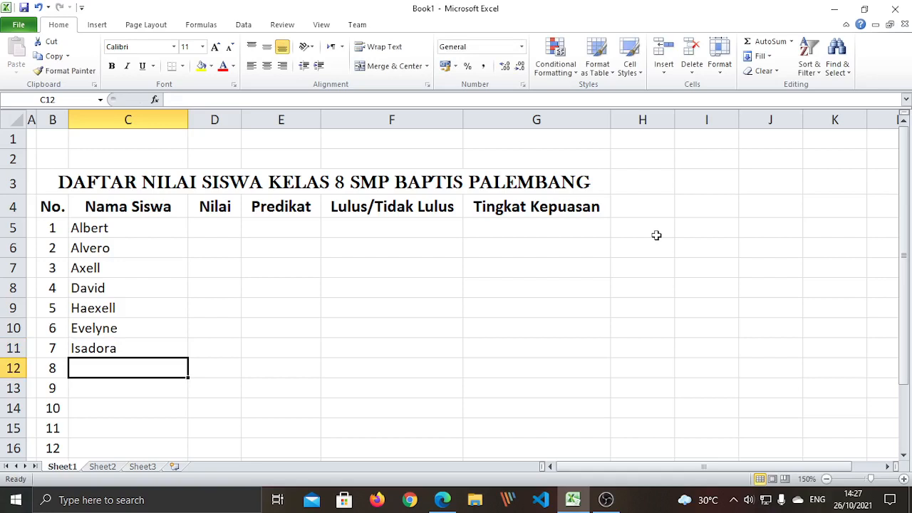
pyautogui.write('Marvin')
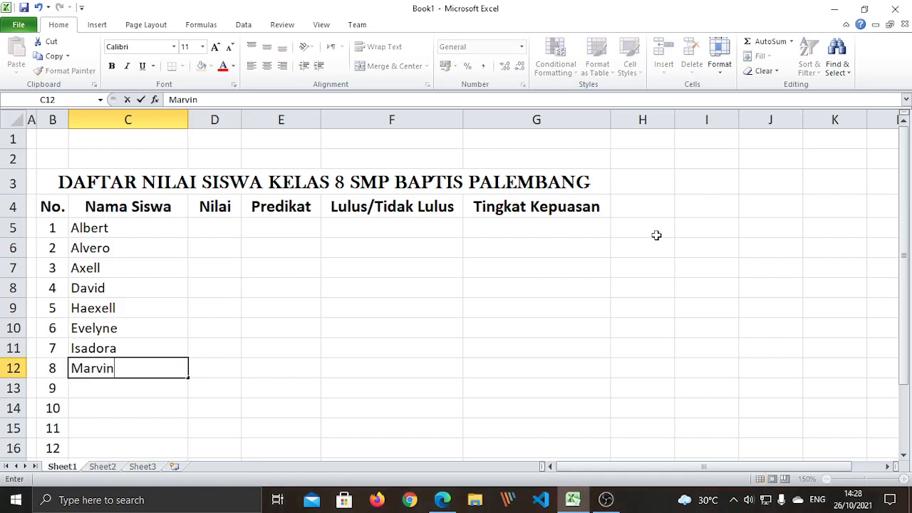
pyautogui.press('Return')
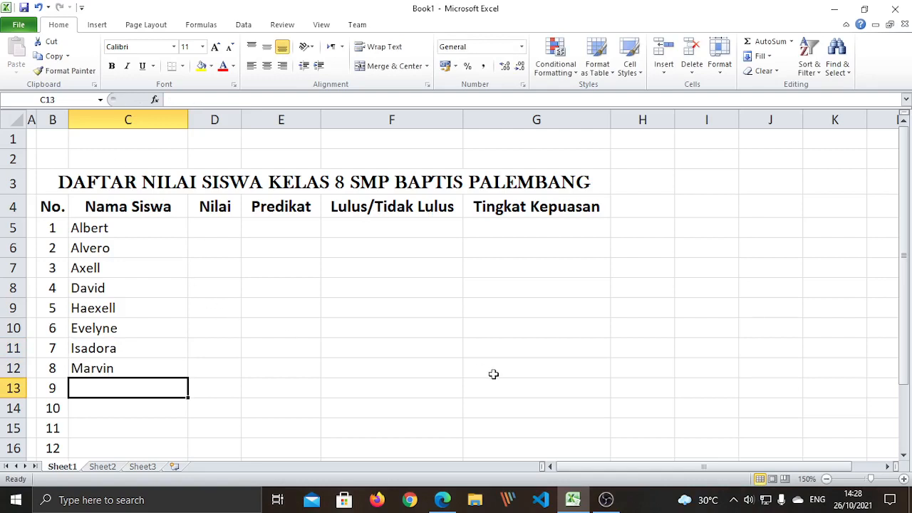
# Enter the last four student names in C13:C16
pyautogui.write('Calvin')
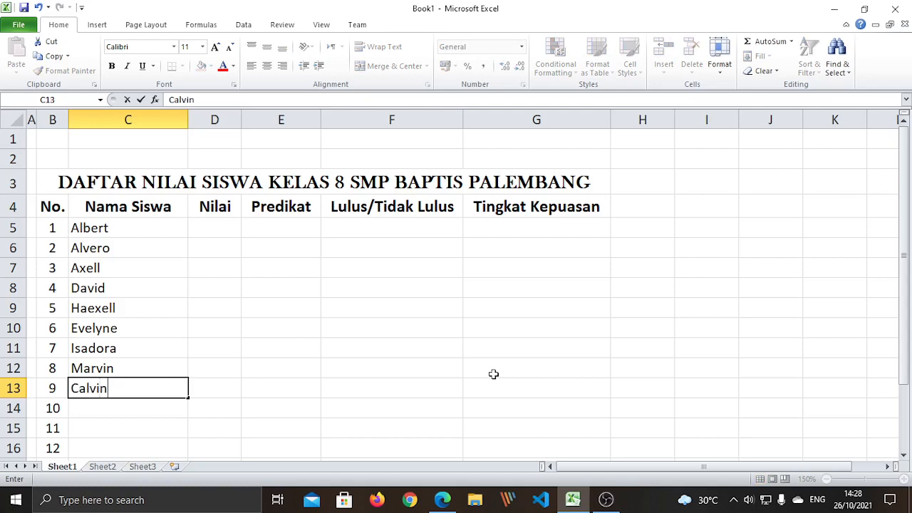
pyautogui.press('Return')
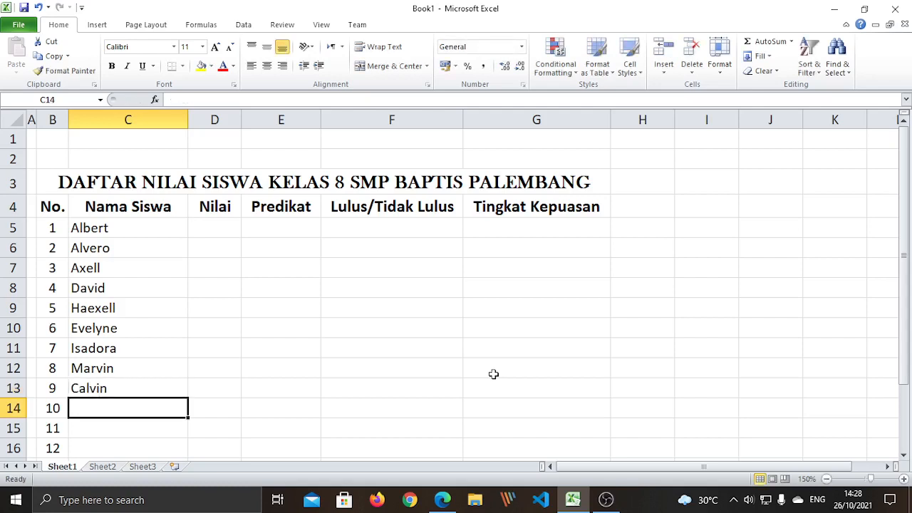
pyautogui.write('Lionel')
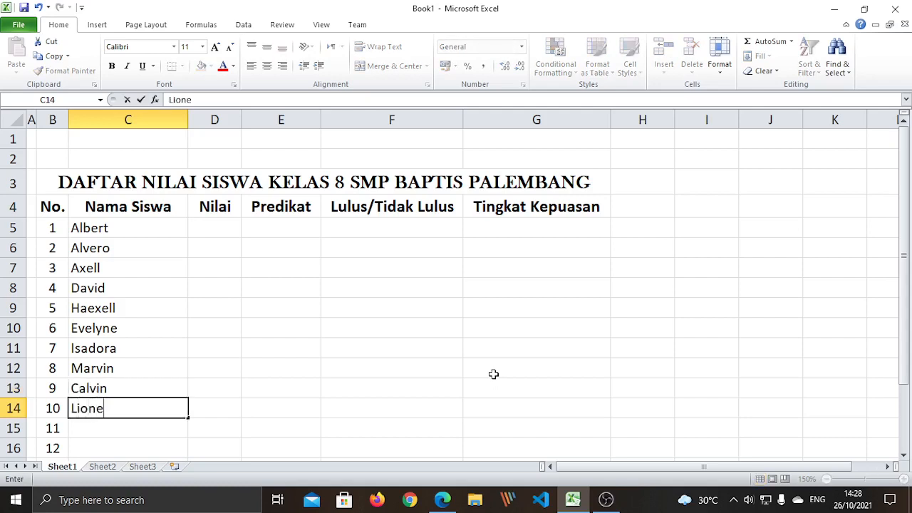
pyautogui.press('Return')
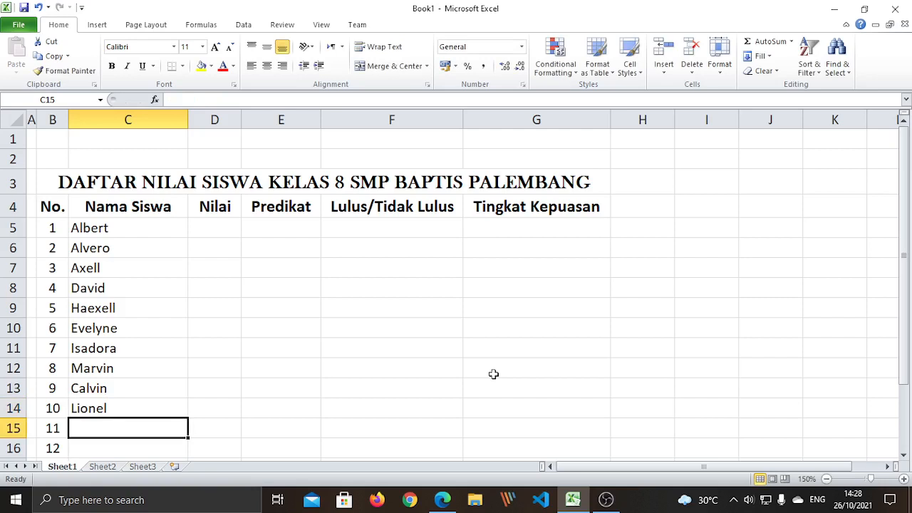
pyautogui.write('M.')
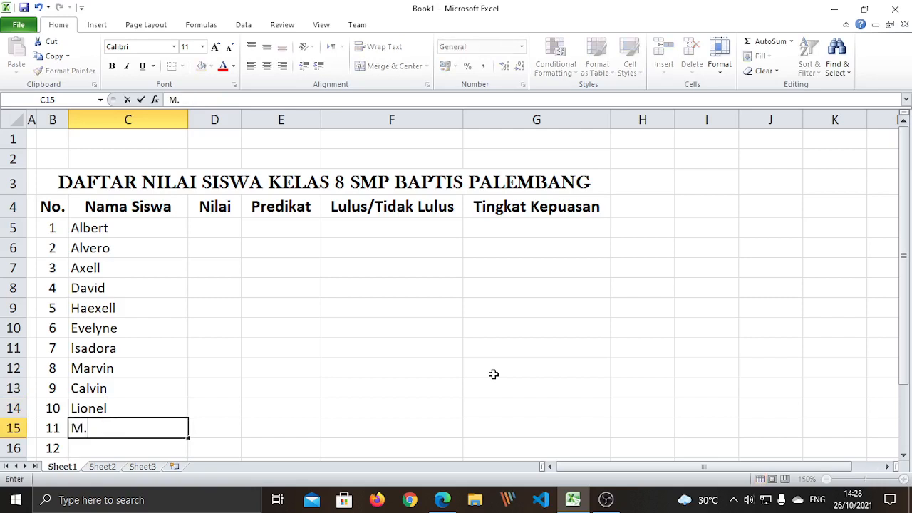
pyautogui.write(' Syadewa')
pyautogui.press('Return')
pyautogui.write('Benny')
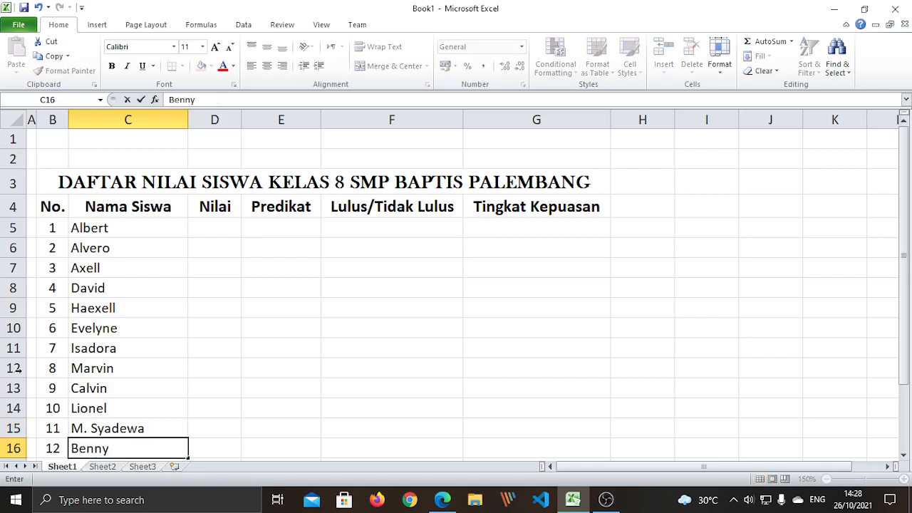
pyautogui.click(338, 356)
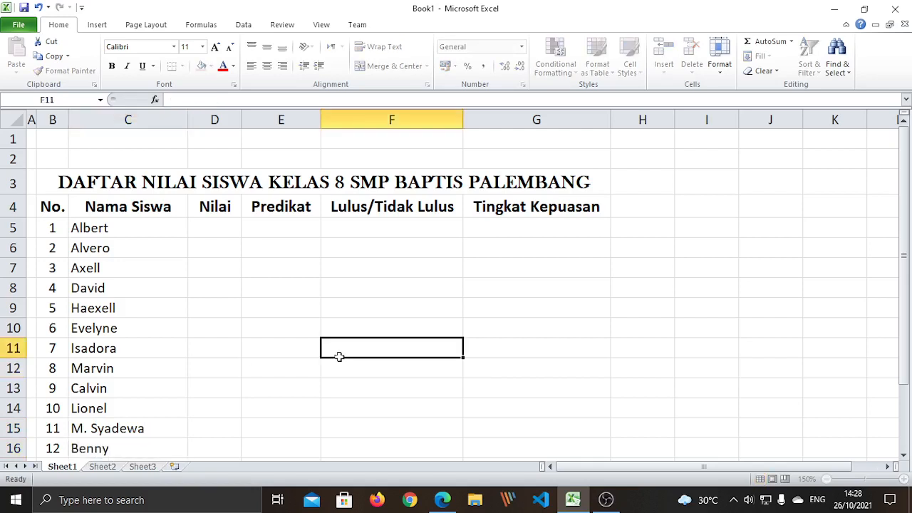
# Shrink rows 2 and 1 to a height of 5,25 (7 pixels) each
pyautogui.click(12, 158)
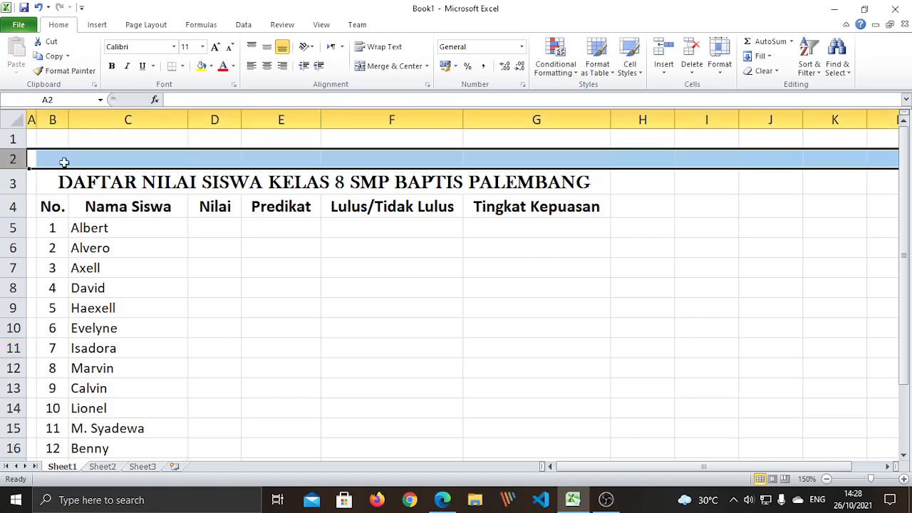
pyautogui.click(203, 262)
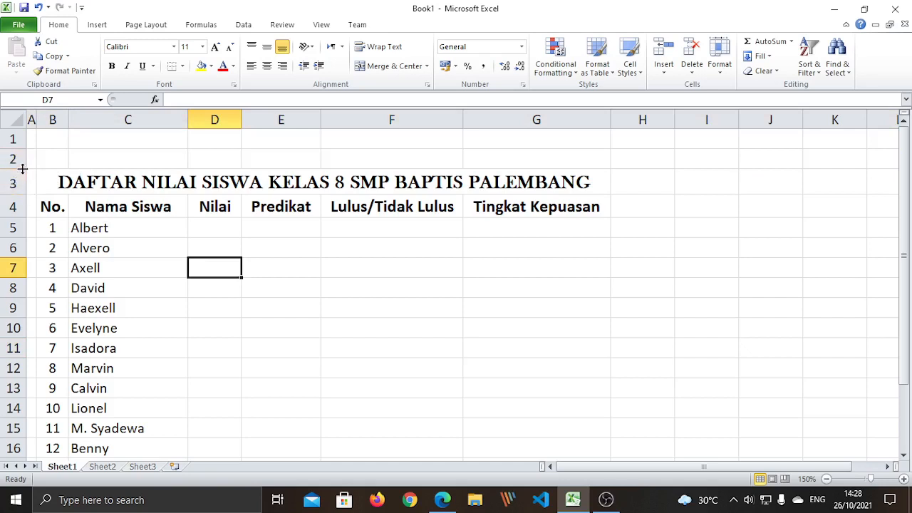
pyautogui.moveTo(22, 167); pyautogui.dragTo(22, 167)
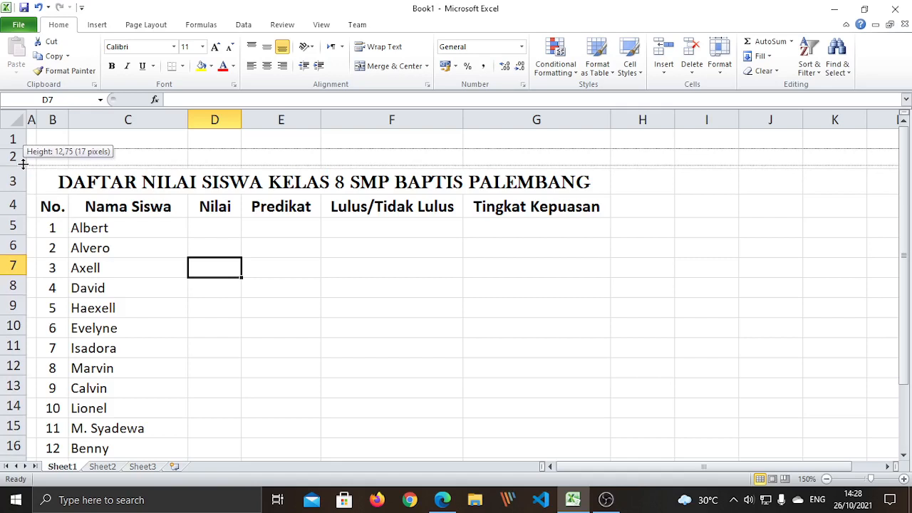
pyautogui.moveTo(23, 163); pyautogui.dragTo(24, 152)
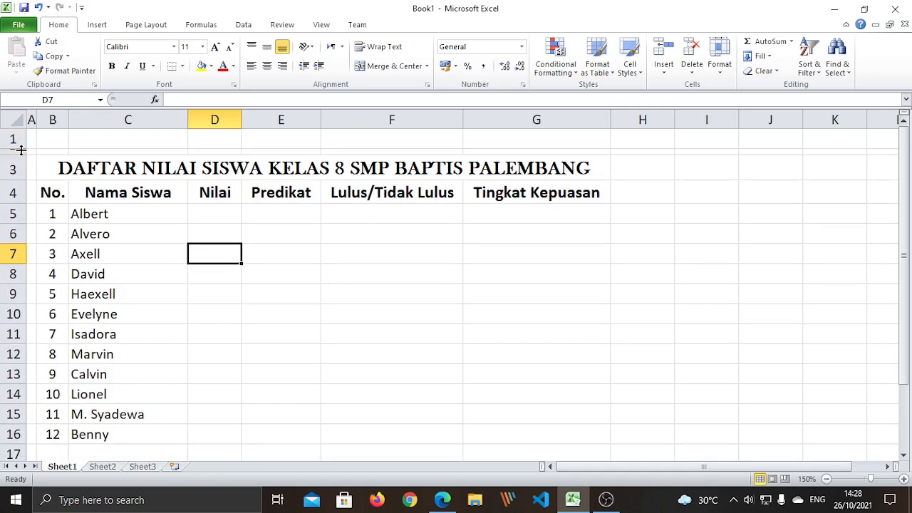
pyautogui.moveTo(23, 146); pyautogui.dragTo(24, 148)
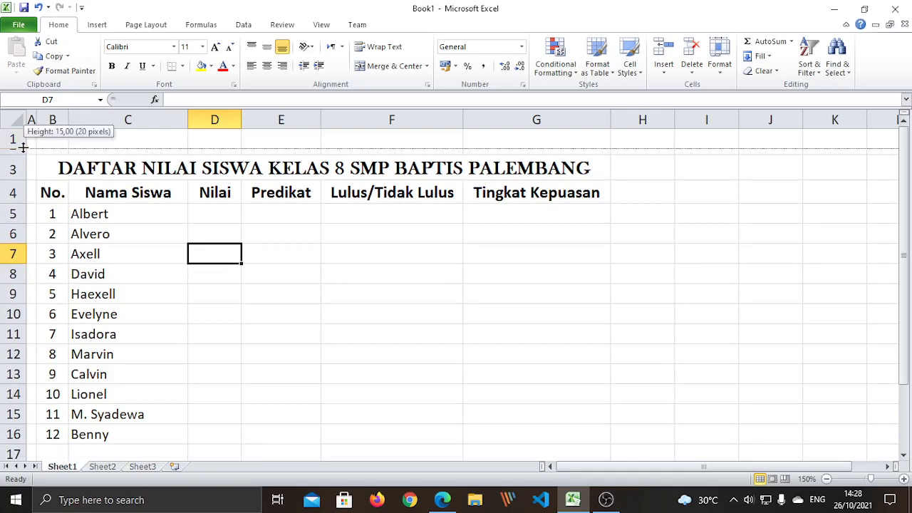
pyautogui.moveTo(23, 148); pyautogui.dragTo(18, 134)
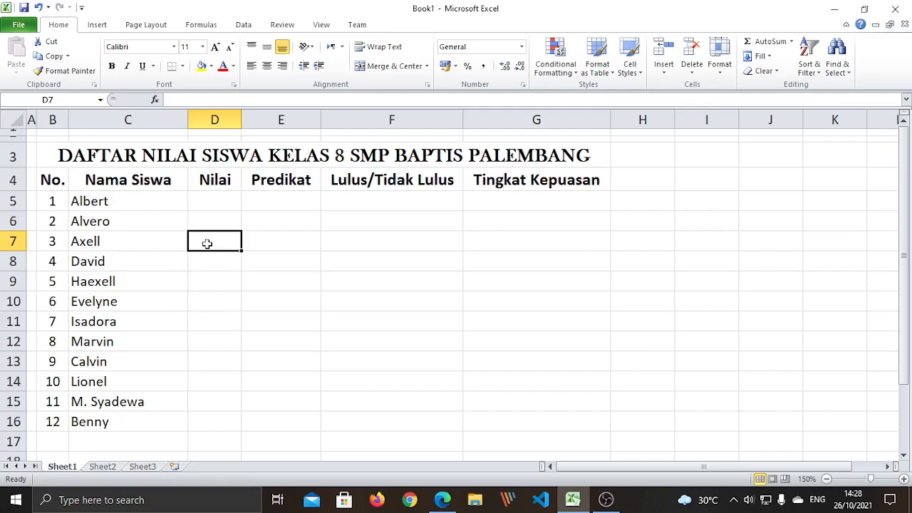
pyautogui.click(252, 323)
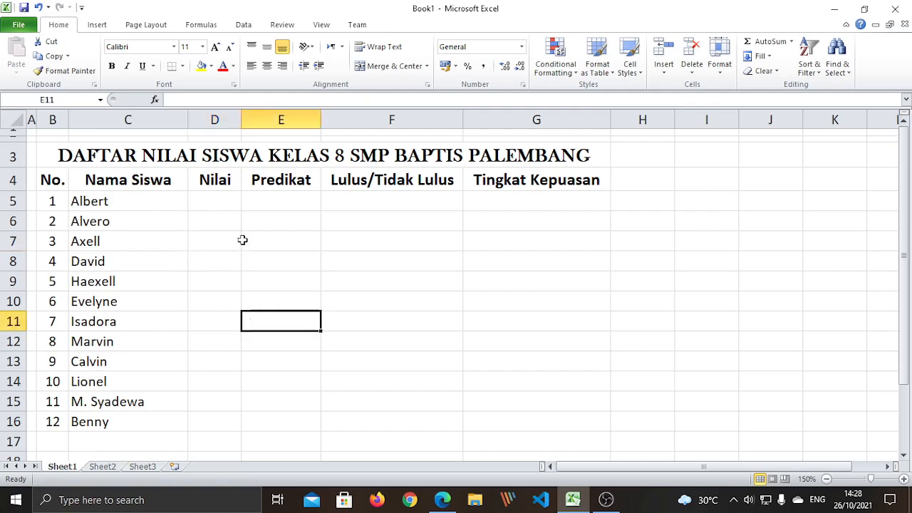
pyautogui.click(215, 201)
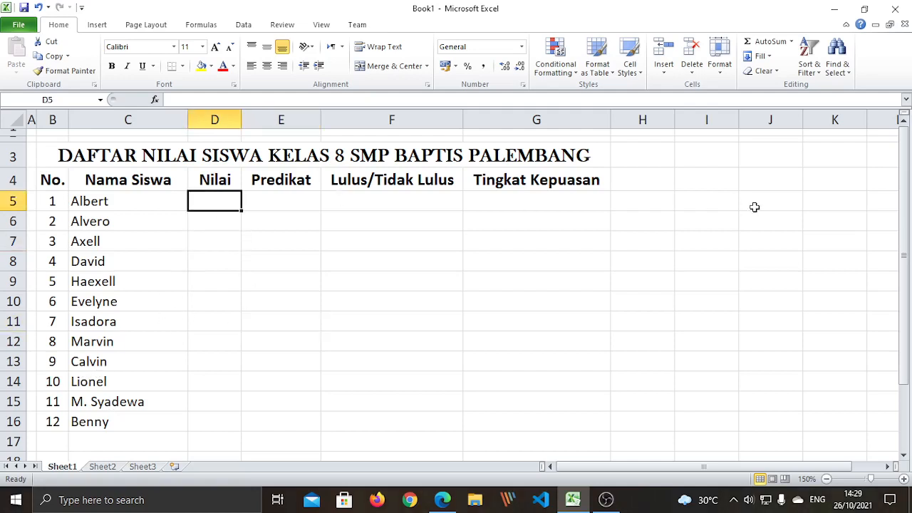
# Enter the scores 90, 88, 89, 84, 86 and 88 in D5:D10
pyautogui.write('9')
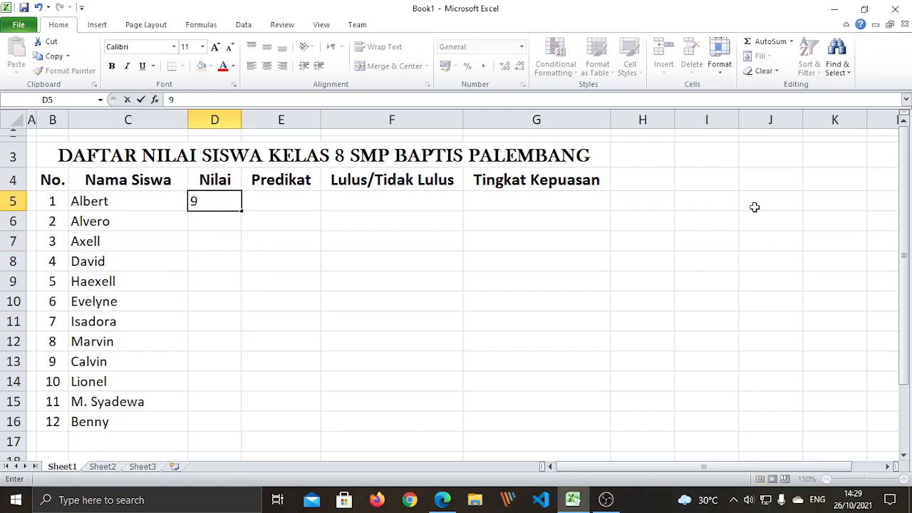
pyautogui.write('0')
pyautogui.press('Return')
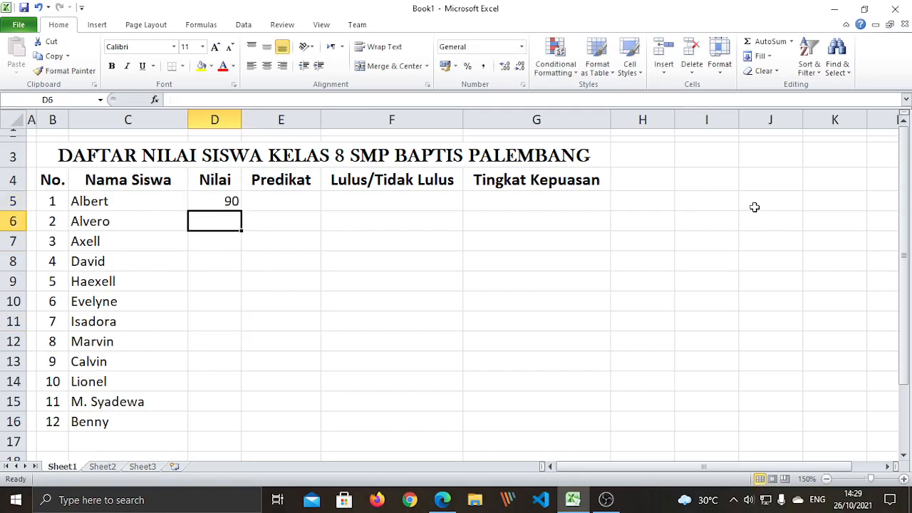
pyautogui.write('8')
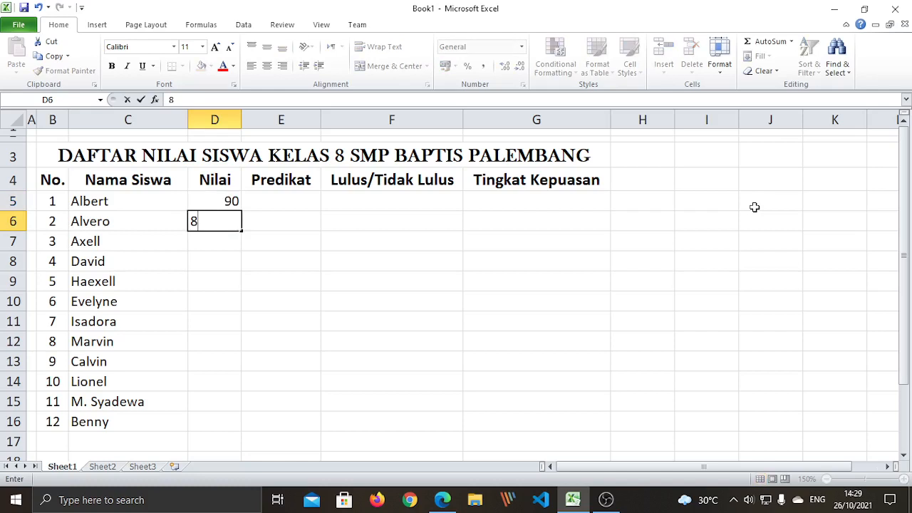
pyautogui.write('8')
pyautogui.press('Return')
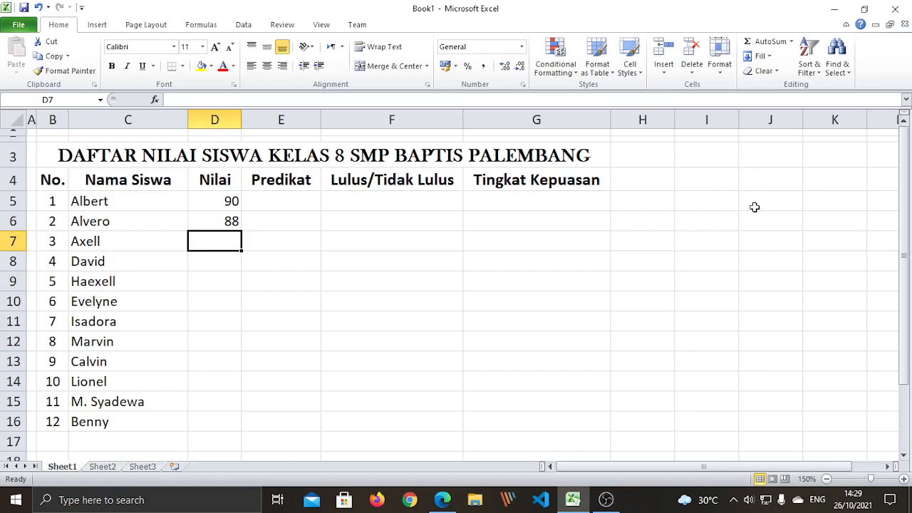
pyautogui.write('89')
pyautogui.press('Return')
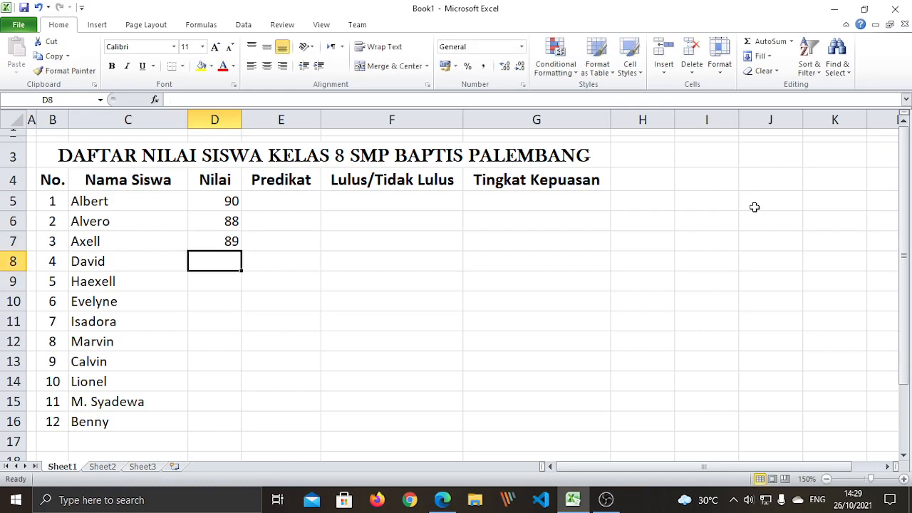
pyautogui.write('8')
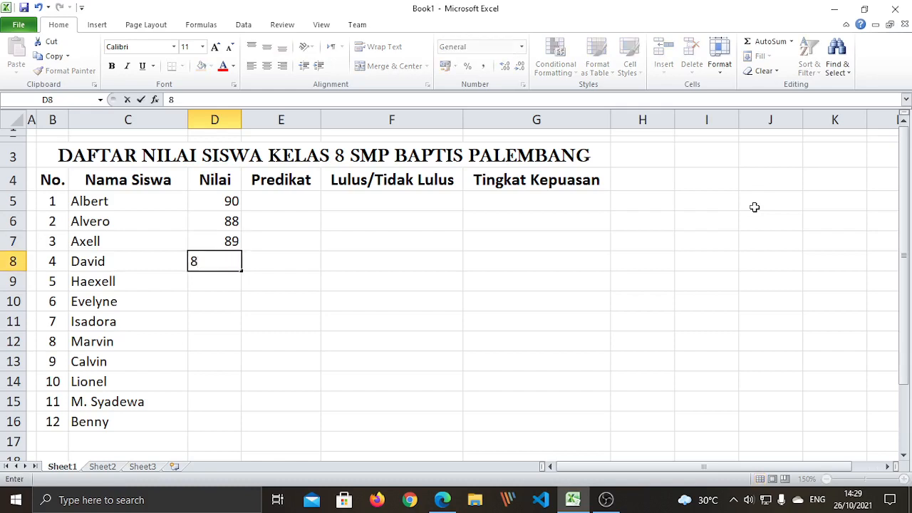
pyautogui.write('4')
pyautogui.press('Return')
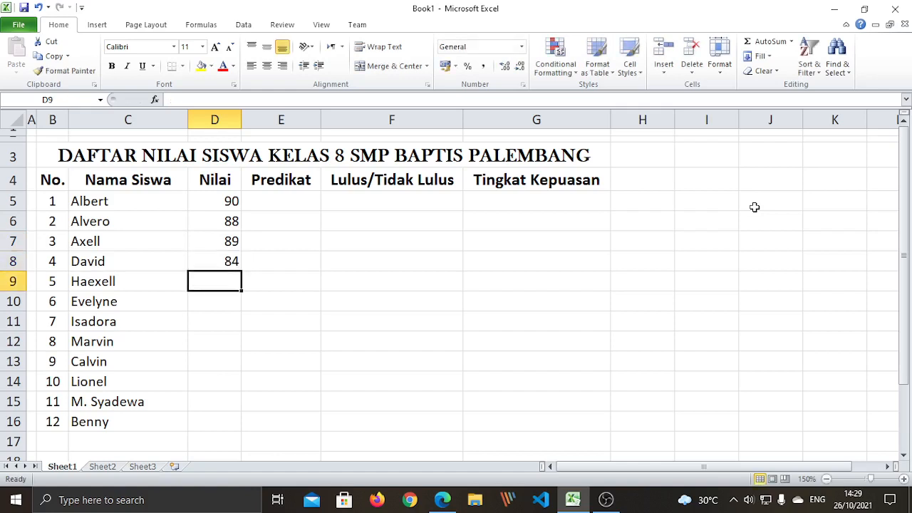
pyautogui.write('86')
pyautogui.press('Return')
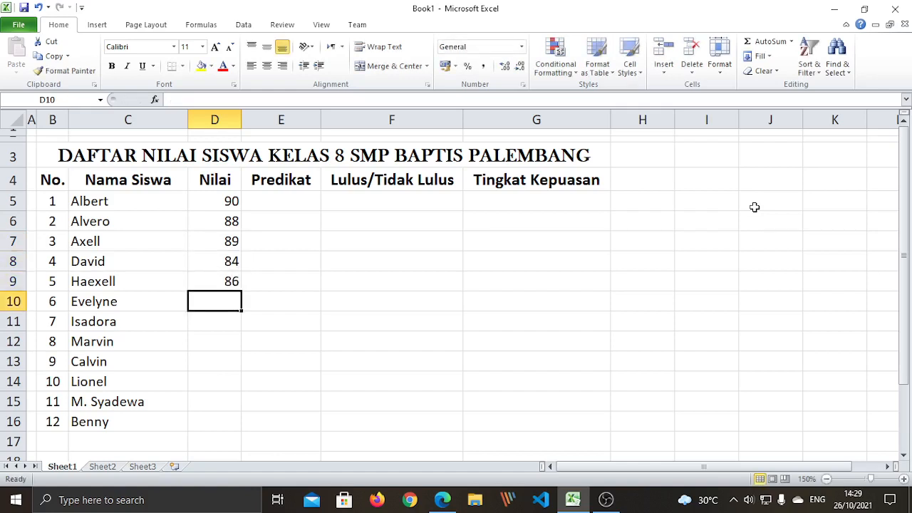
pyautogui.write('87')
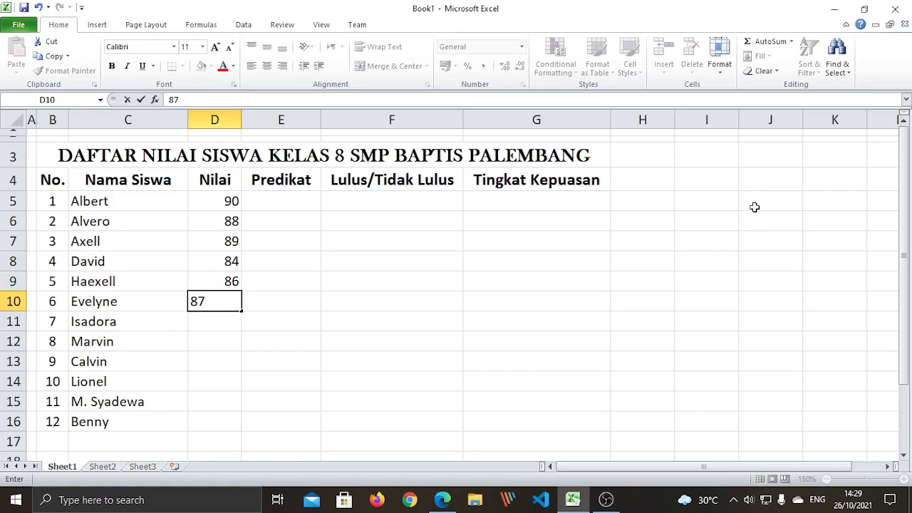
pyautogui.press('BackSpace')
pyautogui.write('8')
pyautogui.press('Return')
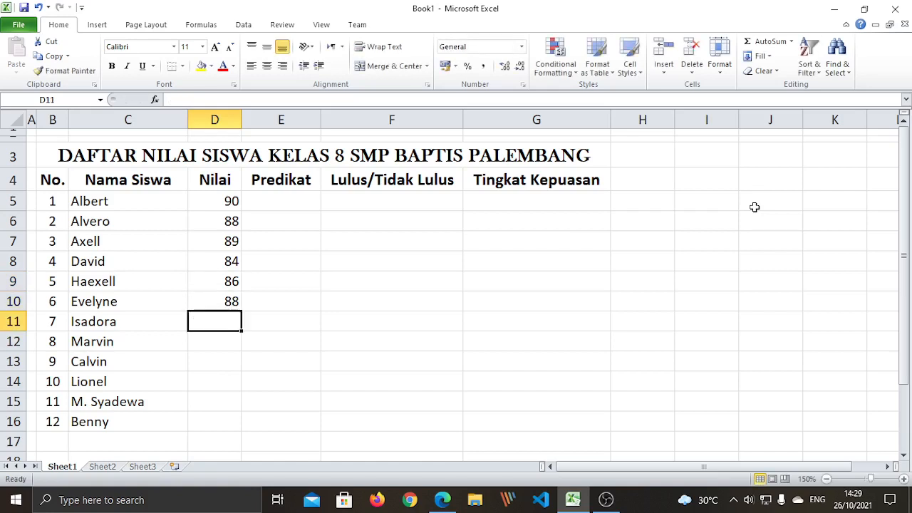
# Enter the scores 87, 89, 89, 88, 90 and 74 in D11:D16
pyautogui.write('87')
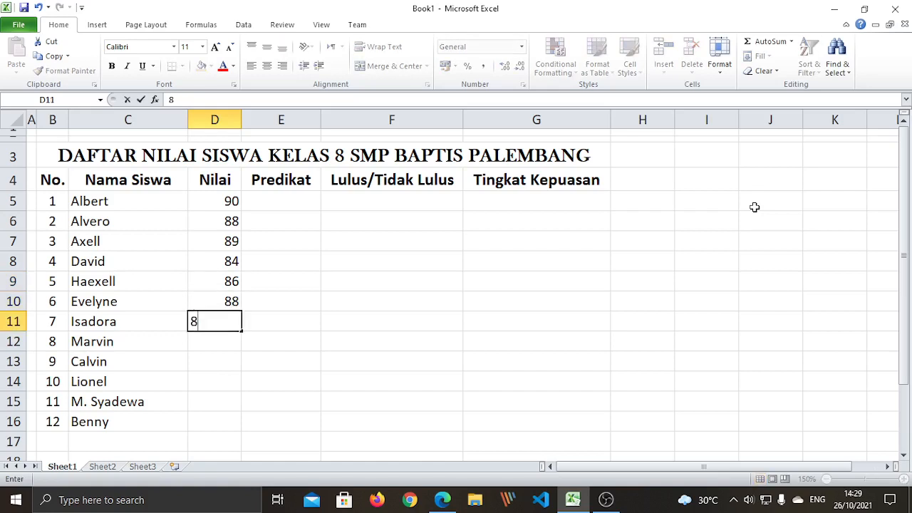
pyautogui.press('Return')
pyautogui.write('89')
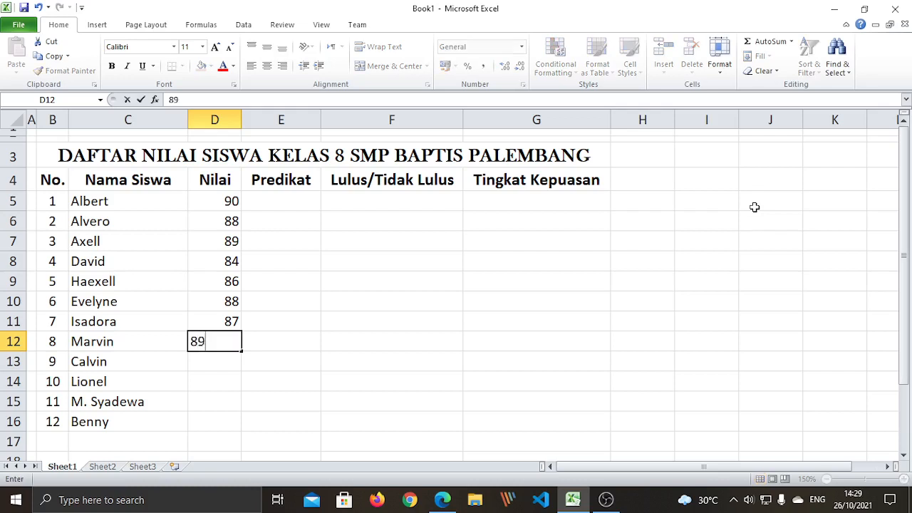
pyautogui.press('Return')
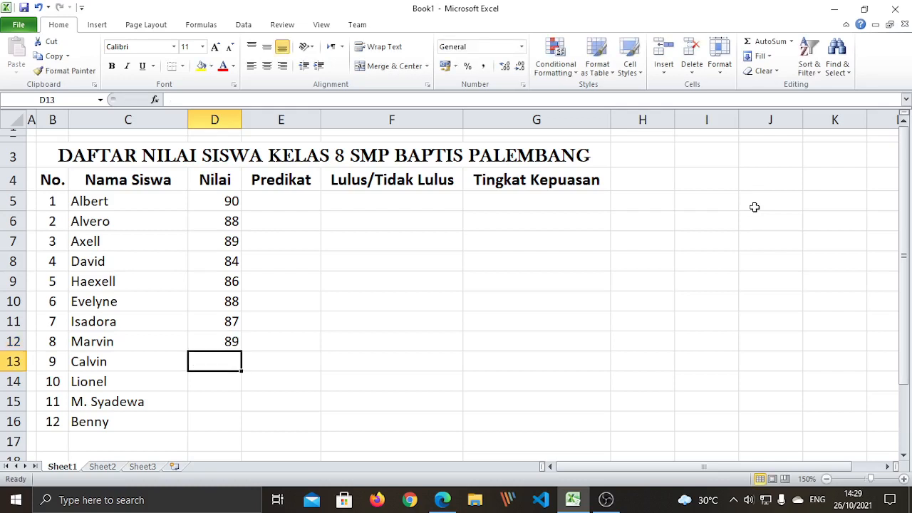
pyautogui.write('89')
pyautogui.press('Return')
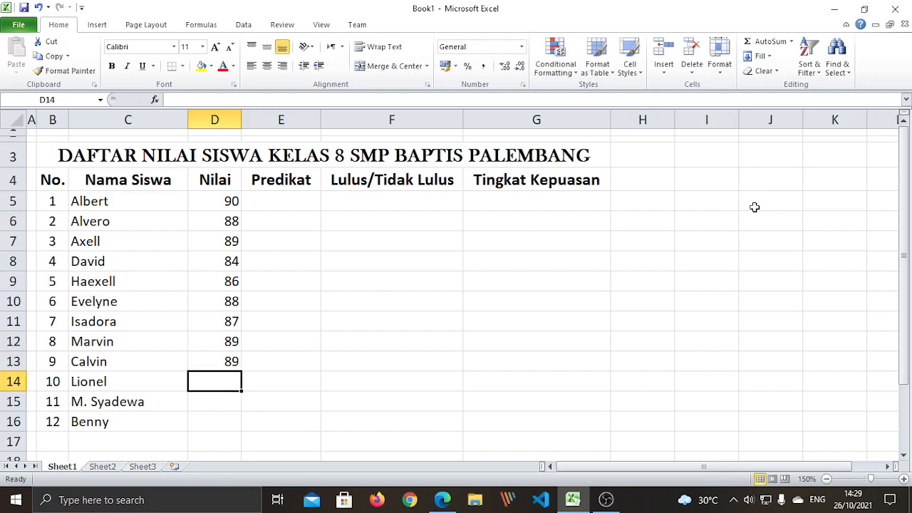
pyautogui.write('88')
pyautogui.press('Return')
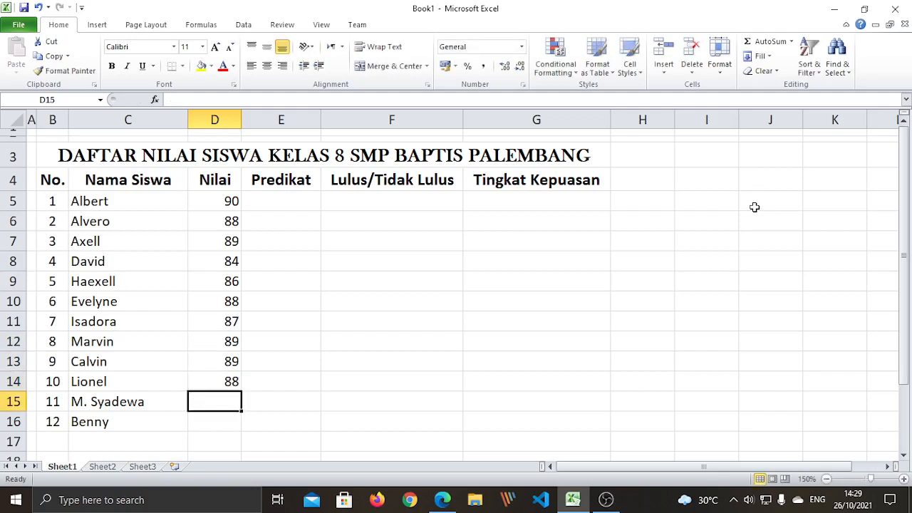
pyautogui.write('89')
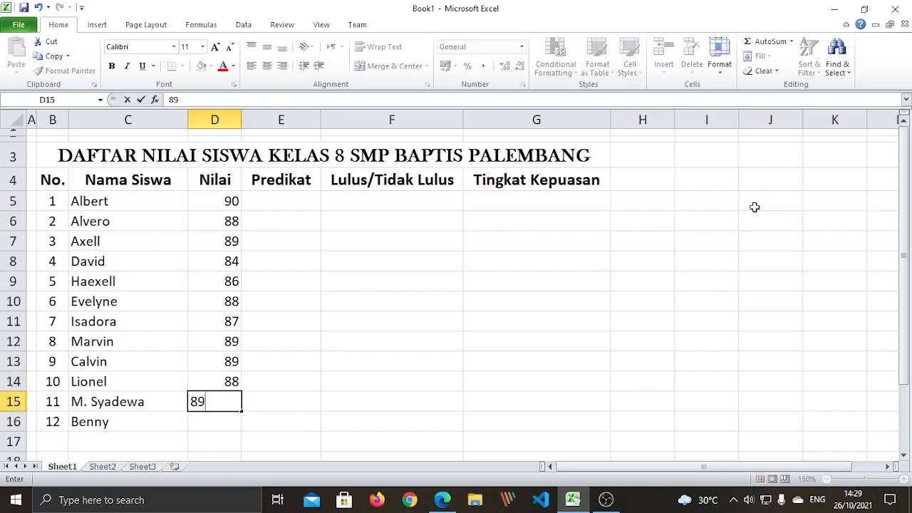
pyautogui.press('BackSpace')
pyautogui.press('BackSpace')
pyautogui.write('90')
pyautogui.press('Return')
pyautogui.write('74')
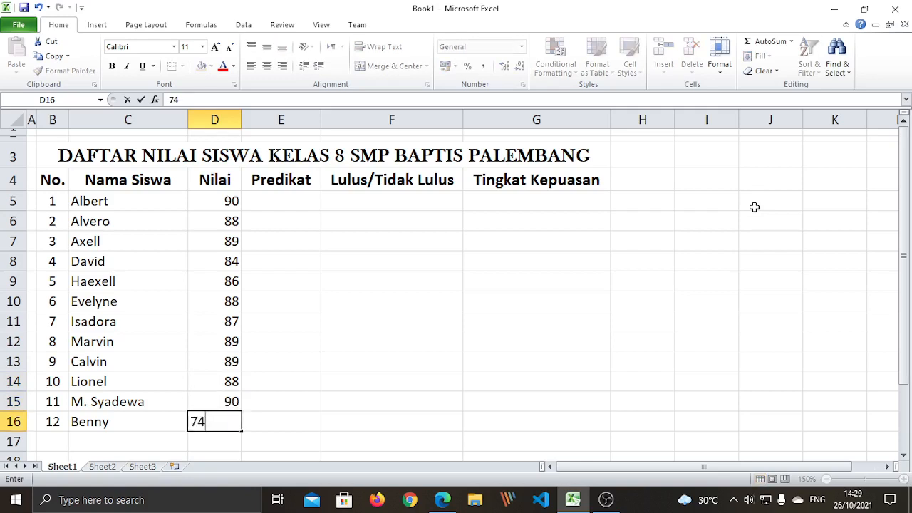
pyautogui.press('Return')
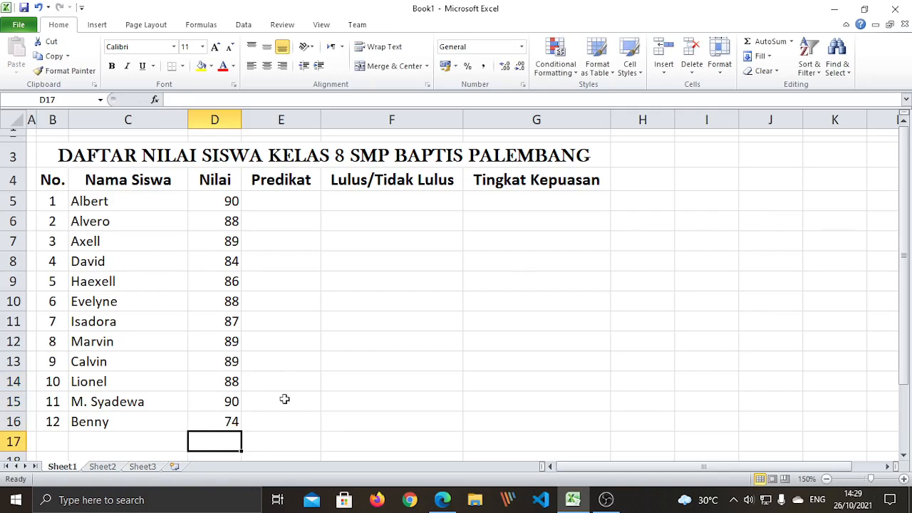
pyautogui.click(255, 425)
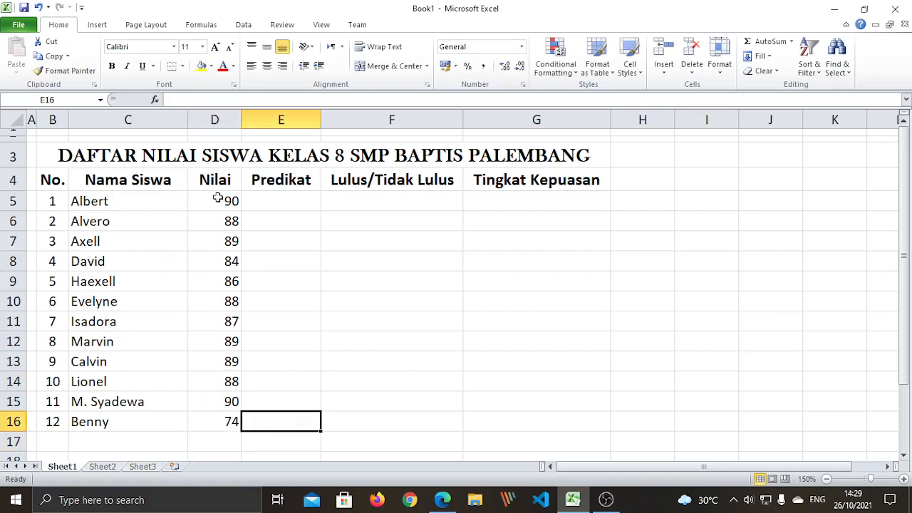
# Center the twelve scores in D5:D16
pyautogui.moveTo(218, 198); pyautogui.dragTo(235, 425)
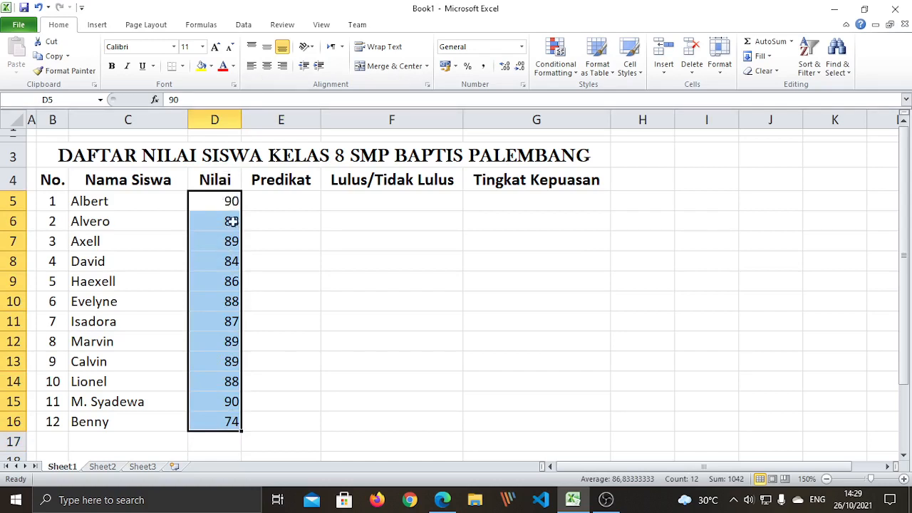
pyautogui.click(268, 67)
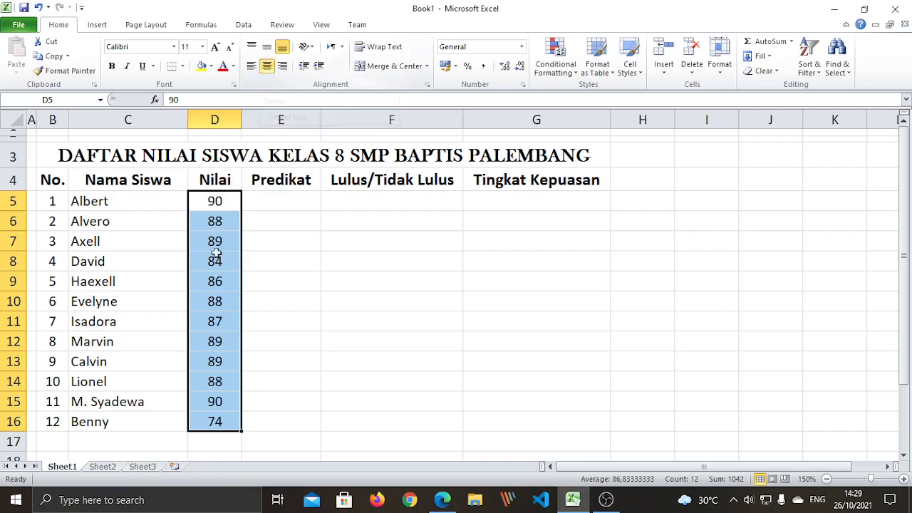
pyautogui.click(276, 387)
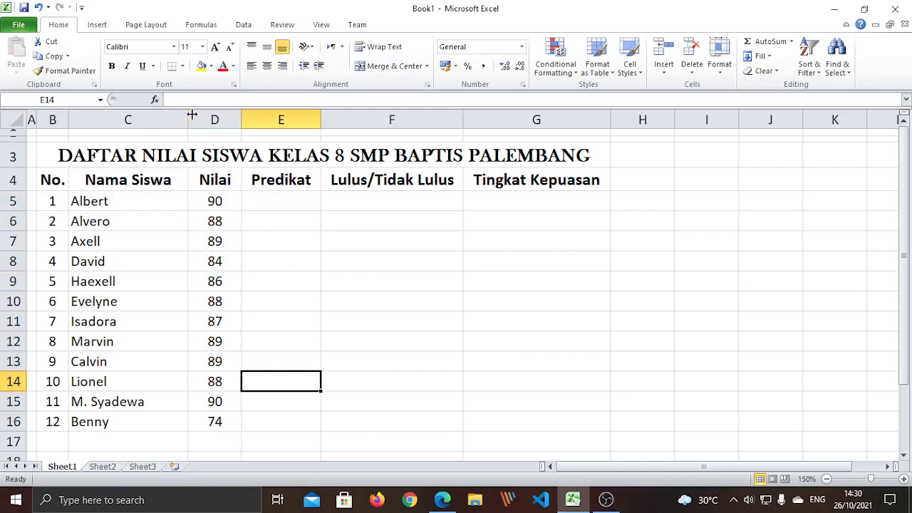
# Narrow columns C, E and D to tighten the table
pyautogui.moveTo(191, 115); pyautogui.dragTo(176, 116)
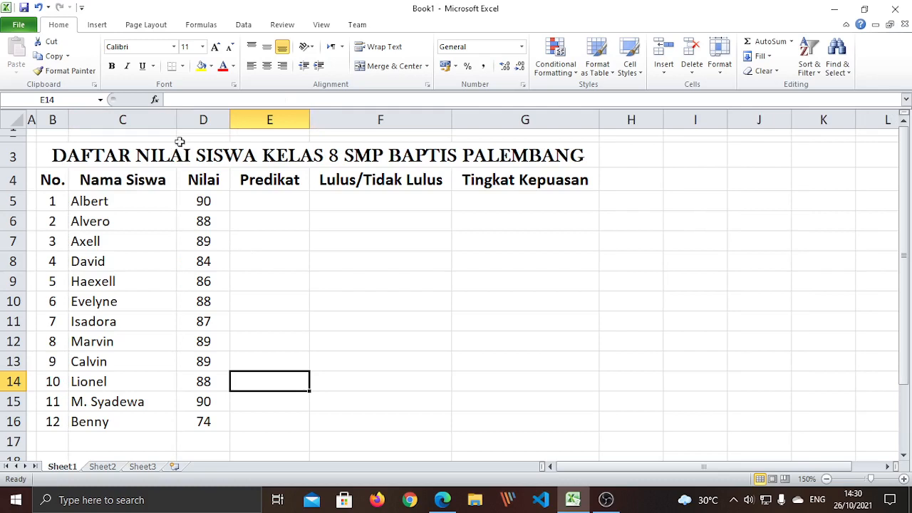
pyautogui.moveTo(177, 120); pyautogui.dragTo(208, 116)
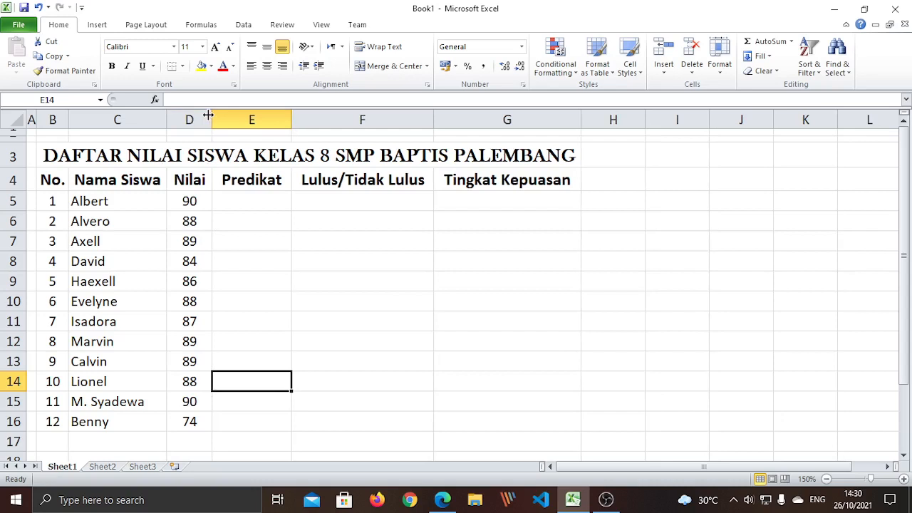
pyautogui.moveTo(291, 116); pyautogui.dragTo(282, 118)
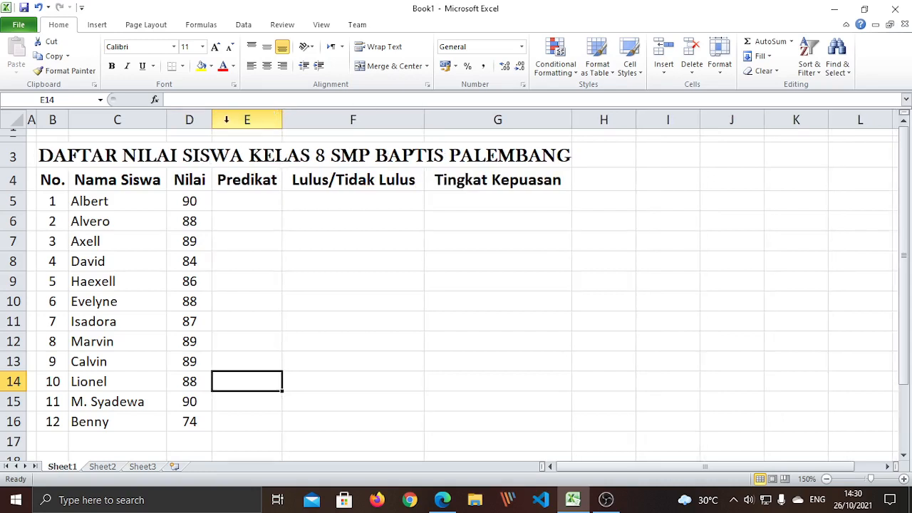
pyautogui.moveTo(211, 120); pyautogui.dragTo(210, 120)
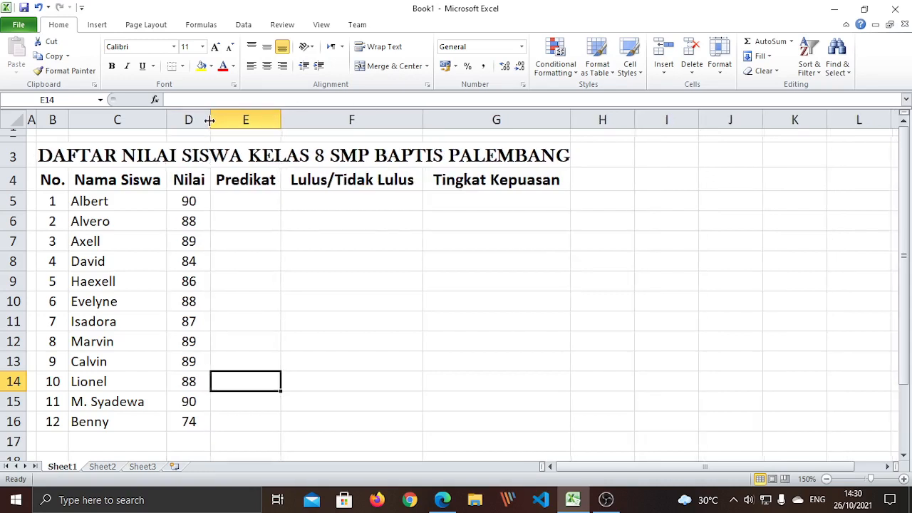
pyautogui.click(150, 380)
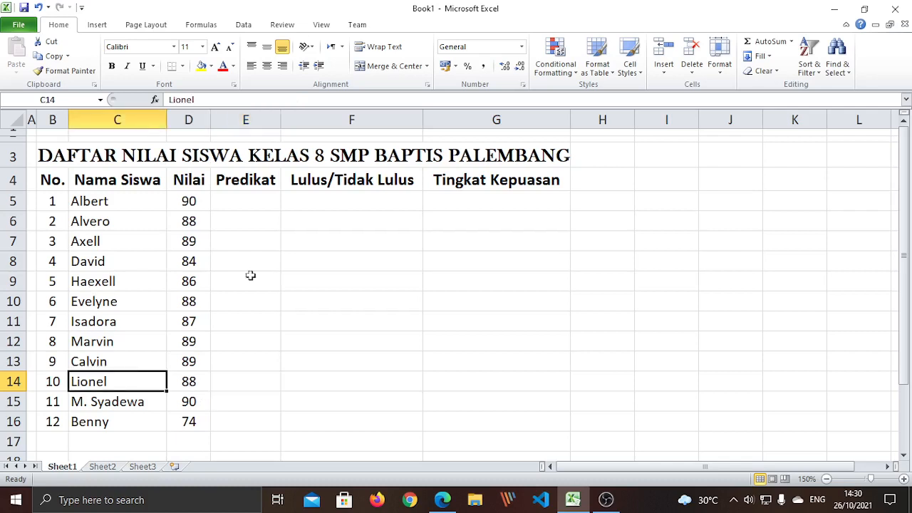
pyautogui.click(289, 278)
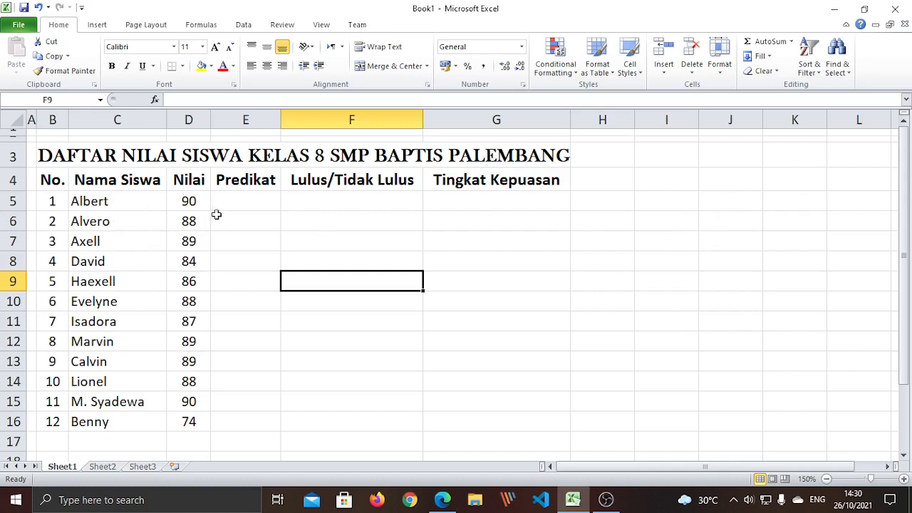
# Put grade A in cell I5 to begin the Predikat legend
pyautogui.click(244, 201)
pyautogui.click(280, 275)
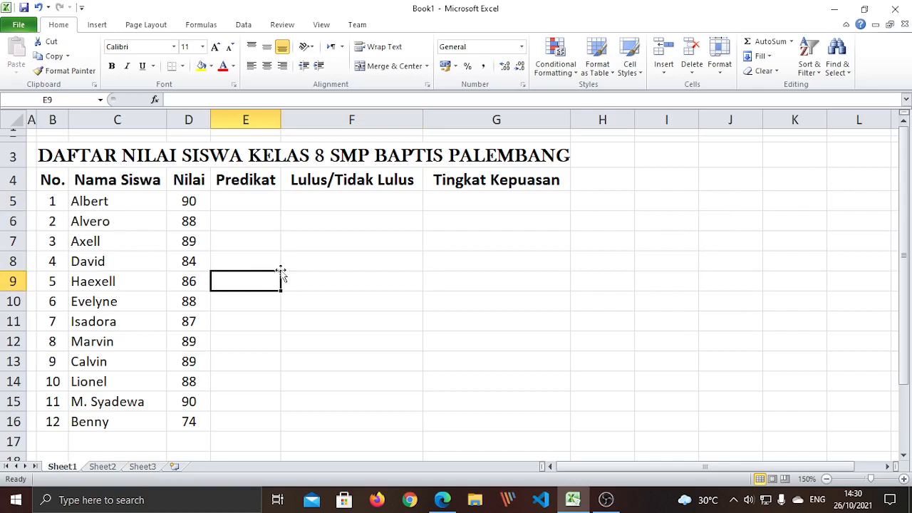
pyautogui.click(243, 200)
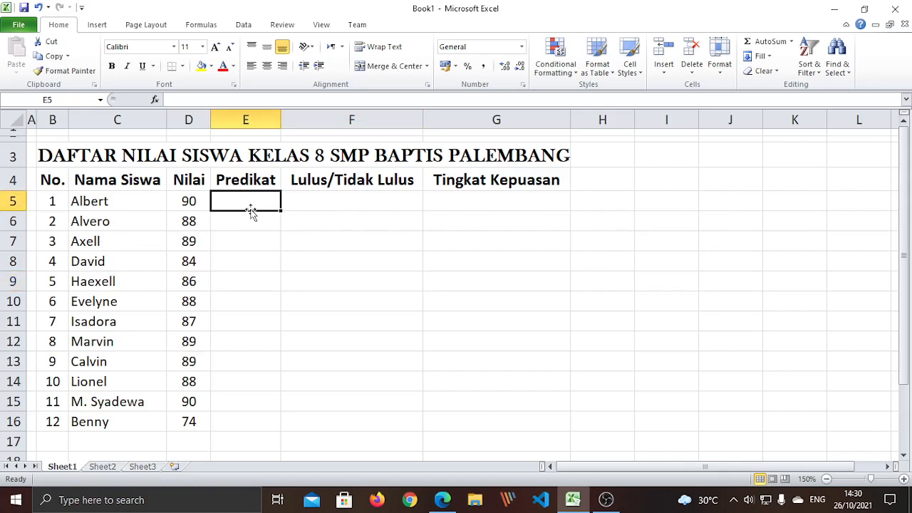
pyautogui.click(660, 207)
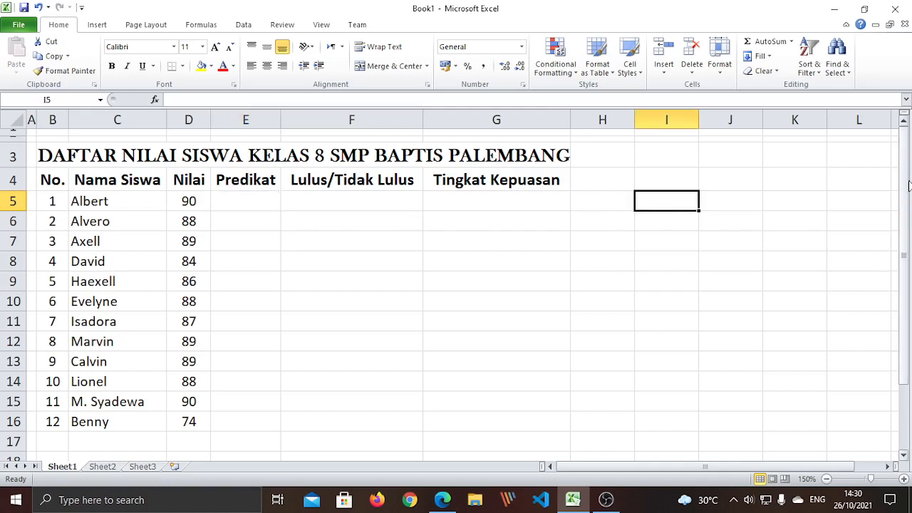
pyautogui.write('A')
pyautogui.press('Return')
# Add grades B, C and D down I6:I8
pyautogui.write('B')
pyautogui.press('Return')
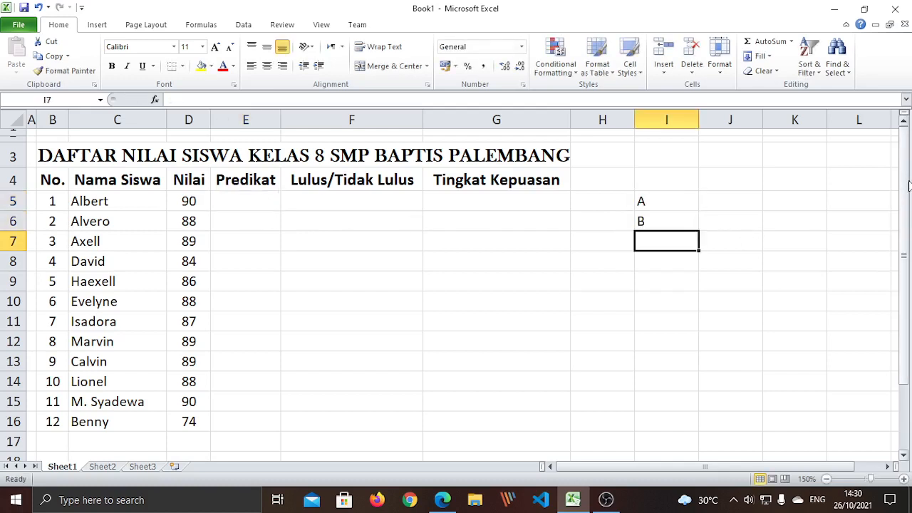
pyautogui.write('C')
pyautogui.press('Return')
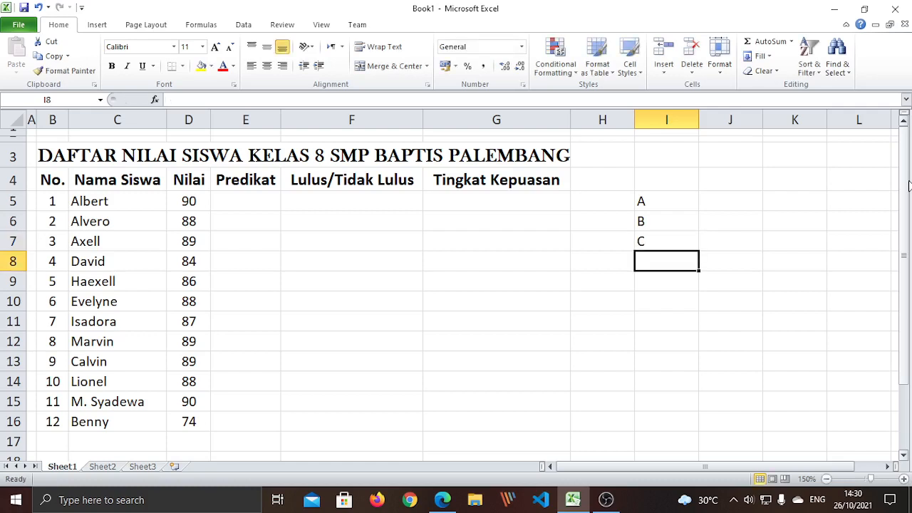
pyautogui.write('D')
pyautogui.press('Return')
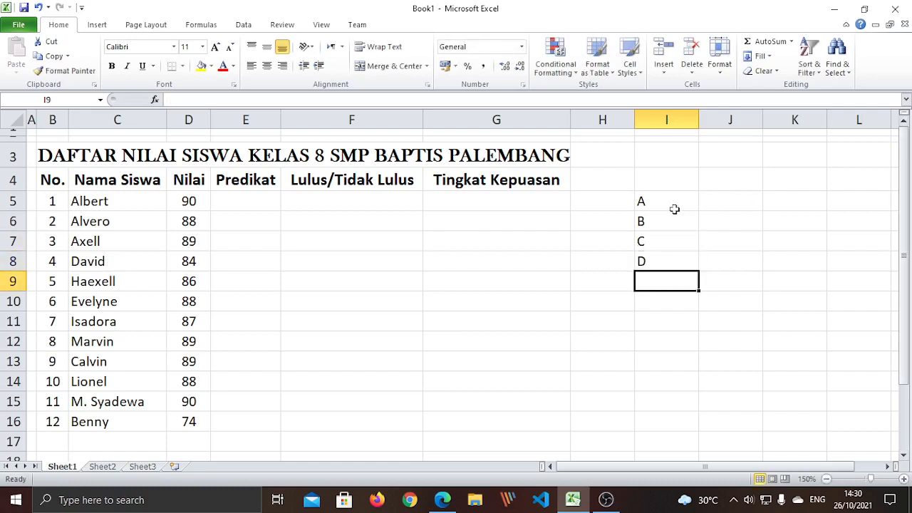
# Check cells E5, D5 and I5, ending in J8 beside grade D
pyautogui.click(250, 203)
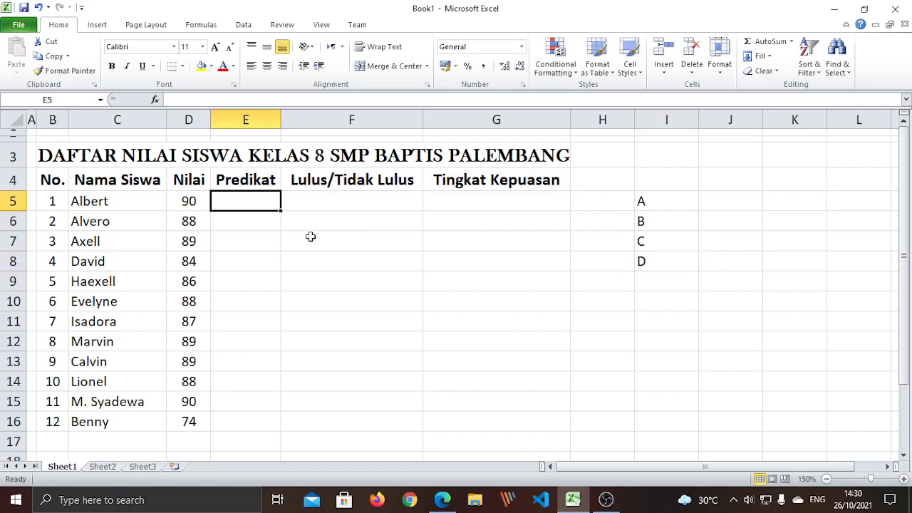
pyautogui.click(188, 200)
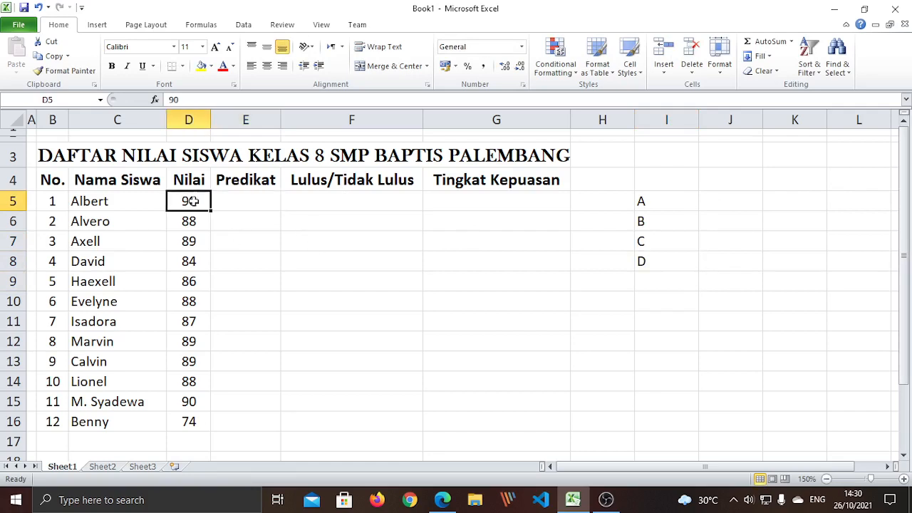
pyautogui.click(647, 203)
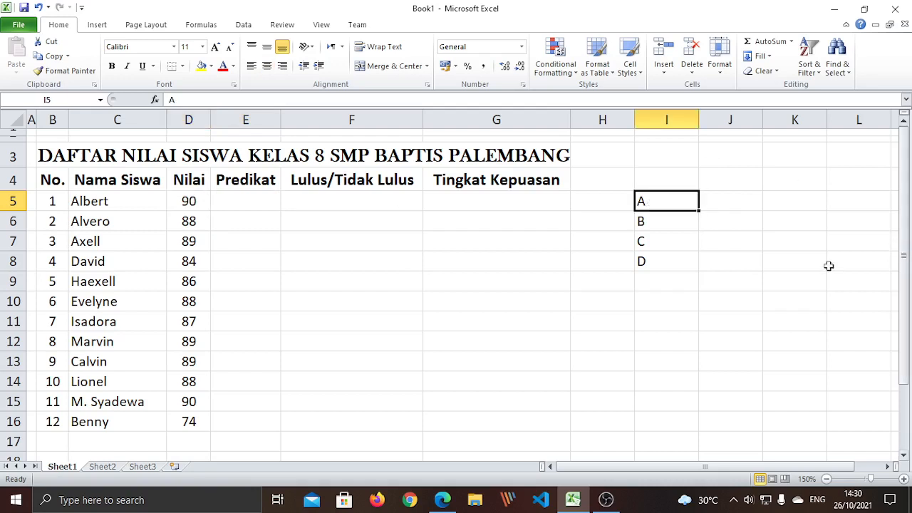
pyautogui.click(759, 275)
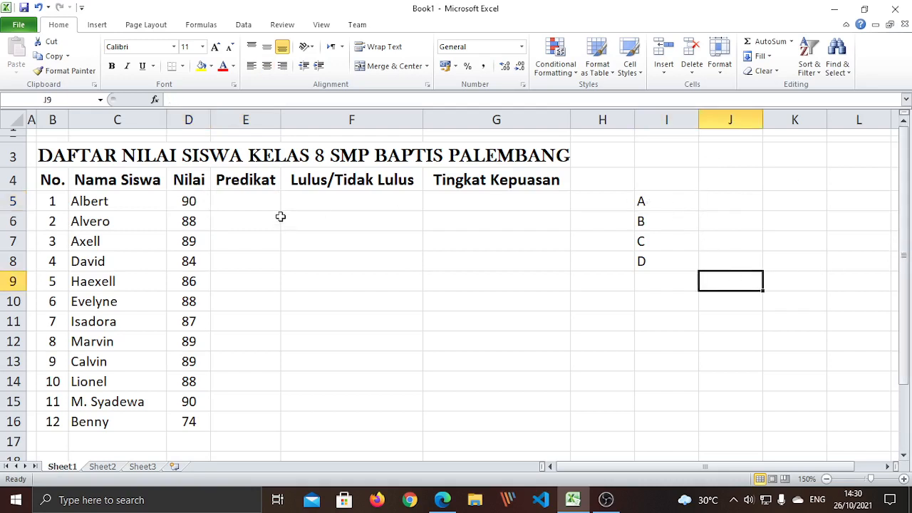
pyautogui.click(244, 202)
pyautogui.click(656, 260)
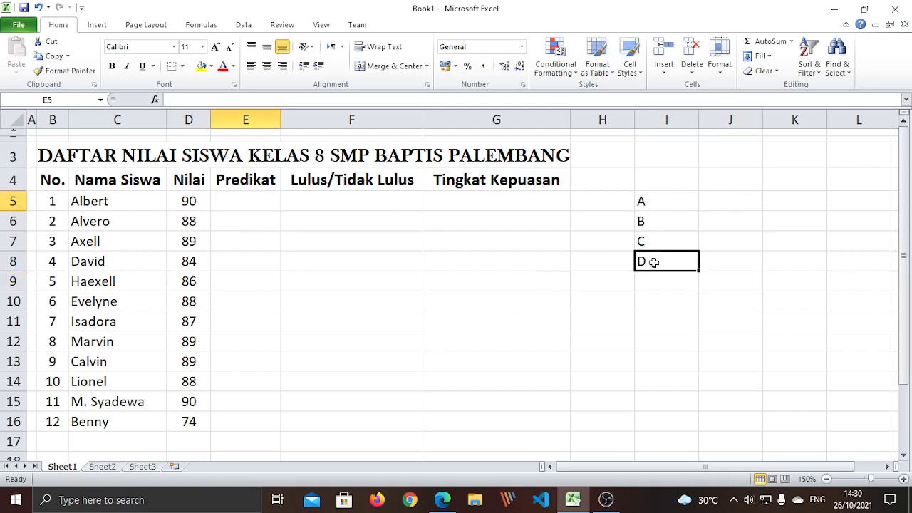
pyautogui.press('Right')
# Write the criteria Nilai < 75 for grade D and Nilai < 85 for grade C
pyautogui.write('<75')
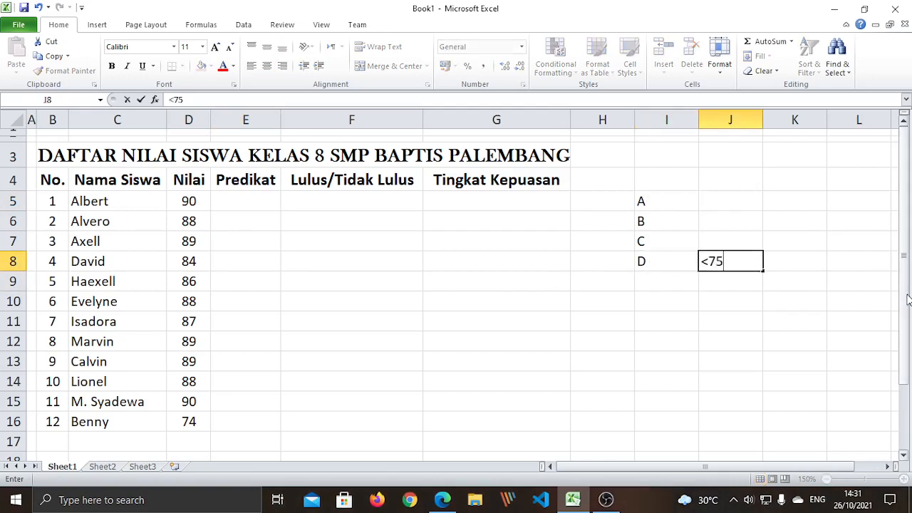
pyautogui.press('Return')
pyautogui.press('Up')
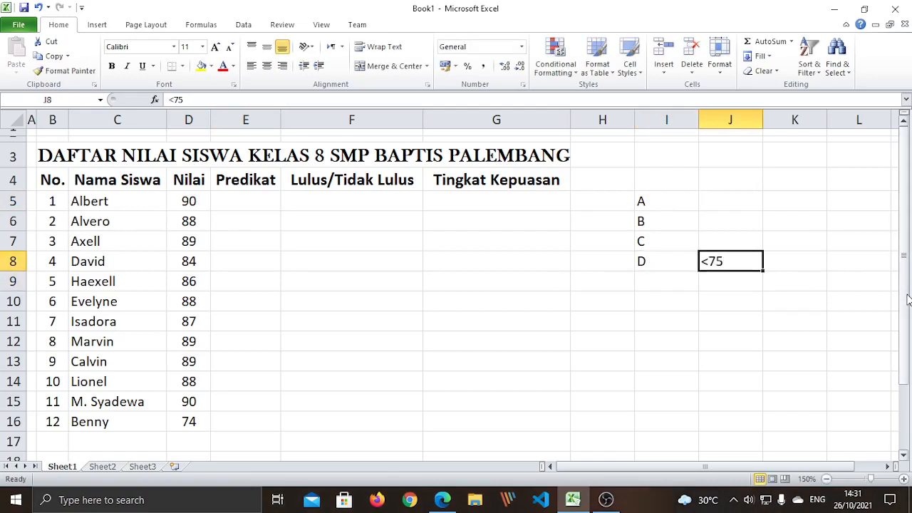
pyautogui.write('Nilai <')
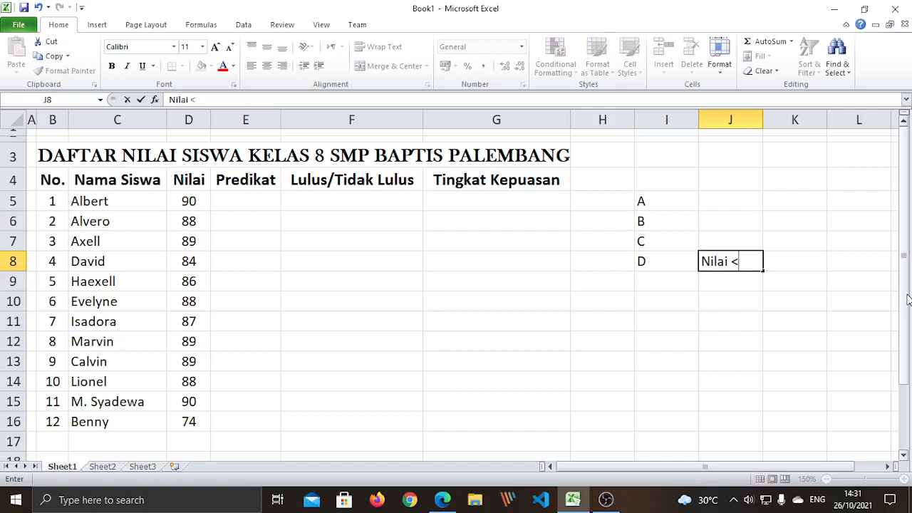
pyautogui.write(' 75')
pyautogui.press('Return')
pyautogui.press('Up')
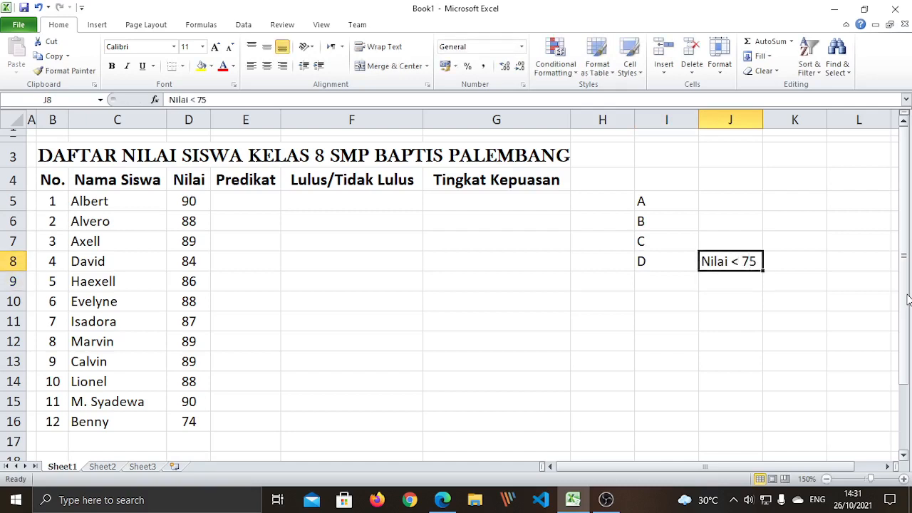
pyautogui.press('Up')
pyautogui.write('N')
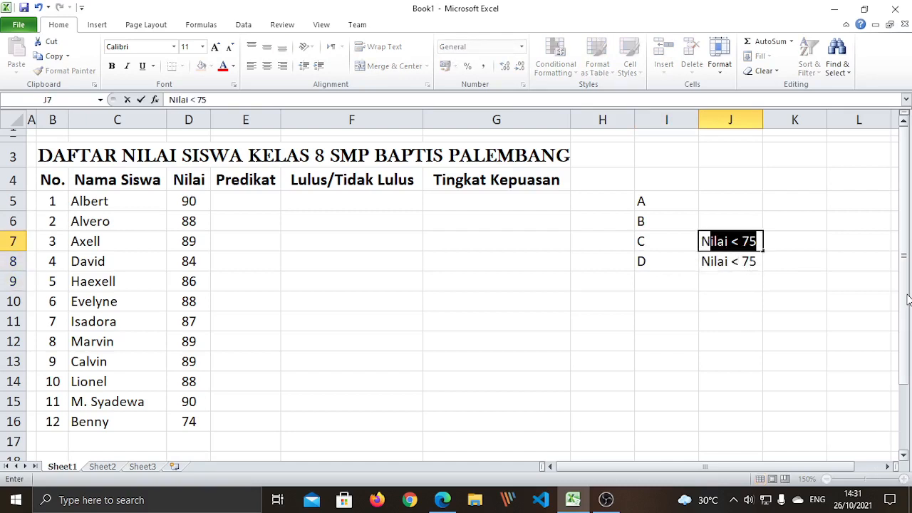
pyautogui.write('ilai')
pyautogui.write(' < 85')
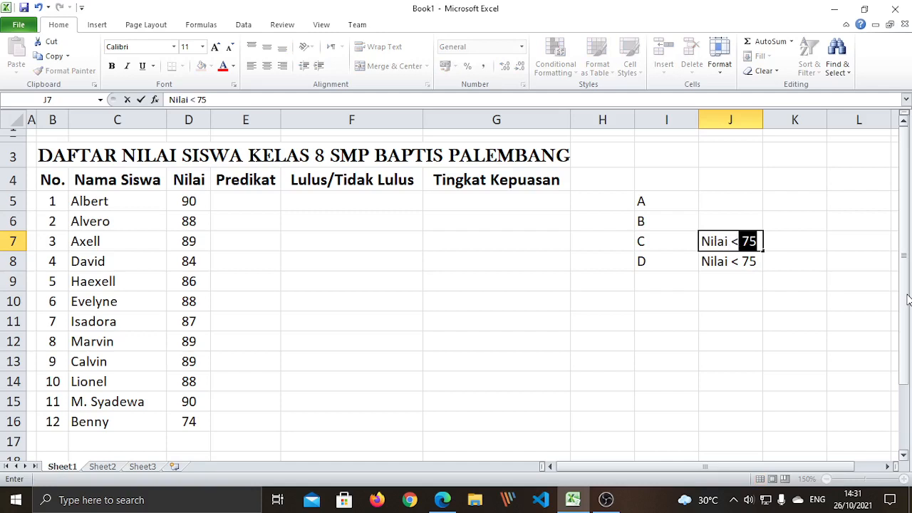
pyautogui.press('Return')
# Write Nilai < 93 for grade B and Nilai <= 100 for grade A
pyautogui.press('Up')
pyautogui.press('Up')
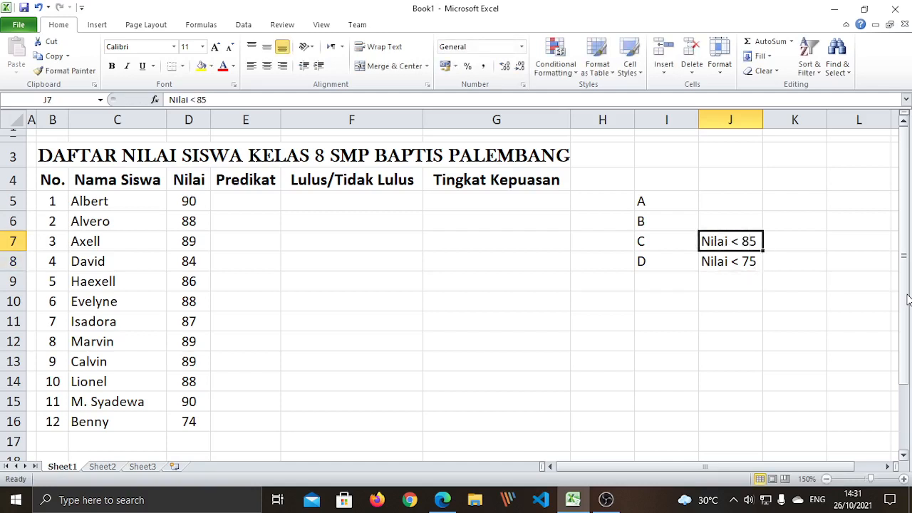
pyautogui.write('Nilai')
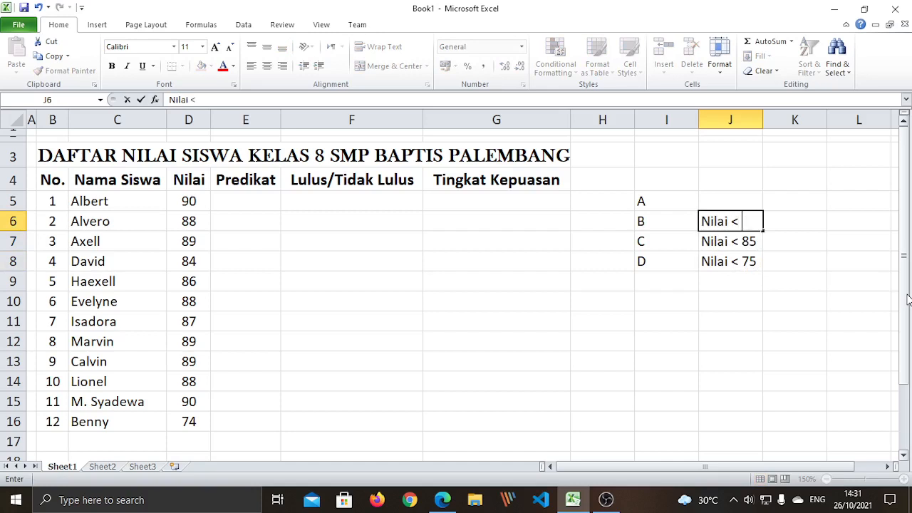
pyautogui.write('< 93')
pyautogui.press('Return')
pyautogui.press('Up')
pyautogui.press('Up')
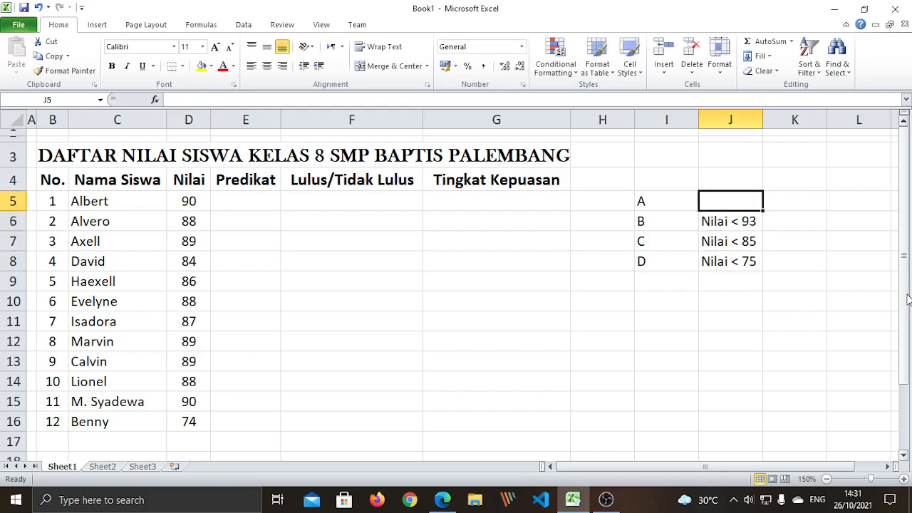
pyautogui.write('Nilai')
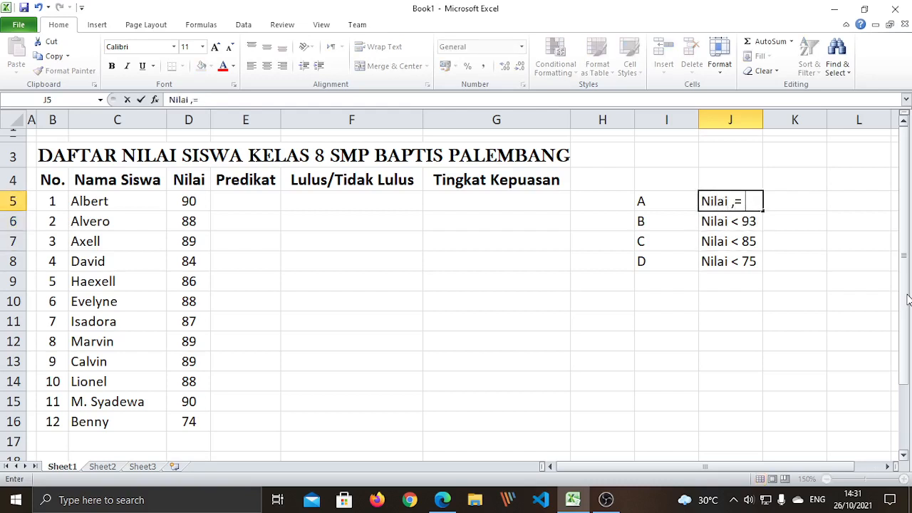
pyautogui.write(' <= 100')
pyautogui.press('Return')
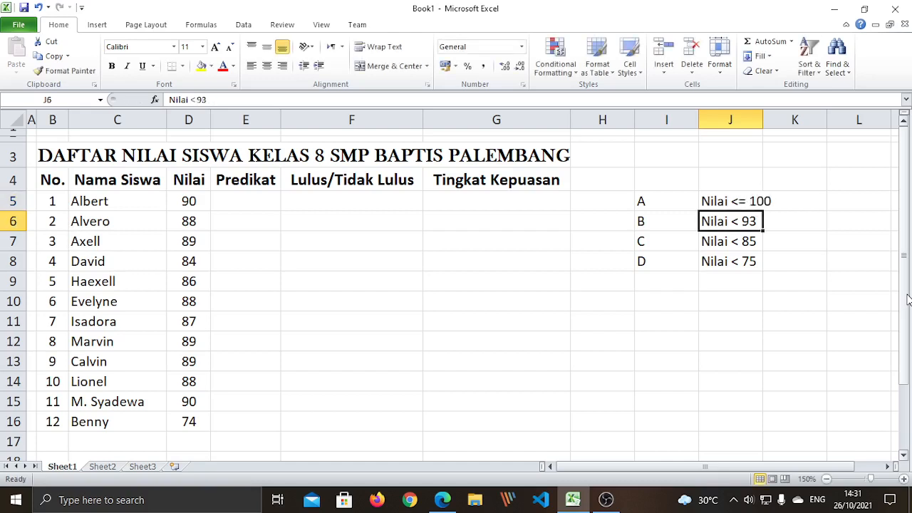
pyautogui.click(739, 414)
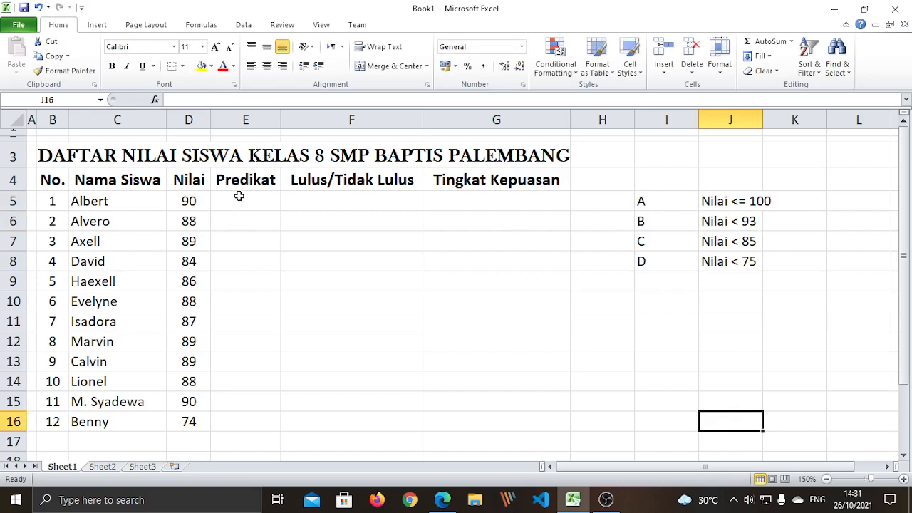
pyautogui.moveTo(240, 196); pyautogui.dragTo(260, 419)
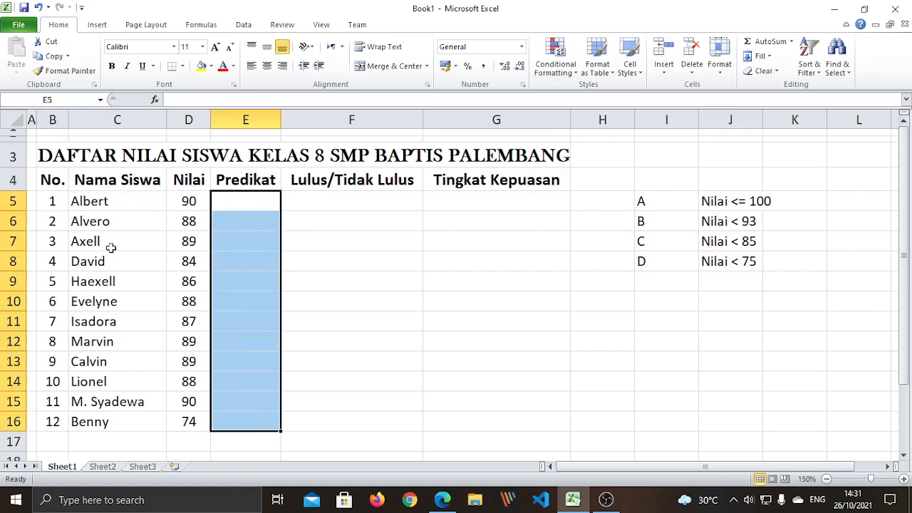
pyautogui.click(706, 389)
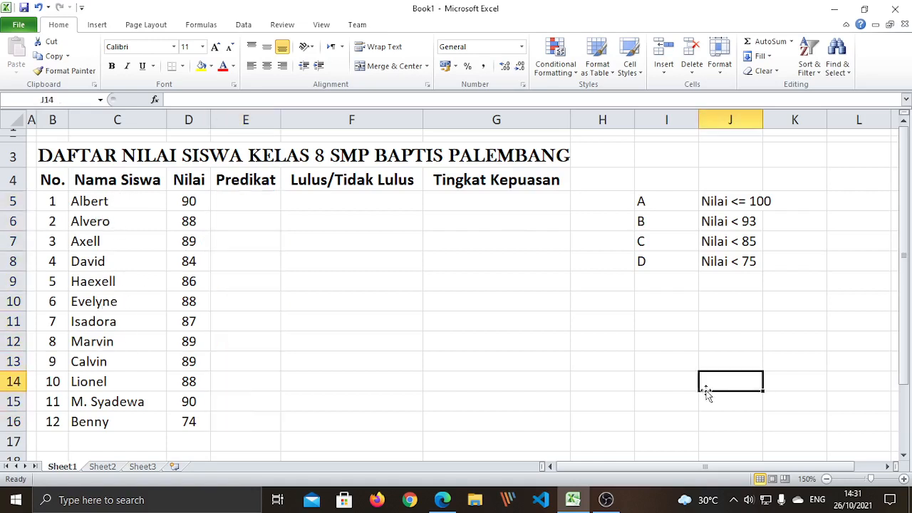
pyautogui.click(651, 207)
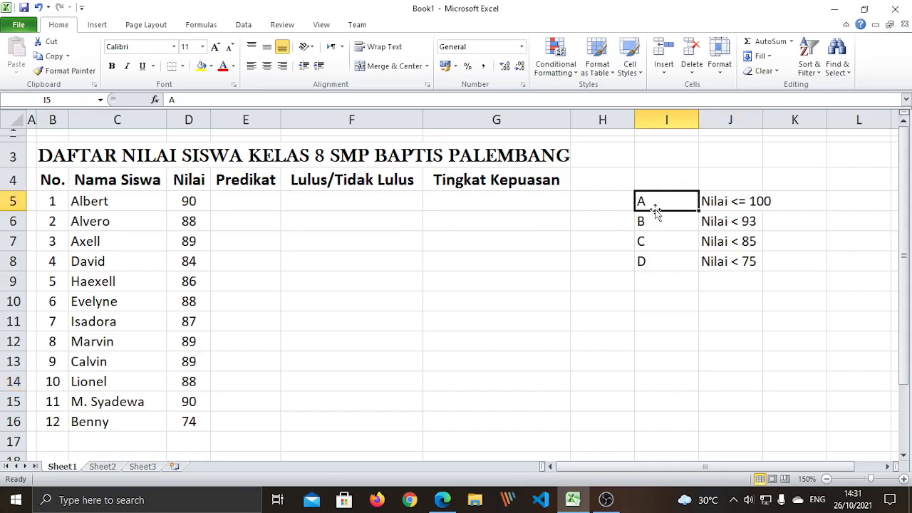
pyautogui.click(653, 224)
pyautogui.click(653, 243)
pyautogui.click(657, 280)
pyautogui.click(651, 262)
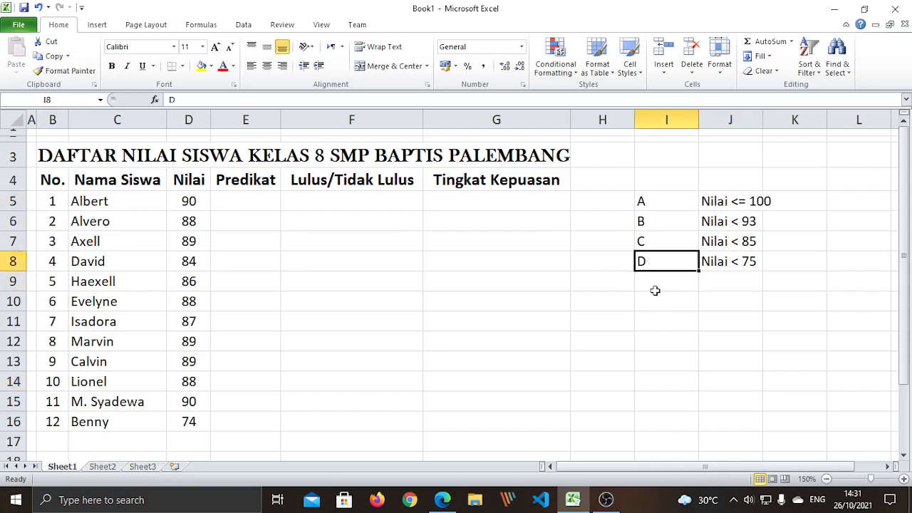
pyautogui.click(664, 321)
pyautogui.click(649, 207)
pyautogui.click(660, 223)
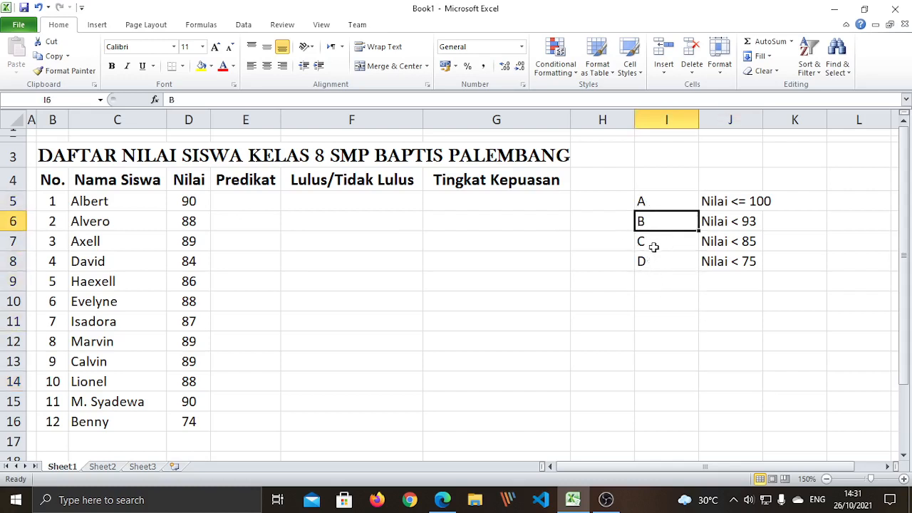
pyautogui.click(653, 246)
pyautogui.click(657, 264)
pyautogui.click(665, 319)
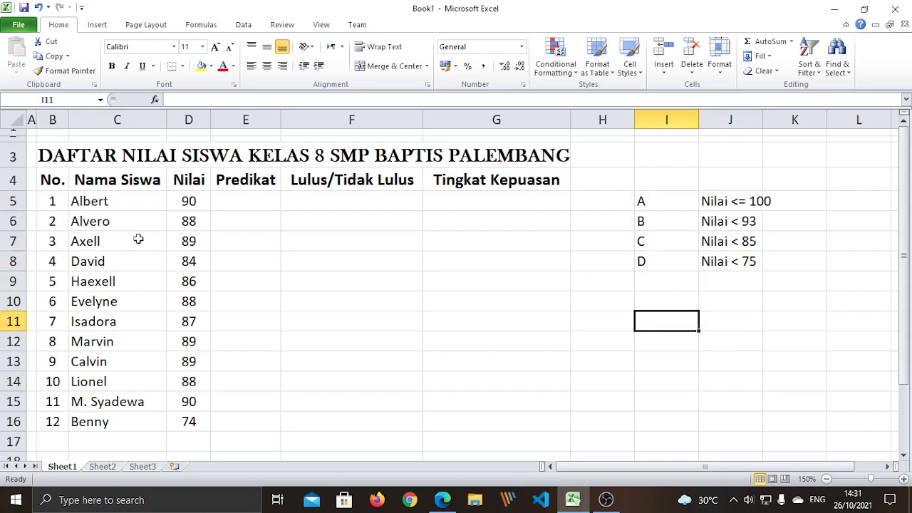
pyautogui.click(190, 203)
pyautogui.click(738, 366)
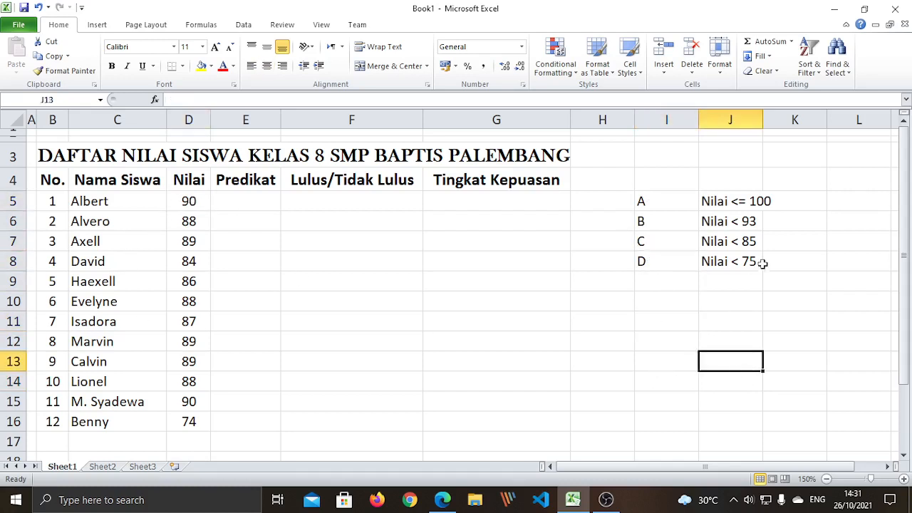
pyautogui.click(716, 264)
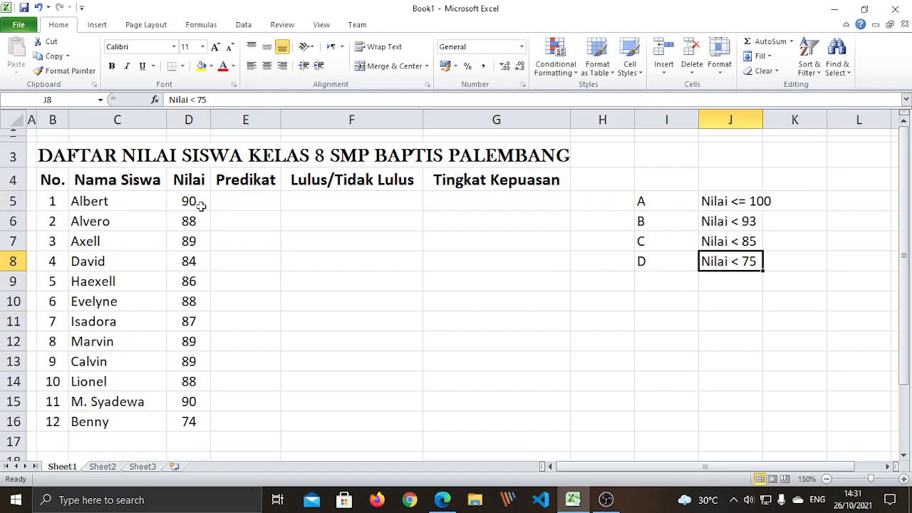
pyautogui.click(723, 242)
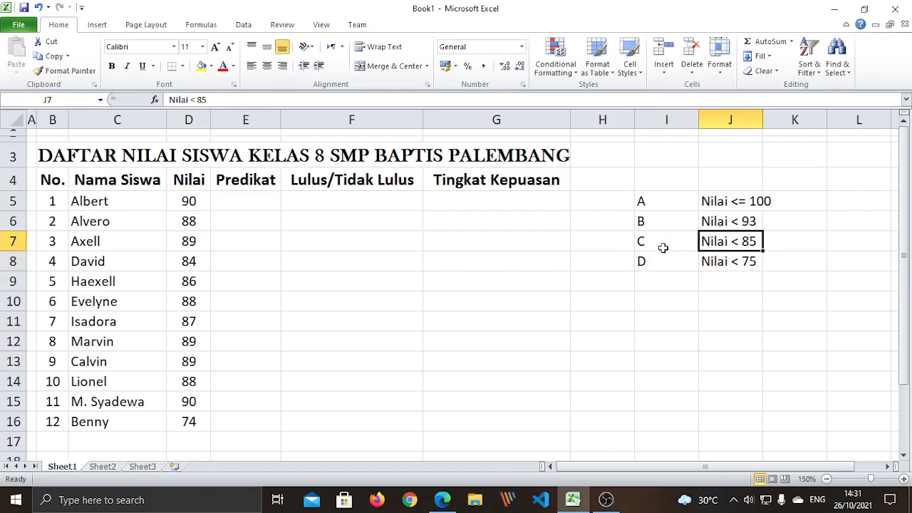
pyautogui.click(731, 214)
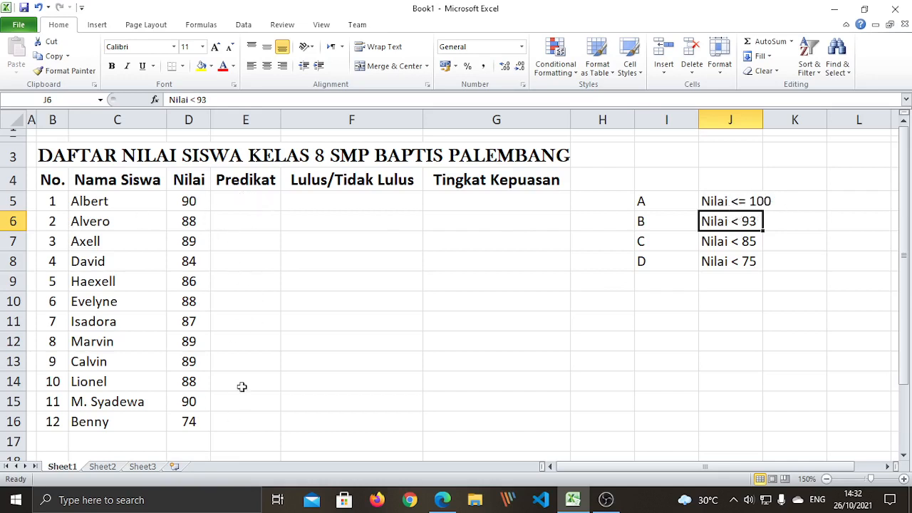
pyautogui.click(468, 353)
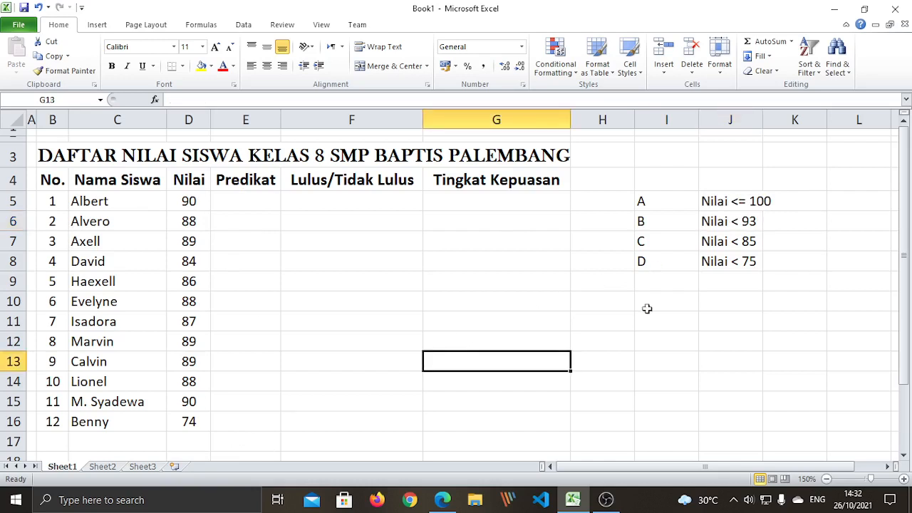
pyautogui.click(670, 357)
pyautogui.click(245, 203)
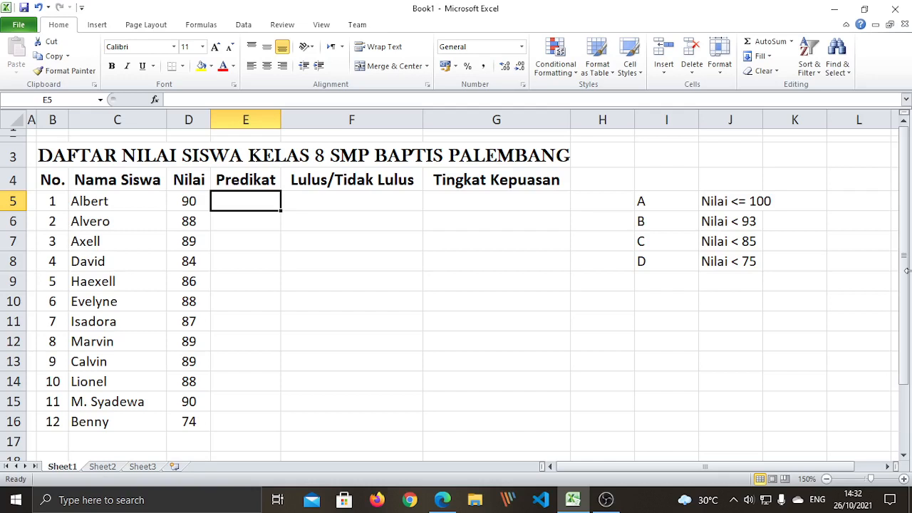
# Enter an equals sign in E5 to begin its Predikat formula
pyautogui.write('=')
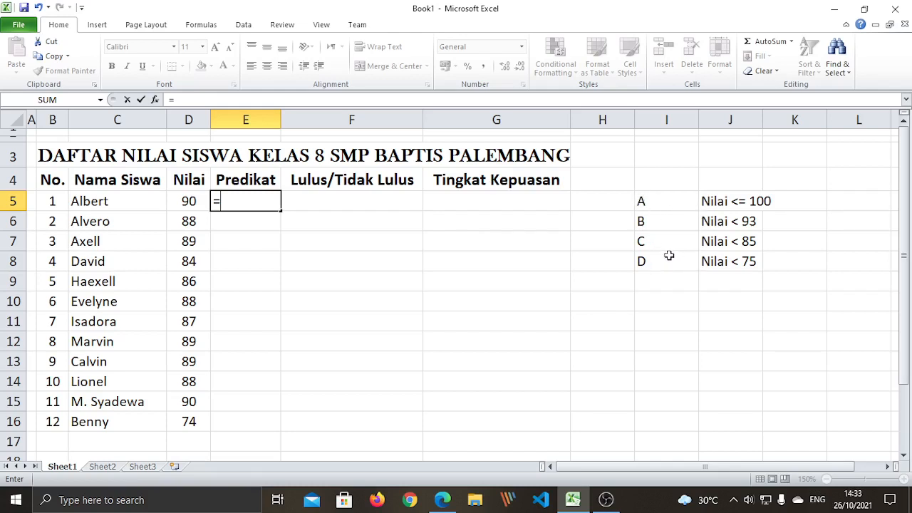
# Type if( after the equals sign in E5 to open an IF function
pyautogui.write('if')
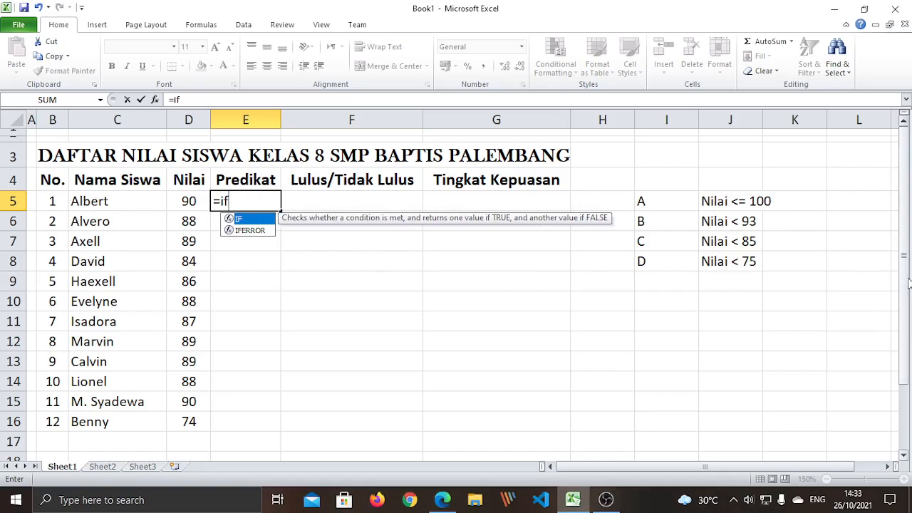
pyautogui.write('(')
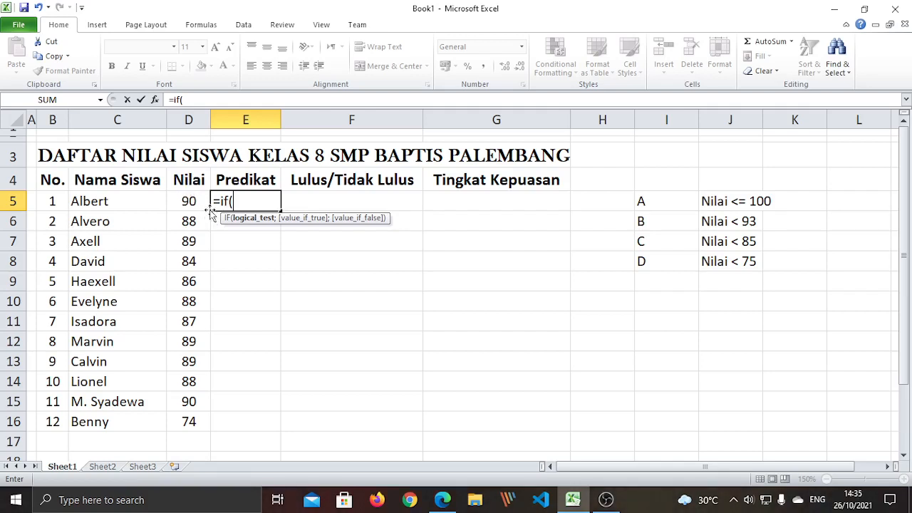
# Reference D5 and add <75; so E5 reads =if(D5<75;, then select the trailing semicolon
pyautogui.write('D5')
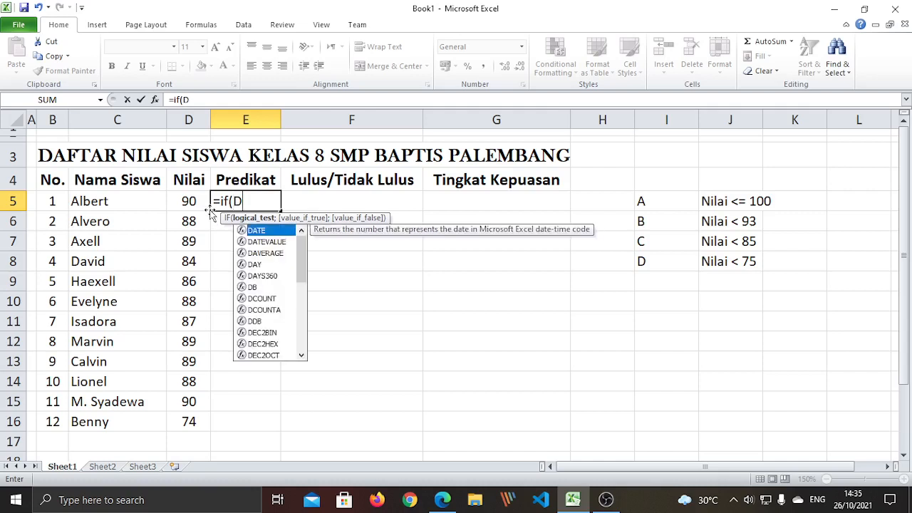
pyautogui.press('BackSpace')
pyautogui.press('BackSpace')
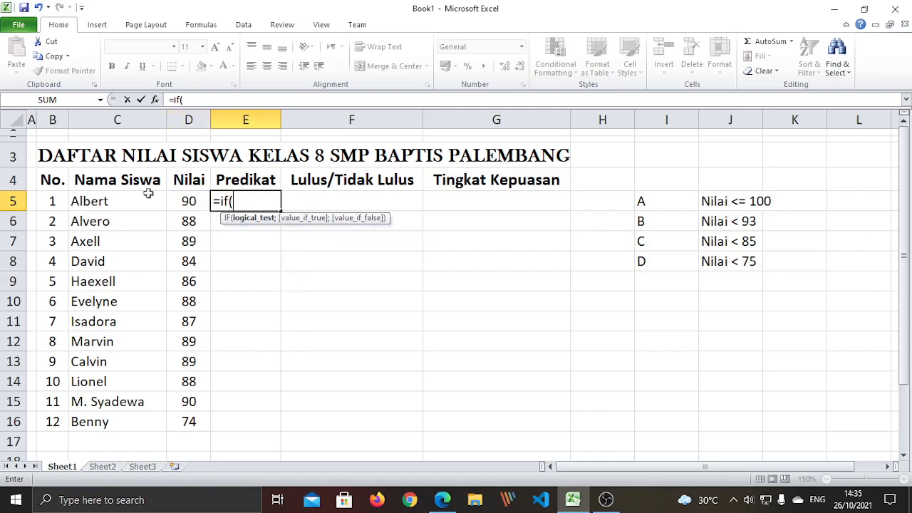
pyautogui.click(189, 202)
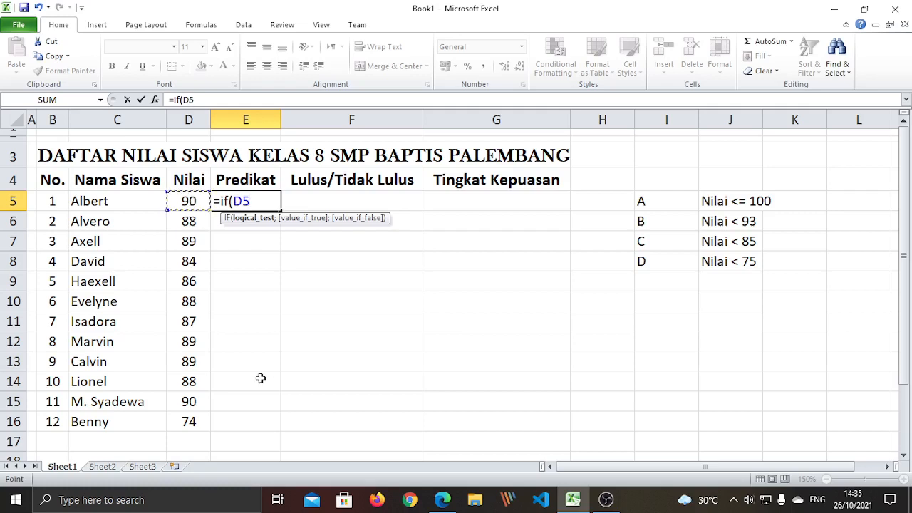
pyautogui.press('BackSpace')
pyautogui.press('BackSpace')
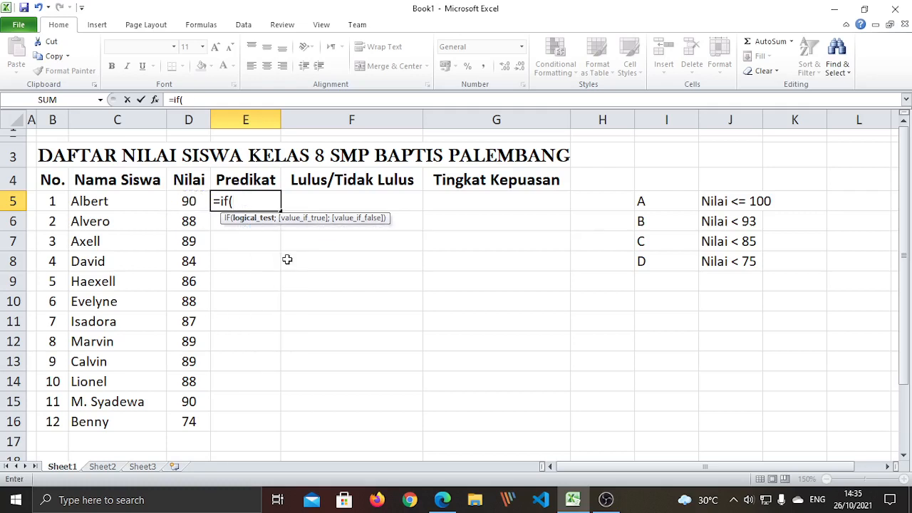
pyautogui.write('90')
pyautogui.press('BackSpace')
pyautogui.press('BackSpace')
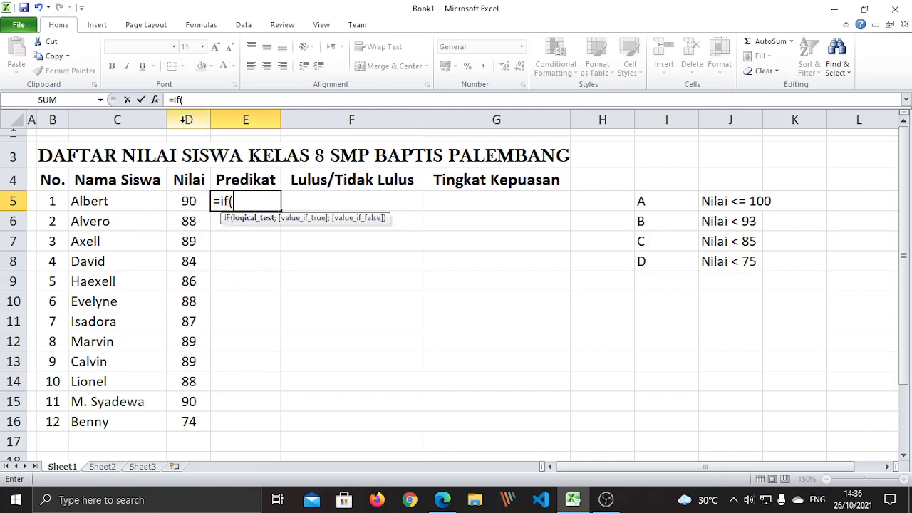
pyautogui.click(188, 201)
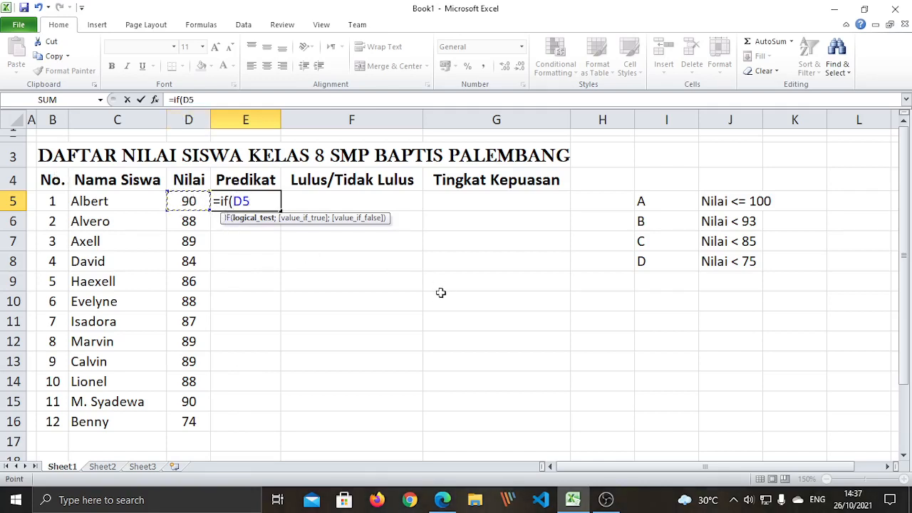
pyautogui.write('<75;')
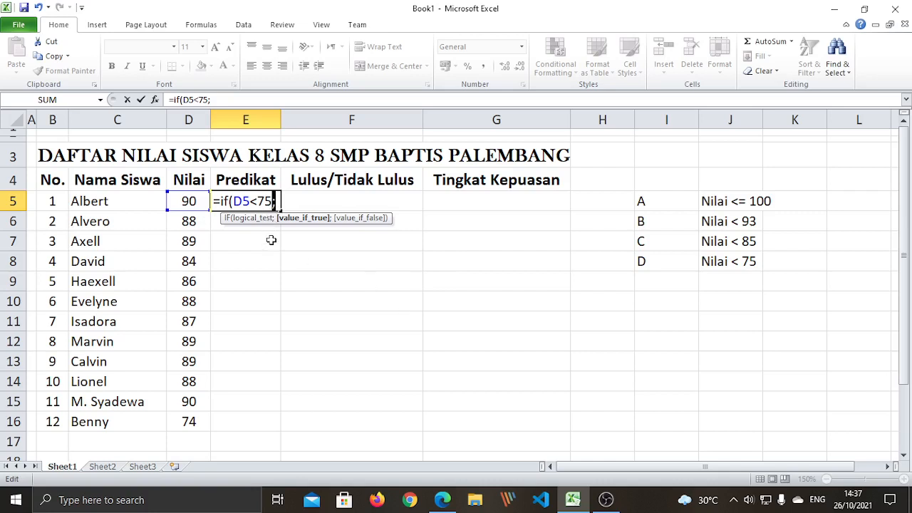
pyautogui.moveTo(273, 201); pyautogui.dragTo(283, 206)
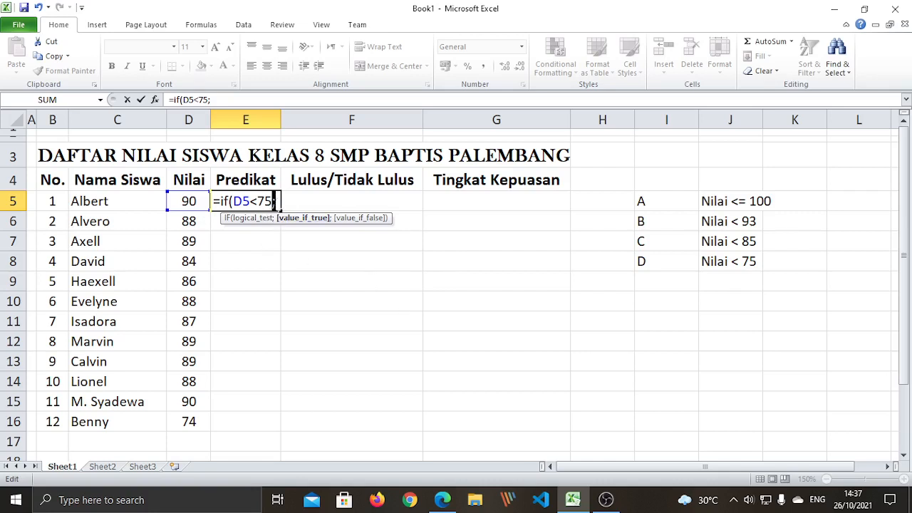
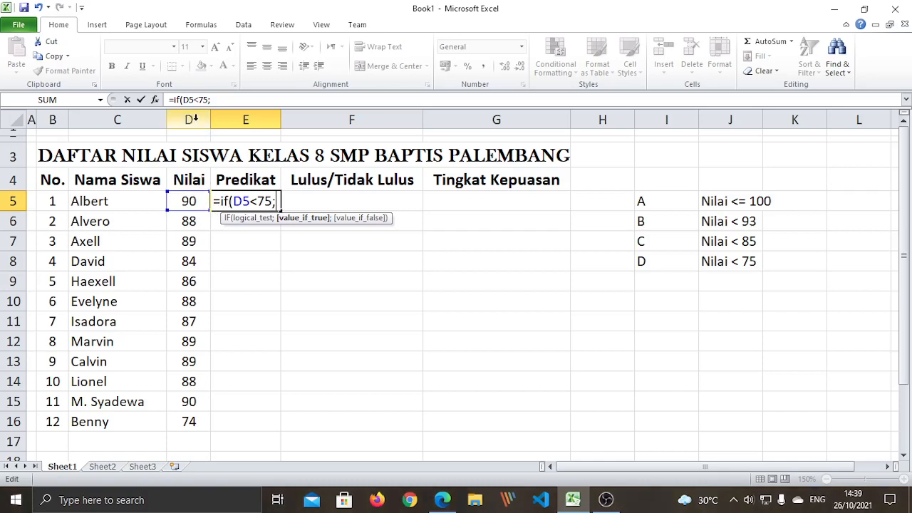
# Check the D5 and 75 parts of E5's test, putting the cursor after the semicolon for "D"
pyautogui.moveTo(233, 202); pyautogui.dragTo(251, 202)
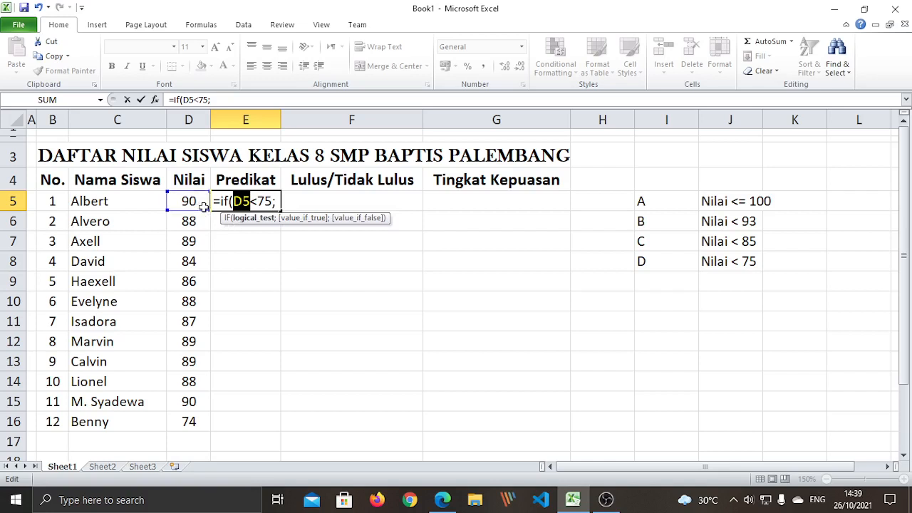
pyautogui.click(252, 202)
pyautogui.click(260, 201)
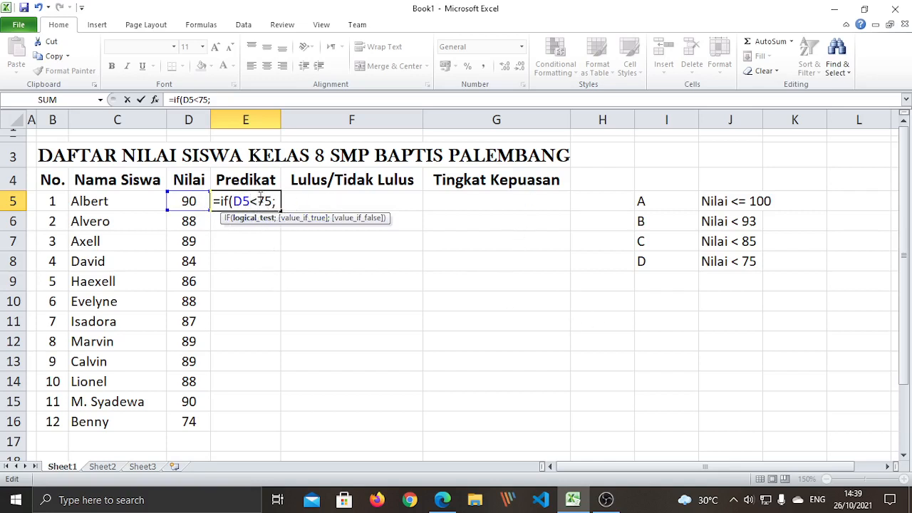
pyautogui.doubleClick(261, 201)
pyautogui.moveTo(258, 201); pyautogui.dragTo(273, 201)
pyautogui.click(277, 202)
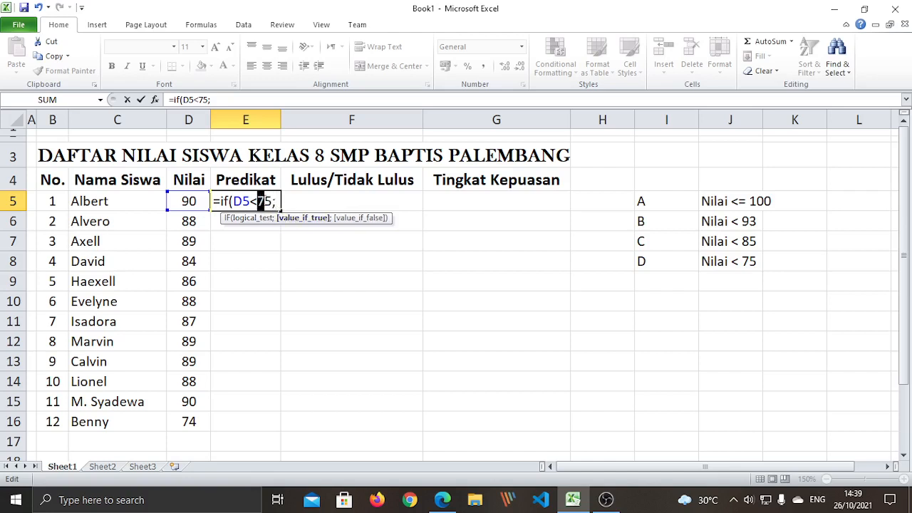
pyautogui.moveTo(258, 201); pyautogui.dragTo(273, 202)
pyautogui.click(276, 202)
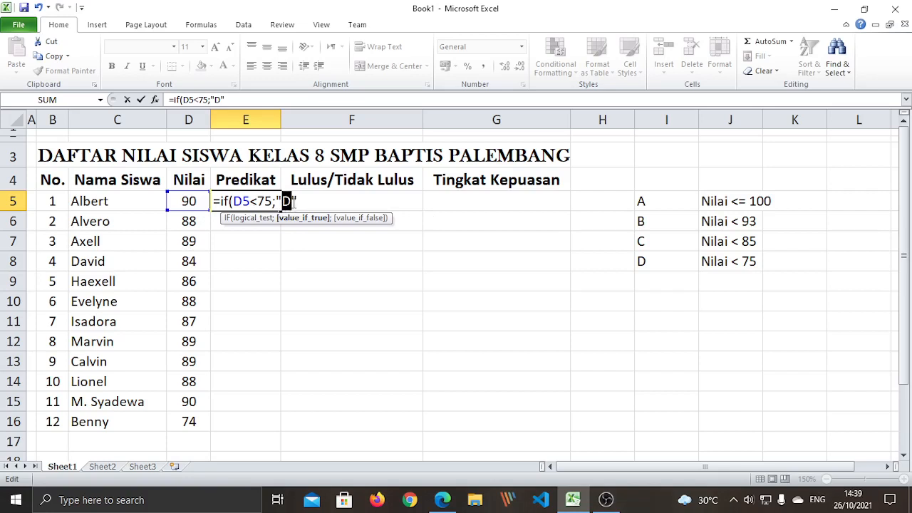
pyautogui.click(293, 204)
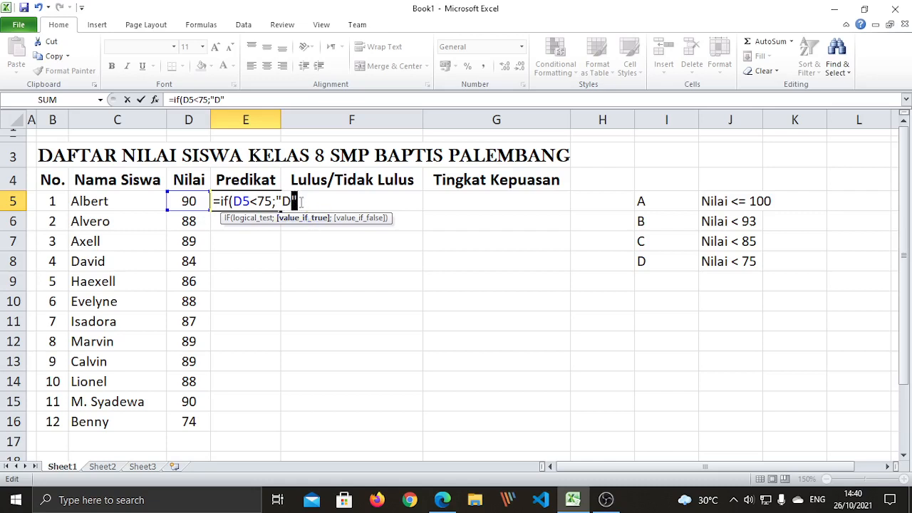
pyautogui.moveTo(257, 202); pyautogui.dragTo(274, 201)
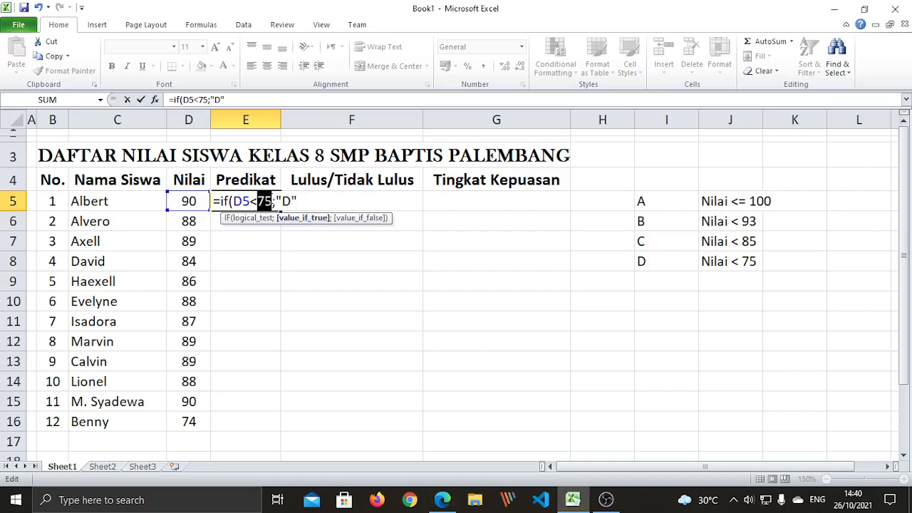
pyautogui.click(282, 202)
pyautogui.moveTo(257, 202); pyautogui.dragTo(273, 201)
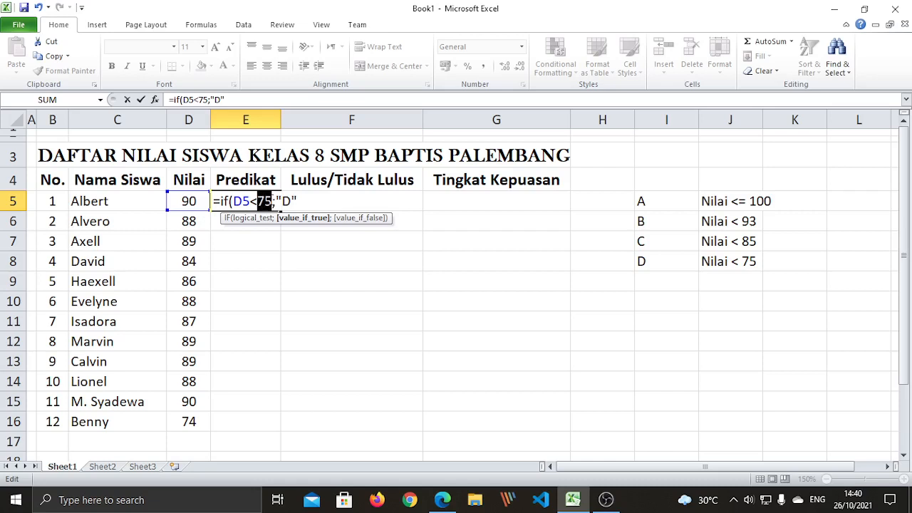
pyautogui.click(283, 207)
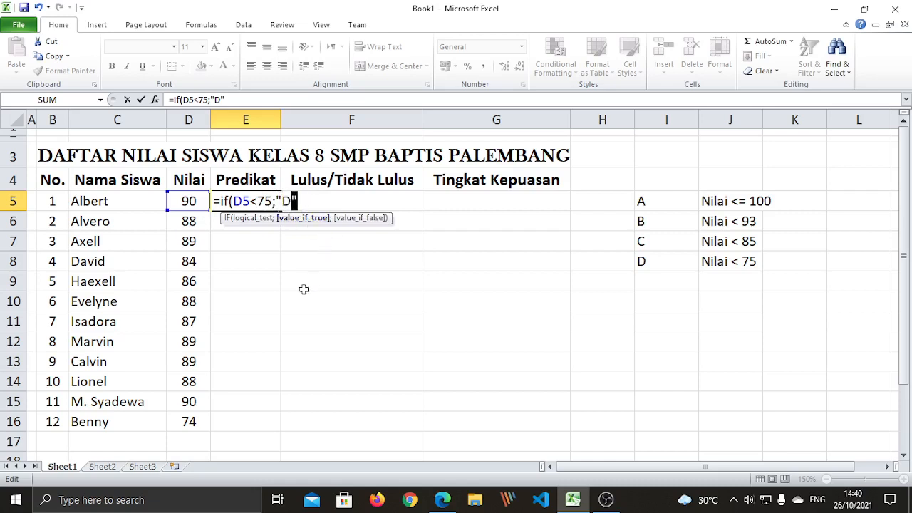
pyautogui.doubleClick(285, 202)
pyautogui.click(297, 201)
pyautogui.moveTo(220, 201); pyautogui.dragTo(303, 194)
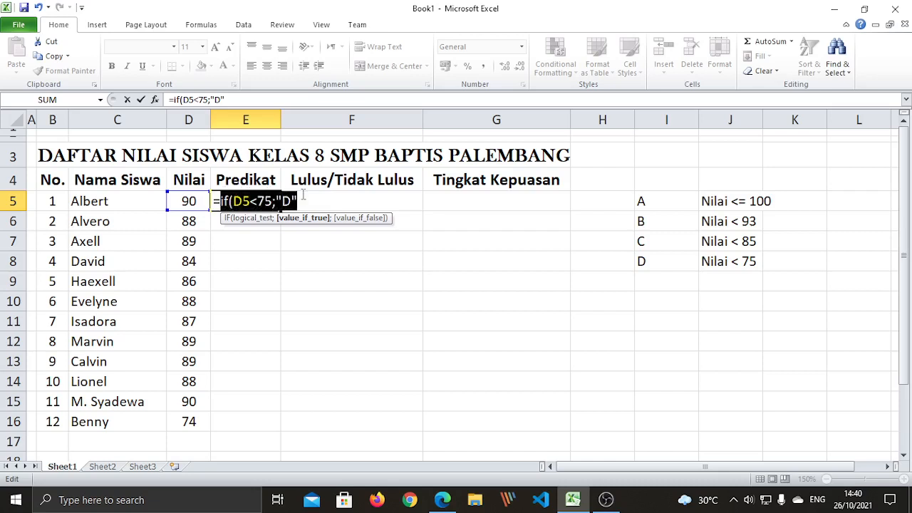
pyautogui.click(305, 200)
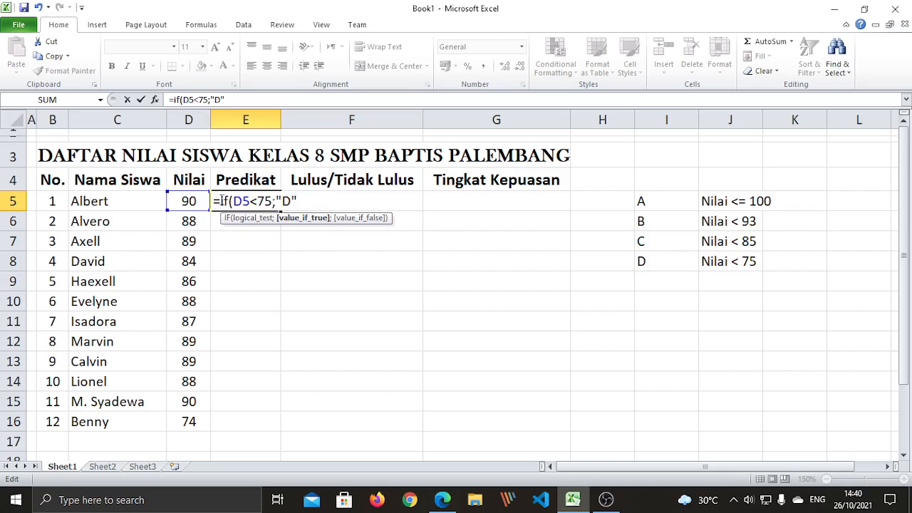
pyautogui.moveTo(220, 201); pyautogui.dragTo(299, 201)
pyautogui.click(300, 201)
# Add the nested test if(D5<85;"C" to E5's formula and open a third if(
pyautogui.write(';')
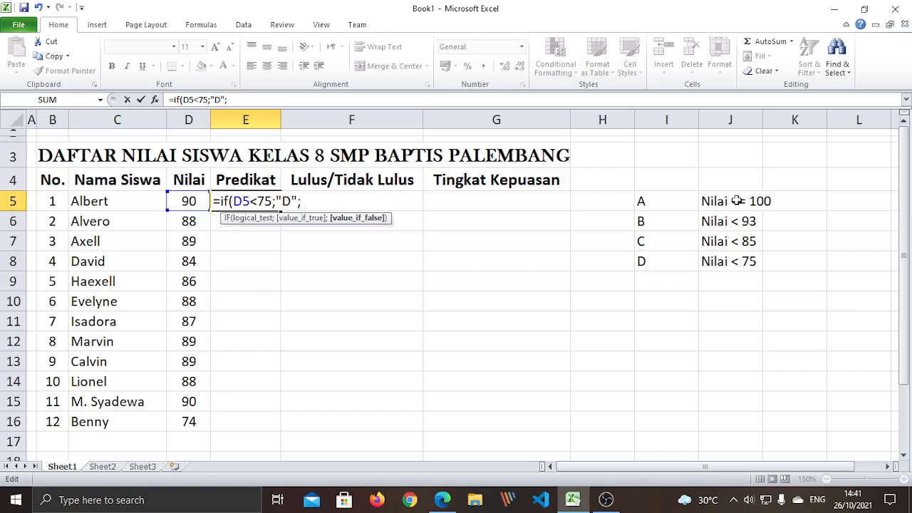
pyautogui.write(' if')
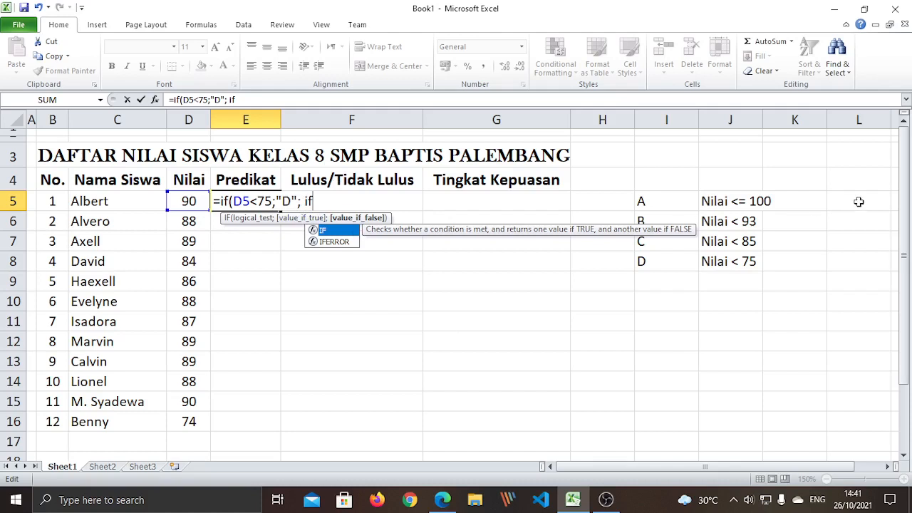
pyautogui.write('(')
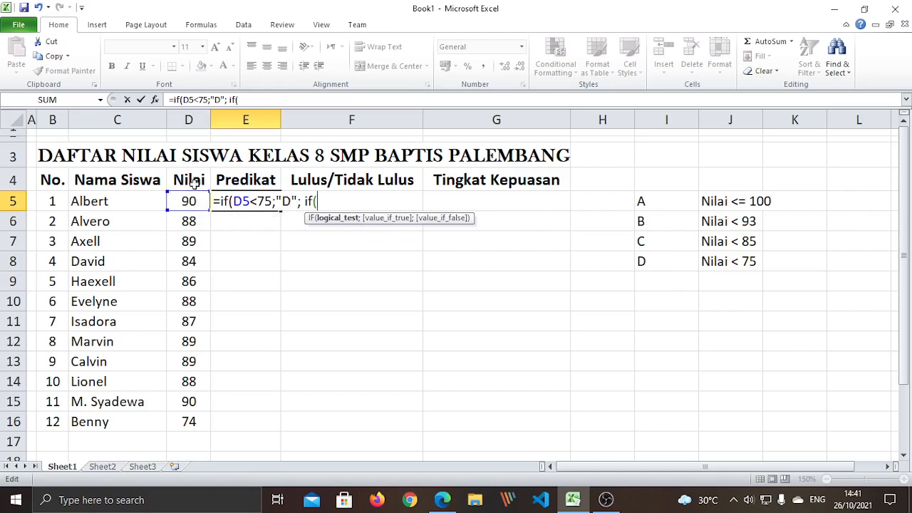
pyautogui.click(190, 199)
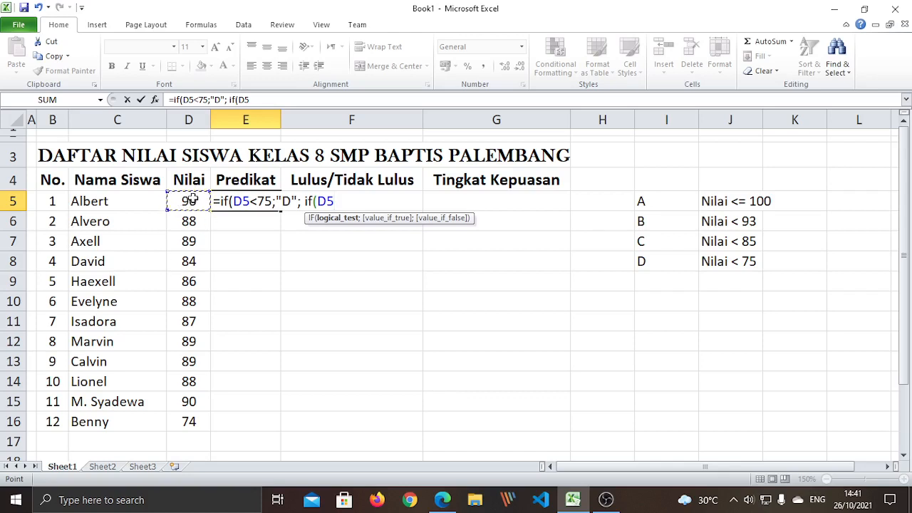
pyautogui.press('BackSpace')
pyautogui.press('BackSpace')
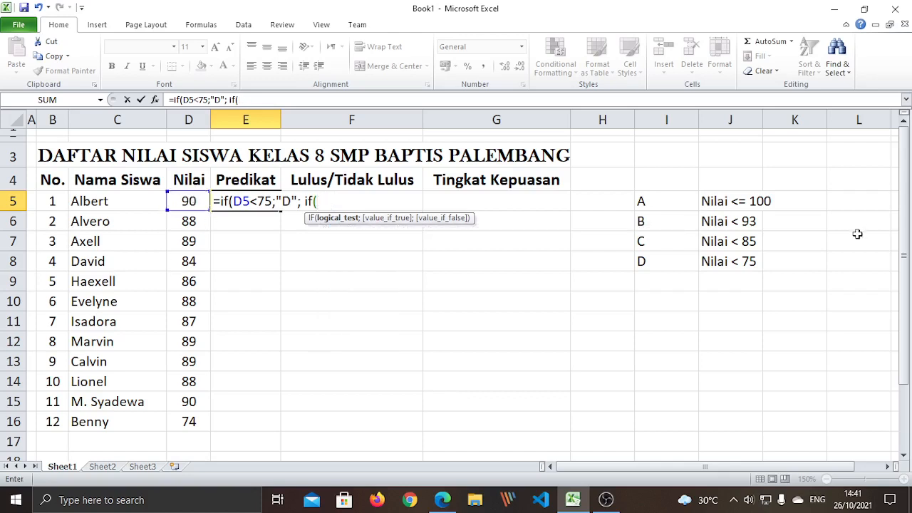
pyautogui.write('D5<')
pyautogui.write('85;"C')
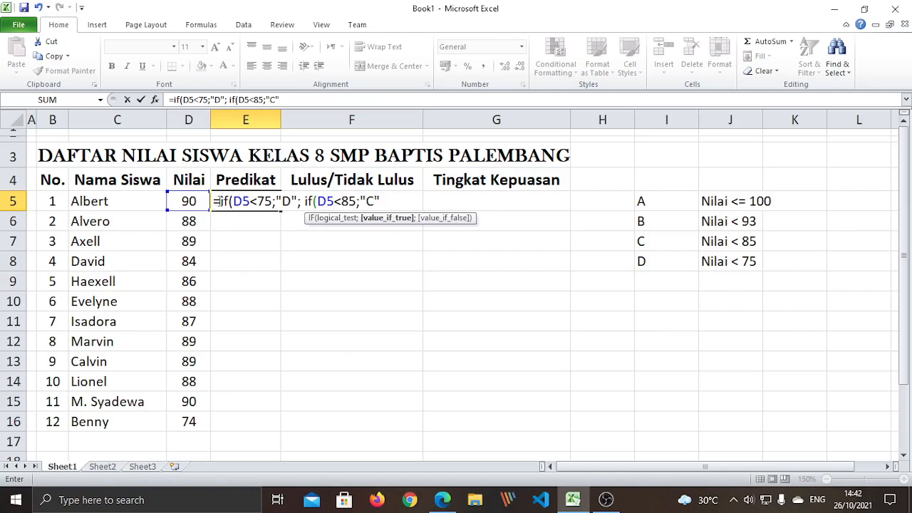
pyautogui.moveTo(221, 201); pyautogui.dragTo(381, 202)
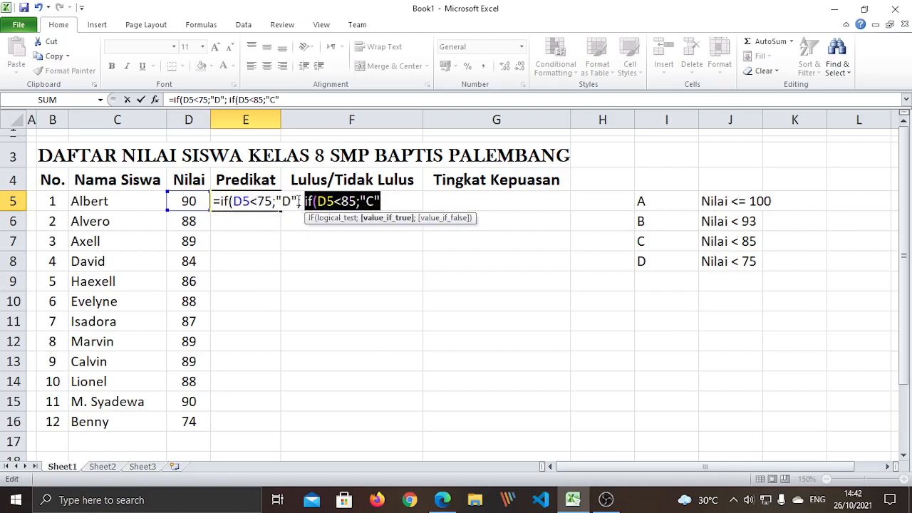
pyautogui.click(299, 202)
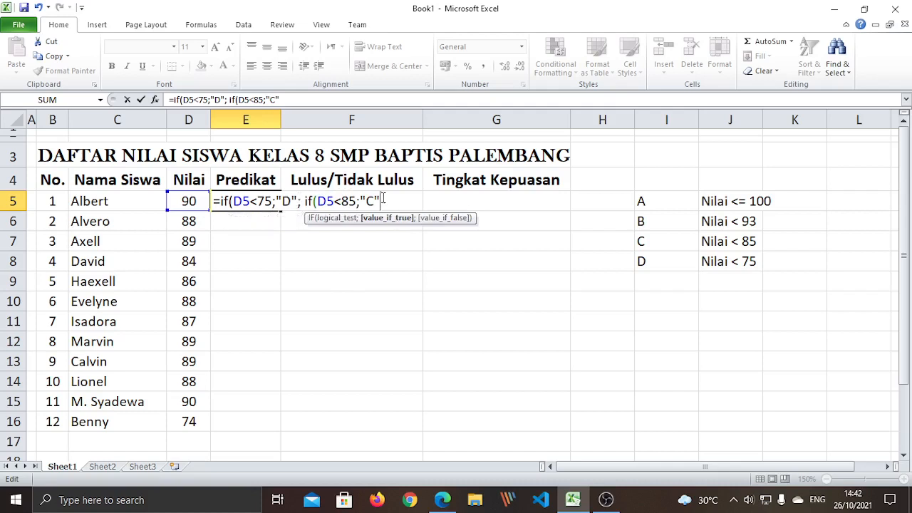
pyautogui.write(';')
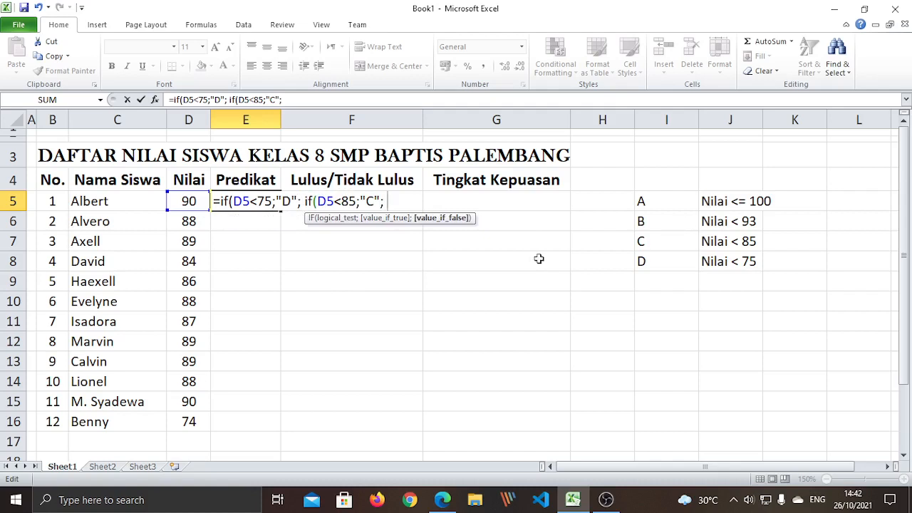
pyautogui.write(' if')
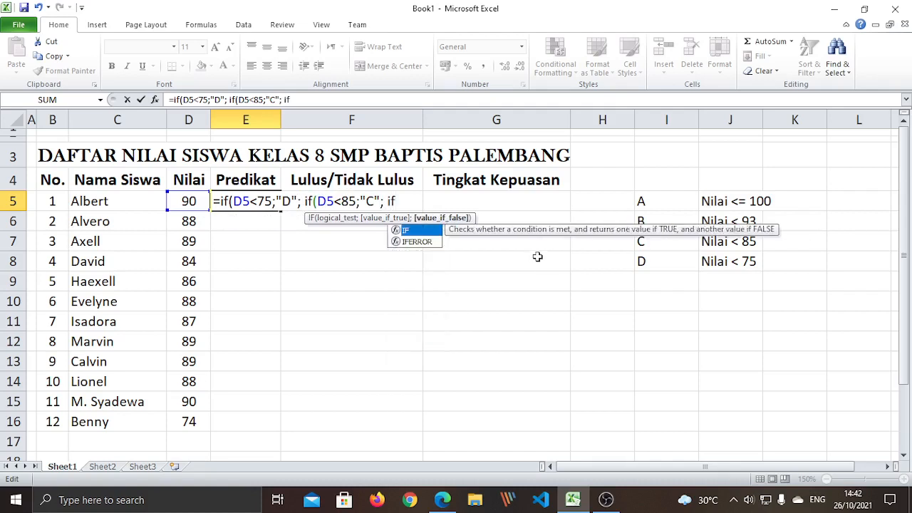
pyautogui.write('(')
# Make the third nested IF test D5<93 and return "B"
pyautogui.click(185, 201)
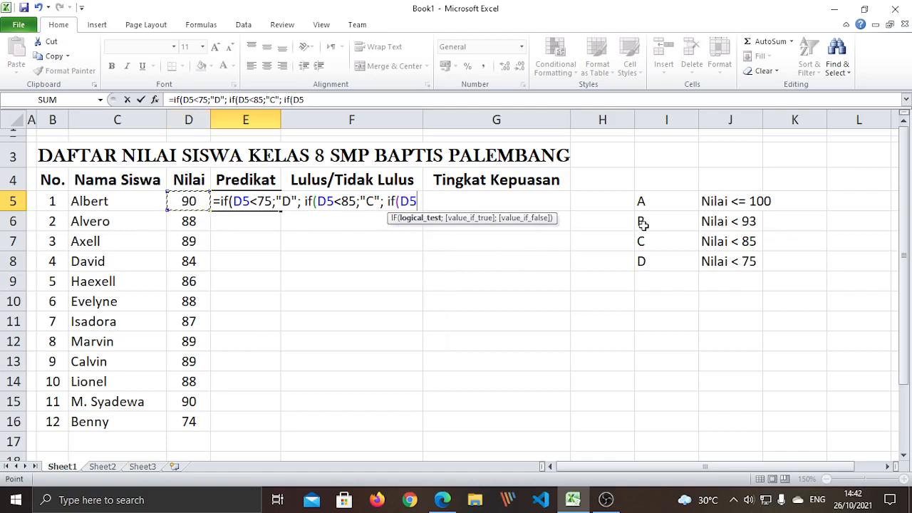
pyautogui.write('<')
pyautogui.write('93')
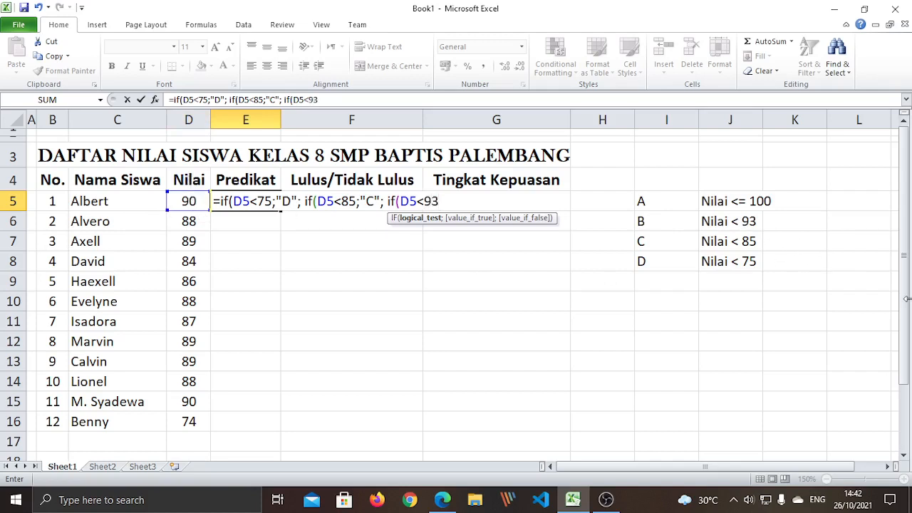
pyautogui.write(';')
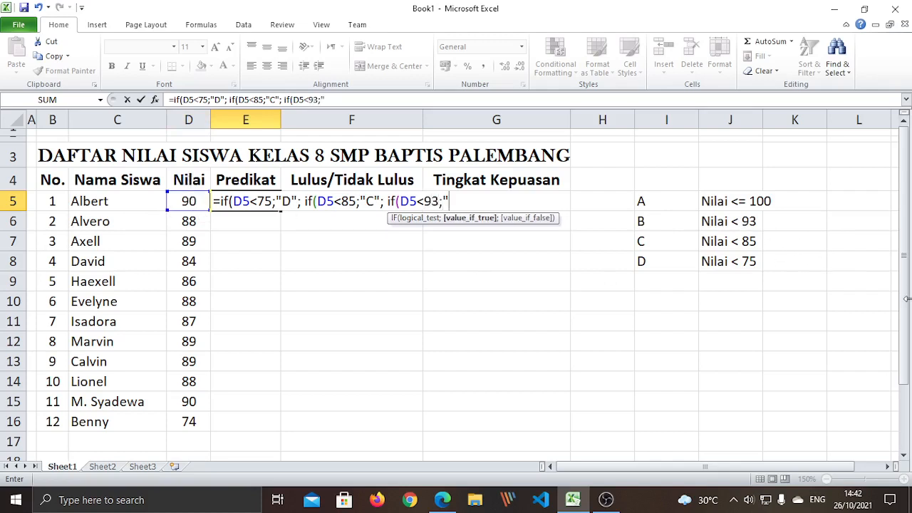
pyautogui.write('"B')
pyautogui.write(';')
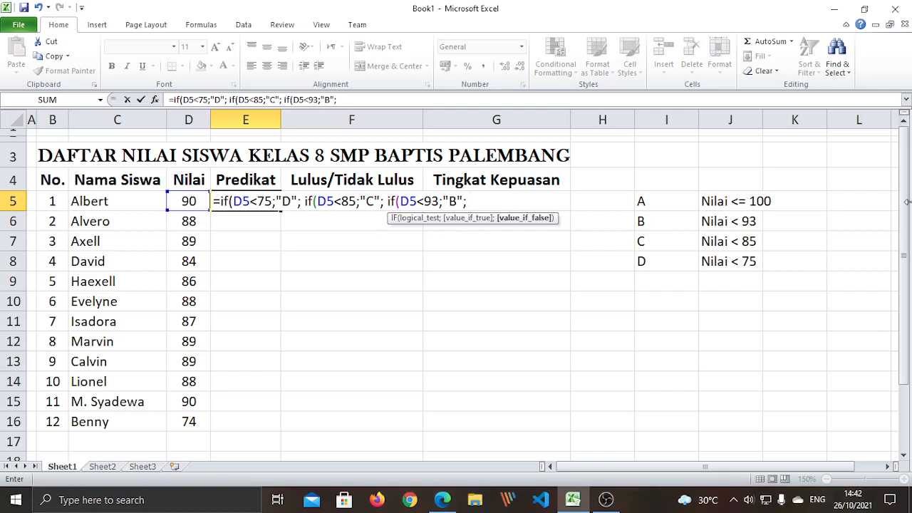
# Add the fourth test if(D5<=100;"A") to E5's formula
pyautogui.write('if')
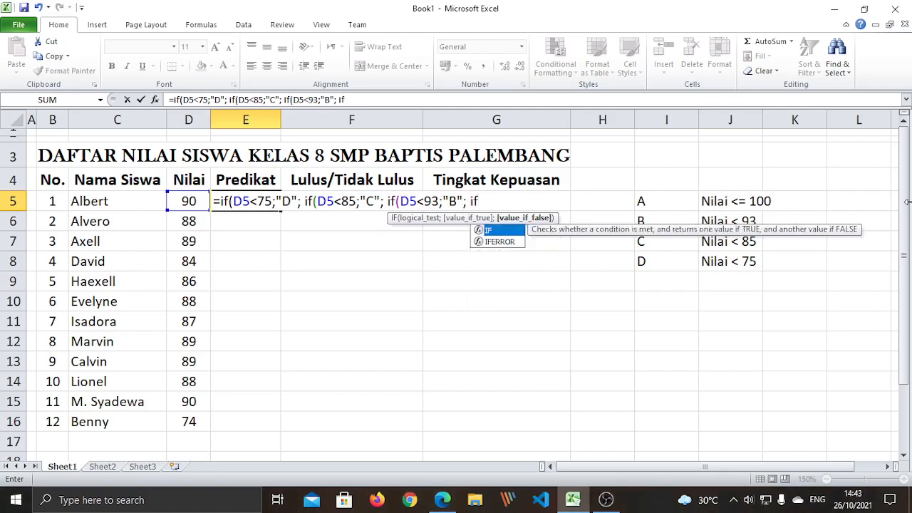
pyautogui.write('(')
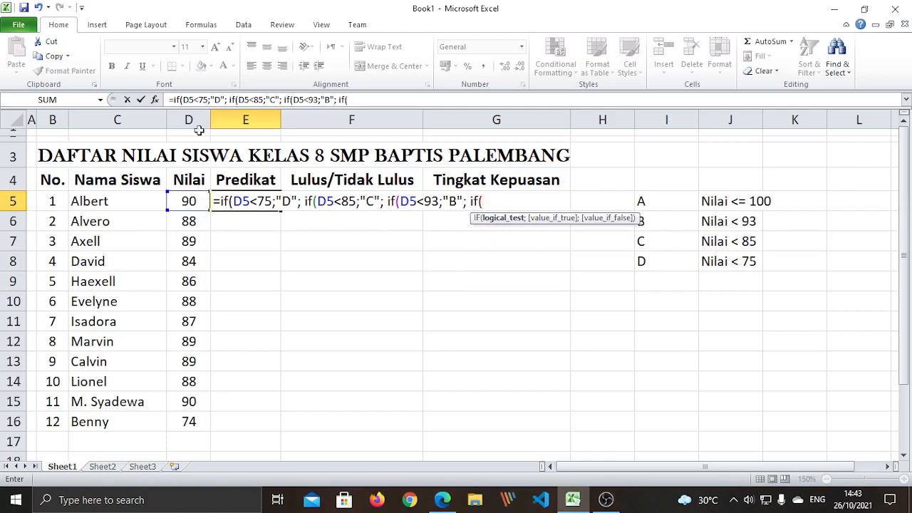
pyautogui.click(191, 201)
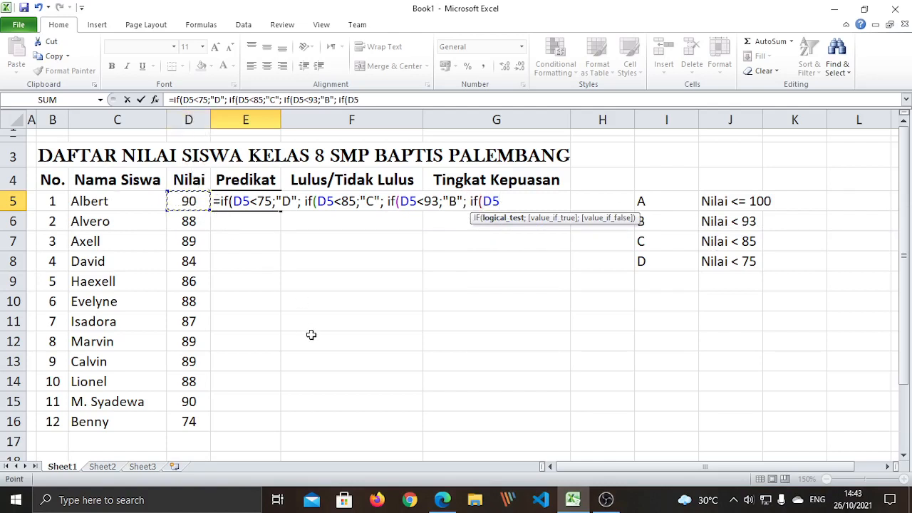
pyautogui.write('<=100')
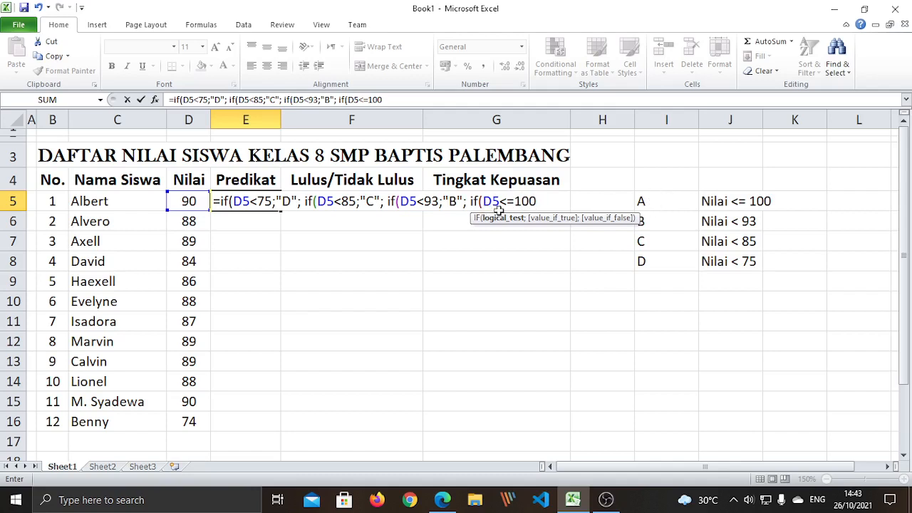
pyautogui.write(';')
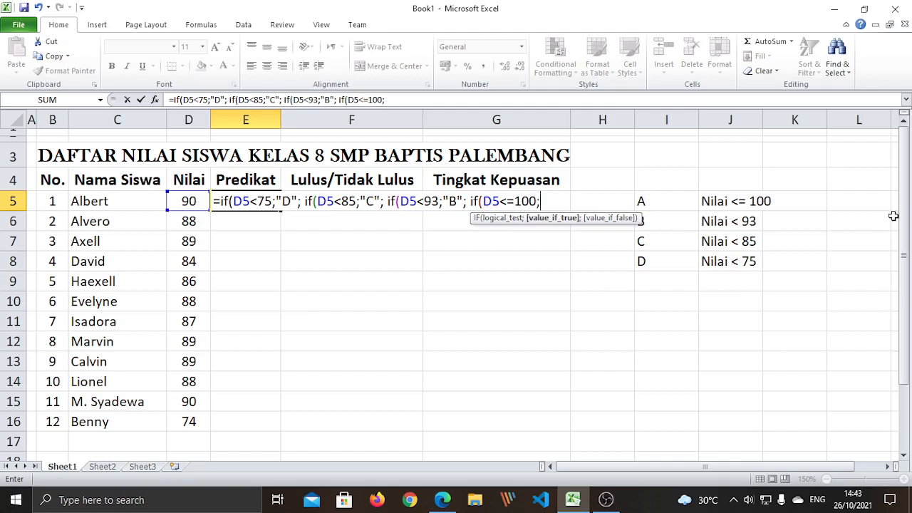
pyautogui.write('"A"')
# Review each nested IF's arguments and close the formula with the closing parentheses
pyautogui.moveTo(220, 201); pyautogui.dragTo(307, 232)
pyautogui.moveTo(304, 201); pyautogui.dragTo(562, 201)
pyautogui.click(473, 200)
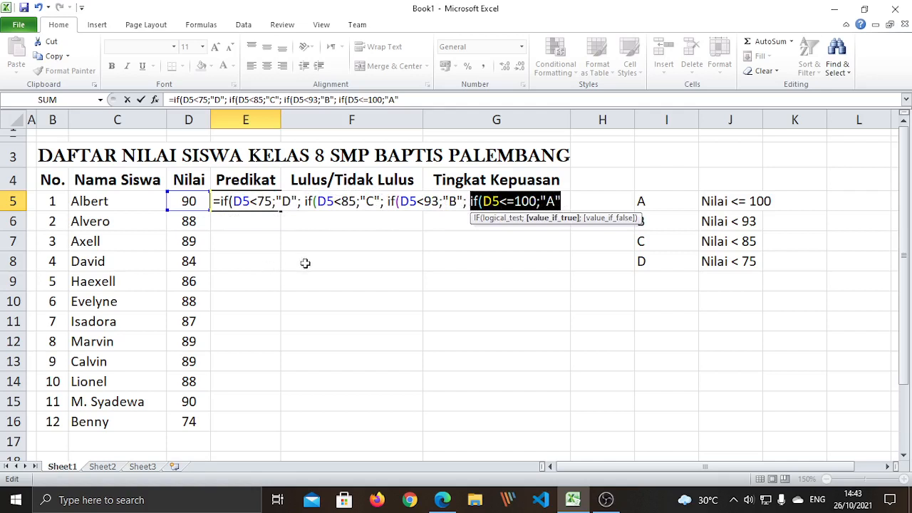
pyautogui.click(229, 201)
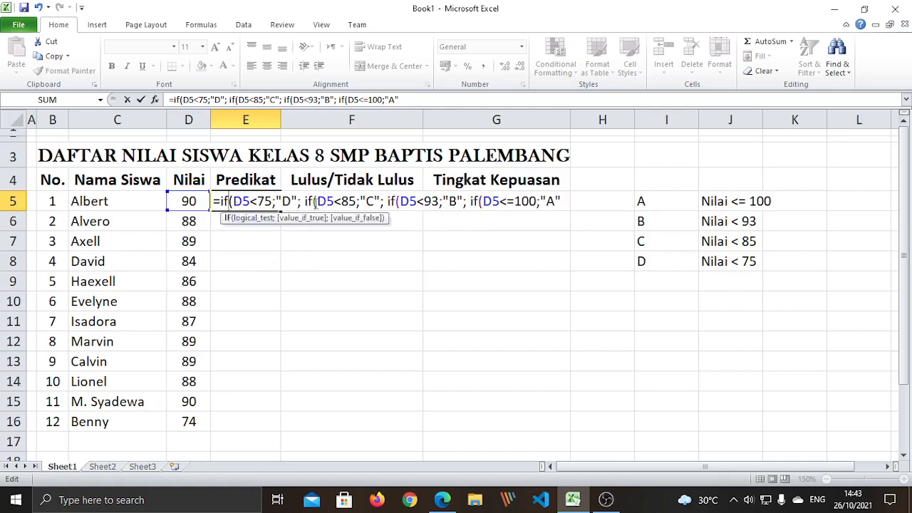
pyautogui.click(314, 201)
pyautogui.click(398, 201)
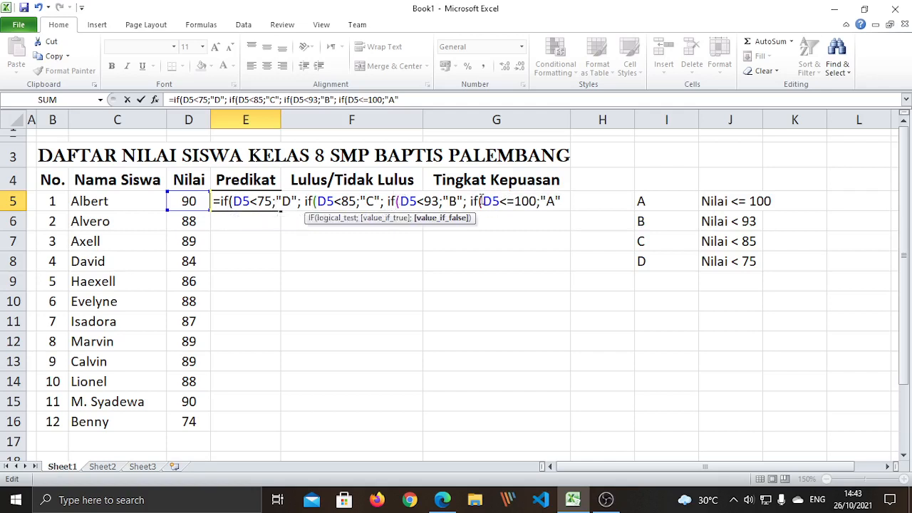
pyautogui.click(567, 202)
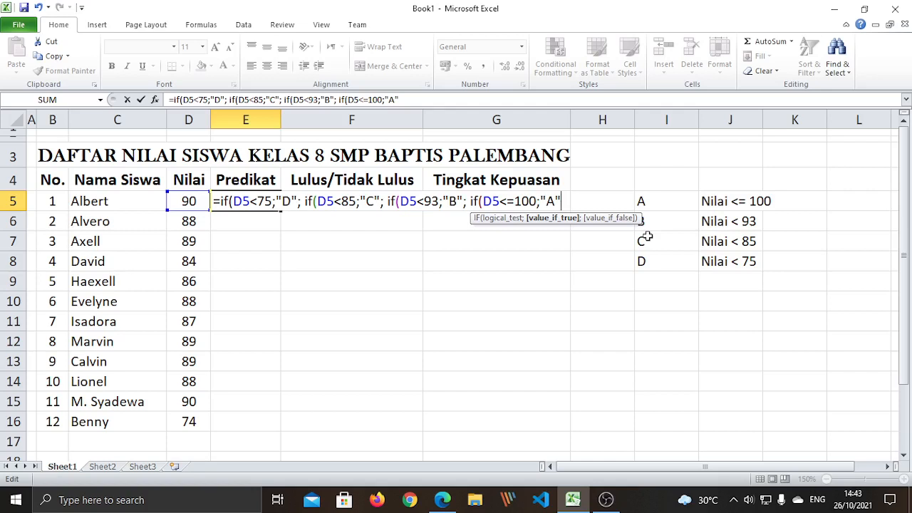
pyautogui.write(')))')
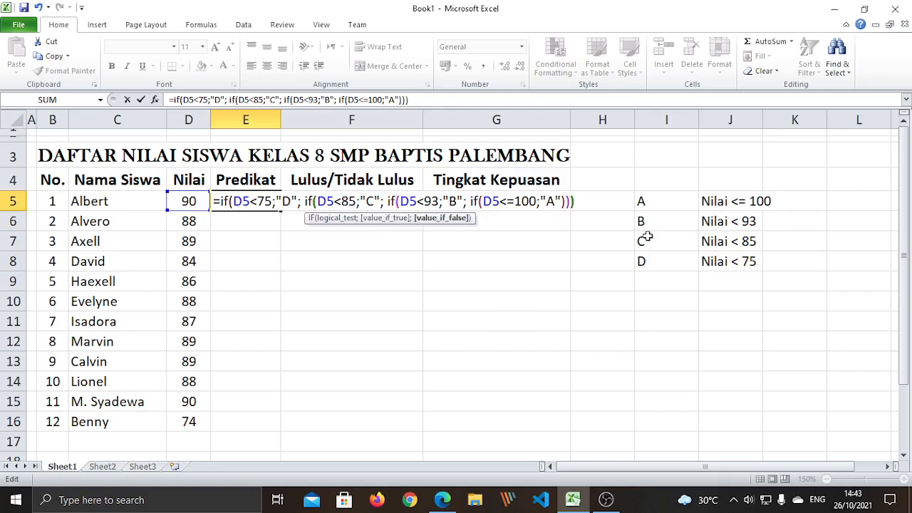
pyautogui.write(')')
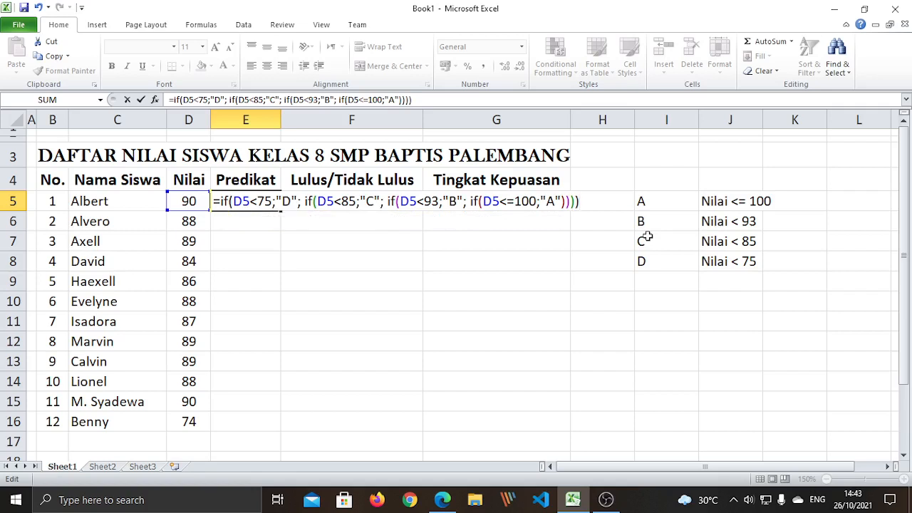
# Commit E5's nested IF formula and check it in the formula bar, showing grade B
pyautogui.press('Return')
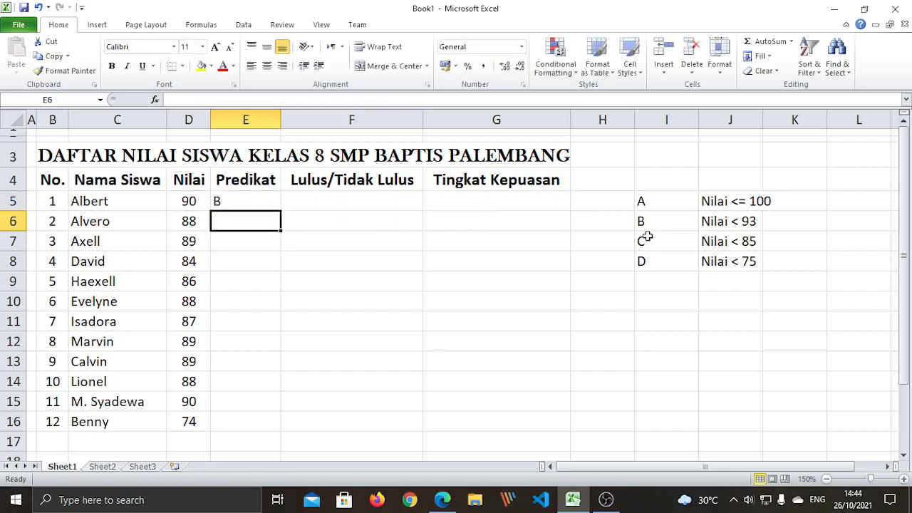
pyautogui.click(229, 198)
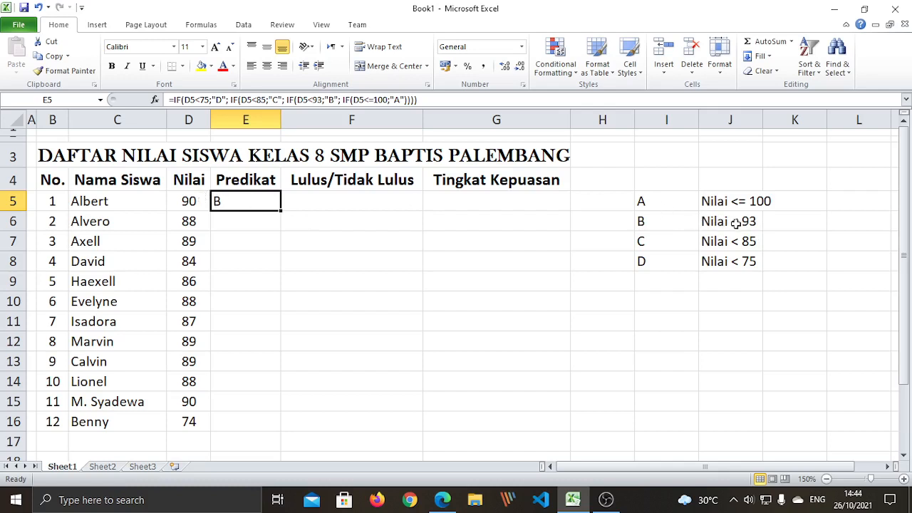
pyautogui.click(287, 281)
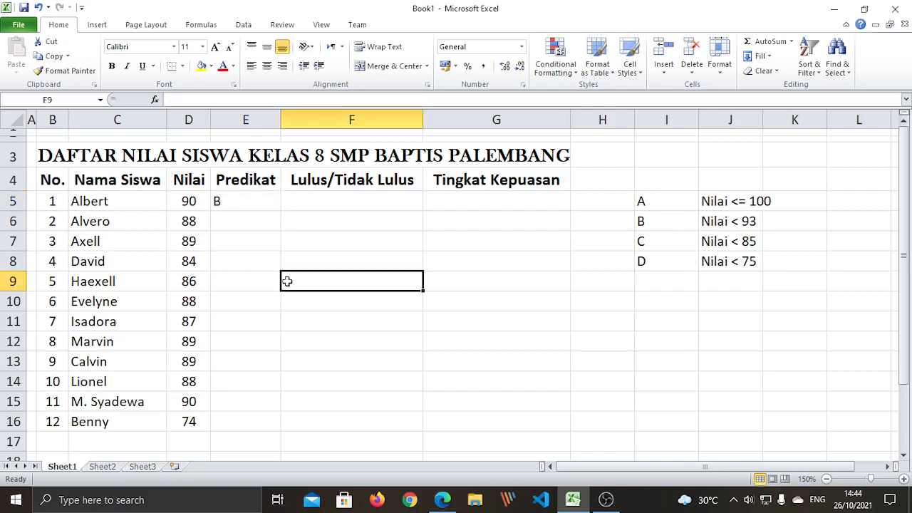
pyautogui.click(238, 201)
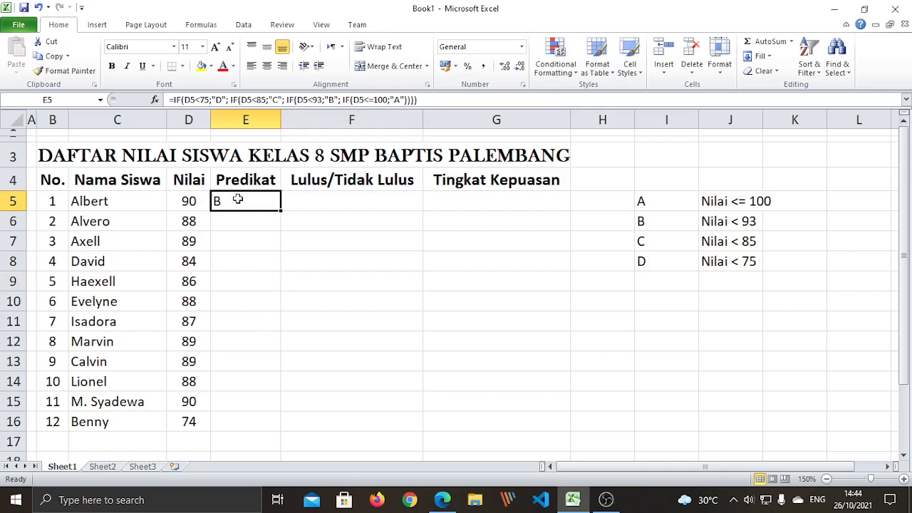
pyautogui.click(240, 218)
pyautogui.click(247, 246)
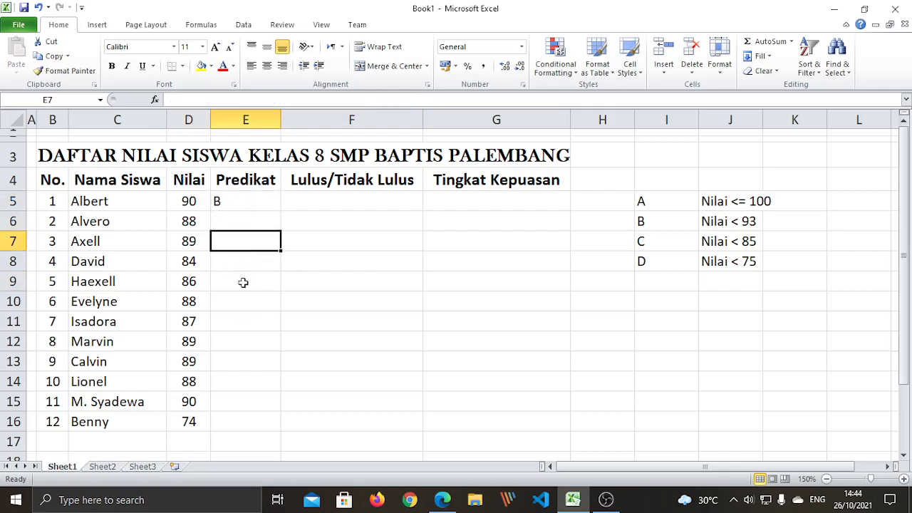
pyautogui.click(243, 283)
pyautogui.click(236, 202)
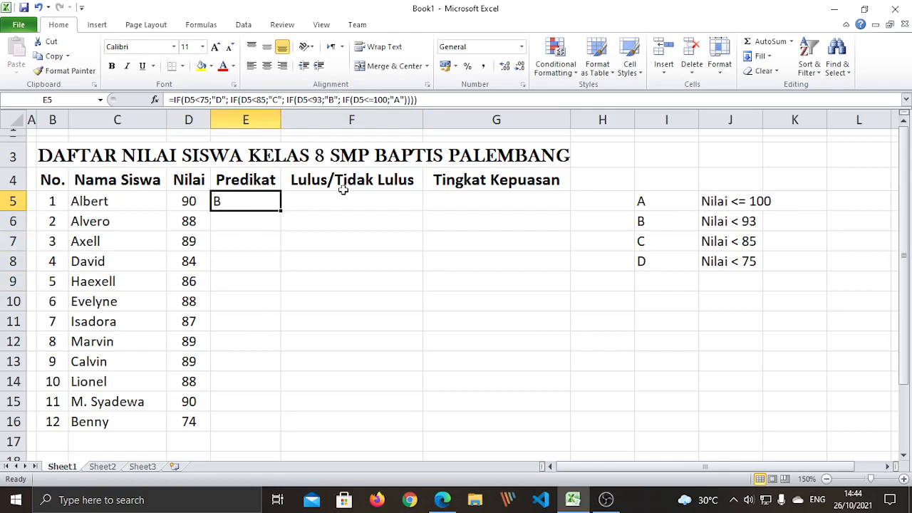
# Copy E5's grading formula and paste it as formulas only into E6:E16
pyautogui.rightClick(251, 201)
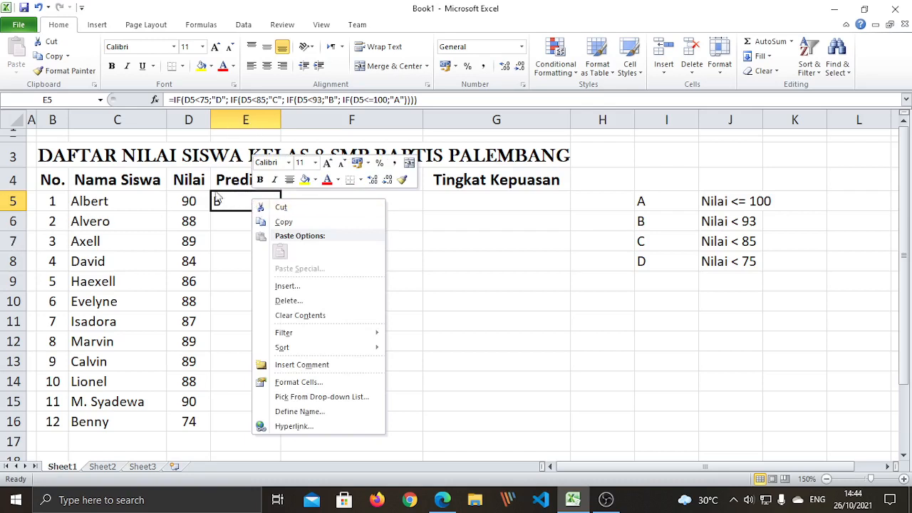
pyautogui.click(283, 223)
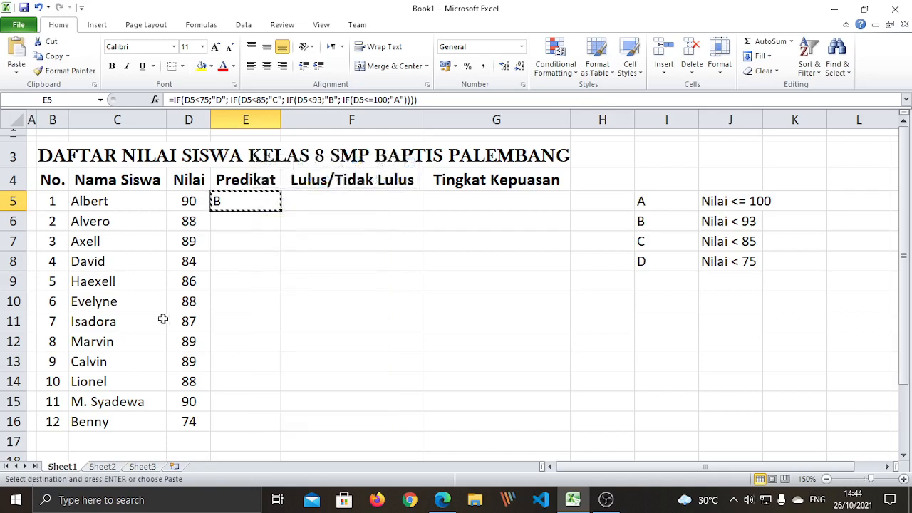
pyautogui.click(248, 223)
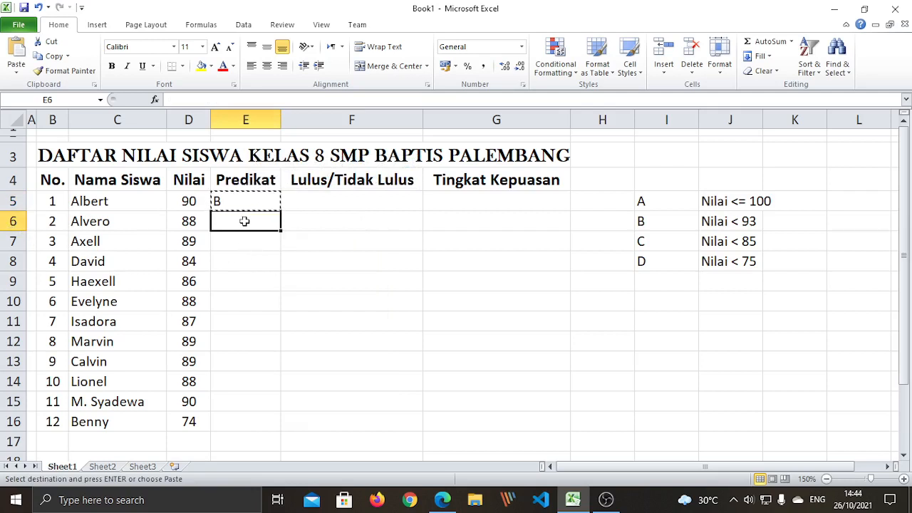
pyautogui.moveTo(245, 222); pyautogui.dragTo(281, 420)
pyautogui.click(282, 420)
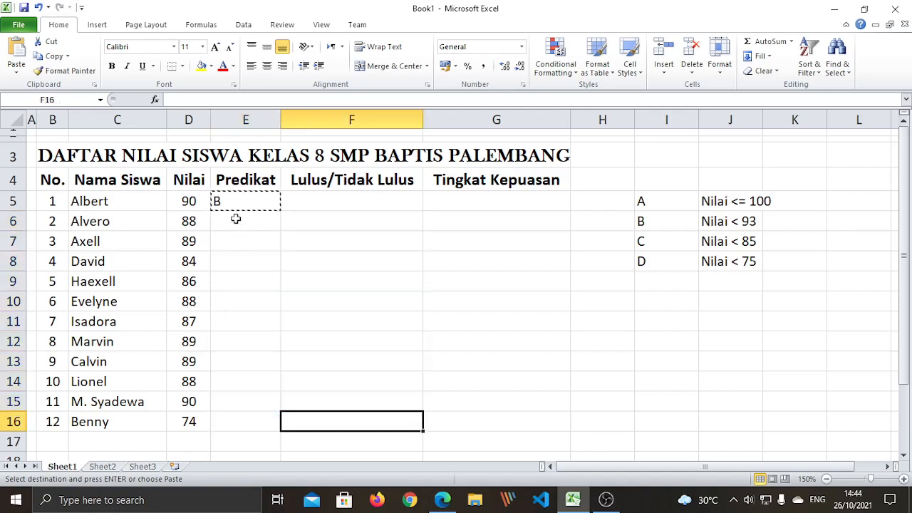
pyautogui.moveTo(236, 218); pyautogui.dragTo(248, 421)
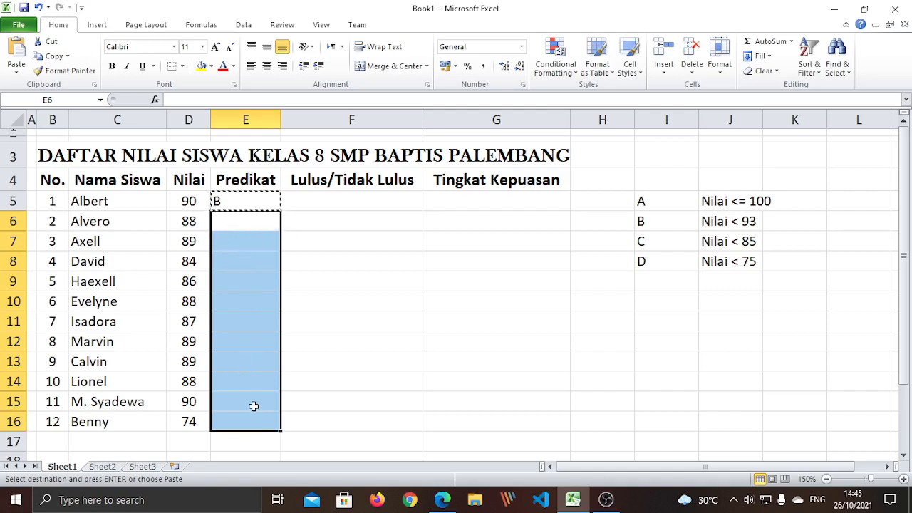
pyautogui.rightClick(243, 295)
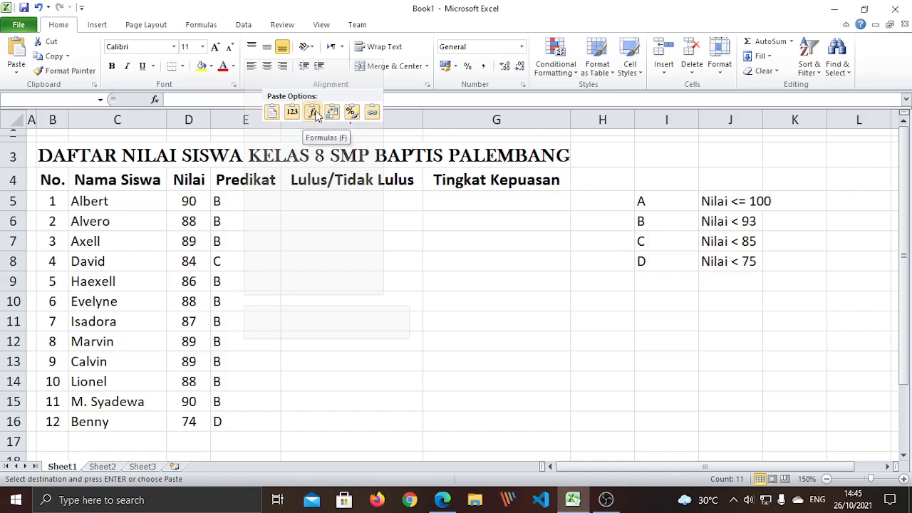
pyautogui.click(313, 113)
pyautogui.click(347, 326)
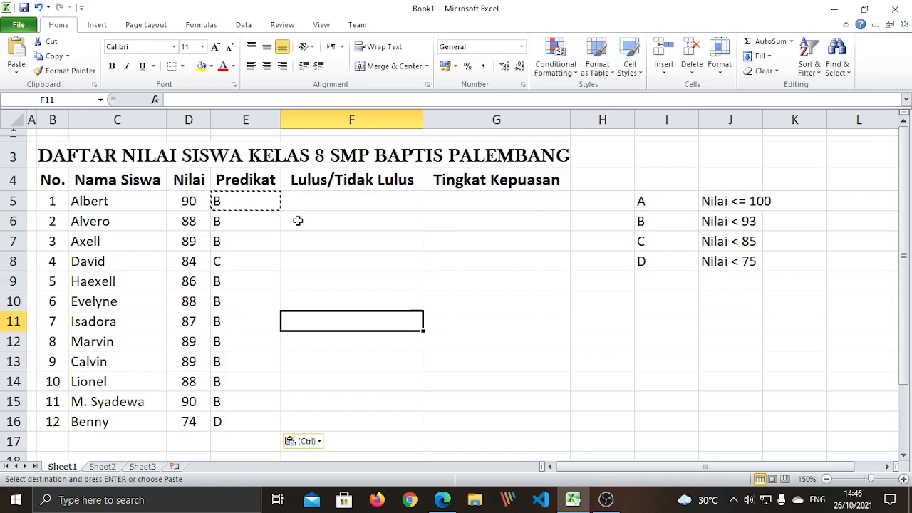
pyautogui.press('Escape')
pyautogui.click(309, 407)
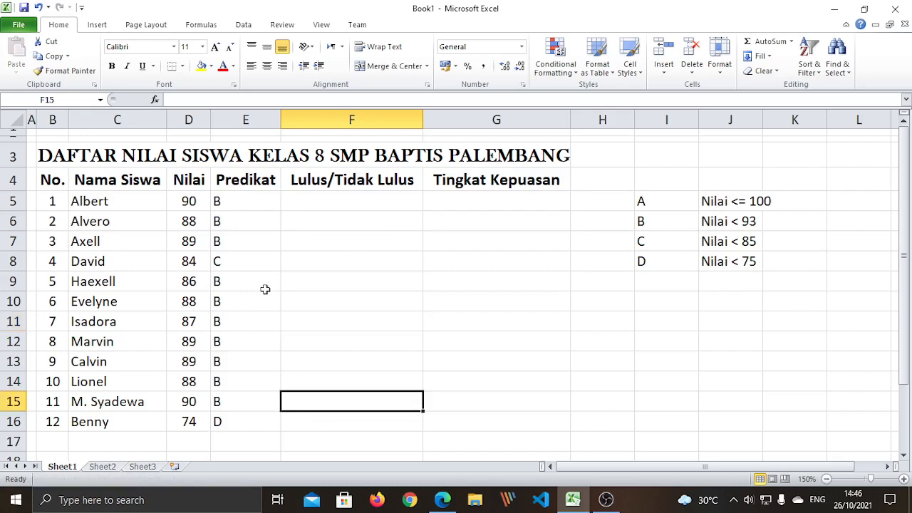
# Center the Predikat grades in E5:E16
pyautogui.moveTo(236, 204); pyautogui.dragTo(243, 422)
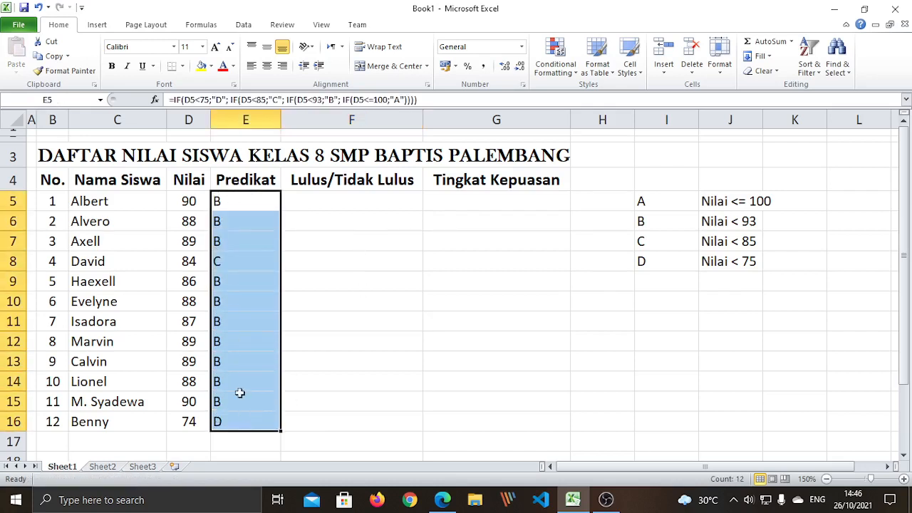
pyautogui.click(267, 65)
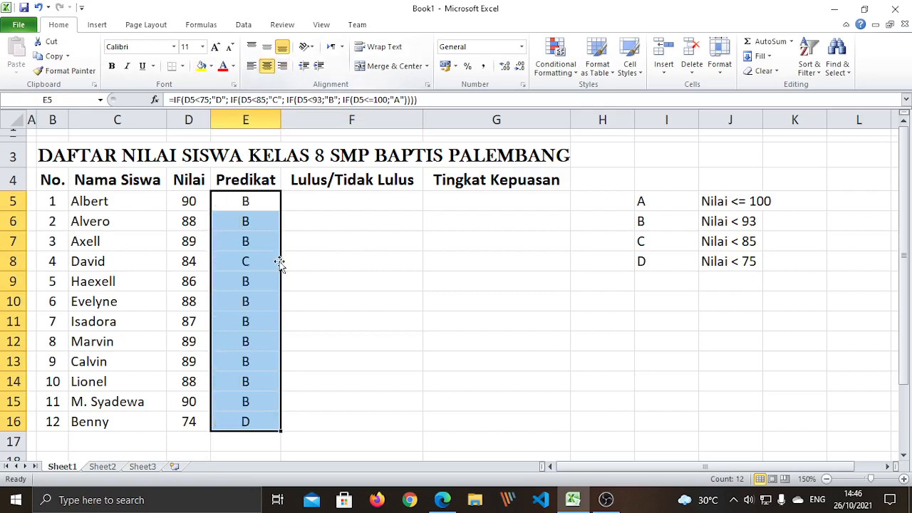
pyautogui.click(351, 295)
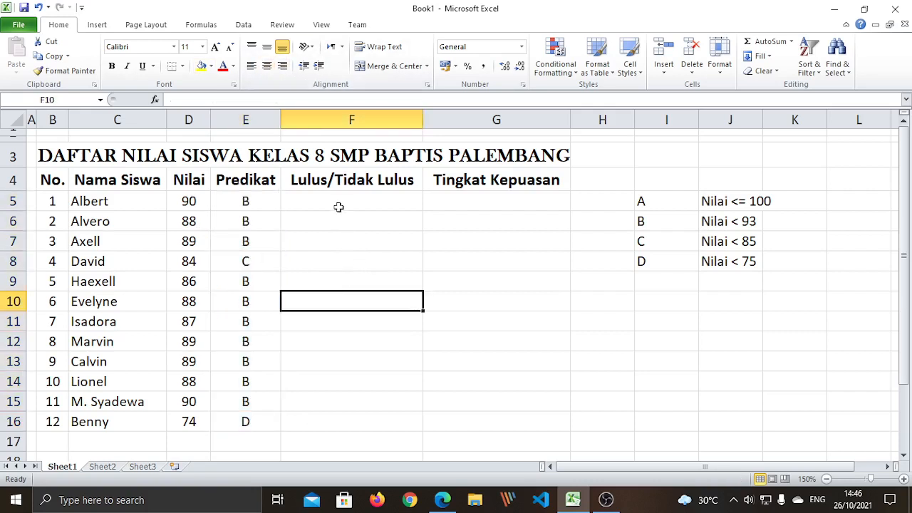
# Delete the grade criteria table in I5:J8
pyautogui.click(338, 200)
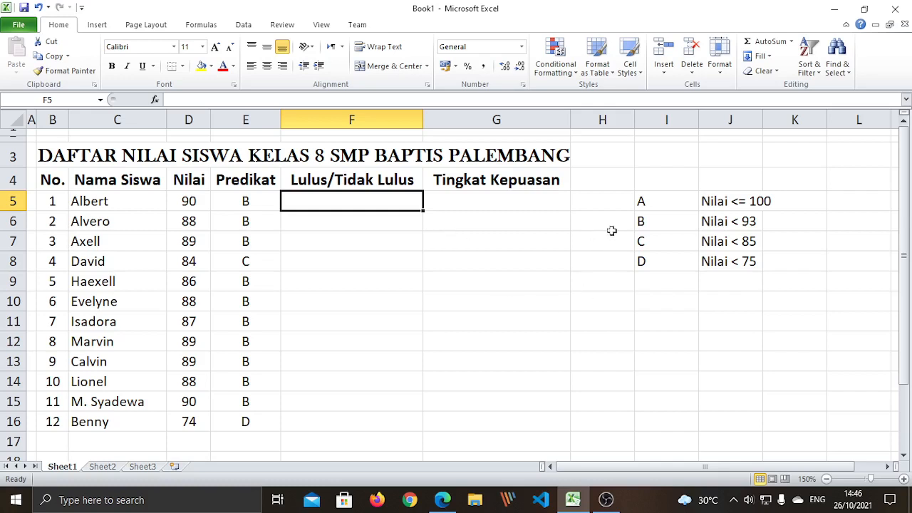
pyautogui.click(654, 196)
pyautogui.moveTo(654, 194); pyautogui.dragTo(756, 260)
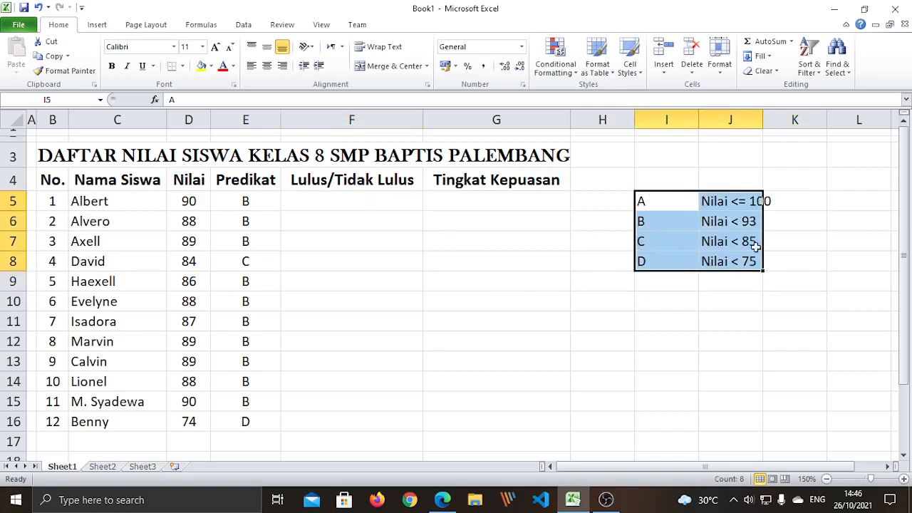
pyautogui.press('Delete')
pyautogui.click(730, 295)
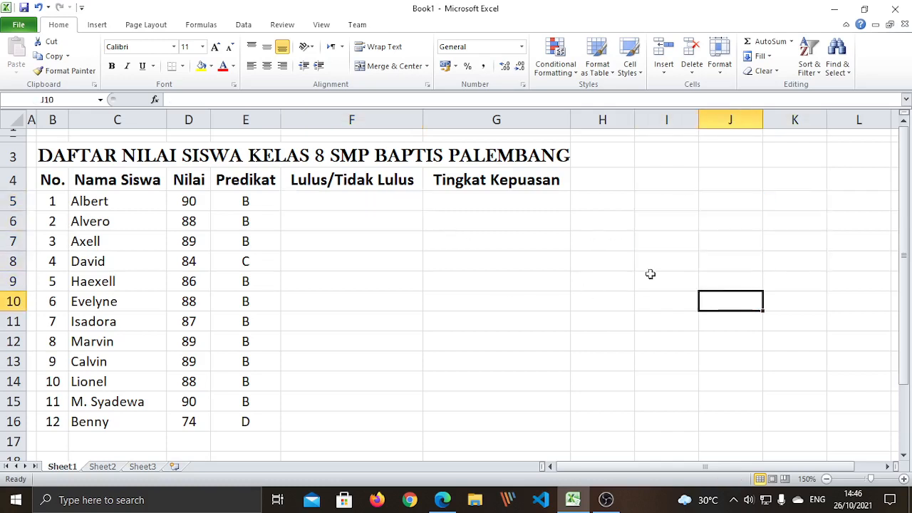
pyautogui.click(326, 200)
pyautogui.click(363, 303)
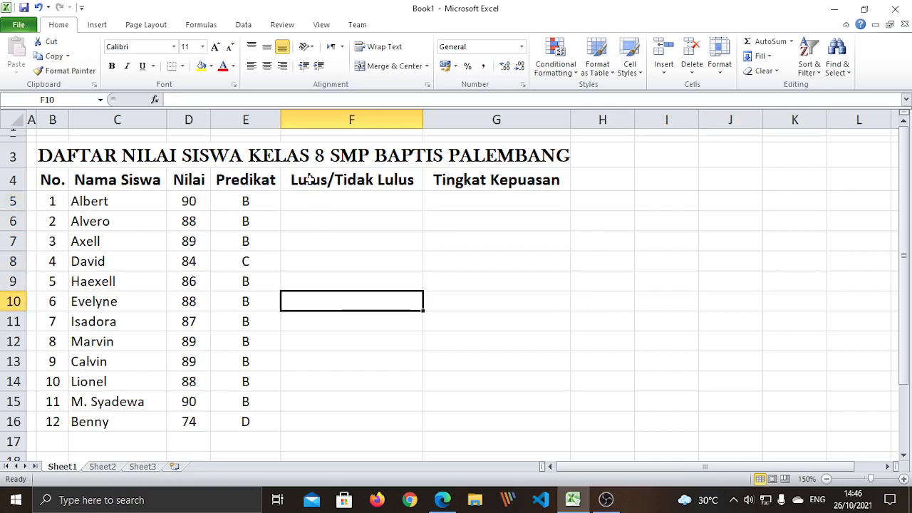
pyautogui.click(381, 187)
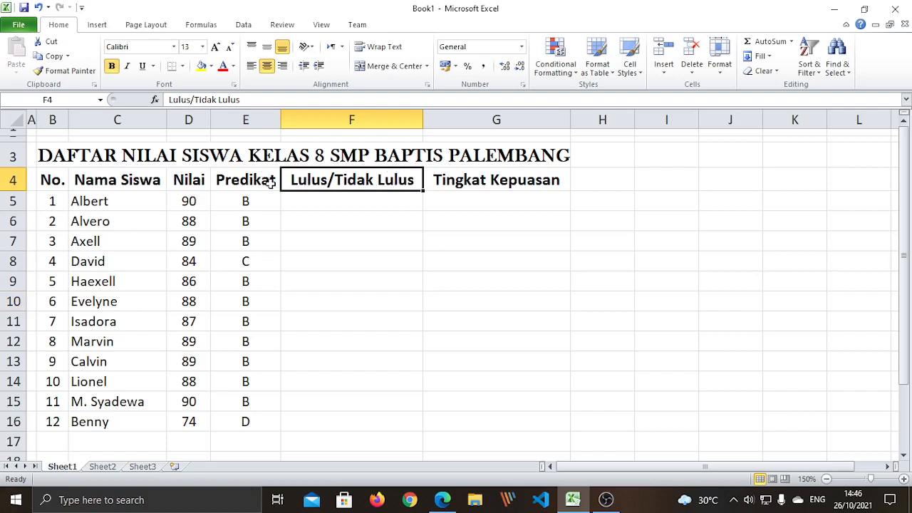
pyautogui.click(350, 204)
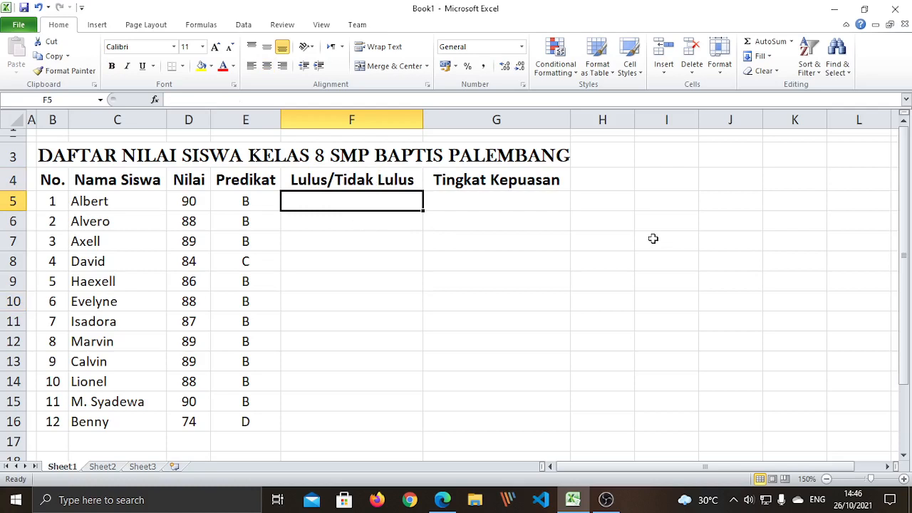
# Start F5's formula as =if(D5<75, removing a stray equals sign from the condition
pyautogui.write('=i')
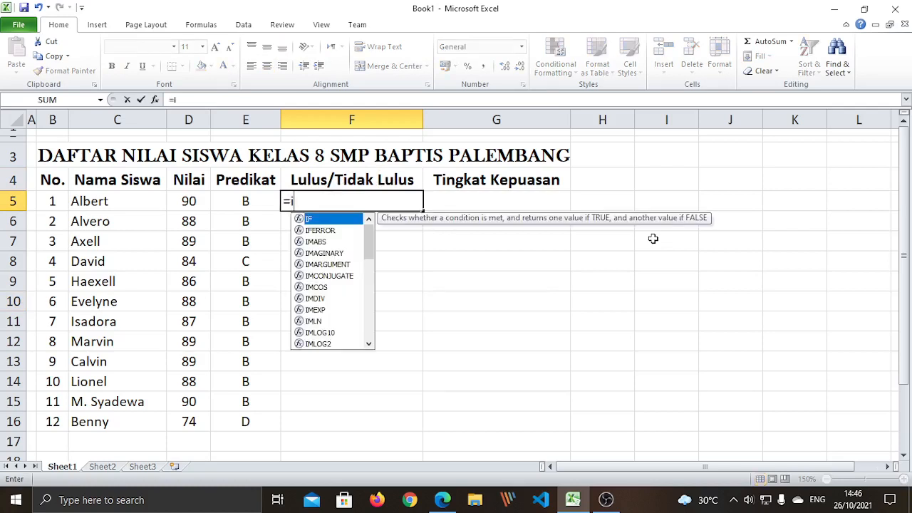
pyautogui.write('f')
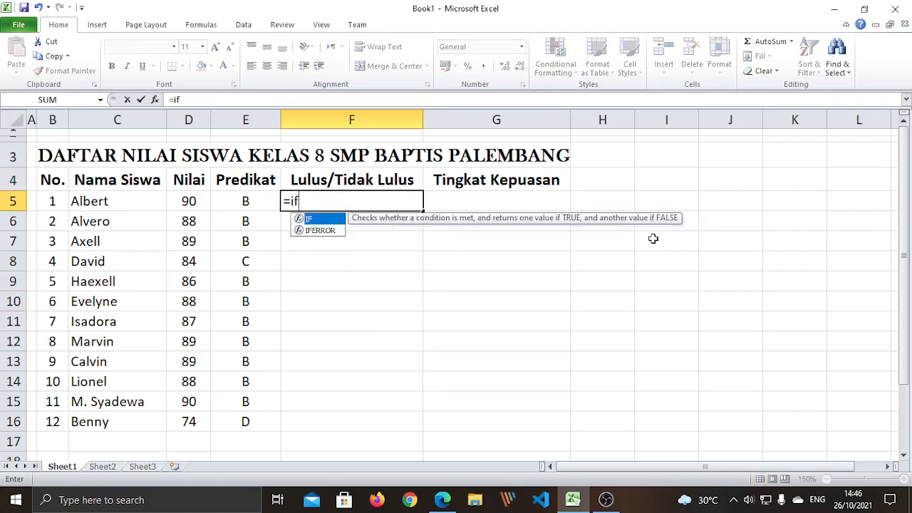
pyautogui.write('(')
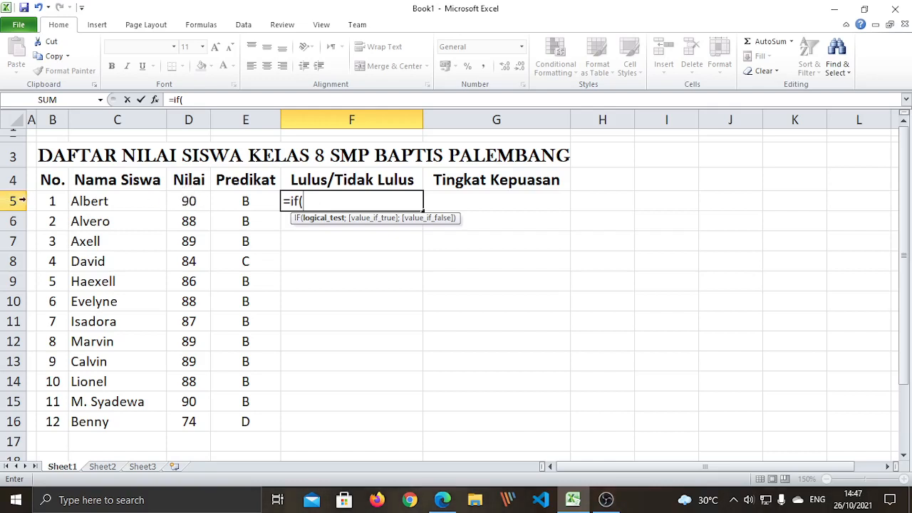
pyautogui.click(193, 201)
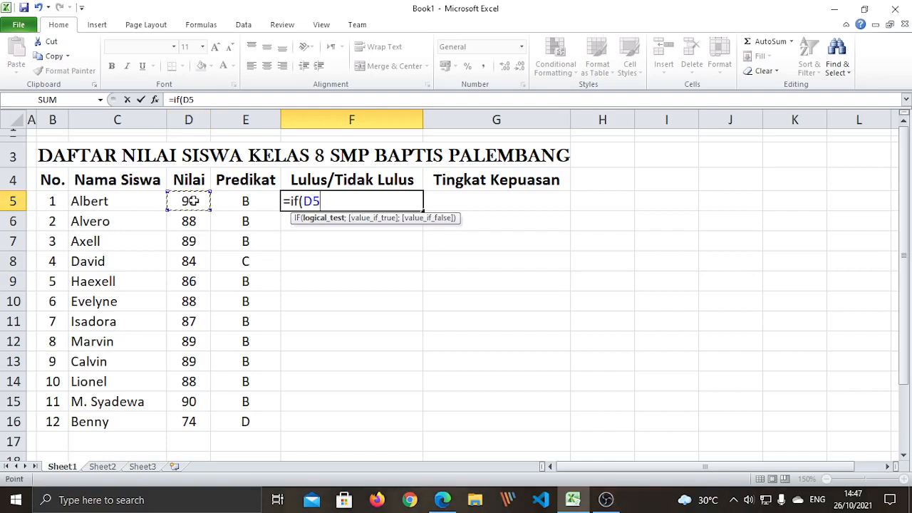
pyautogui.write('<75')
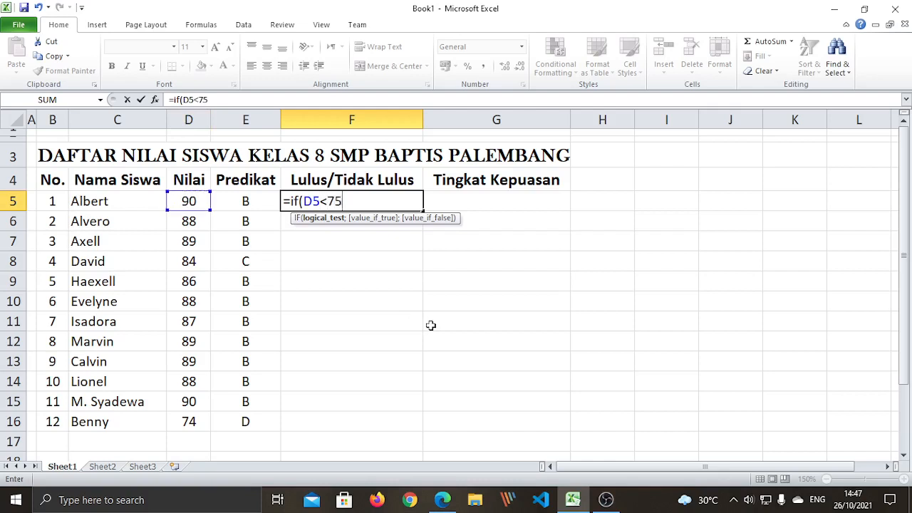
pyautogui.doubleClick(333, 200)
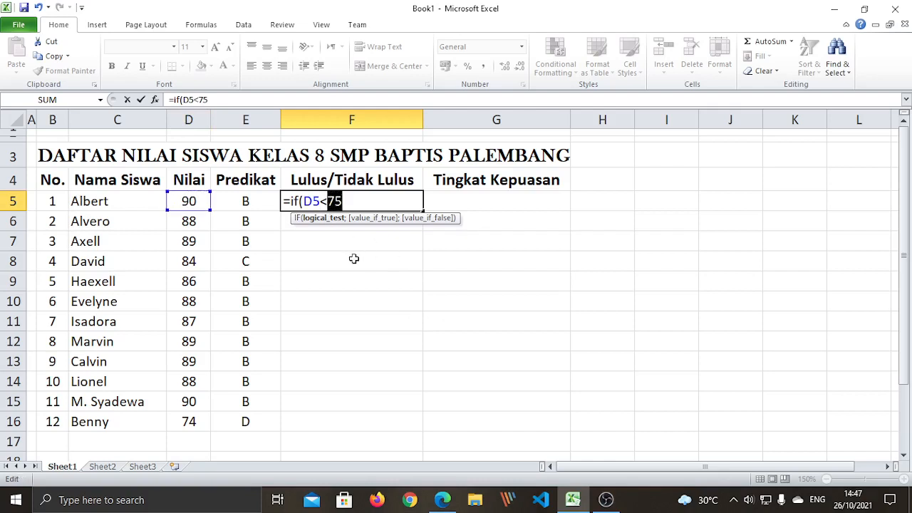
pyautogui.click(344, 201)
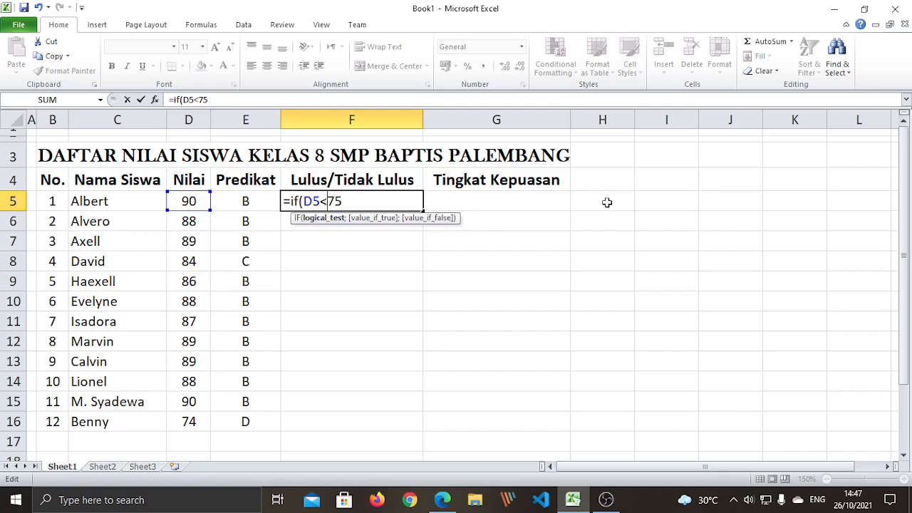
pyautogui.write('=')
pyautogui.press('BackSpace')
pyautogui.press('Left')
pyautogui.moveTo(323, 201); pyautogui.dragTo(328, 202)
pyautogui.click(347, 200)
# Complete and commit F5 as =IF(D5<75;"TIDAK LULUS";"LULUS"), which shows LULUS
pyautogui.write(';')
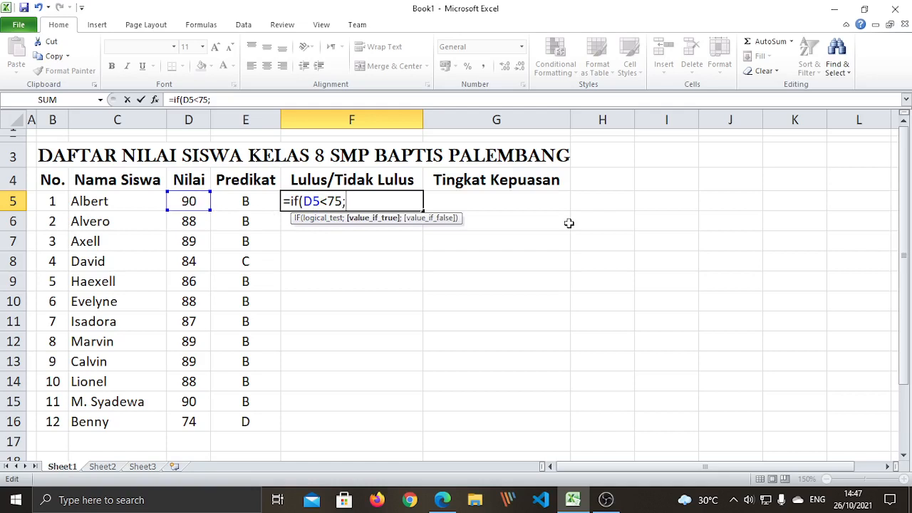
pyautogui.write('"TIDAK LULUS')
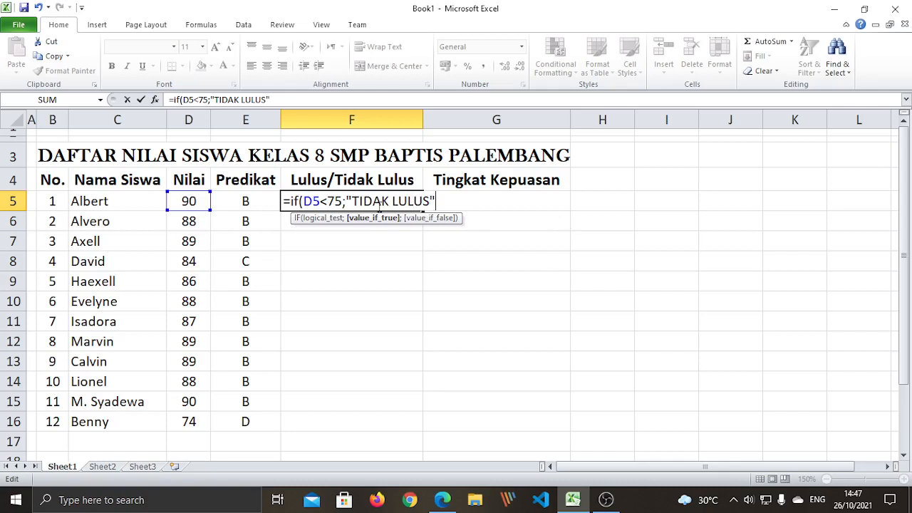
pyautogui.moveTo(303, 201); pyautogui.dragTo(343, 202)
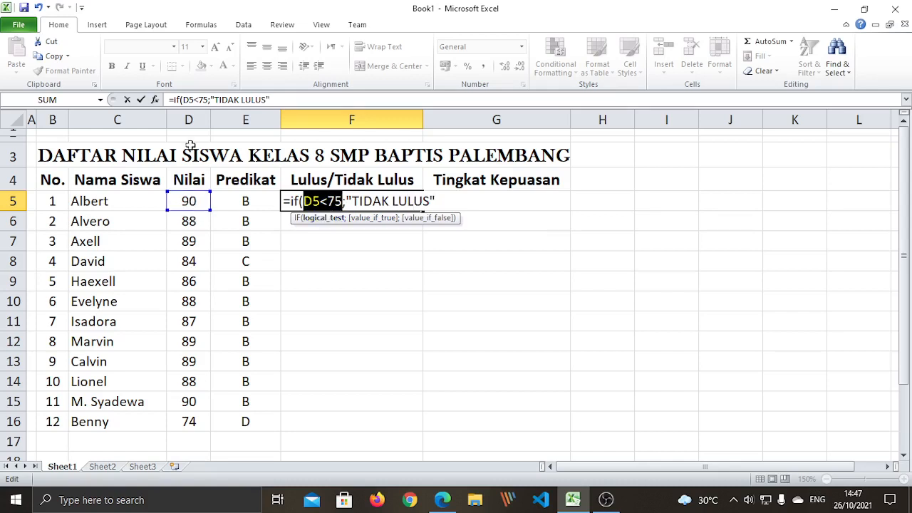
pyautogui.click(435, 202)
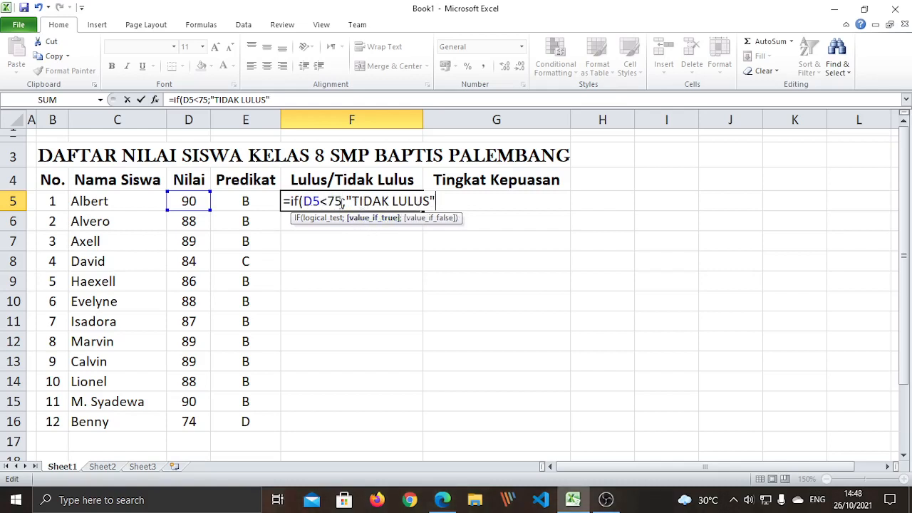
pyautogui.moveTo(307, 201); pyautogui.dragTo(343, 201)
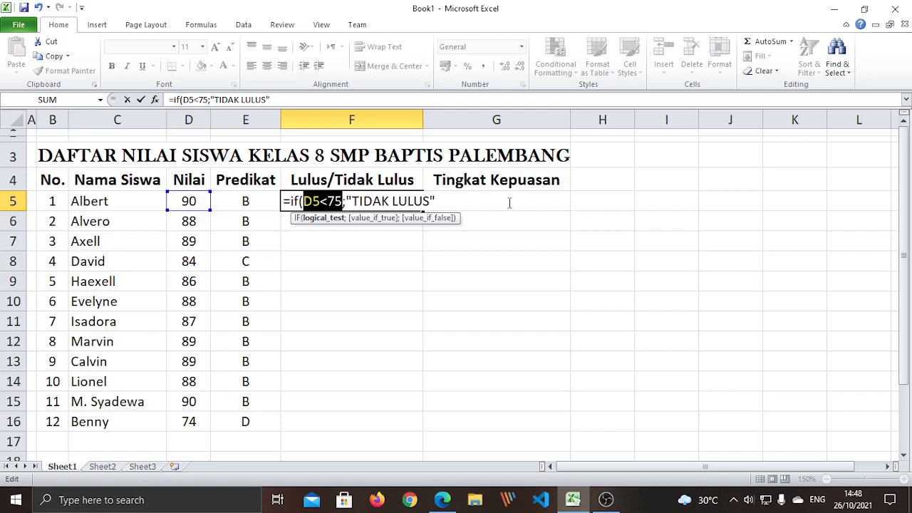
pyautogui.click(440, 199)
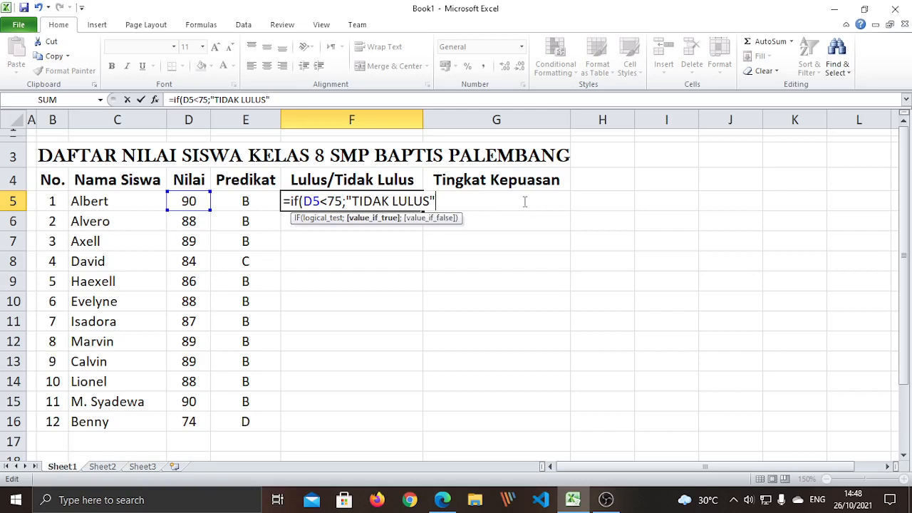
pyautogui.write(';')
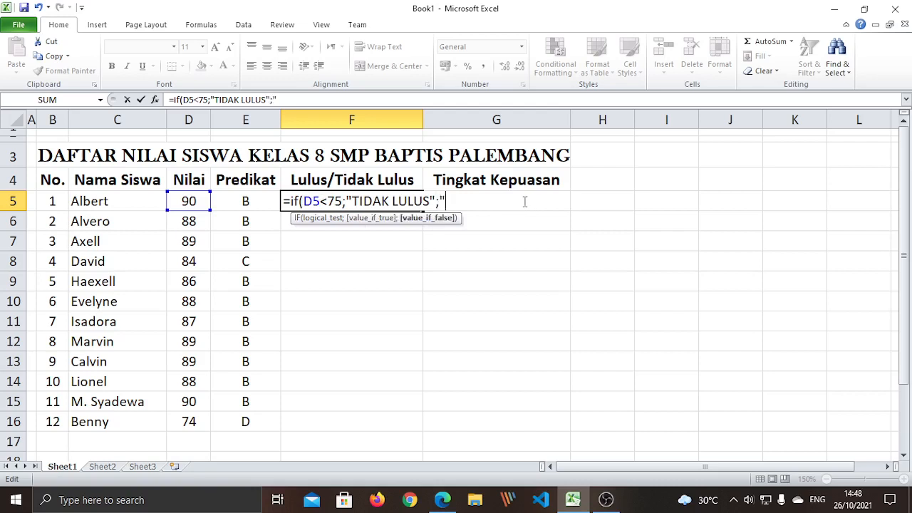
pyautogui.write('"LULUS"')
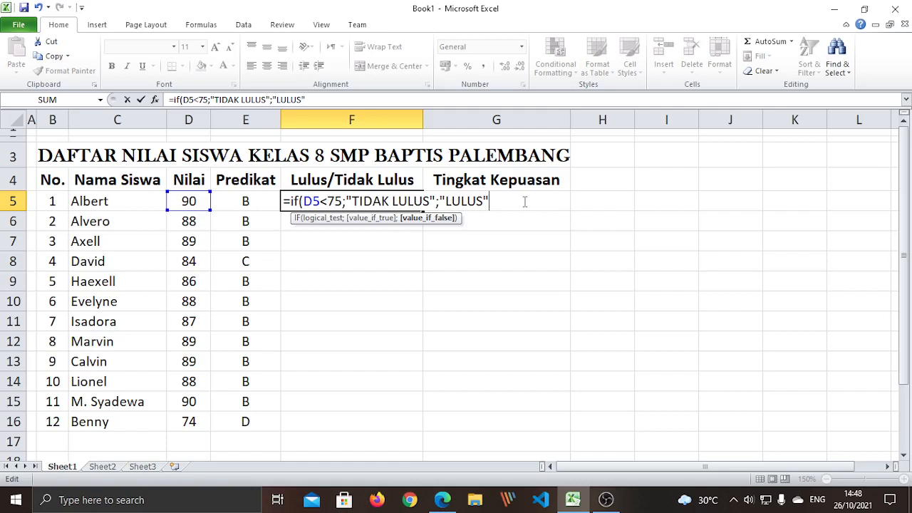
pyautogui.write(')')
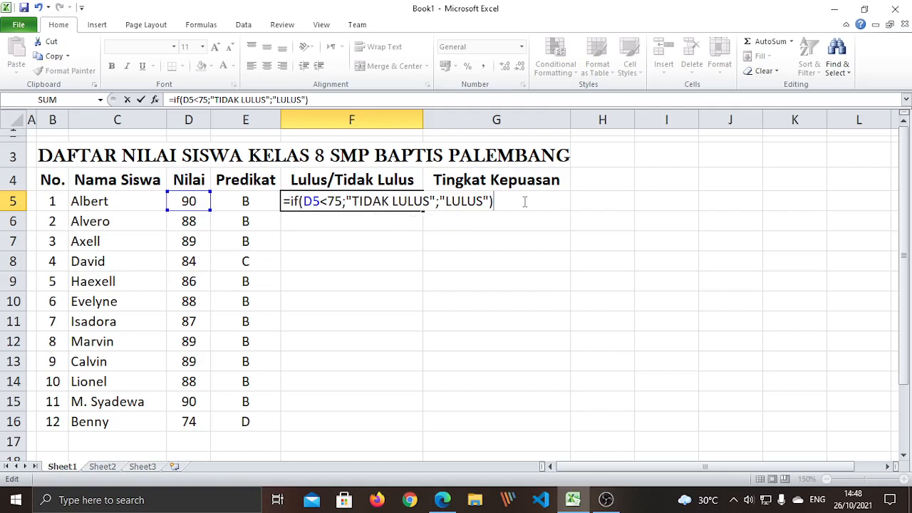
pyautogui.press('Return')
pyautogui.click(327, 269)
pyautogui.click(320, 201)
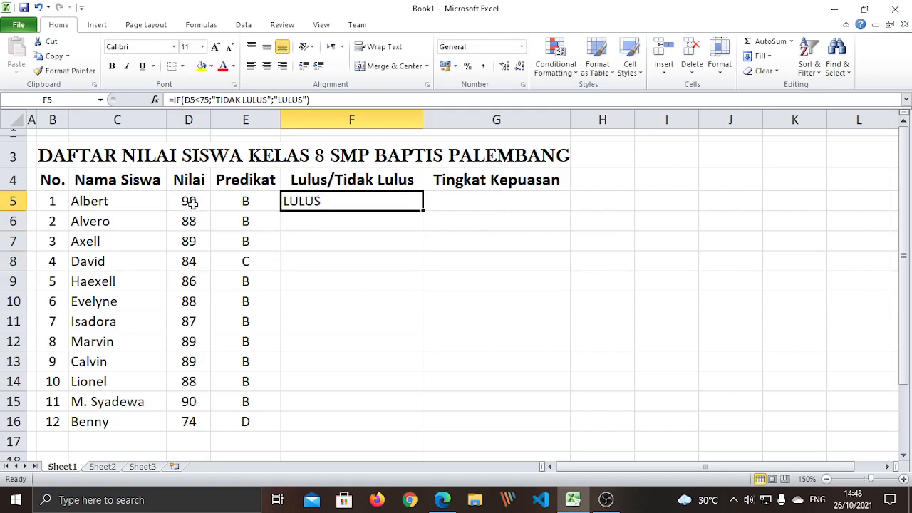
# Copy F5's pass/fail formula and paste it as formulas only into F6:F16
pyautogui.rightClick(316, 204)
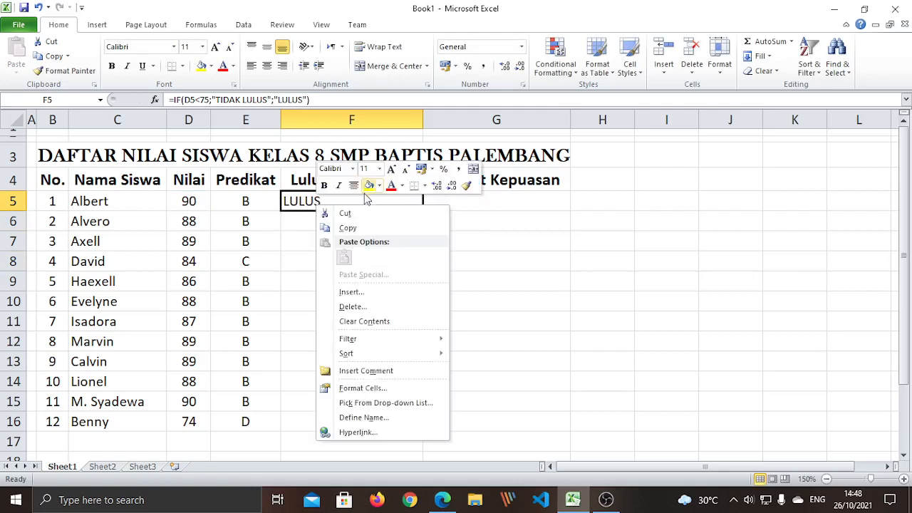
pyautogui.click(349, 228)
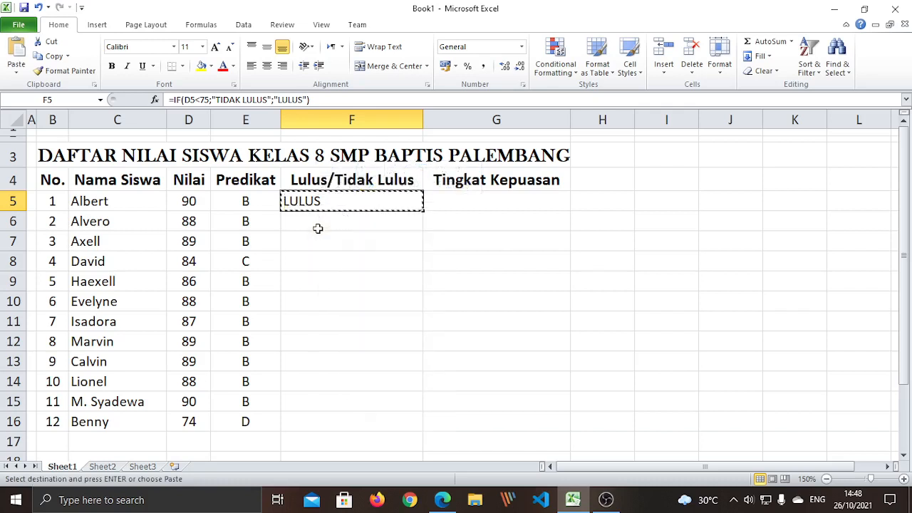
pyautogui.click(316, 224)
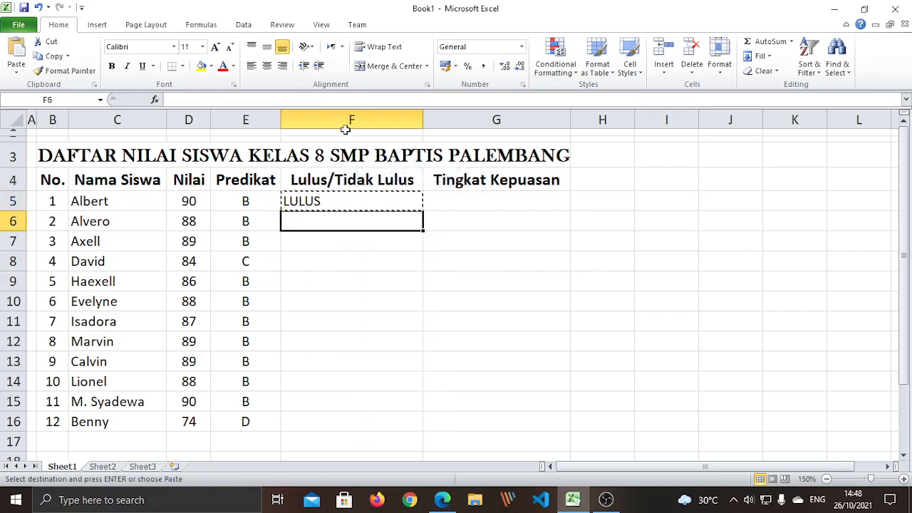
pyautogui.moveTo(334, 223); pyautogui.dragTo(350, 421)
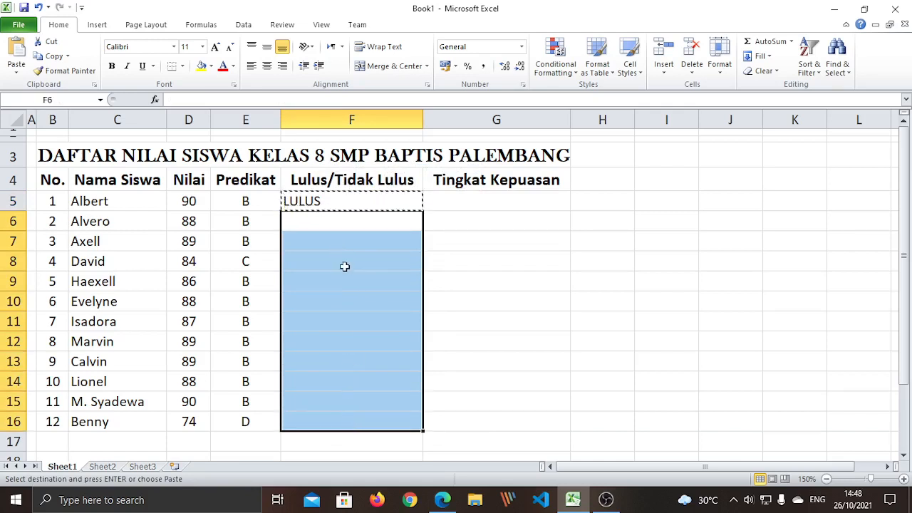
pyautogui.rightClick(345, 268)
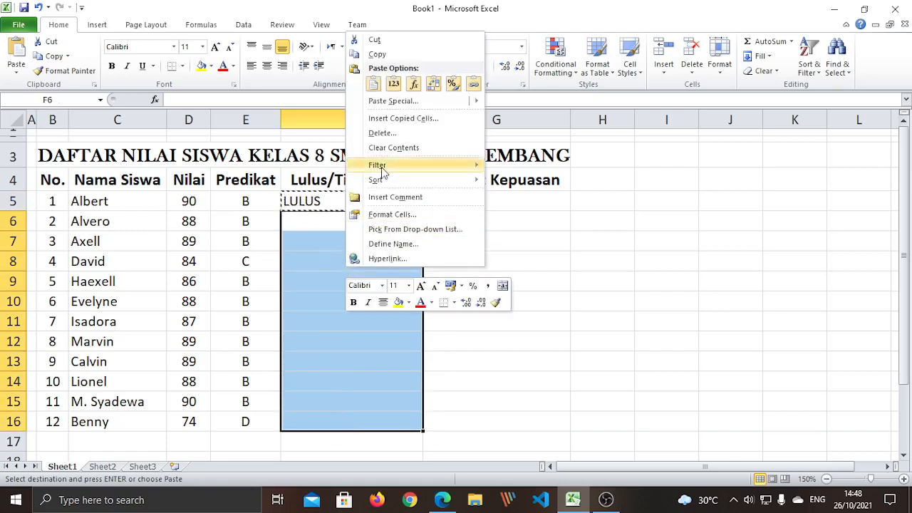
pyautogui.moveTo(396, 101)
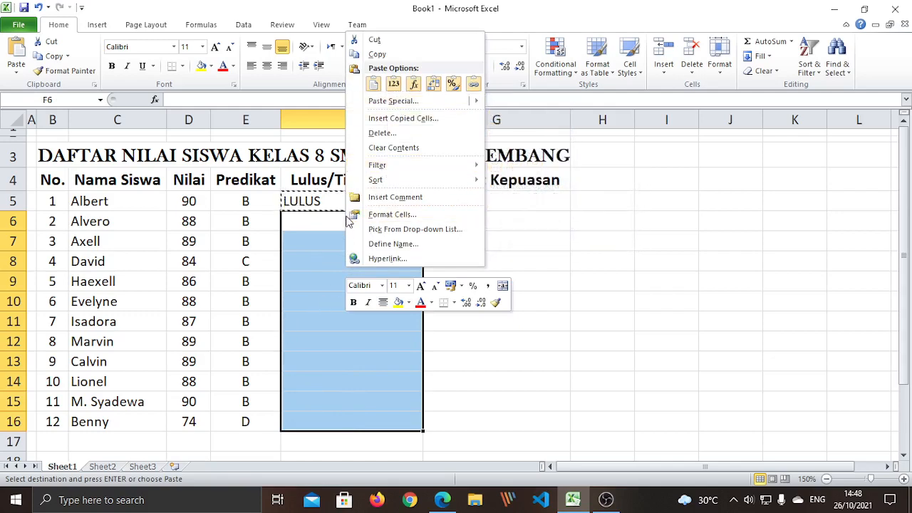
pyautogui.click(419, 86)
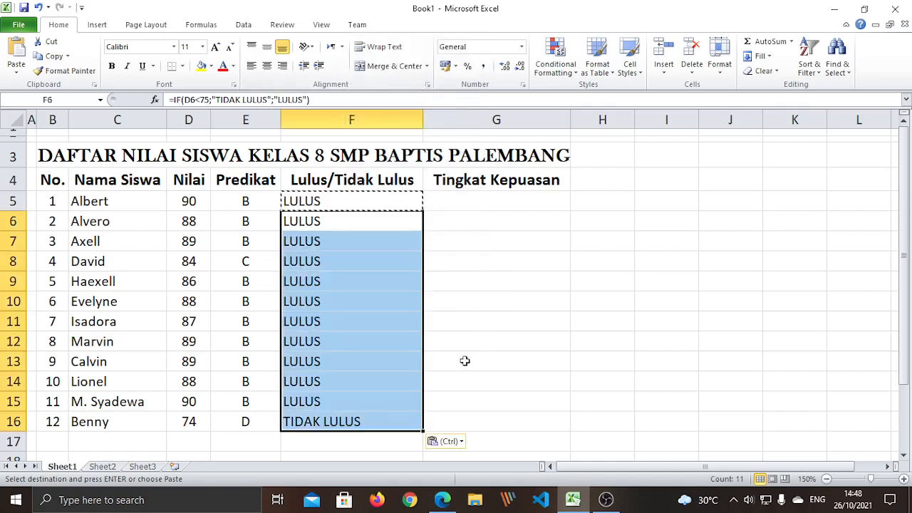
pyautogui.click(459, 405)
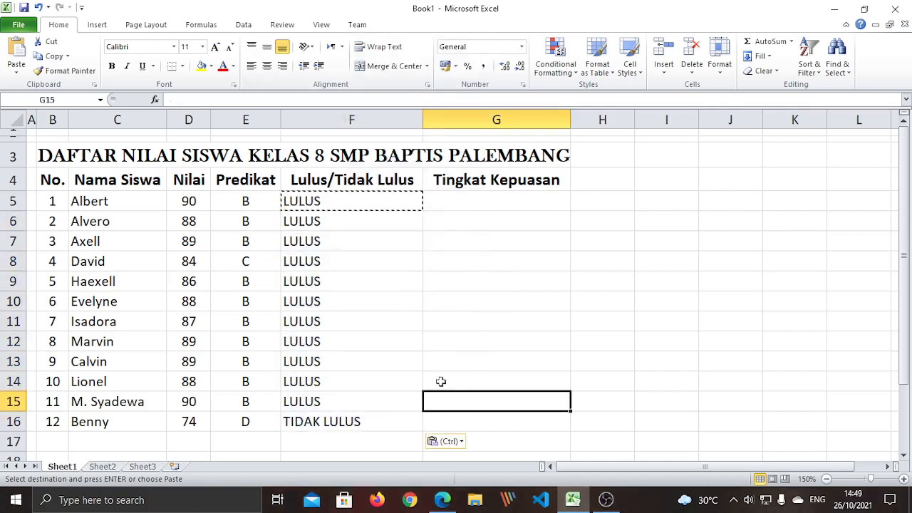
pyautogui.click(192, 422)
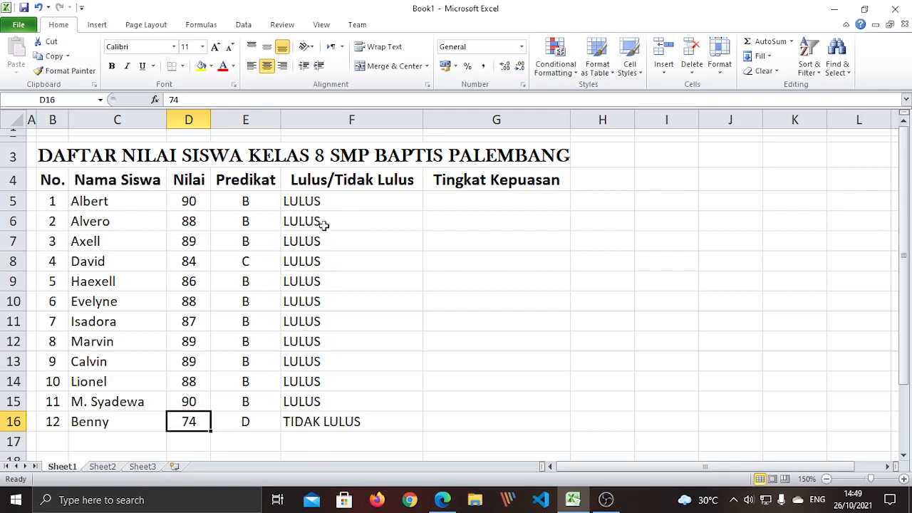
pyautogui.moveTo(333, 201); pyautogui.dragTo(341, 421)
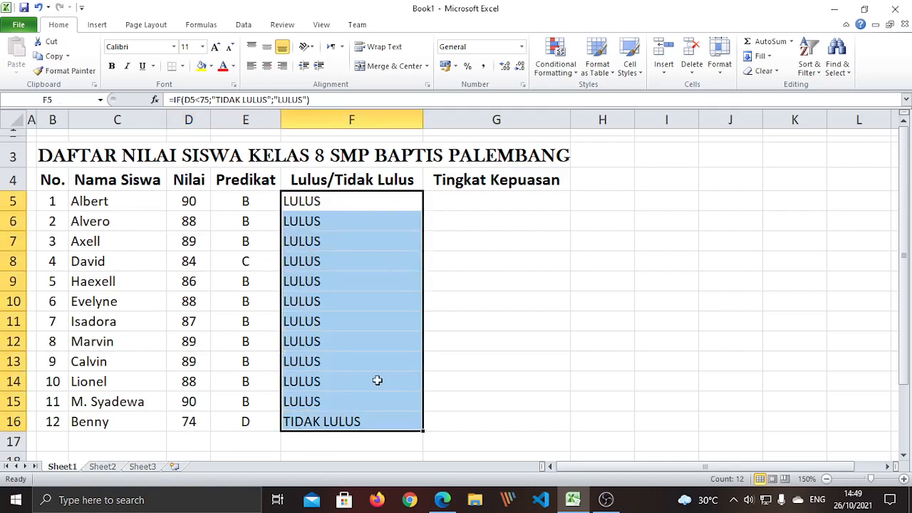
pyautogui.click(266, 68)
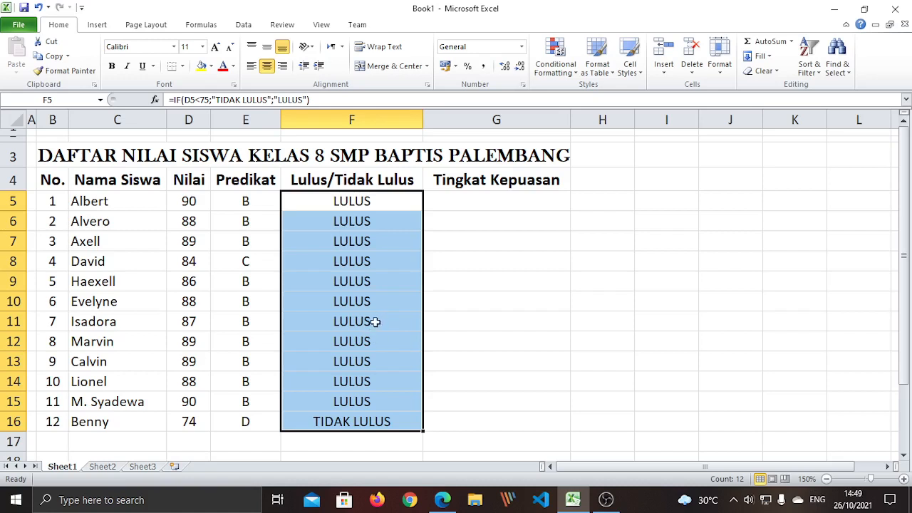
pyautogui.click(479, 325)
pyautogui.click(526, 446)
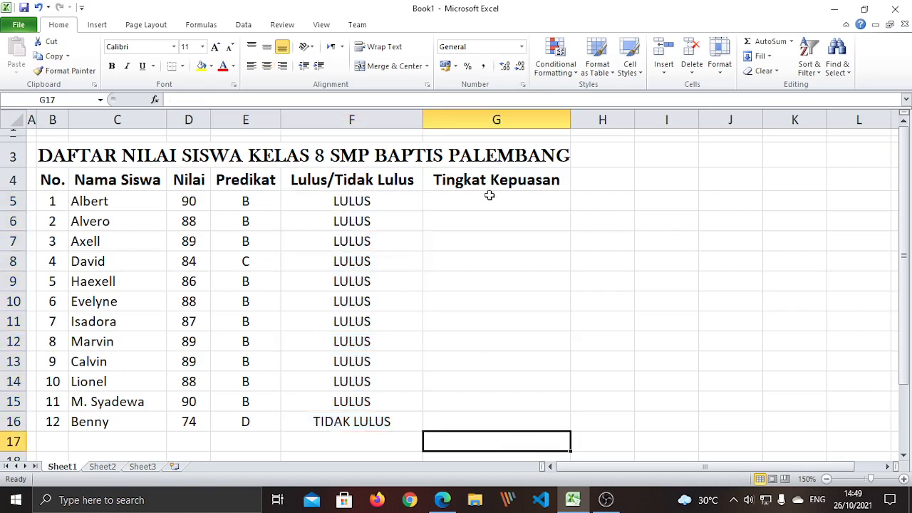
pyautogui.click(490, 197)
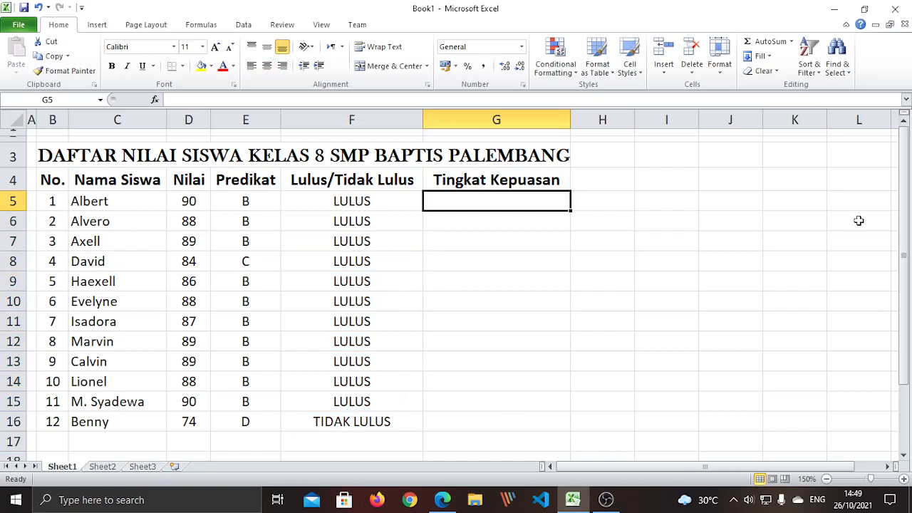
pyautogui.click(332, 278)
pyautogui.moveTo(197, 200); pyautogui.dragTo(192, 422)
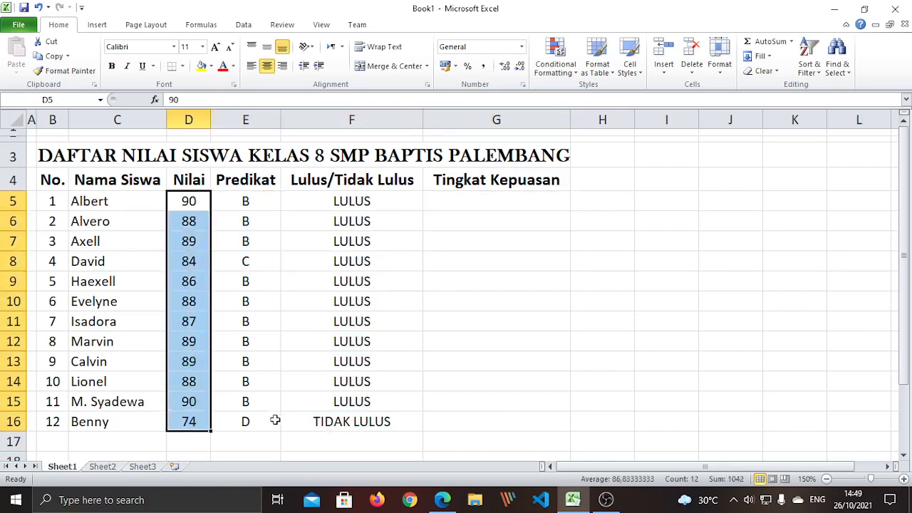
pyautogui.click(490, 202)
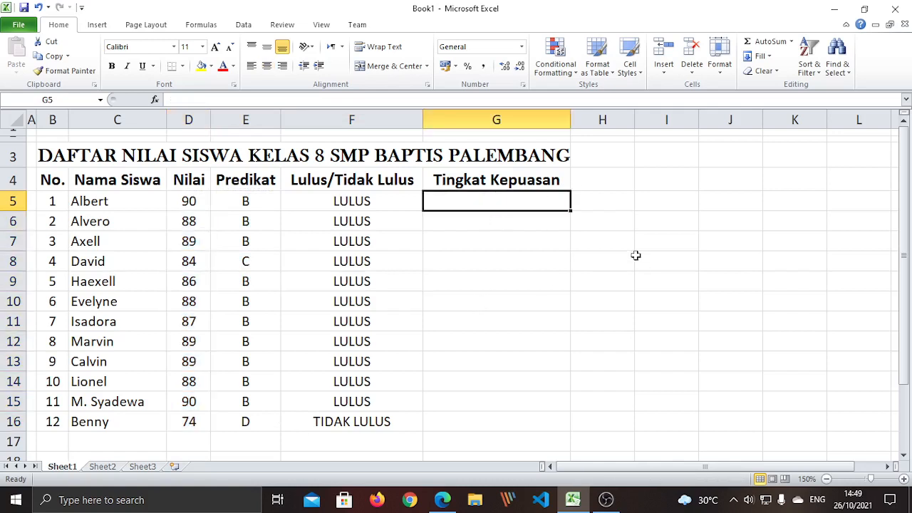
pyautogui.click(639, 223)
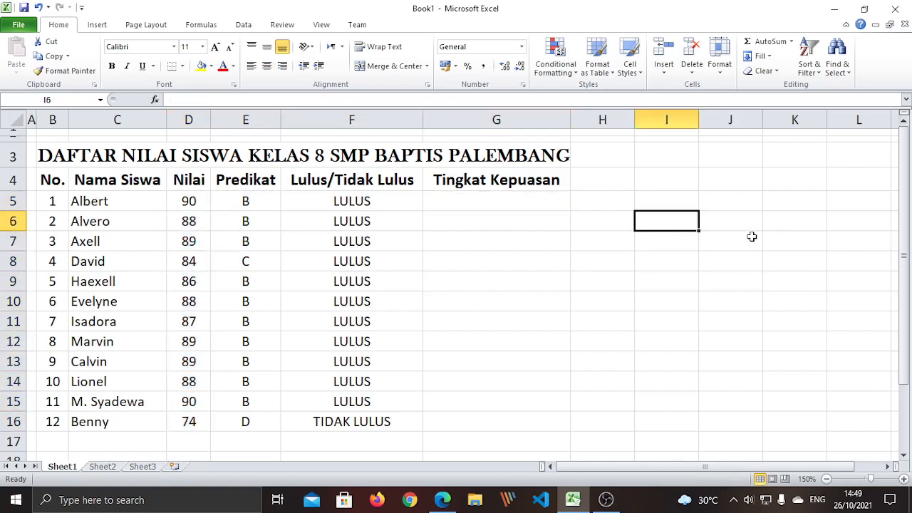
pyautogui.press('Right')
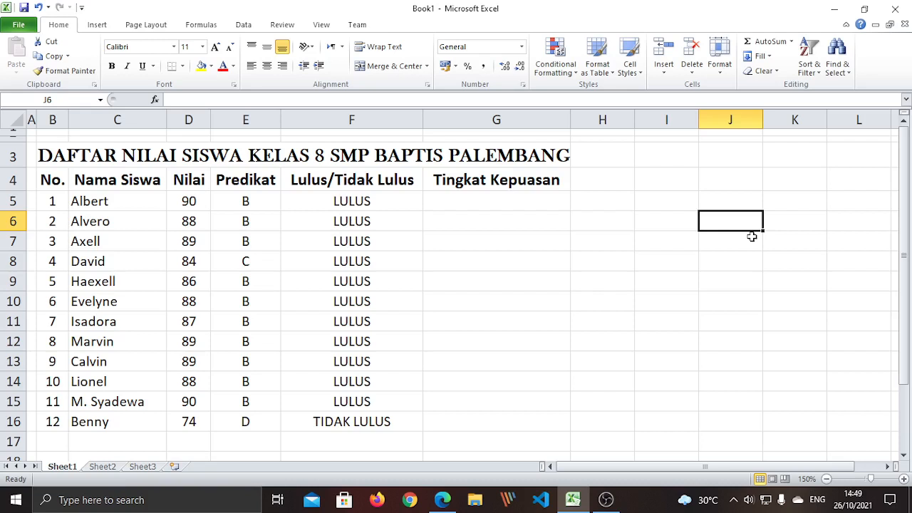
# Enter Sangat Memuaskan, Memuaskan, Cukup Memuaskan and Tidak Memuaskan down J6:J9
pyautogui.write('Sangat M')
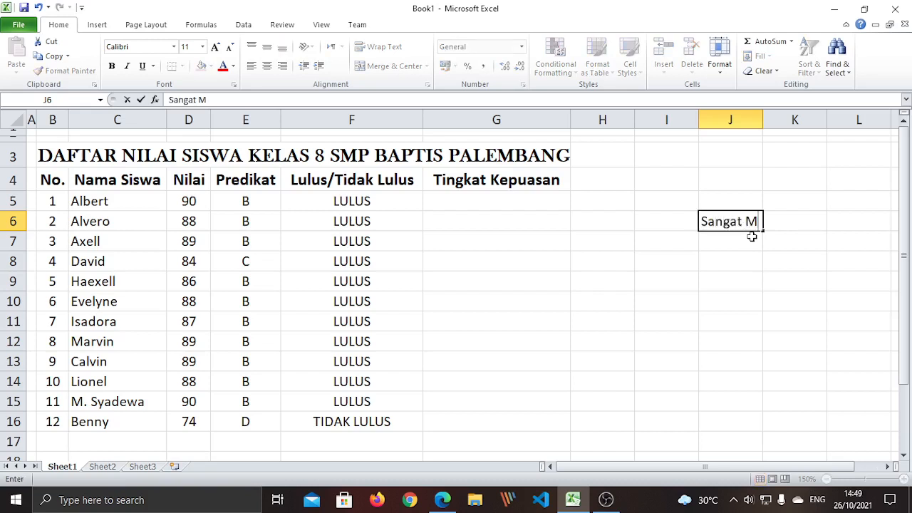
pyautogui.write('emuaskan')
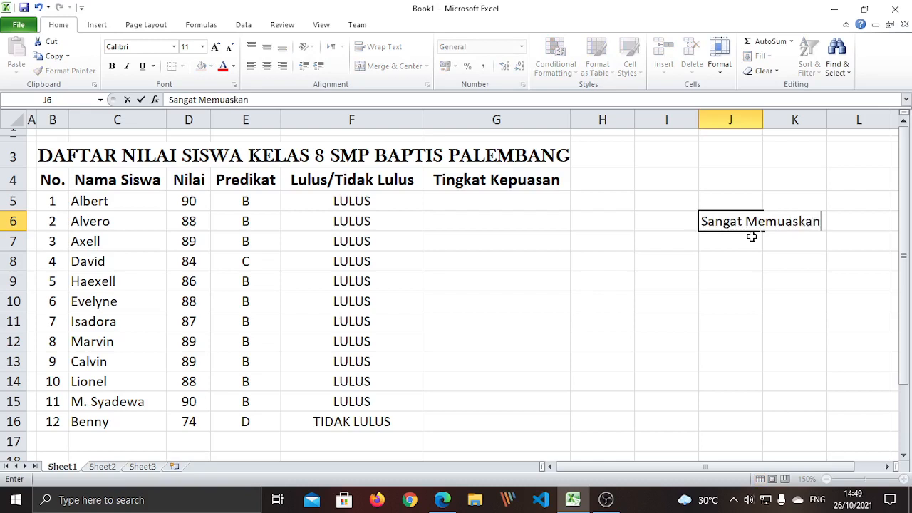
pyautogui.press('Return')
pyautogui.write('Memuaskan')
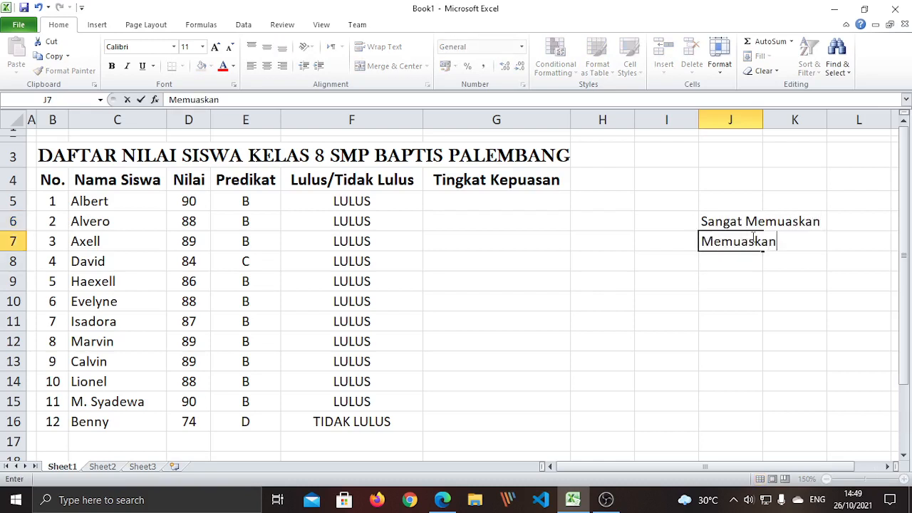
pyautogui.press('Return')
pyautogui.write('C')
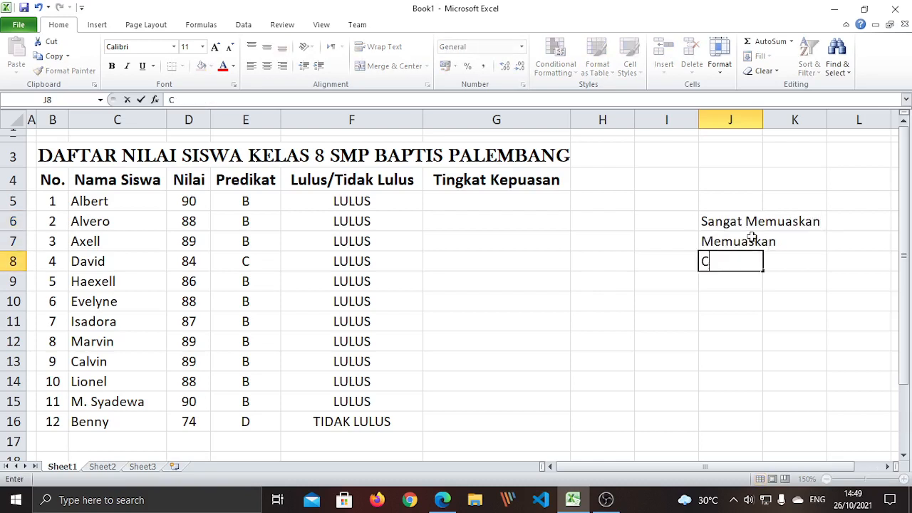
pyautogui.write('ukup Memu')
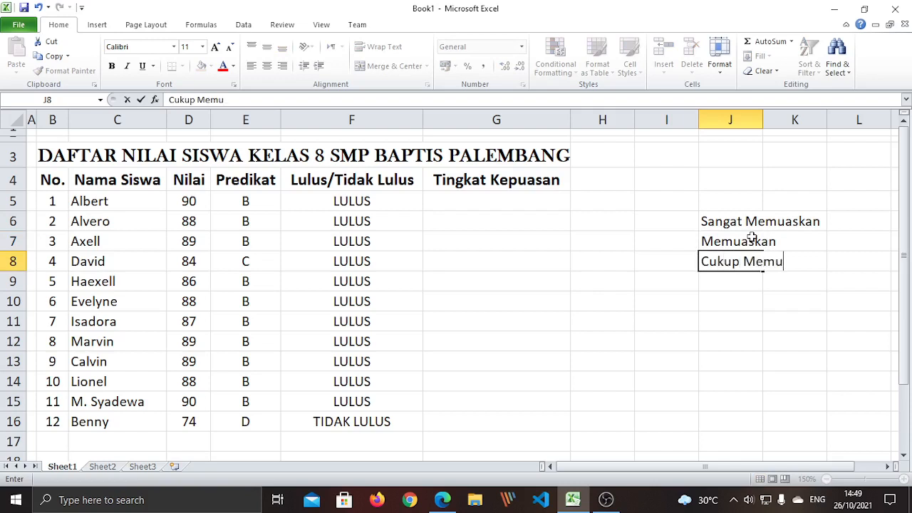
pyautogui.write('askan')
pyautogui.press('Return')
pyautogui.write('T')
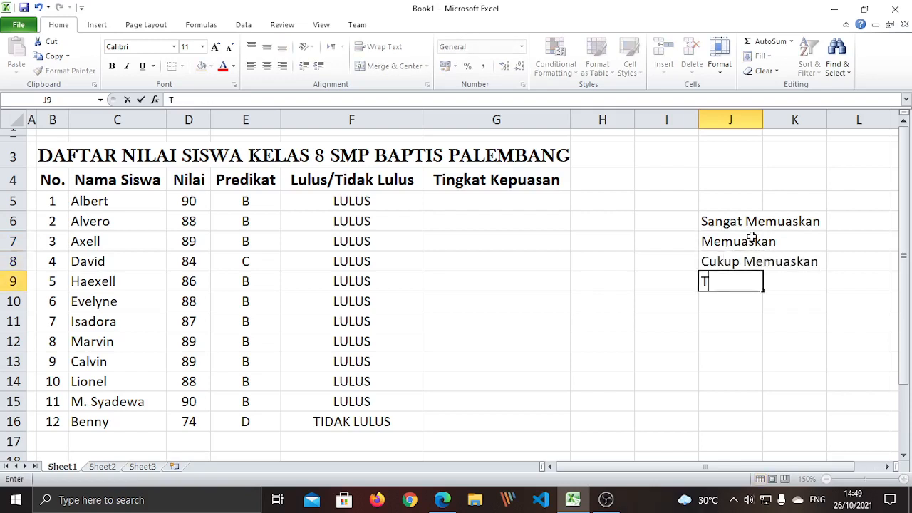
pyautogui.write('idak Memuaskan')
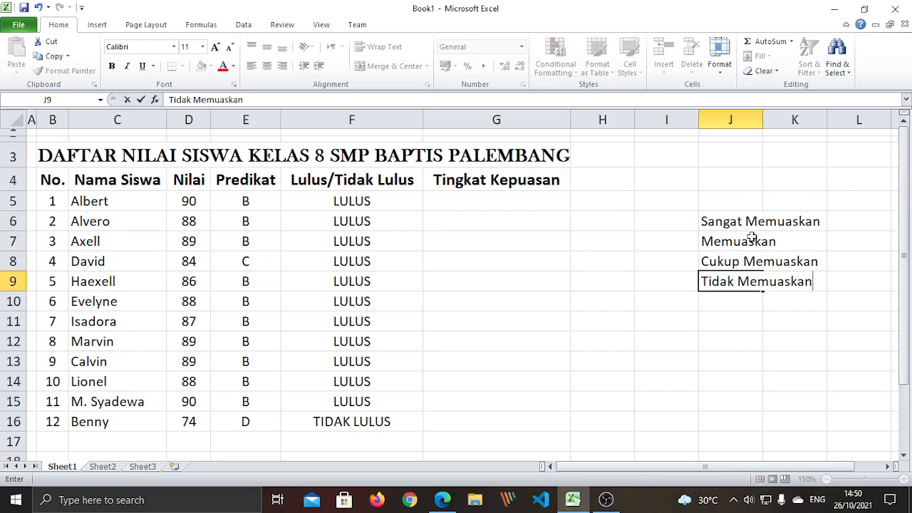
pyautogui.press('Return')
# Review the J6 entry and the Predikat formula in E5, then select I6
pyautogui.click(779, 359)
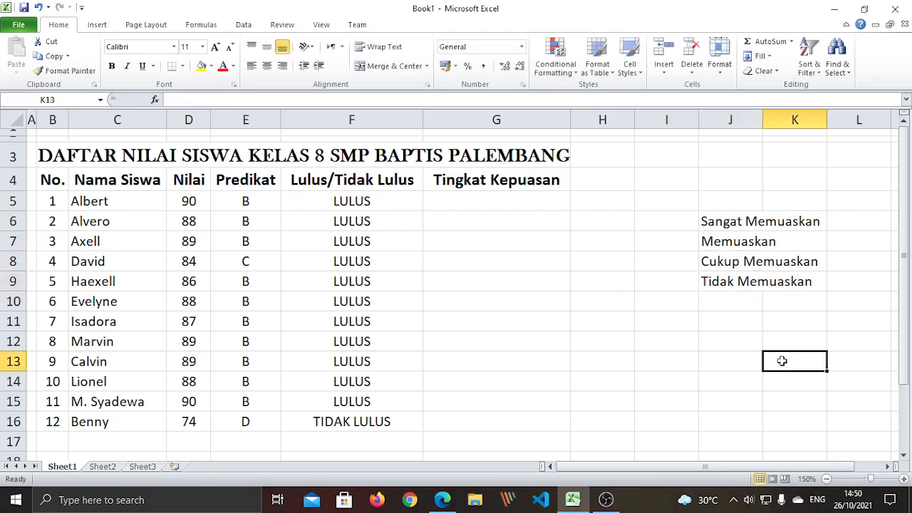
pyautogui.click(748, 218)
pyautogui.click(768, 387)
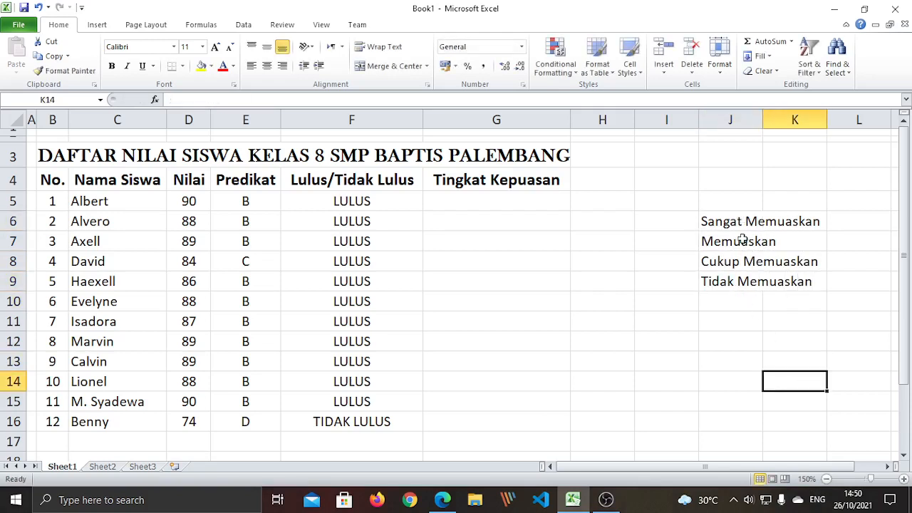
pyautogui.click(735, 227)
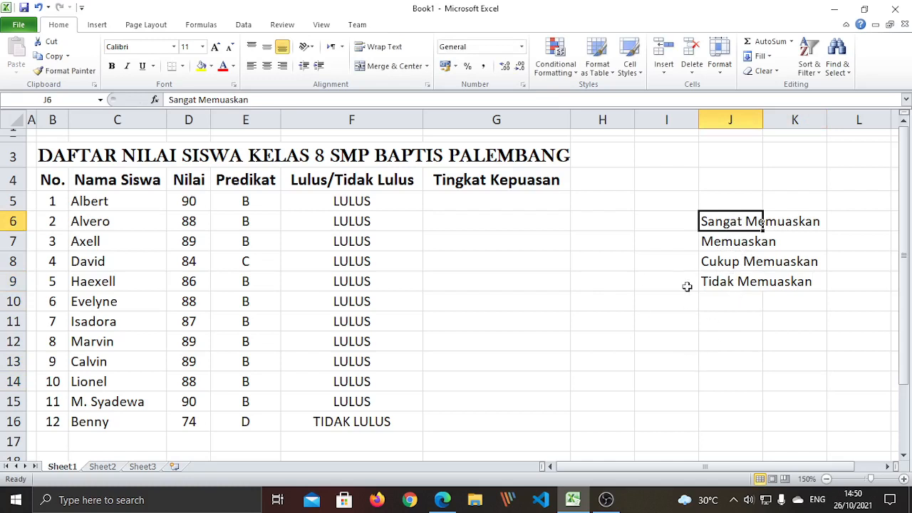
pyautogui.click(720, 360)
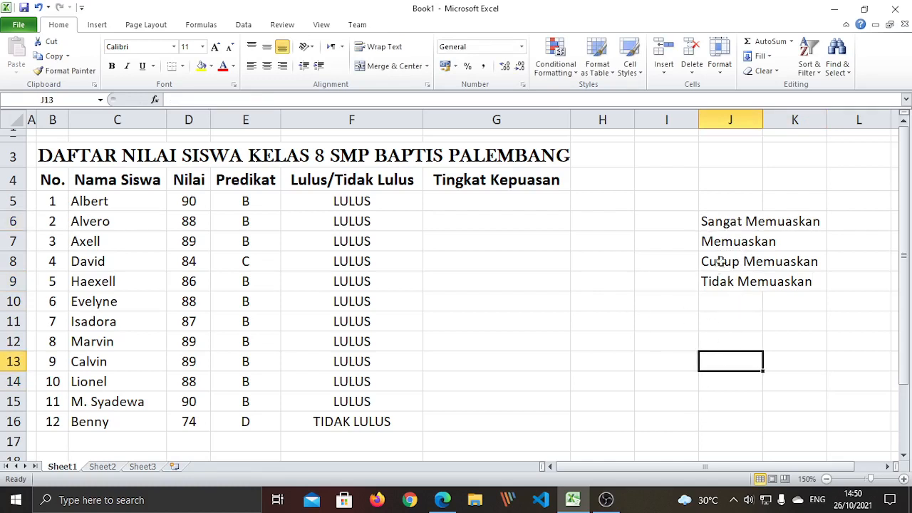
pyautogui.click(518, 197)
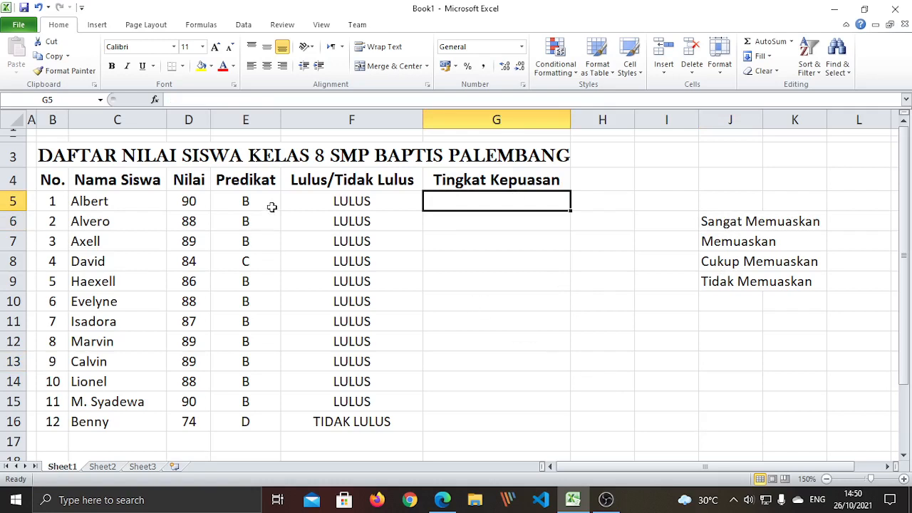
pyautogui.click(265, 203)
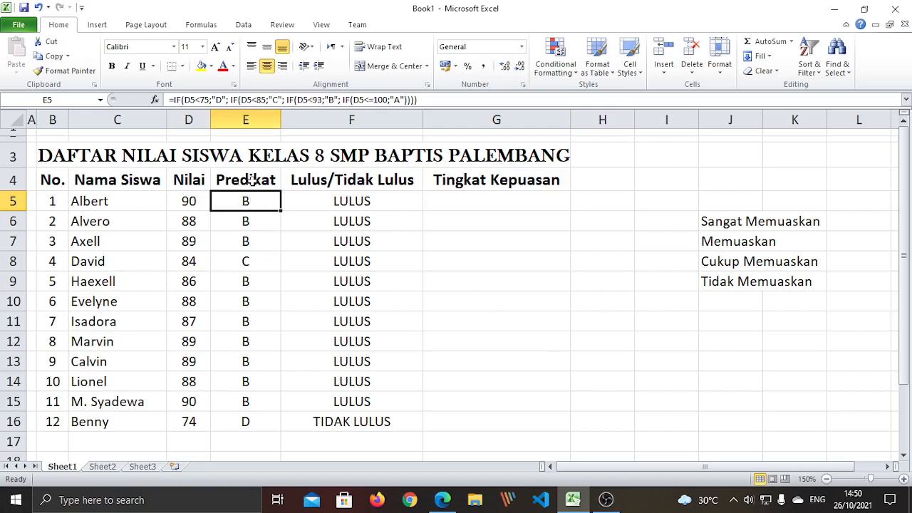
pyautogui.click(527, 278)
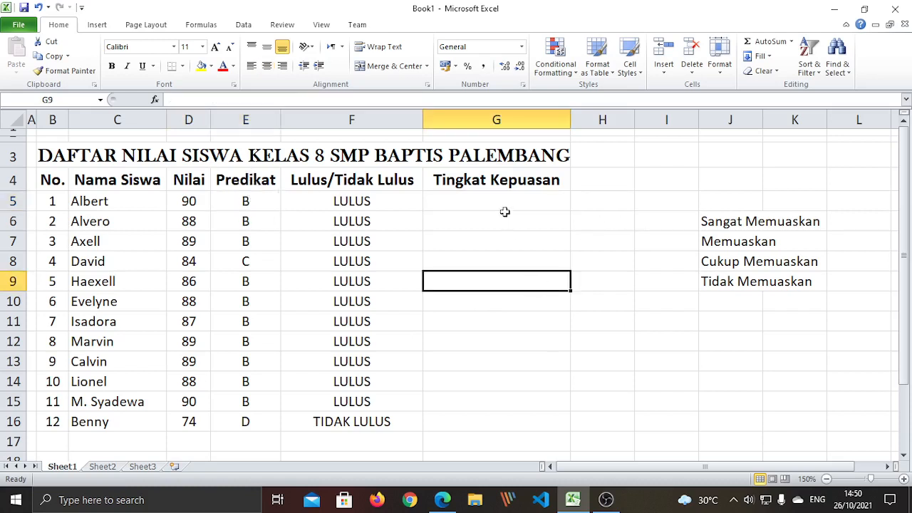
pyautogui.click(501, 198)
pyautogui.click(669, 221)
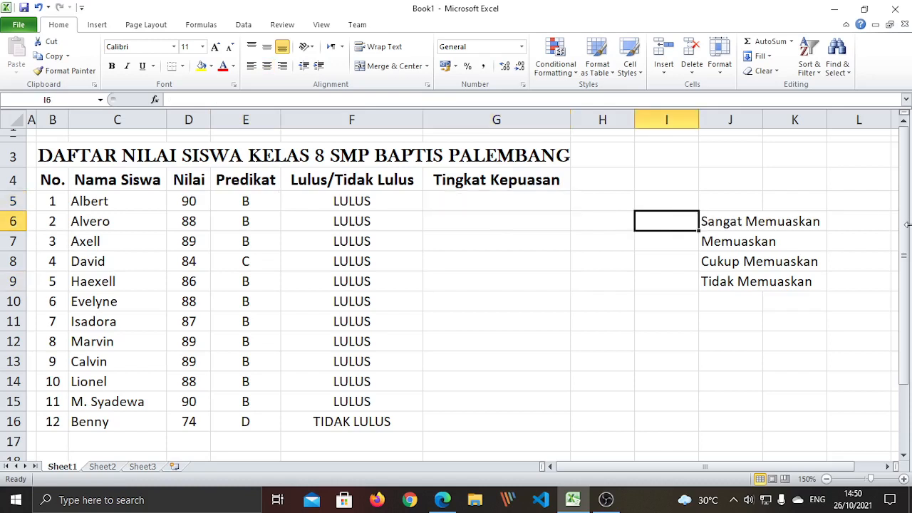
# Enter grades A, B, C and D down I6:I9, then select G5
pyautogui.write('A')
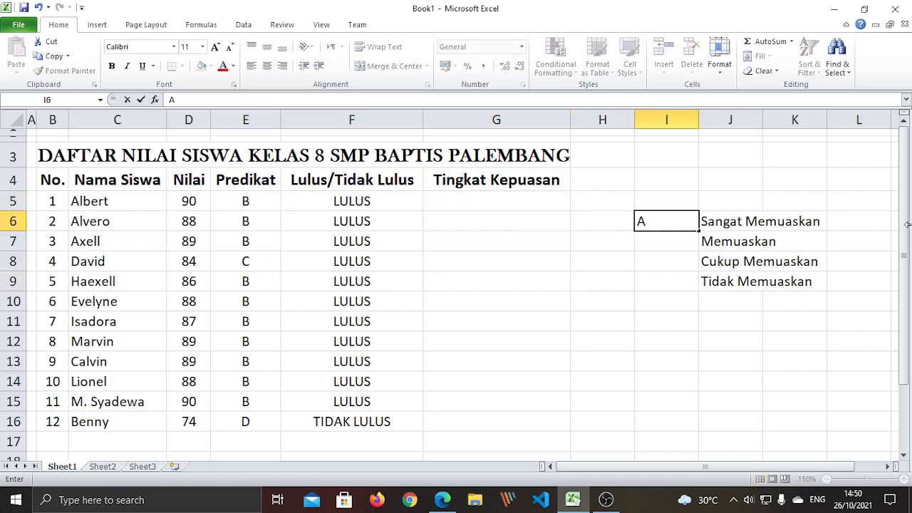
pyautogui.press('Return')
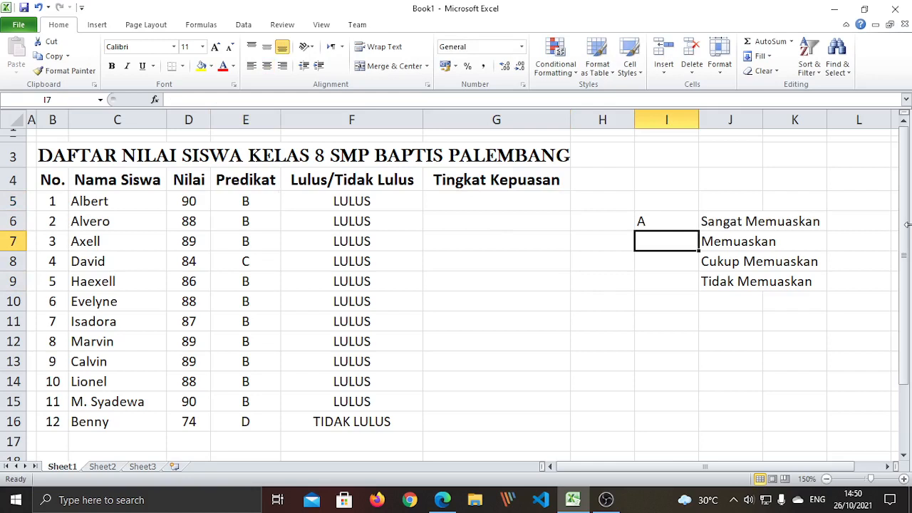
pyautogui.write('B')
pyautogui.press('Return')
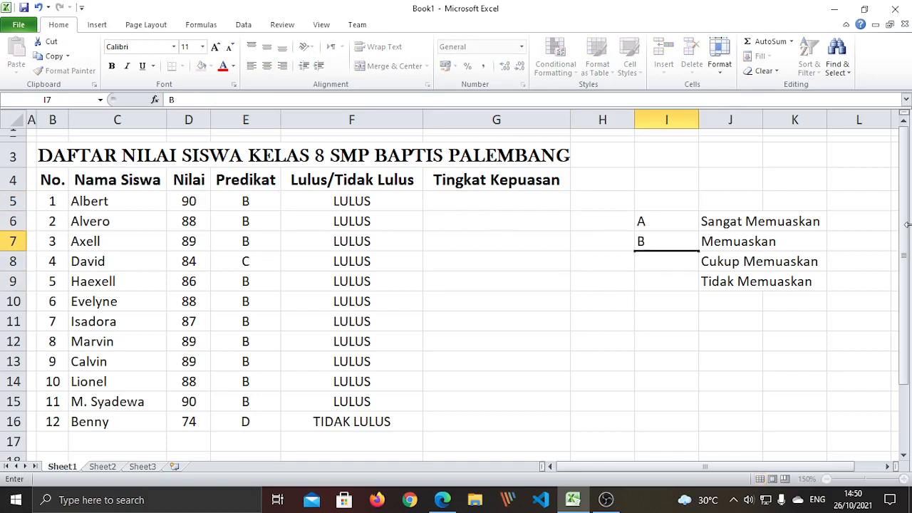
pyautogui.write('C')
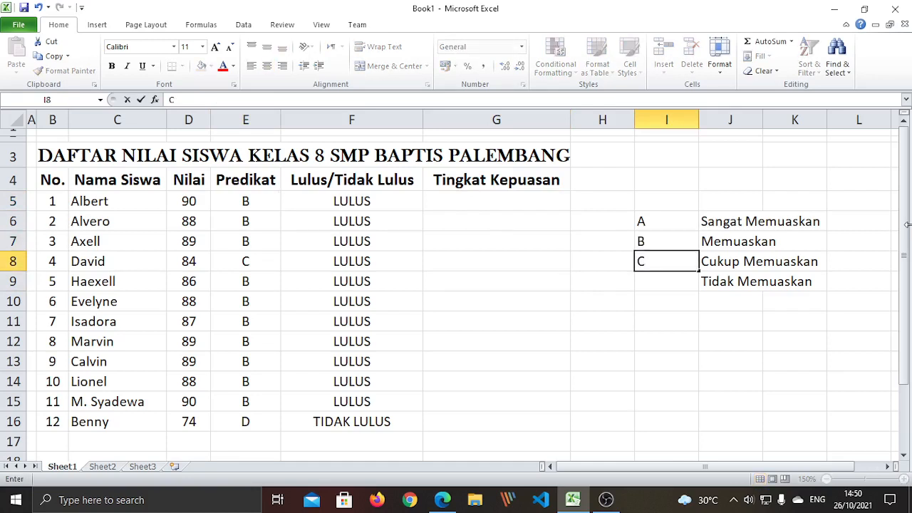
pyautogui.press('Return')
pyautogui.write('D')
pyautogui.press('Return')
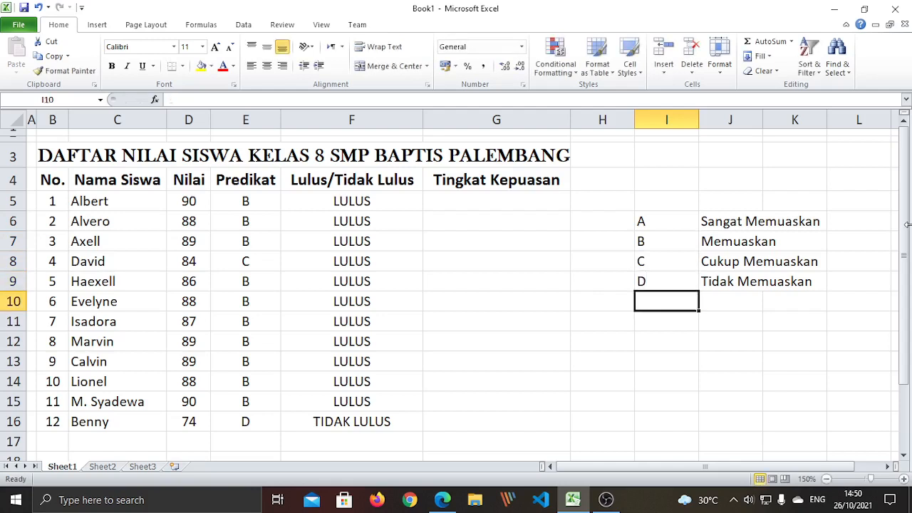
pyautogui.click(727, 378)
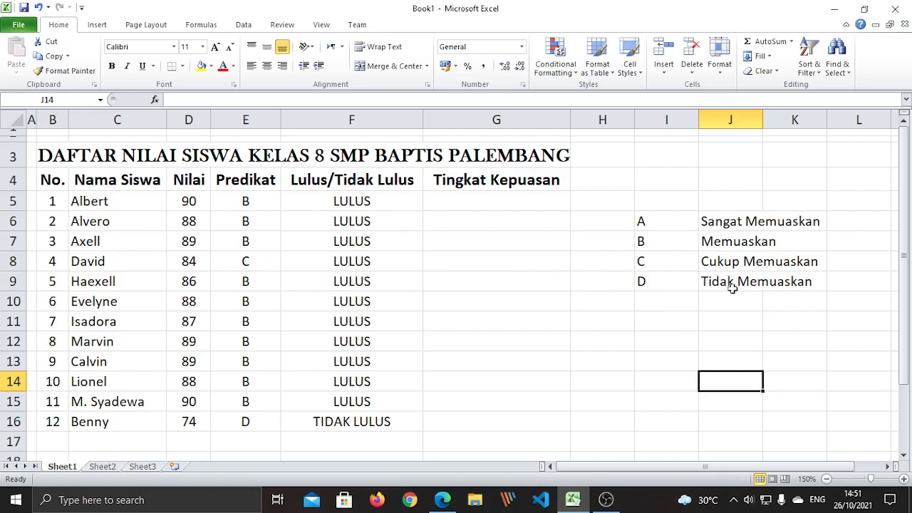
pyautogui.click(485, 402)
pyautogui.click(472, 208)
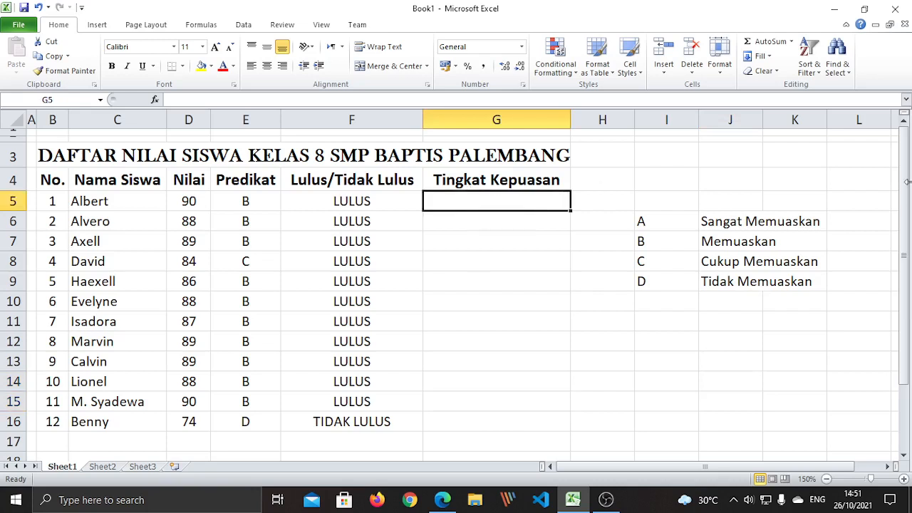
# Begin G5's formula as =IF(E5="A";"SANGAT MEMUASKAN"; and start a nested IF
pyautogui.write('=if(')
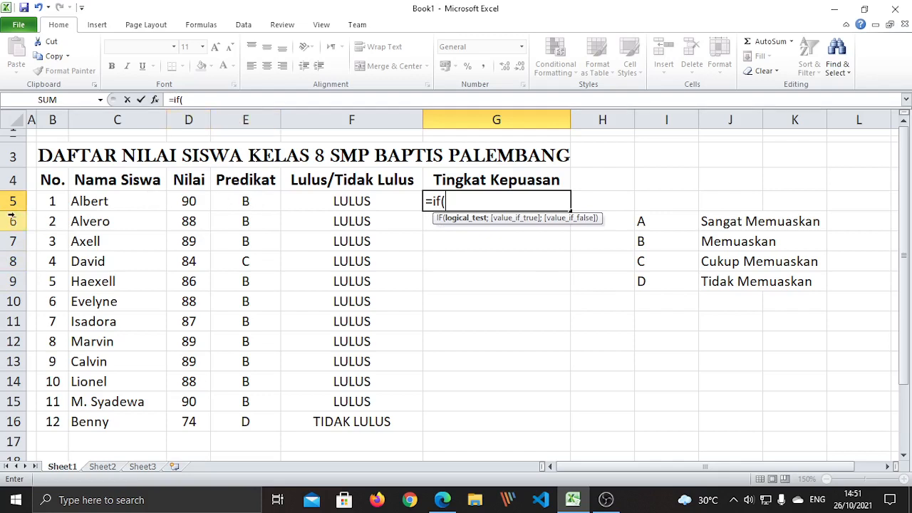
pyautogui.click(262, 201)
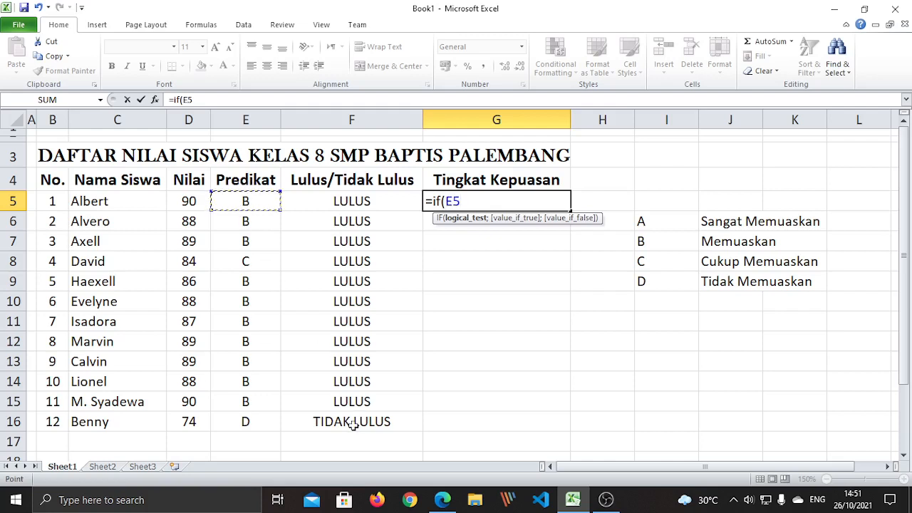
pyautogui.write('=')
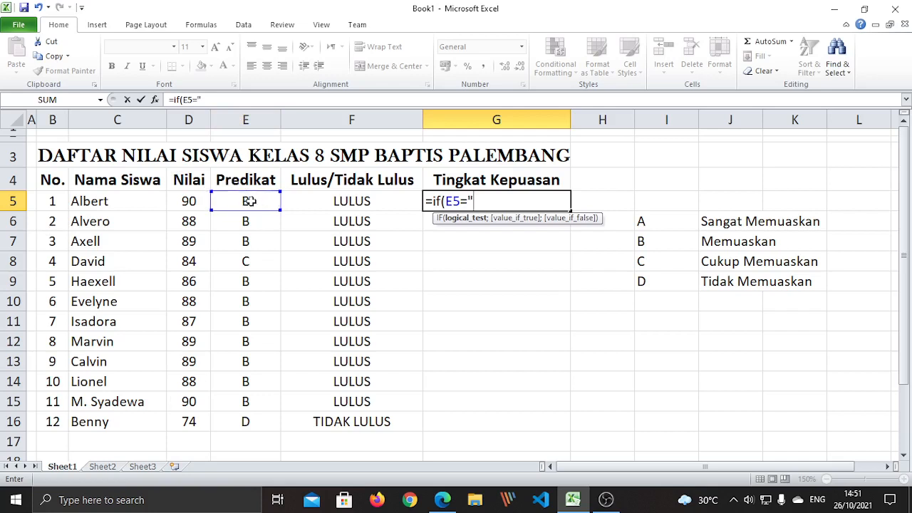
pyautogui.write('A')
pyautogui.doubleClick(471, 198)
pyautogui.doubleClick(489, 200)
pyautogui.click(495, 201)
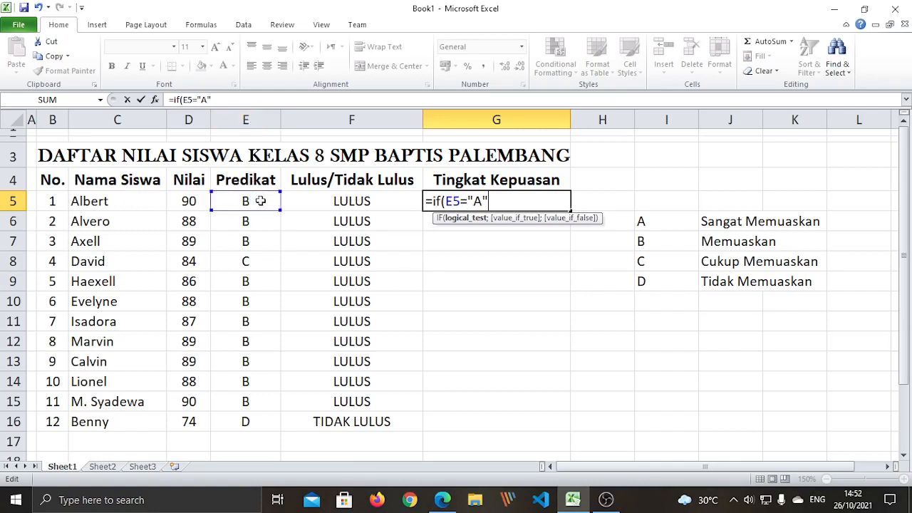
pyautogui.write(';')
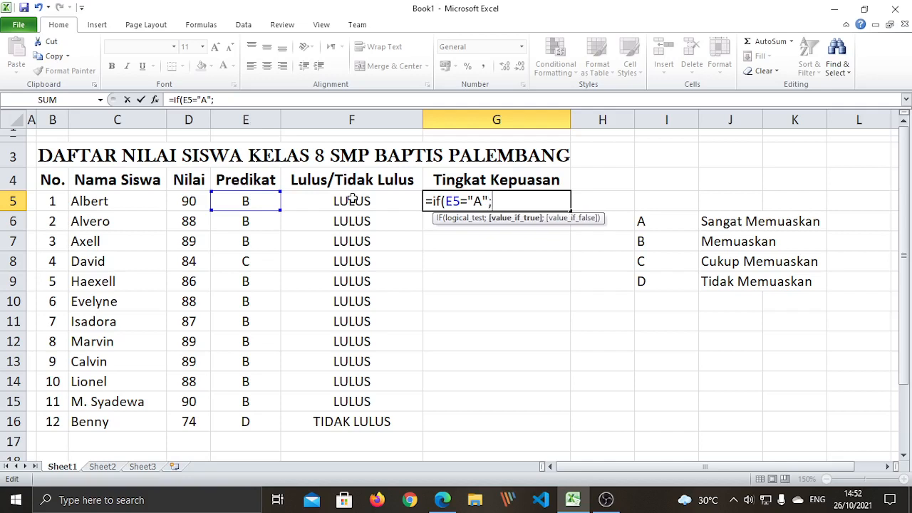
pyautogui.write('"SANGAT ')
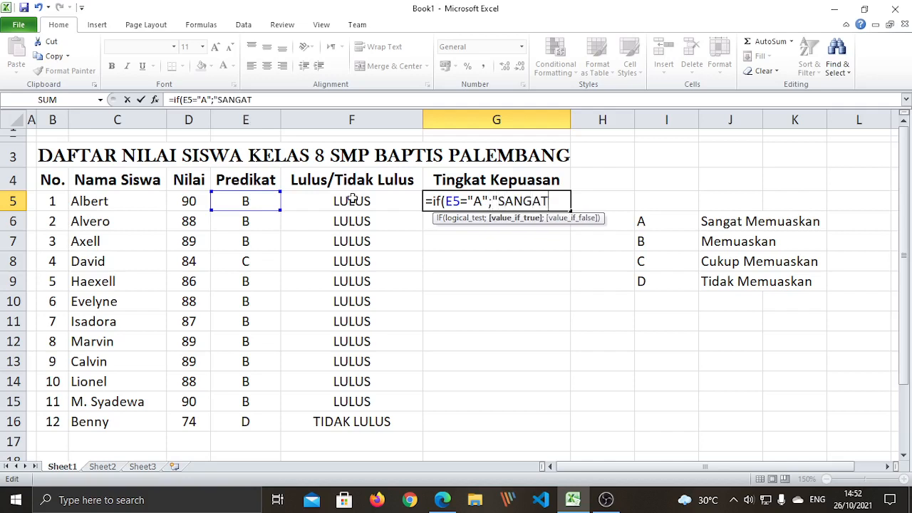
pyautogui.write('MEMUASKAN')
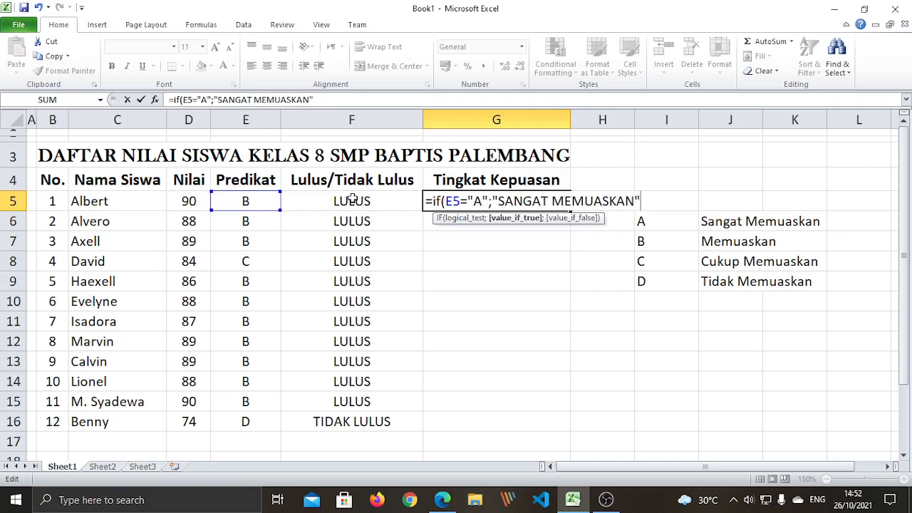
pyautogui.write('";')
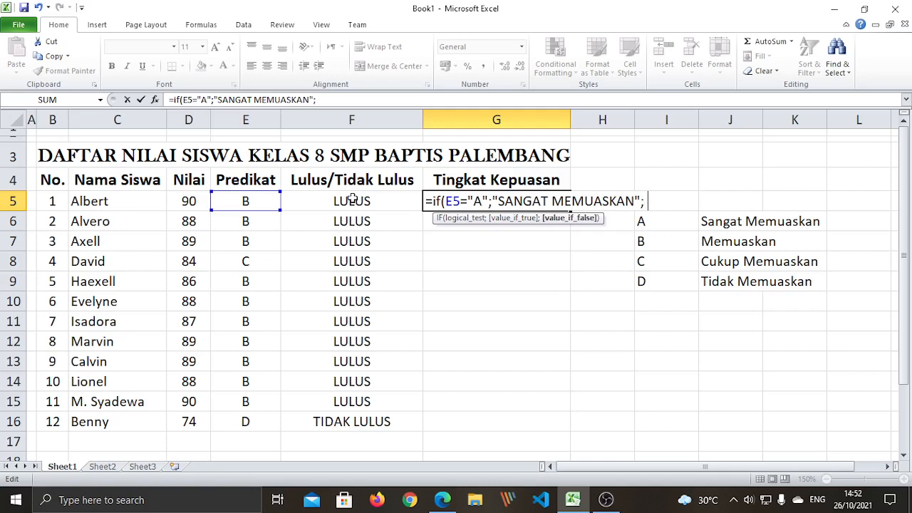
pyautogui.write(' if')
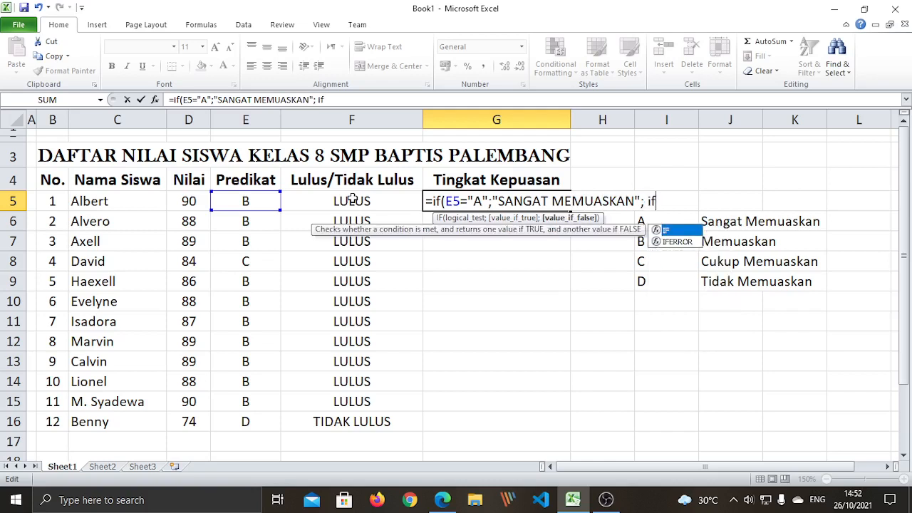
# Add the second test IF(E5="B";"MEMUASKAN"; and open a third IF
pyautogui.click(643, 202)
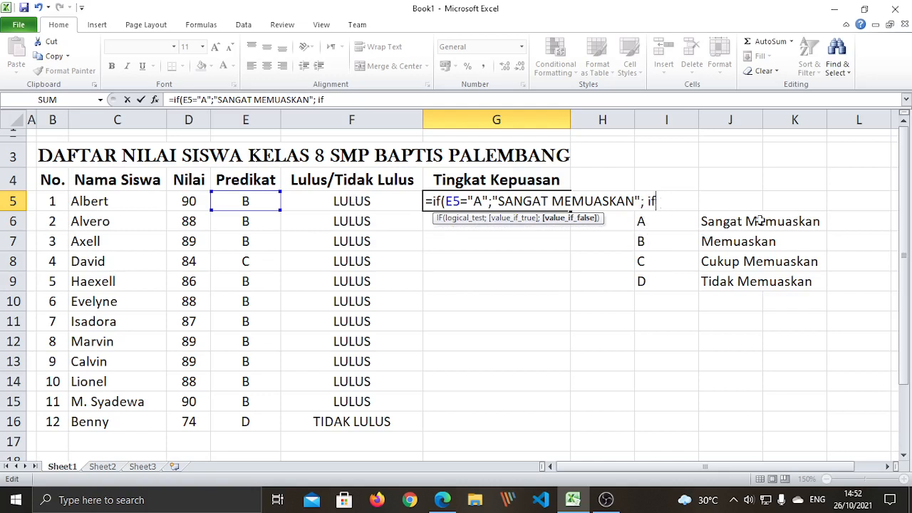
pyautogui.write('(')
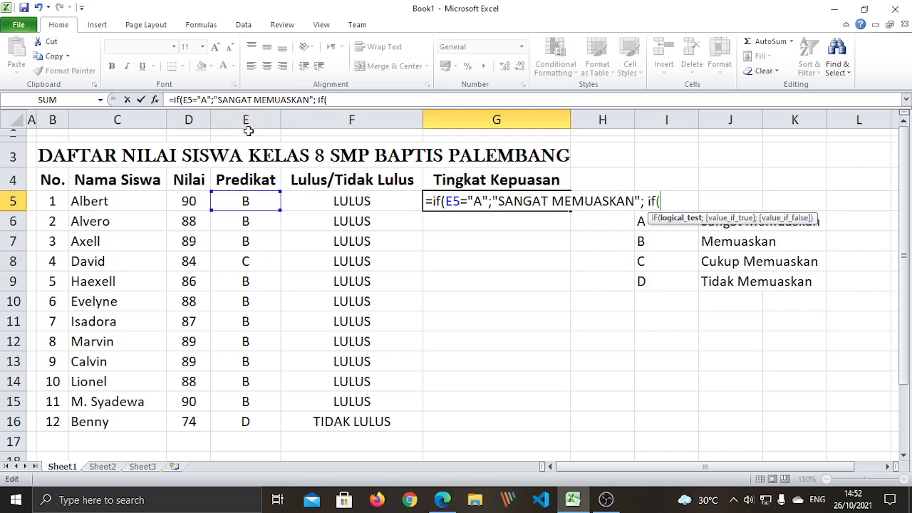
pyautogui.click(253, 201)
pyautogui.write('="B"')
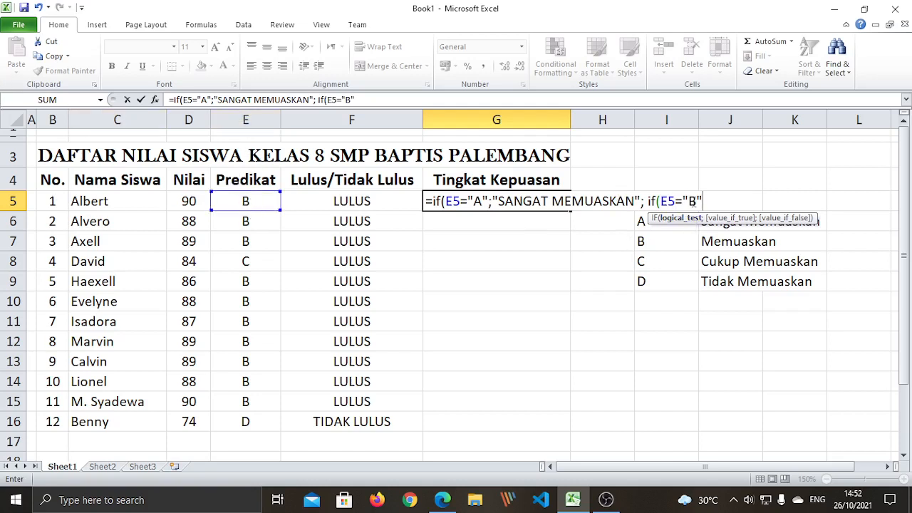
pyautogui.write(';')
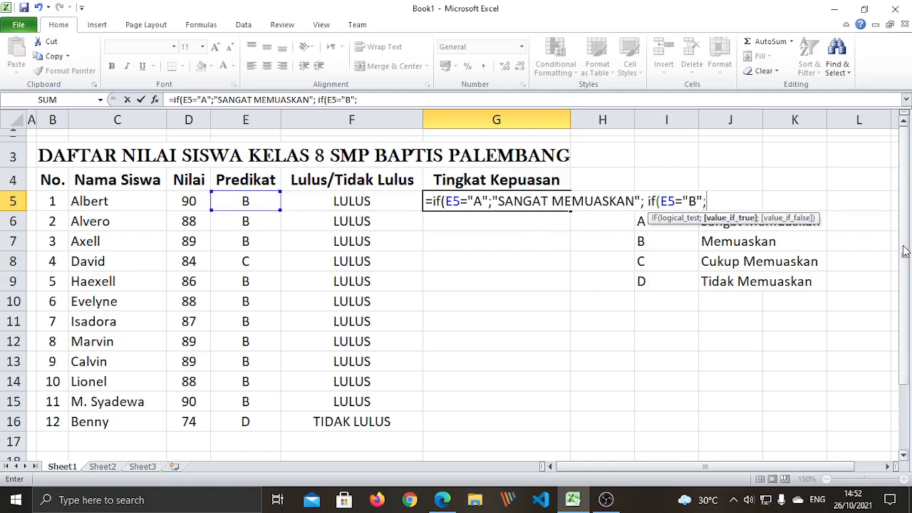
pyautogui.write('"MEM')
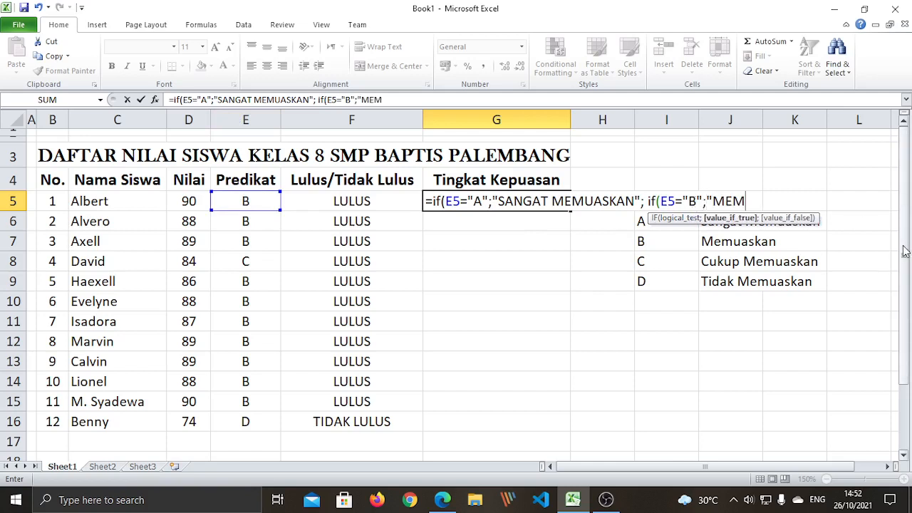
pyautogui.write('UASKAN')
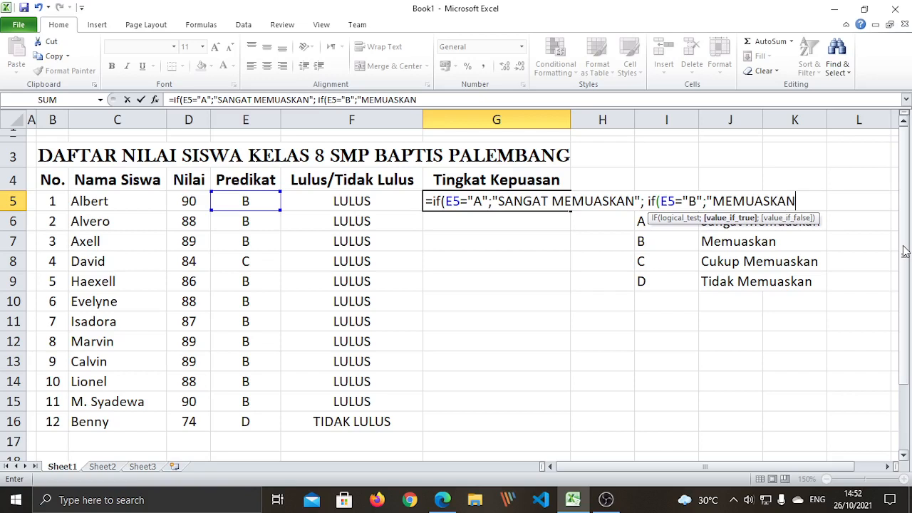
pyautogui.write('";')
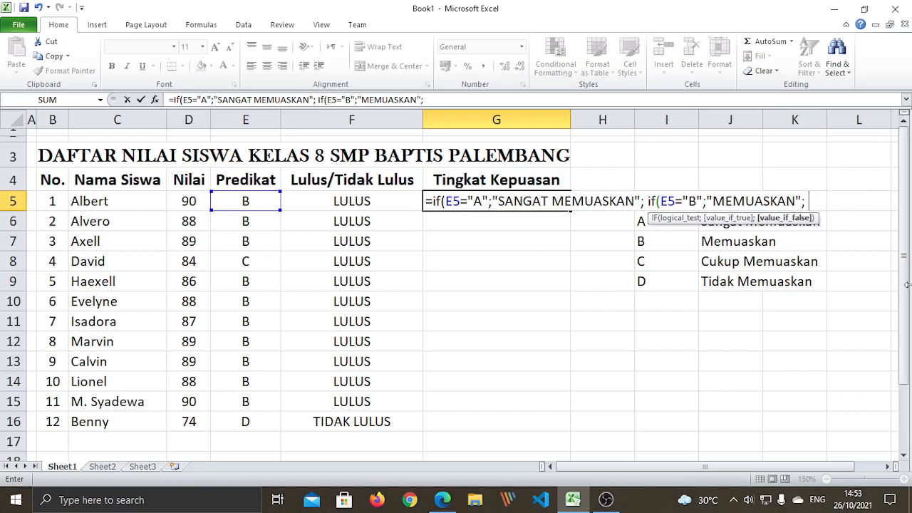
pyautogui.write(' if(')
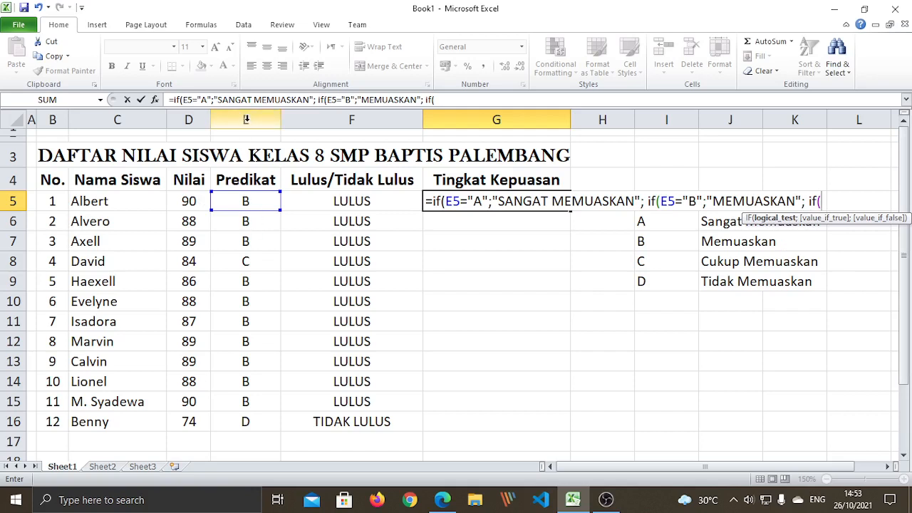
# Add IF tests for C (CUKUP MEMUASKAN) and D (TIDAK MEMUASKAN), closing all brackets
pyautogui.click(246, 201)
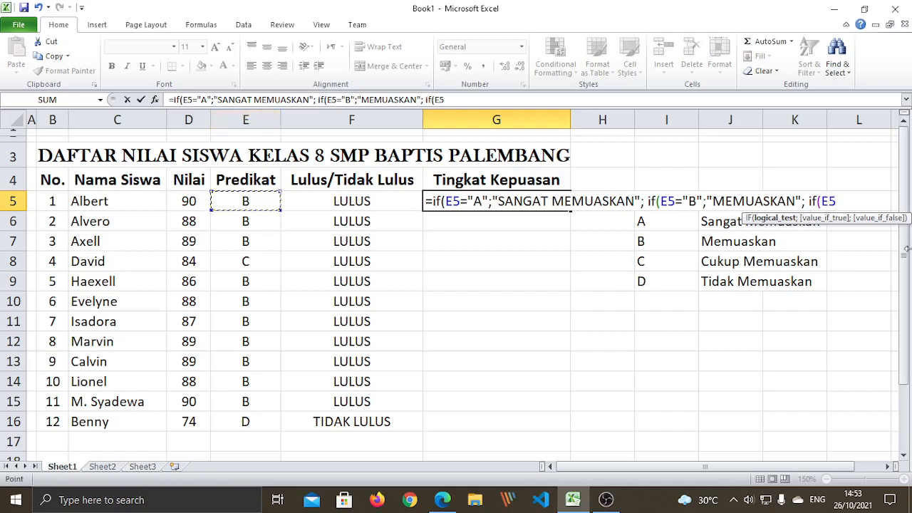
pyautogui.write('="C";"')
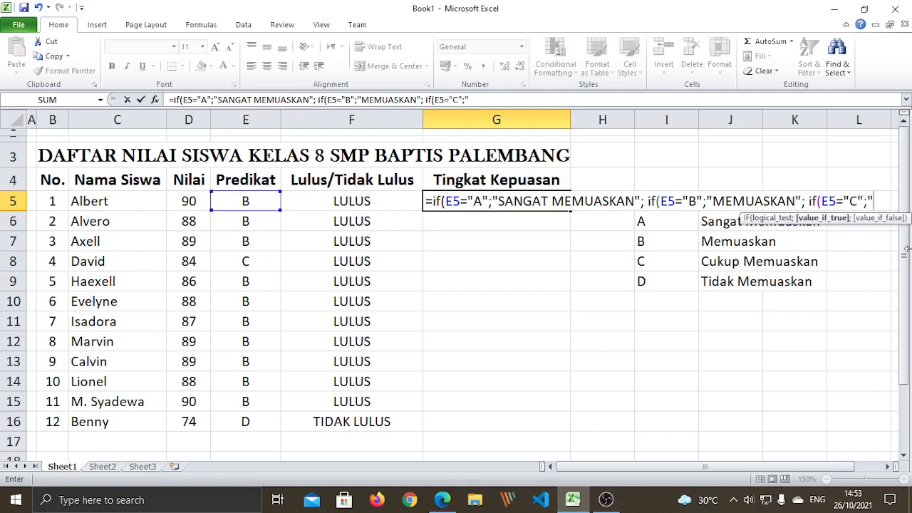
pyautogui.write('CUKUP MEMUASKAN')
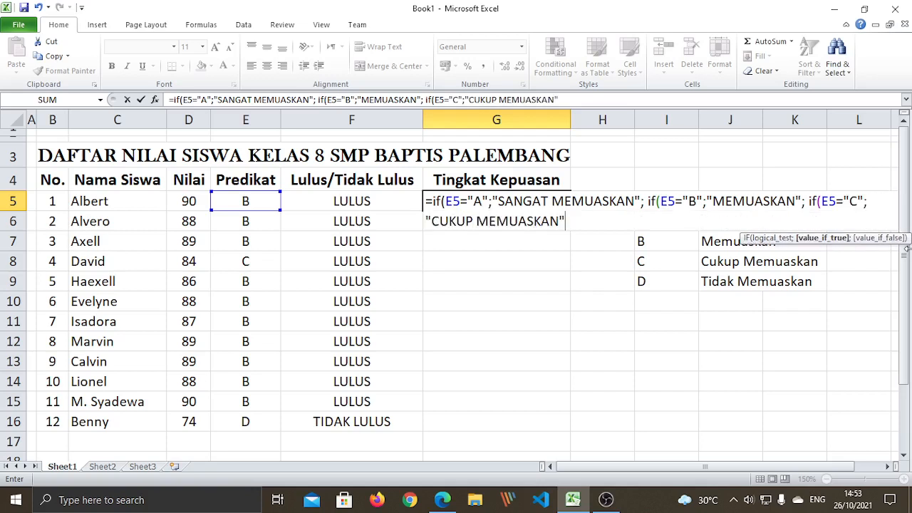
pyautogui.write('";')
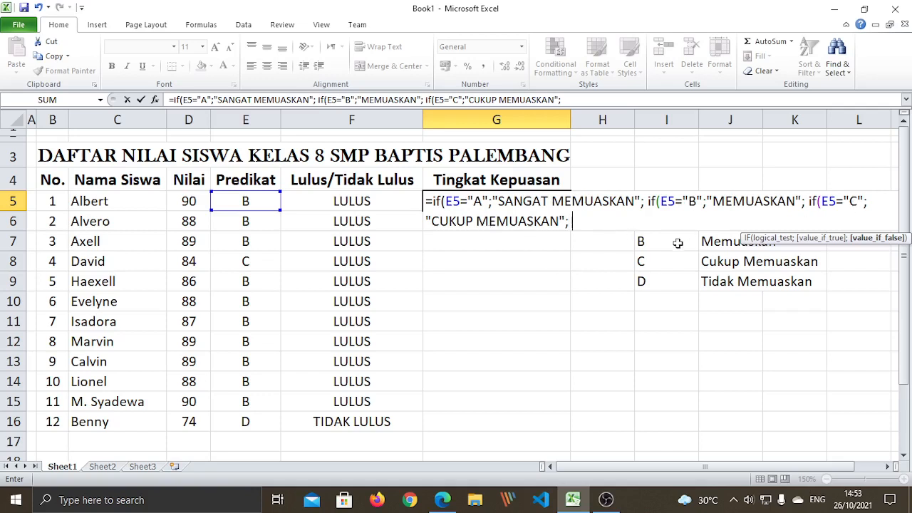
pyautogui.write('if(')
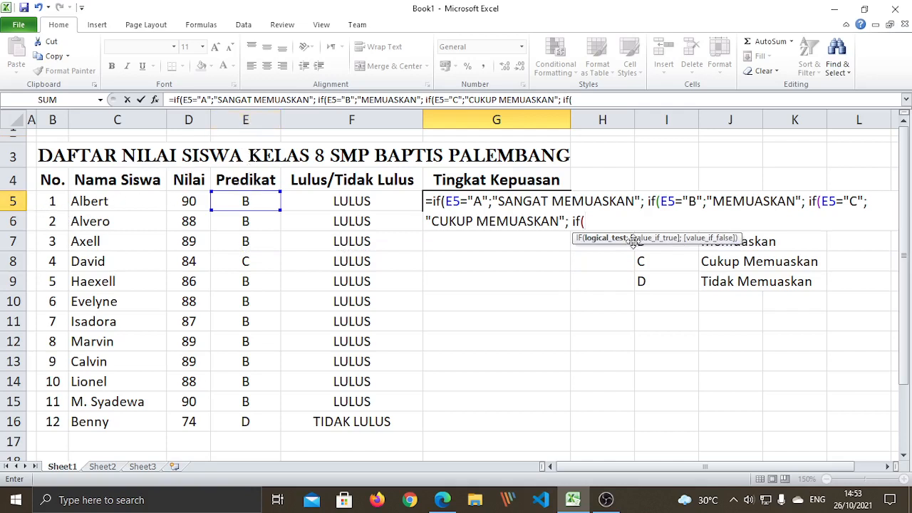
pyautogui.click(246, 201)
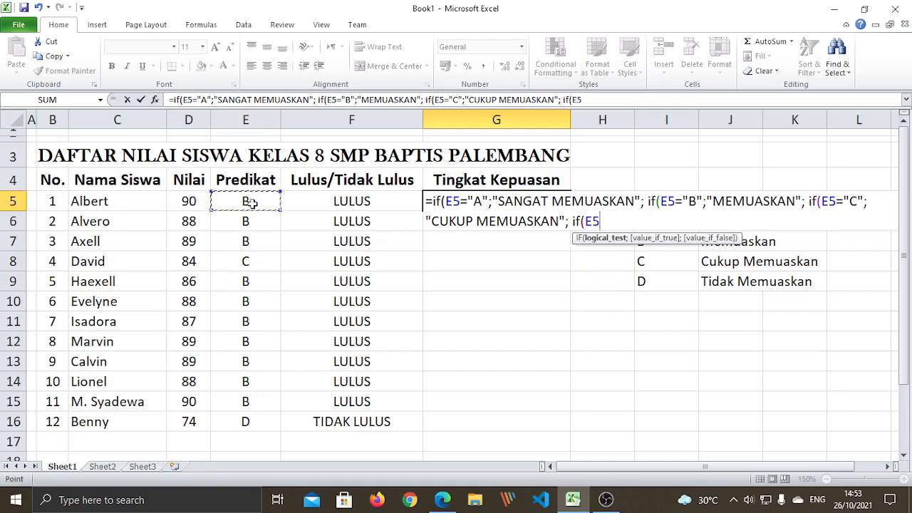
pyautogui.write('="D"')
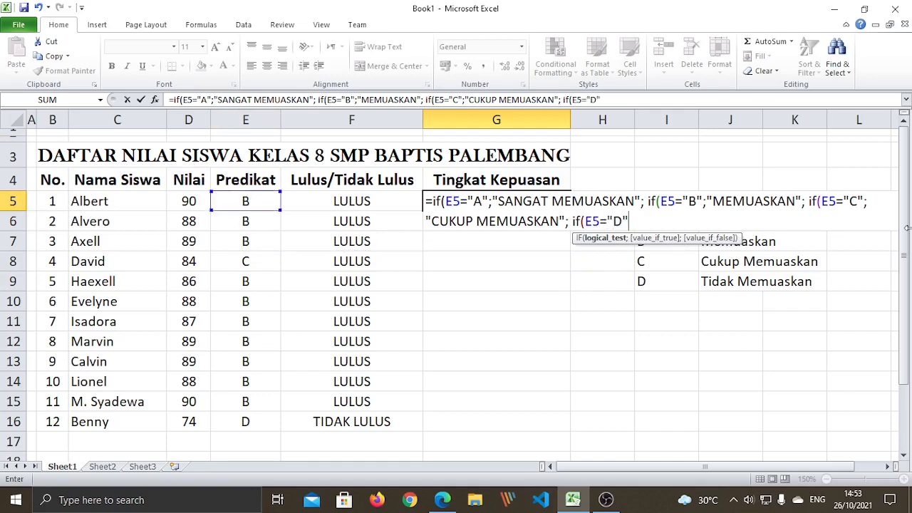
pyautogui.write(';')
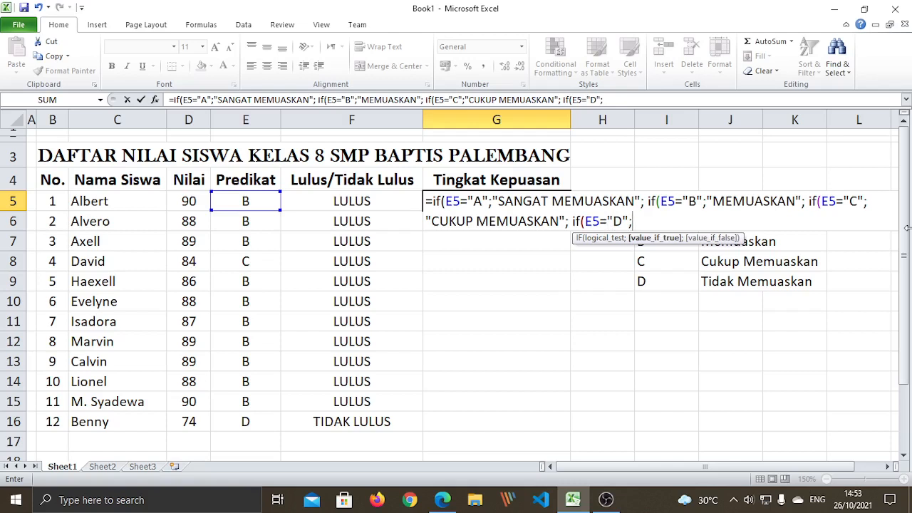
pyautogui.write('"TIF')
pyautogui.press('BackSpace')
pyautogui.write('DAK M')
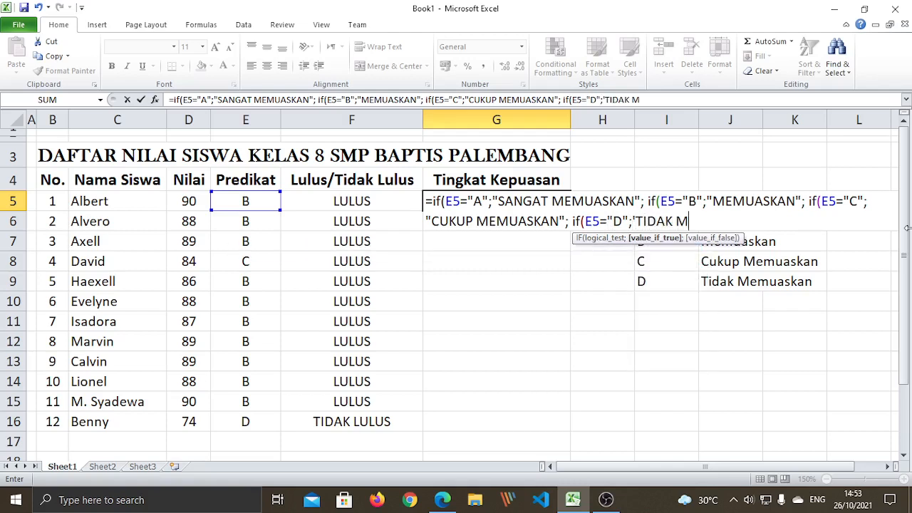
pyautogui.write('EMUASKAN"')
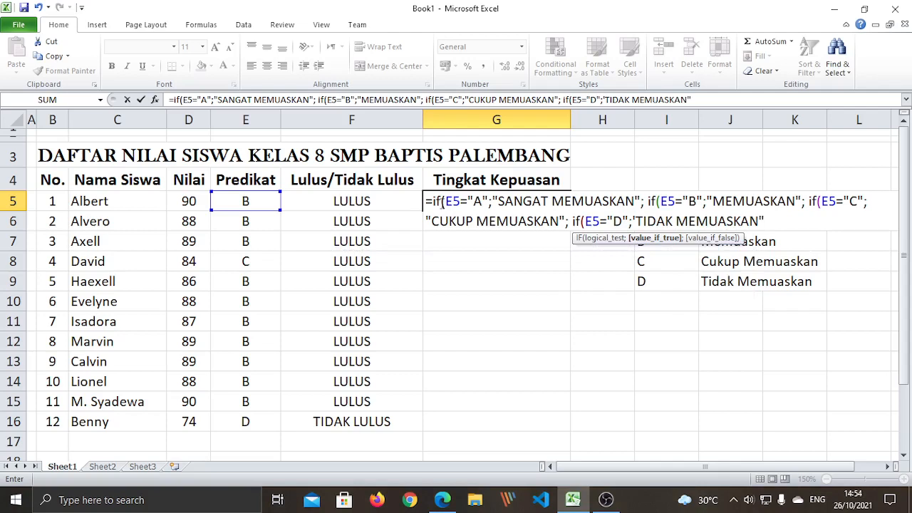
pyautogui.write(')))')
# Commit the formula, dismiss the invalid-name error and start fixing the quote before TIDAK
pyautogui.press('Return')
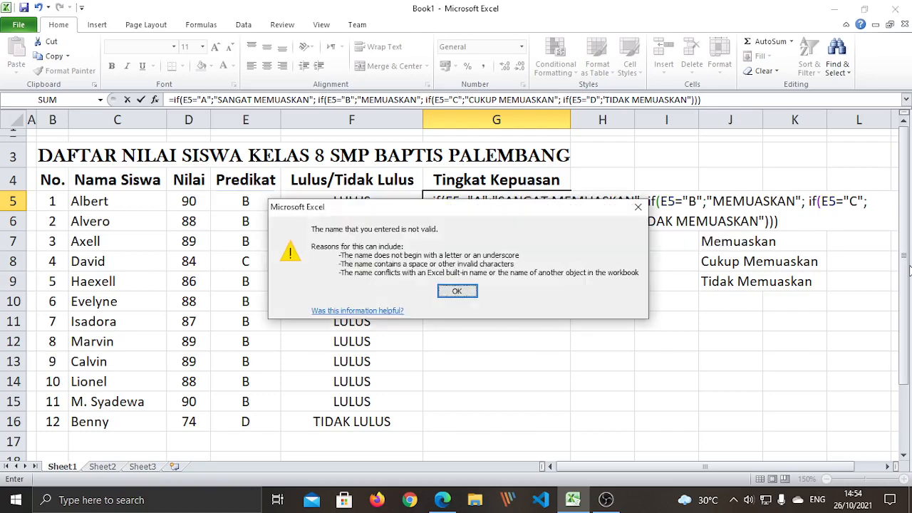
pyautogui.click(457, 291)
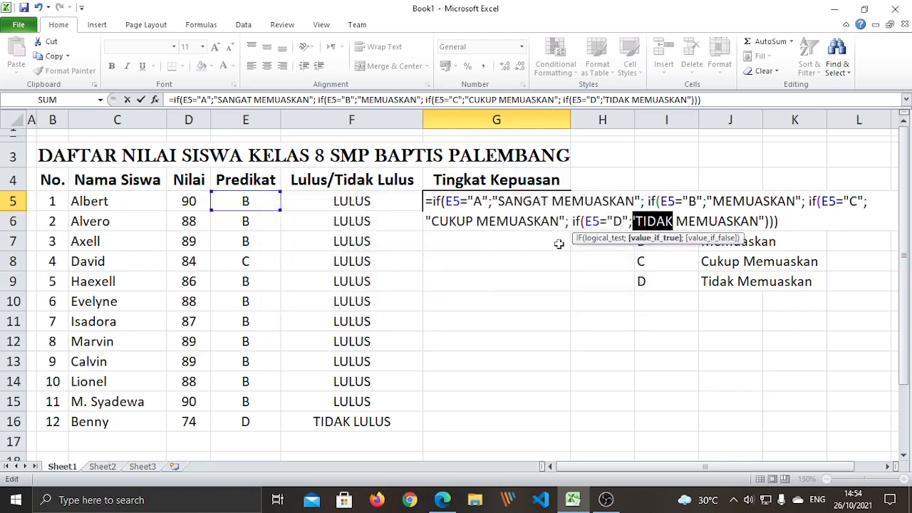
pyautogui.click(637, 221)
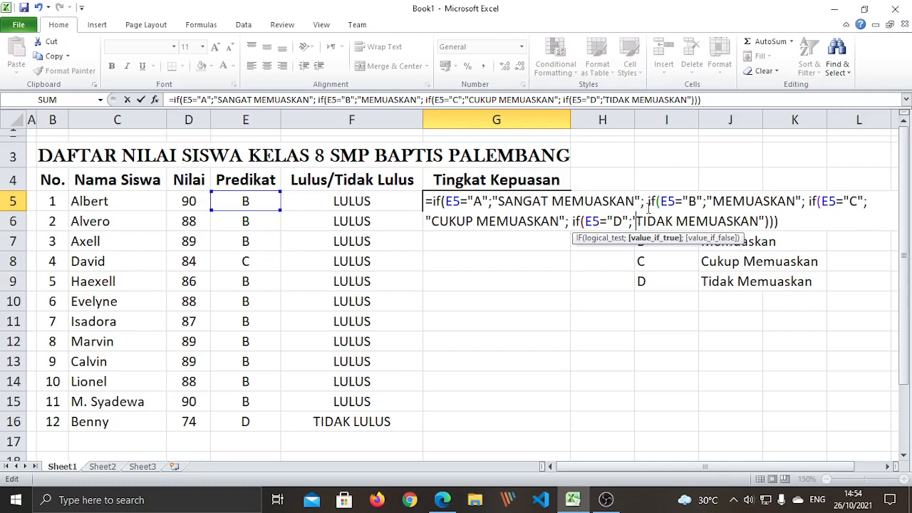
pyautogui.moveTo(635, 201); pyautogui.dragTo(641, 201)
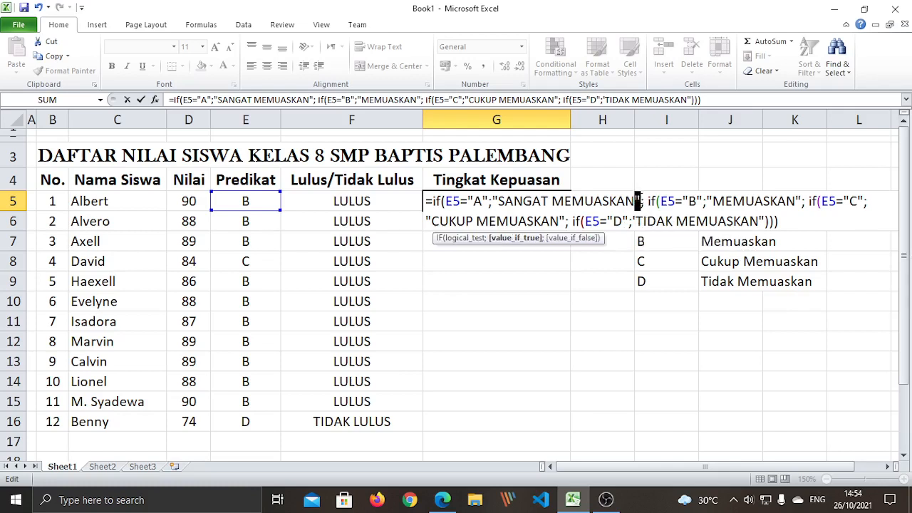
pyautogui.click(637, 219)
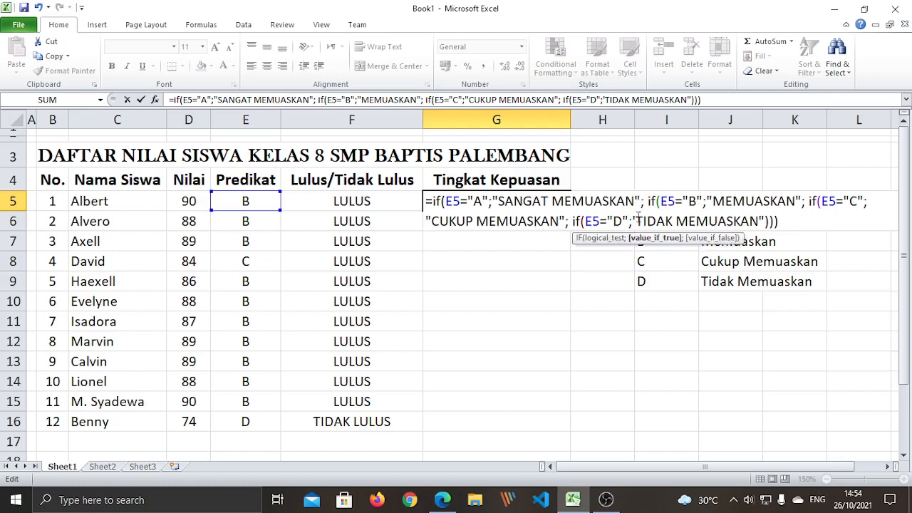
pyautogui.press('Delete')
pyautogui.write('"')
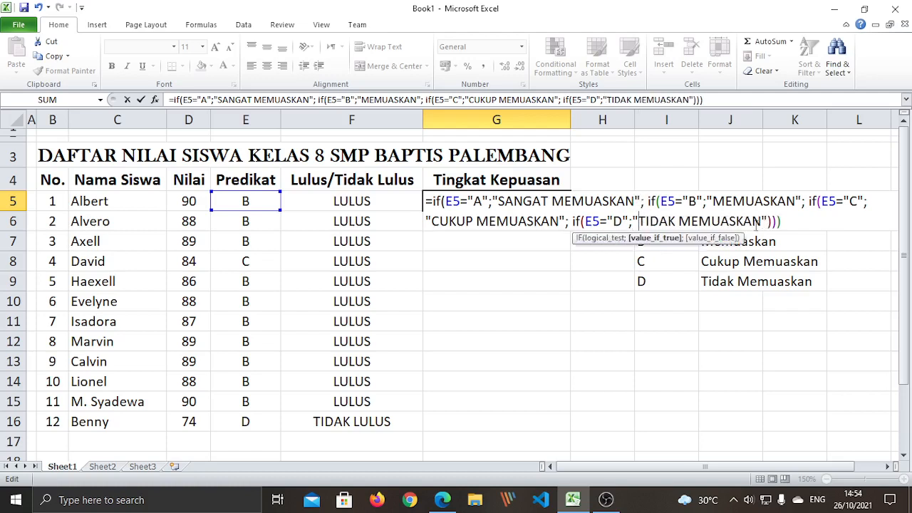
pyautogui.press('BackSpace')
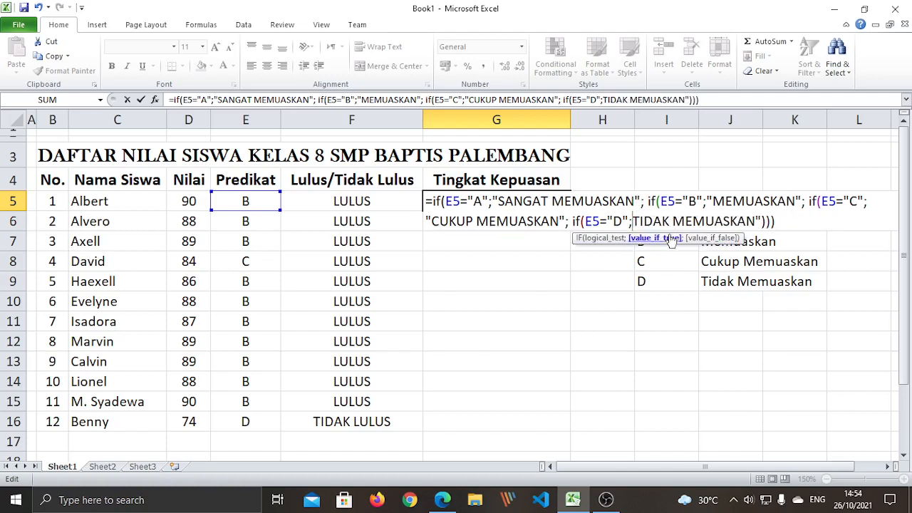
pyautogui.write("'")
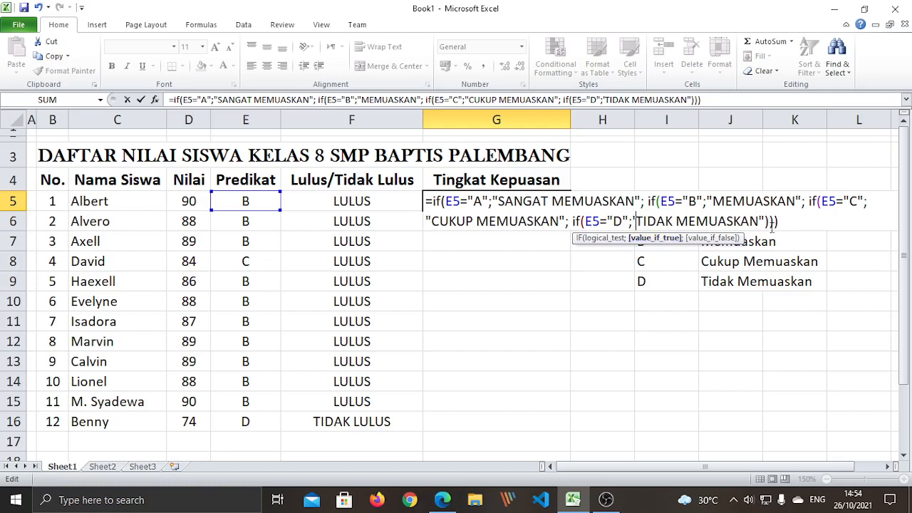
# Replace the stray quote before TIDAK with a double quote and accept Excel's correction
pyautogui.moveTo(765, 220); pyautogui.dragTo(801, 221)
pyautogui.click(793, 225)
pyautogui.click(636, 221)
pyautogui.press('BackSpace')
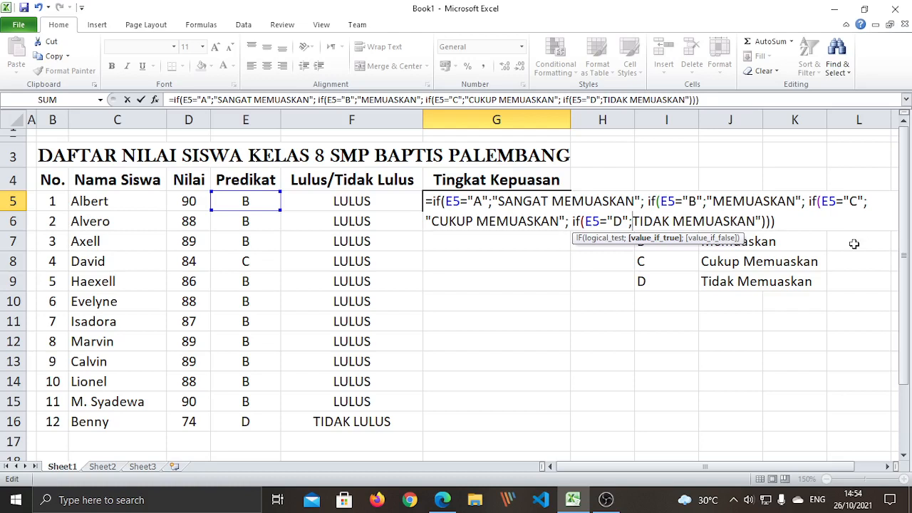
pyautogui.write('"')
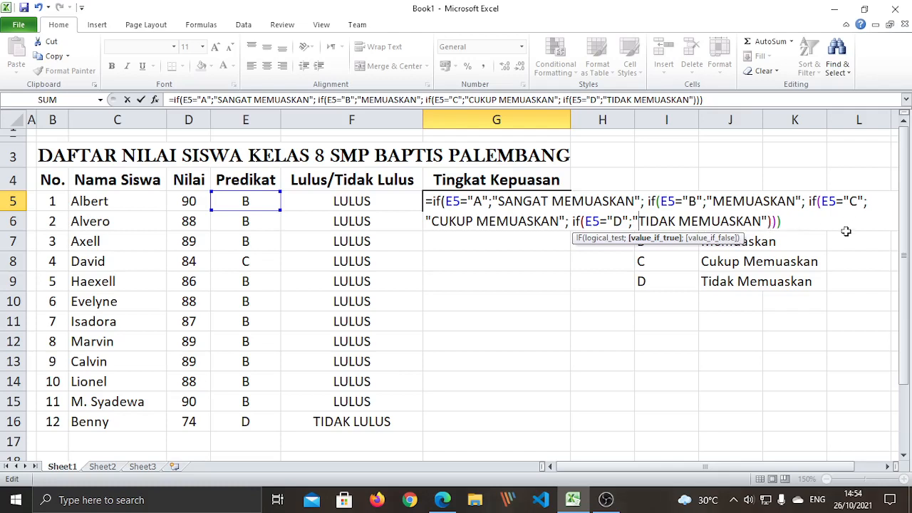
pyautogui.press('Return')
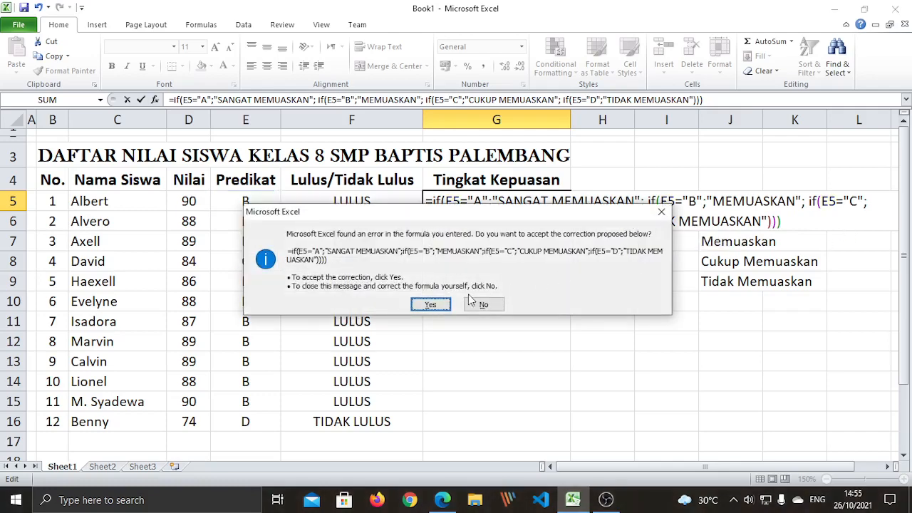
pyautogui.click(439, 312)
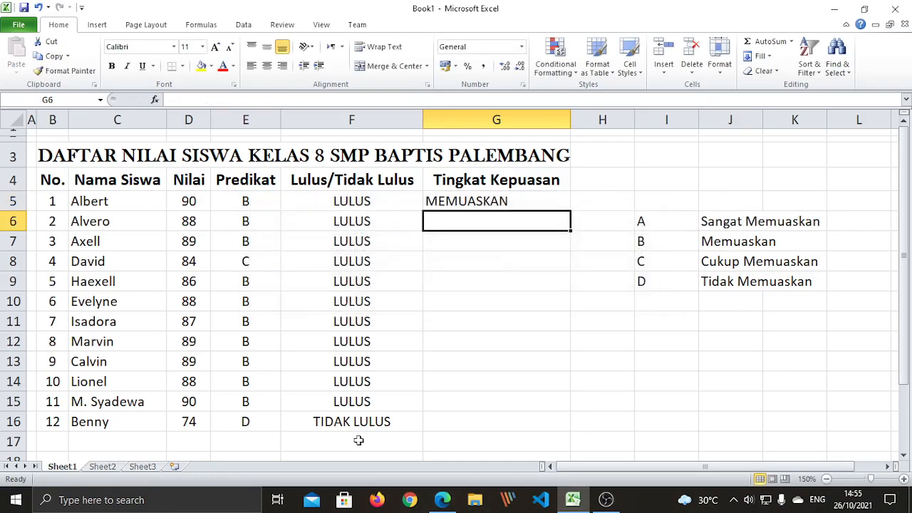
# Copy G5's formula and paste it as formulas into G6:G16
pyautogui.click(499, 317)
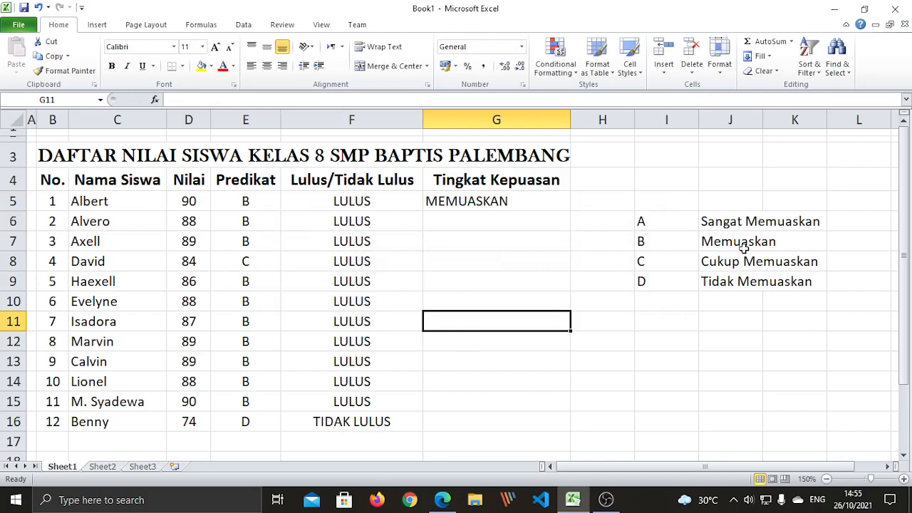
pyautogui.click(477, 199)
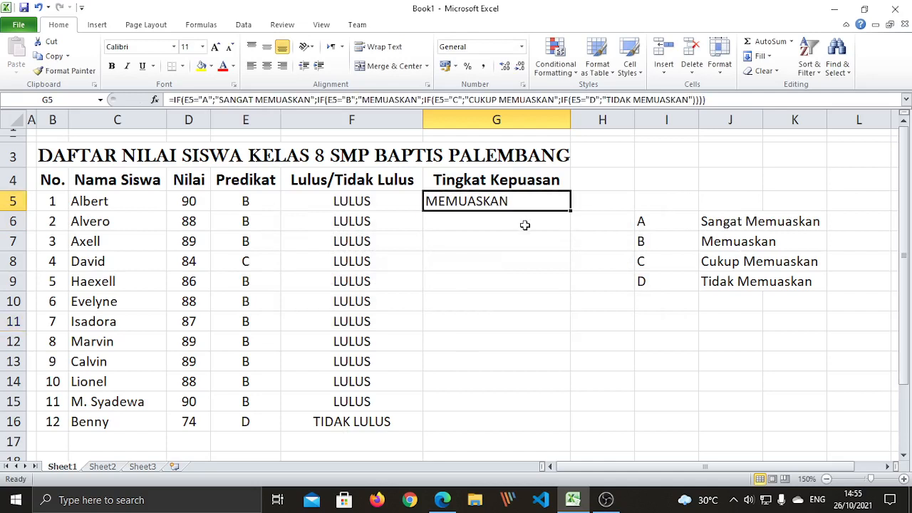
pyautogui.rightClick(490, 200)
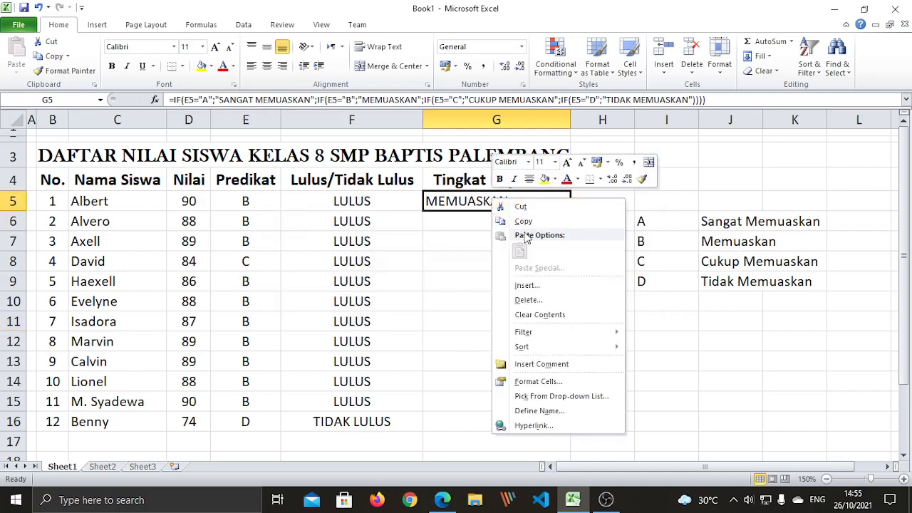
pyautogui.click(520, 220)
pyautogui.moveTo(484, 221); pyautogui.dragTo(504, 413)
pyautogui.rightClick(475, 274)
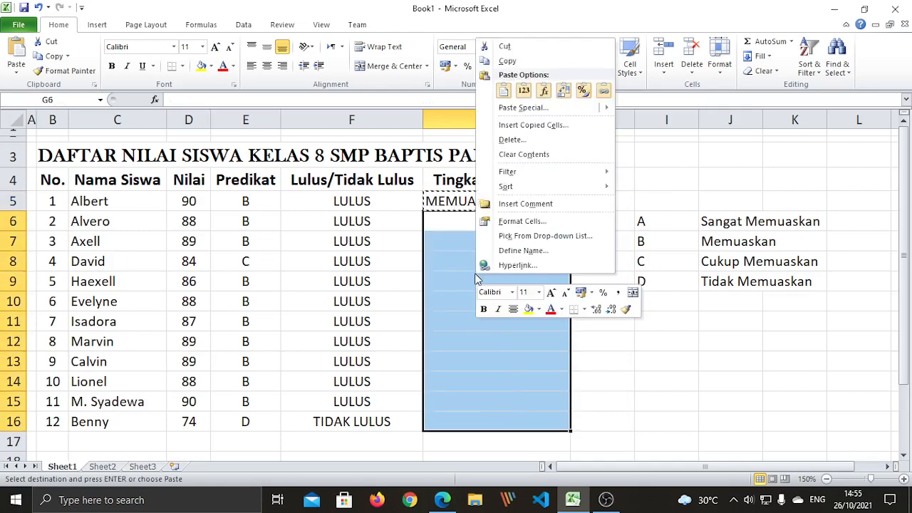
pyautogui.click(544, 91)
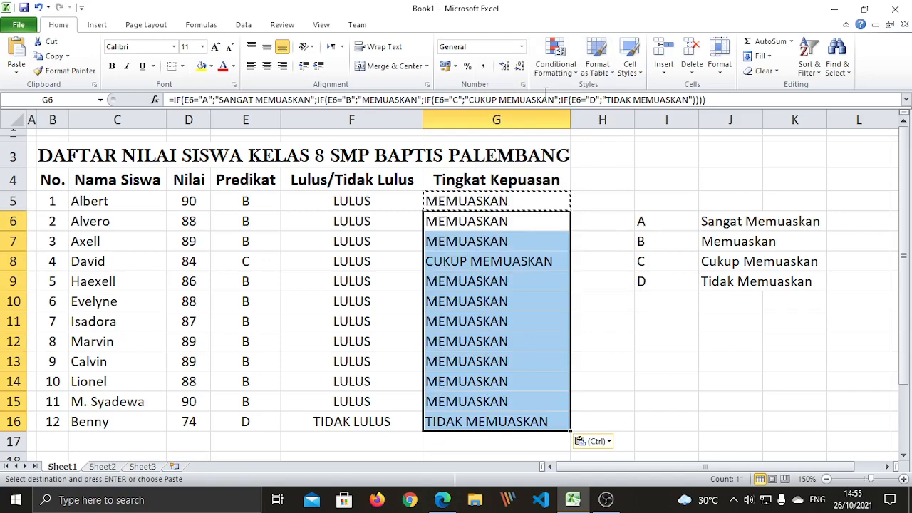
pyautogui.press('Escape')
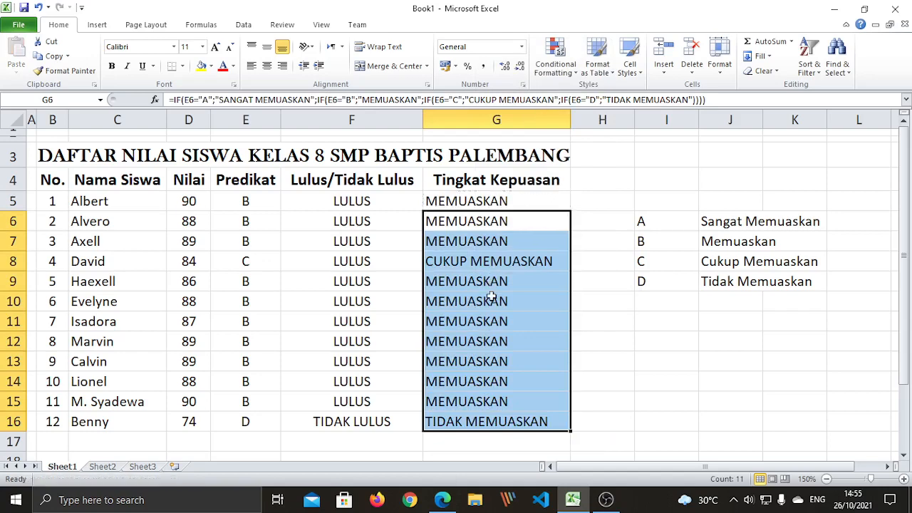
# Center the Tingkat Kepuasan results in G5:G16 and check the filled formulas
pyautogui.moveTo(475, 199); pyautogui.dragTo(515, 418)
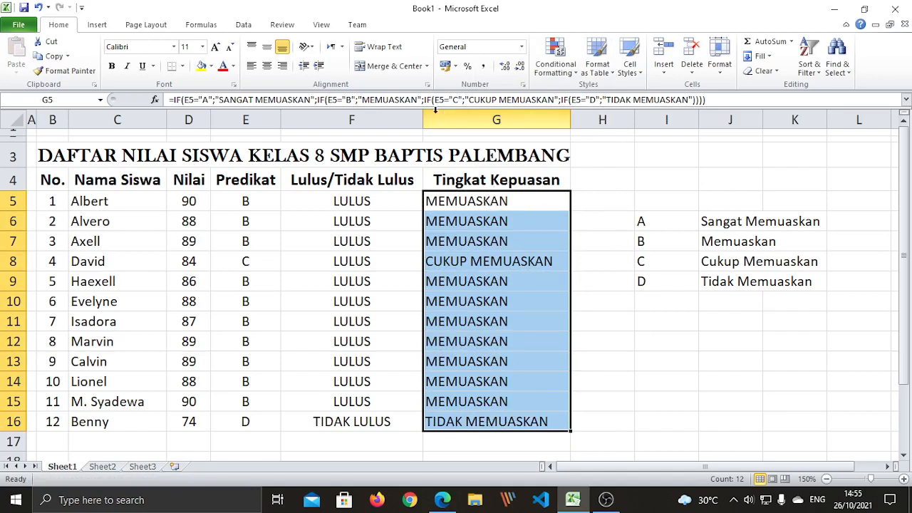
pyautogui.click(270, 73)
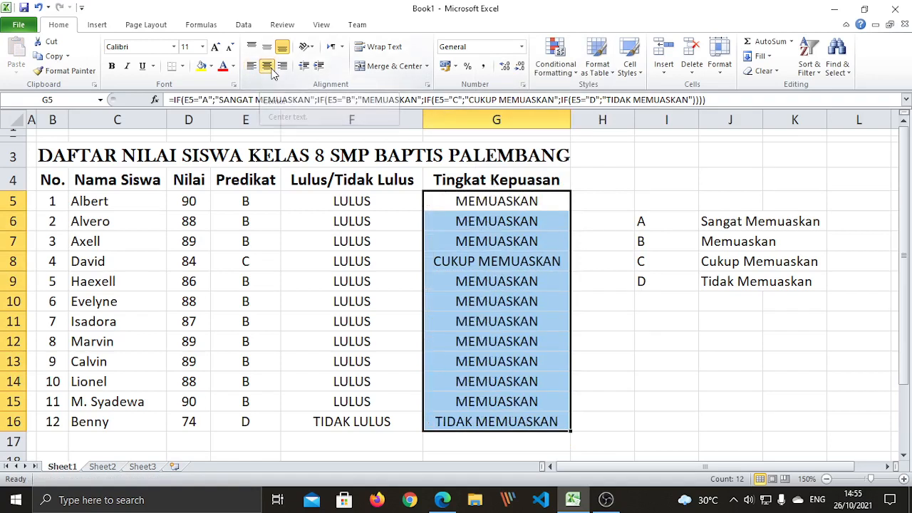
pyautogui.click(618, 363)
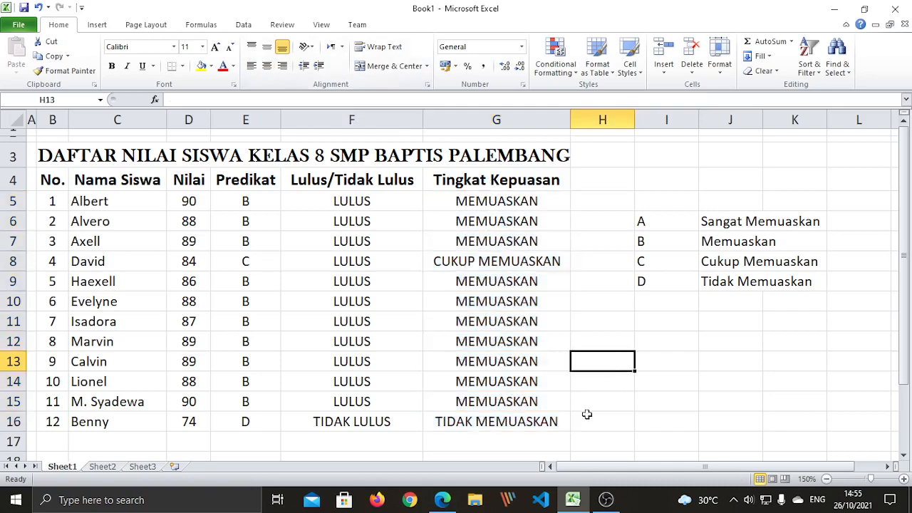
pyautogui.click(533, 421)
pyautogui.click(498, 262)
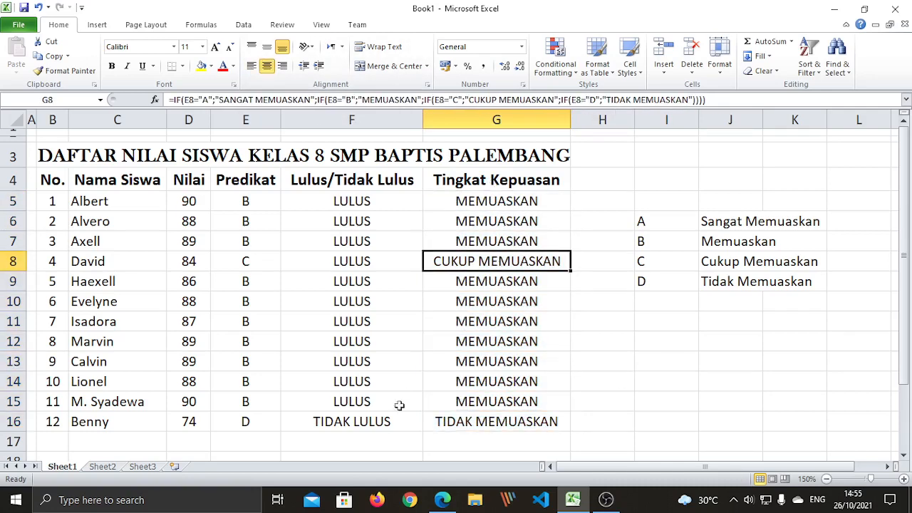
pyautogui.click(629, 366)
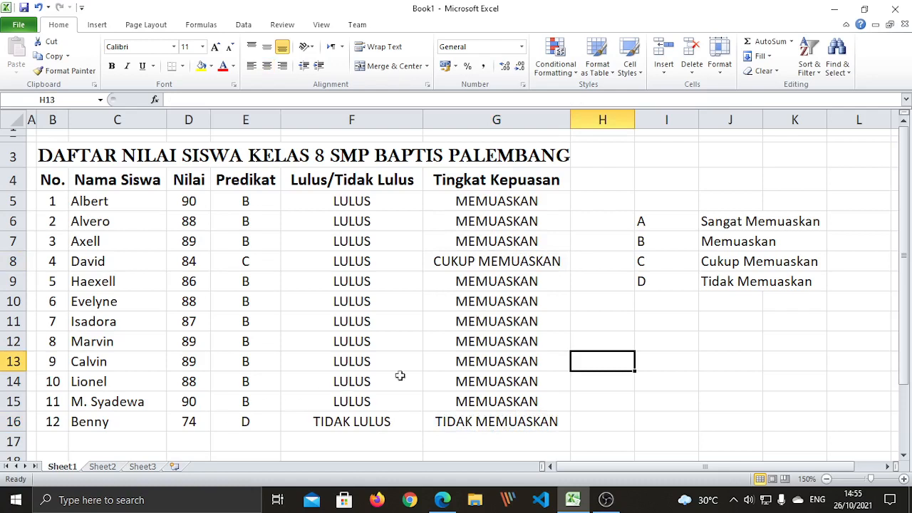
# Delete the A–D grade legend beside the table
pyautogui.moveTo(636, 215); pyautogui.dragTo(806, 281)
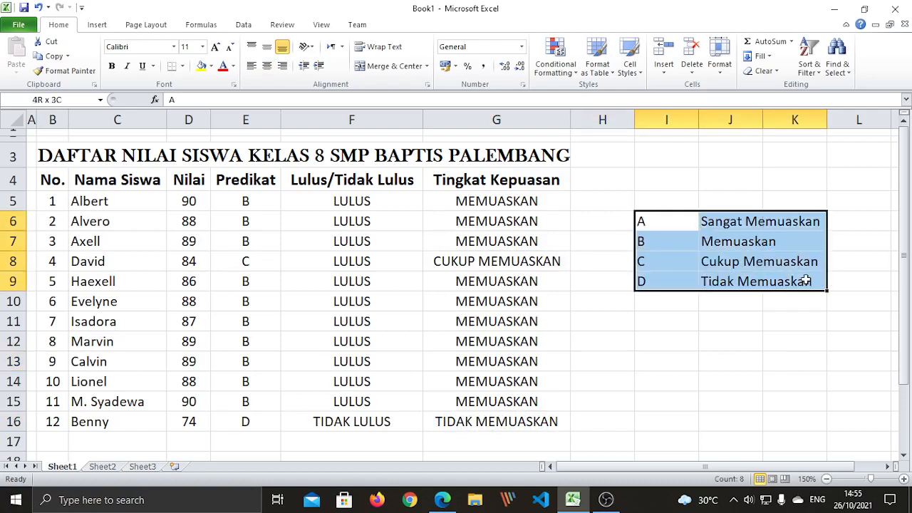
pyautogui.press('Delete')
pyautogui.click(467, 360)
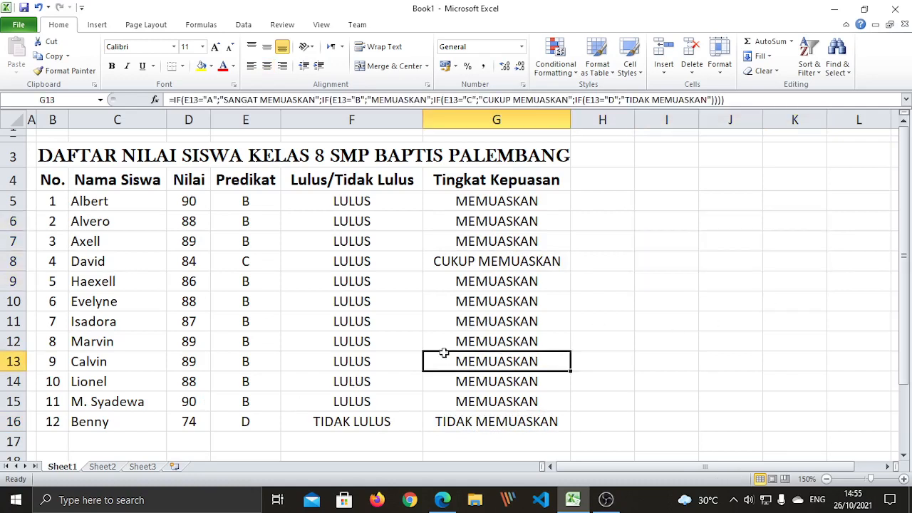
pyautogui.hotkey('shift', 'Up')
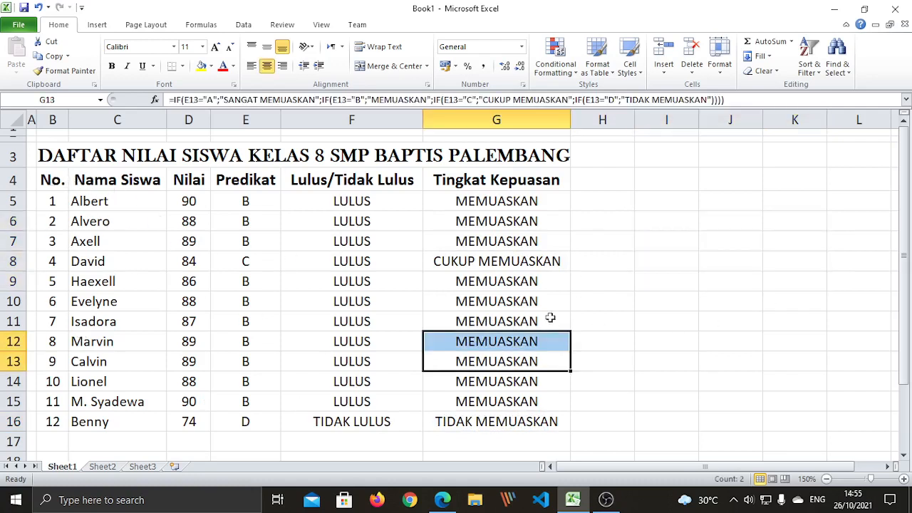
pyautogui.click(629, 357)
# Convert B4:G16 into an Excel table with headers
pyautogui.moveTo(51, 182); pyautogui.dragTo(499, 425)
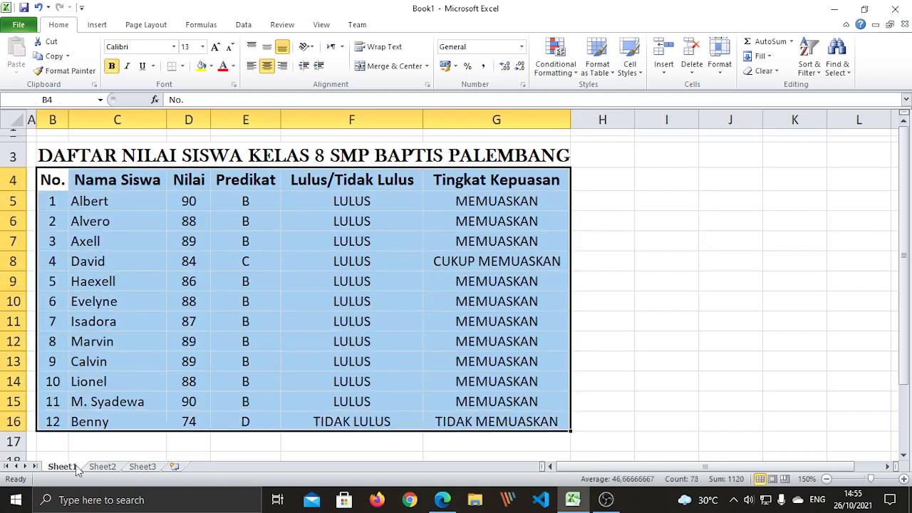
pyautogui.click(97, 26)
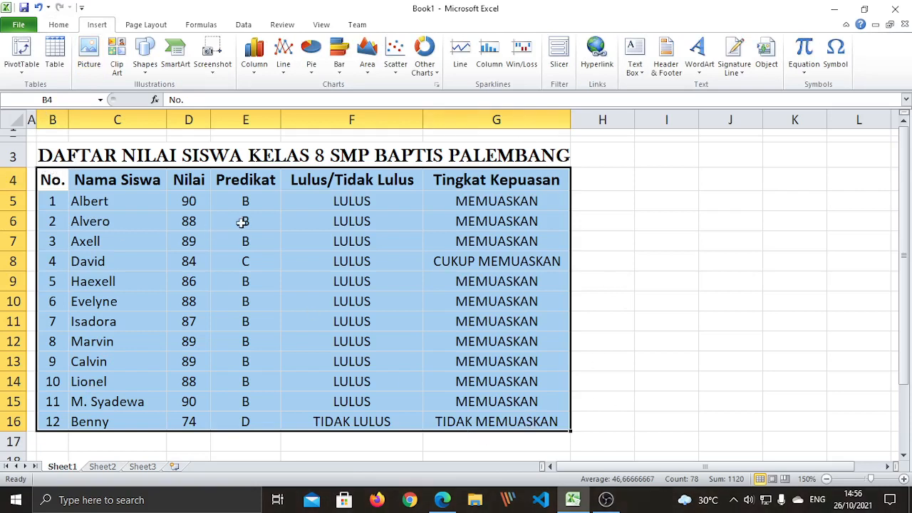
pyautogui.click(58, 54)
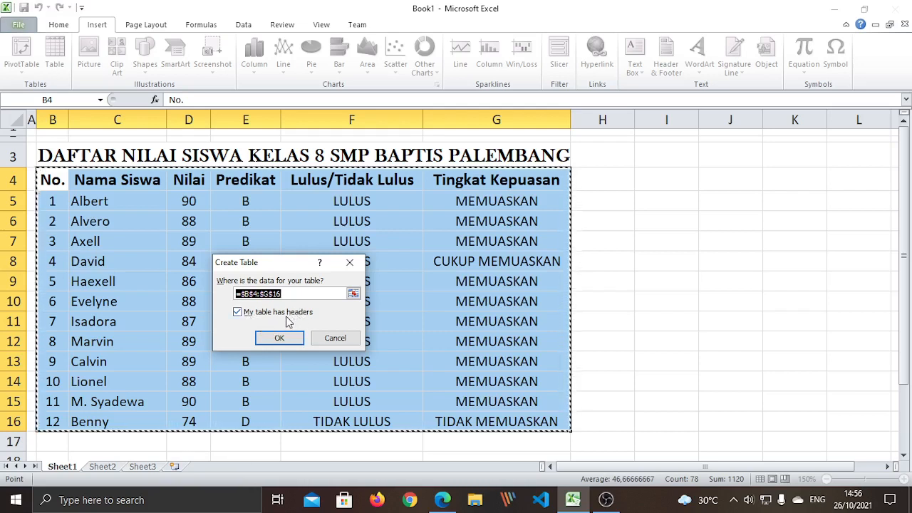
pyautogui.click(289, 338)
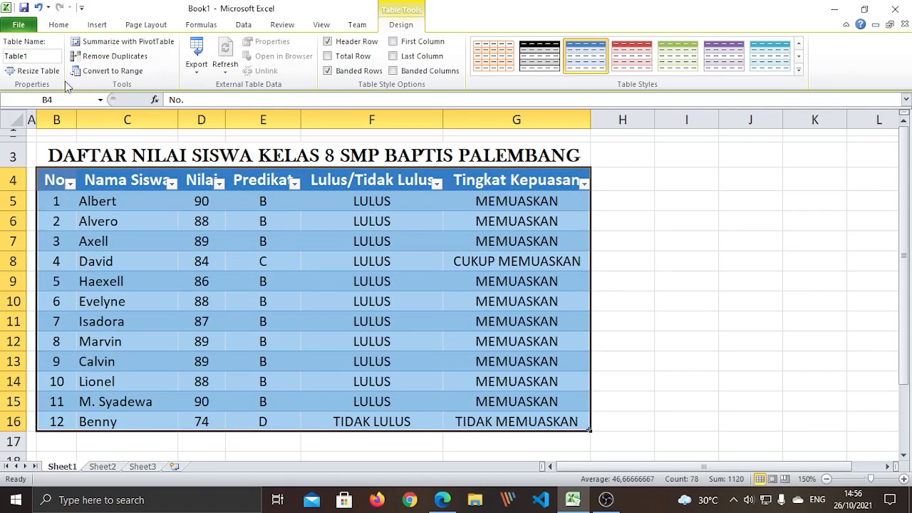
# Rename Table1 to a DaftarNilaiSiswa name with underscores between words and 8 at the end
pyautogui.click(30, 55)
pyautogui.write('DaftarNilai')
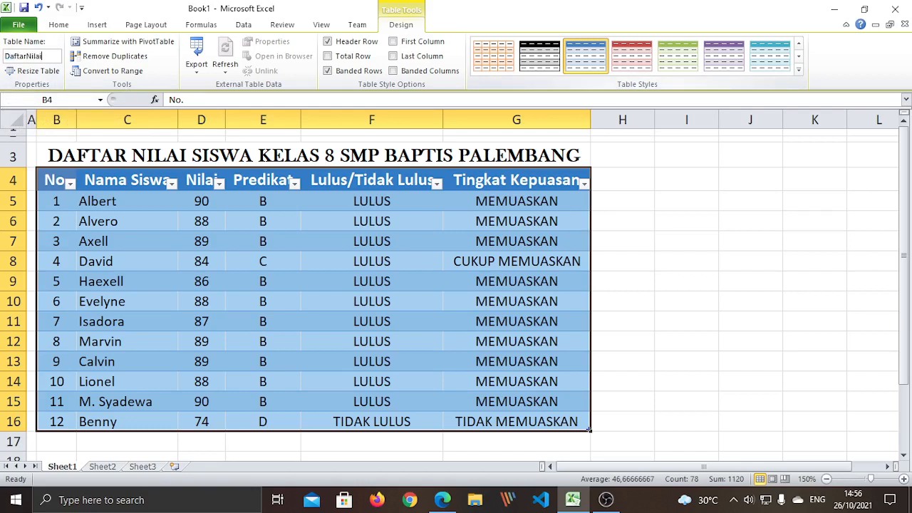
pyautogui.write('Siswa8')
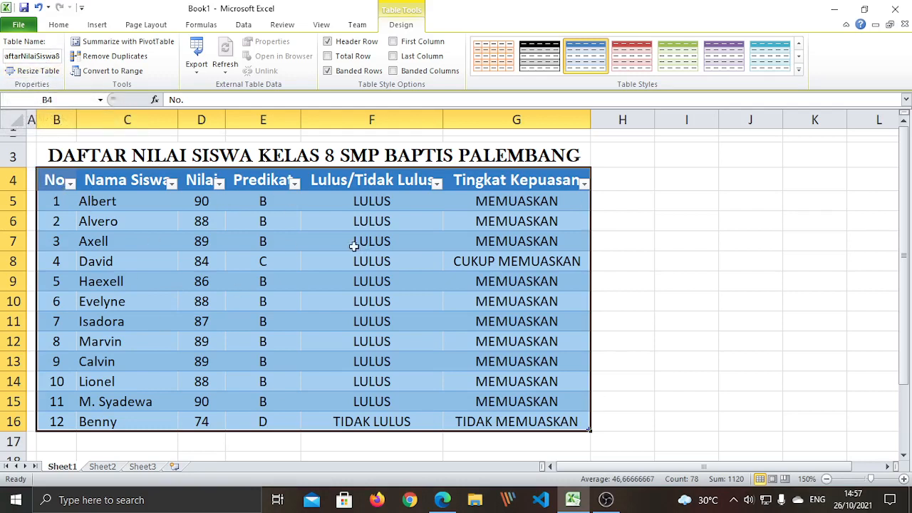
pyautogui.click(16, 57)
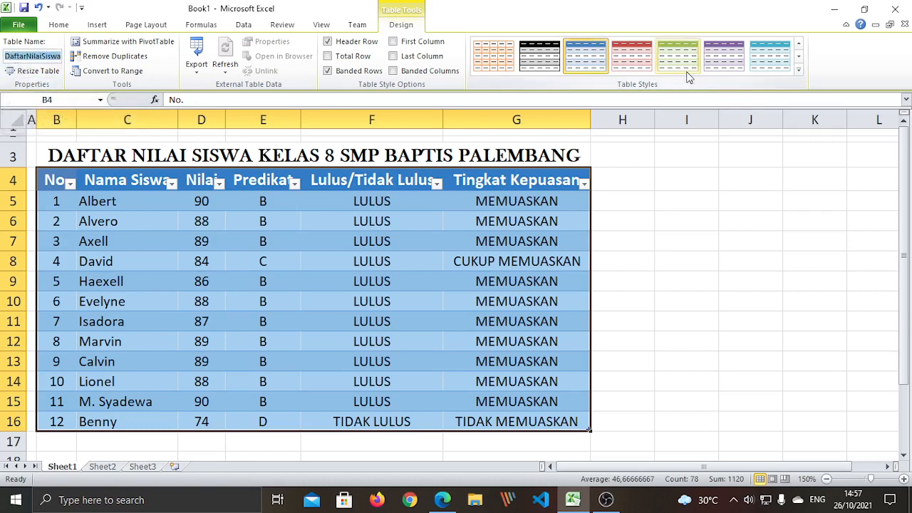
pyautogui.press('End')
pyautogui.write('8')
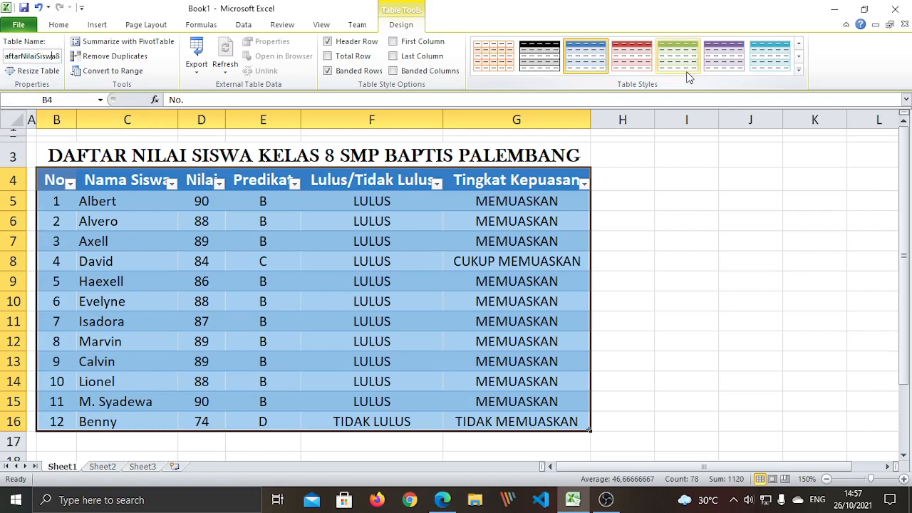
pyautogui.press('Return')
pyautogui.write('_')
pyautogui.press('End')
pyautogui.write('8')
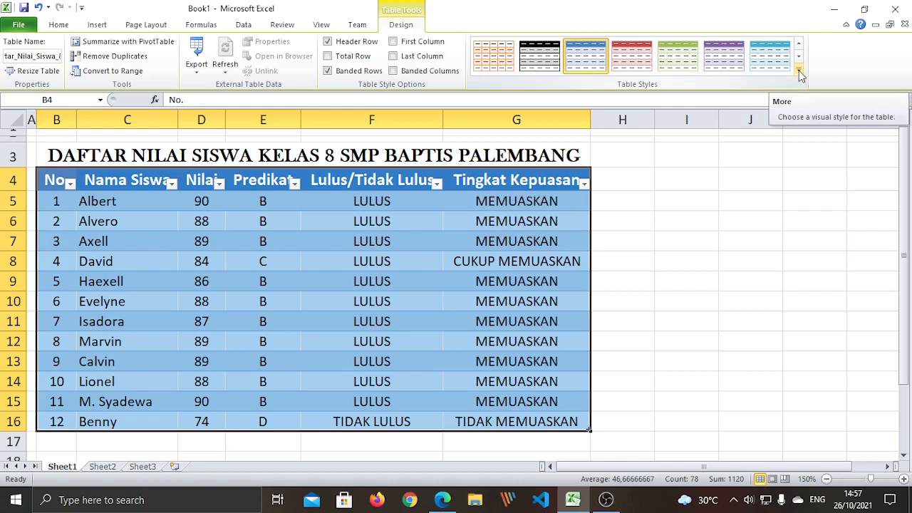
# Apply the red Dark table style to the grade table
pyautogui.click(799, 70)
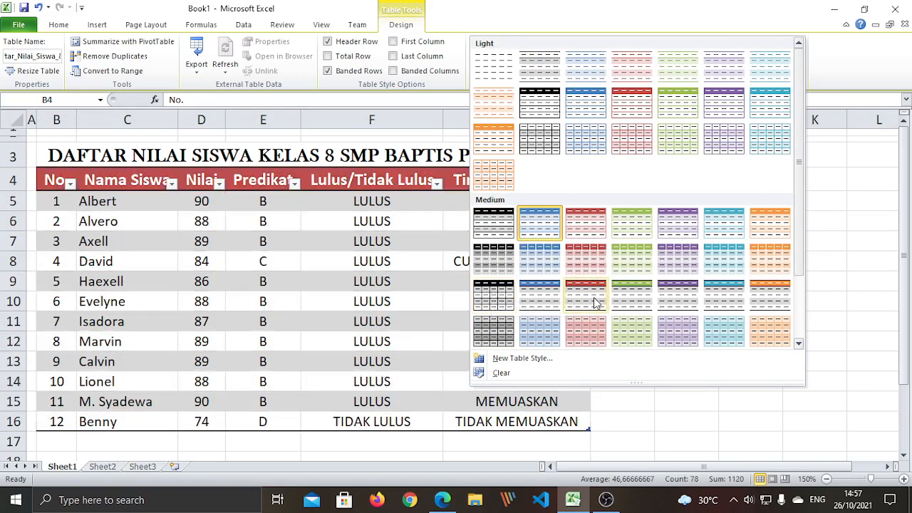
pyautogui.scroll(-2, 637, 266)
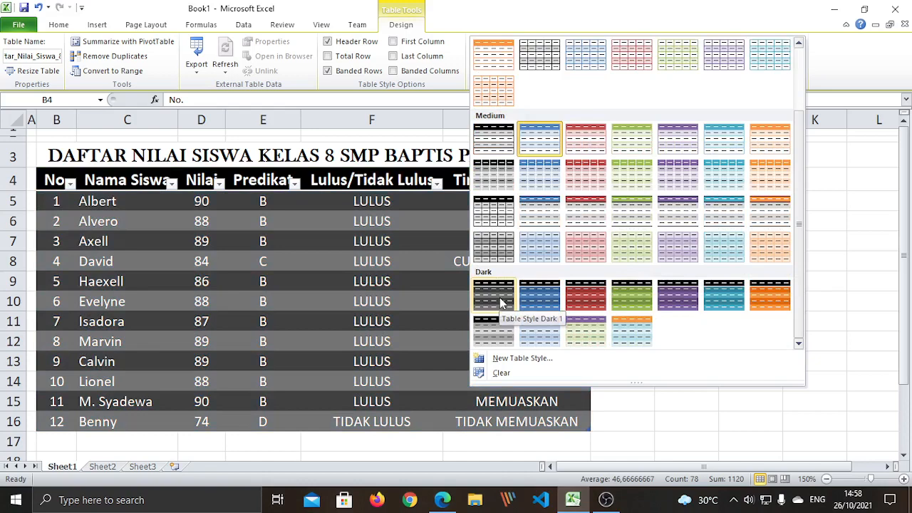
pyautogui.click(583, 303)
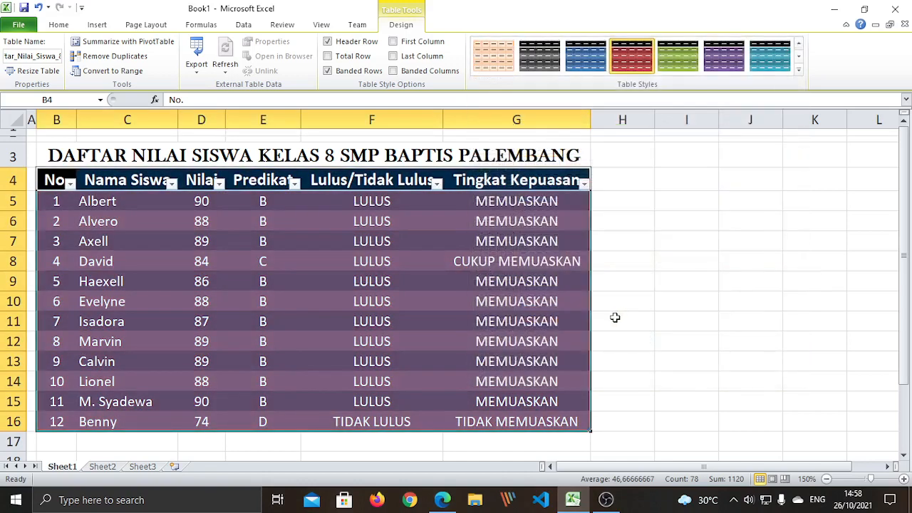
pyautogui.click(649, 285)
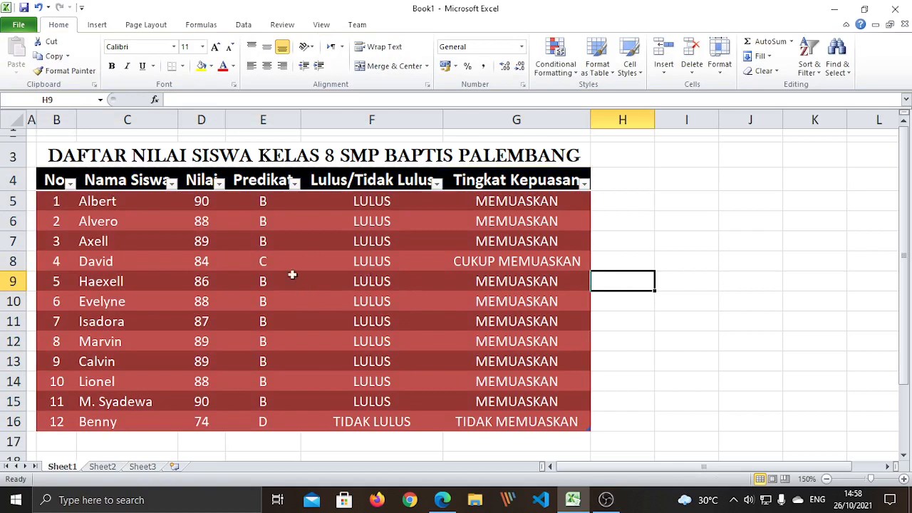
# Colour the row 3 title text dark red
pyautogui.click(169, 159)
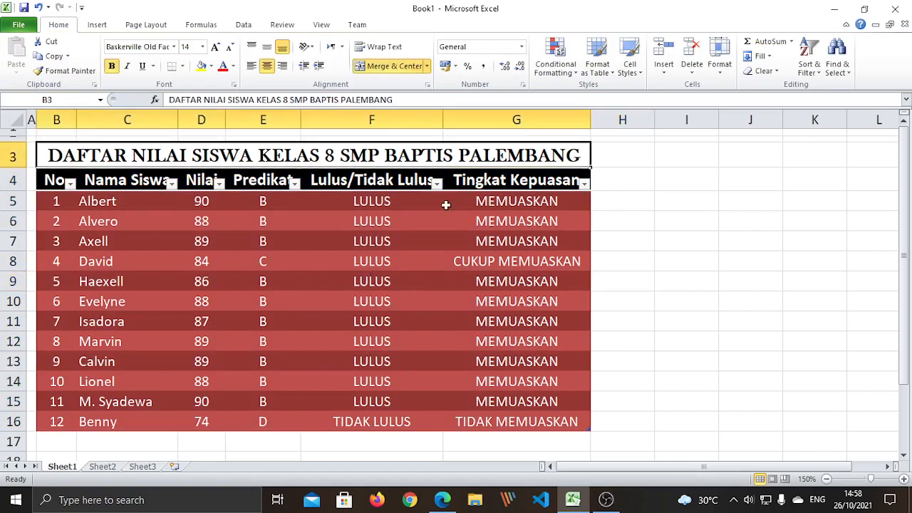
pyautogui.click(233, 66)
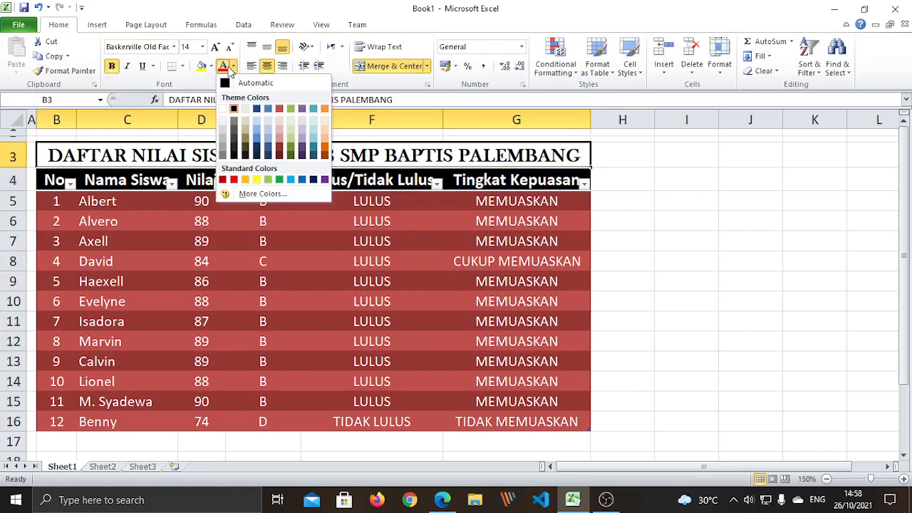
pyautogui.click(279, 148)
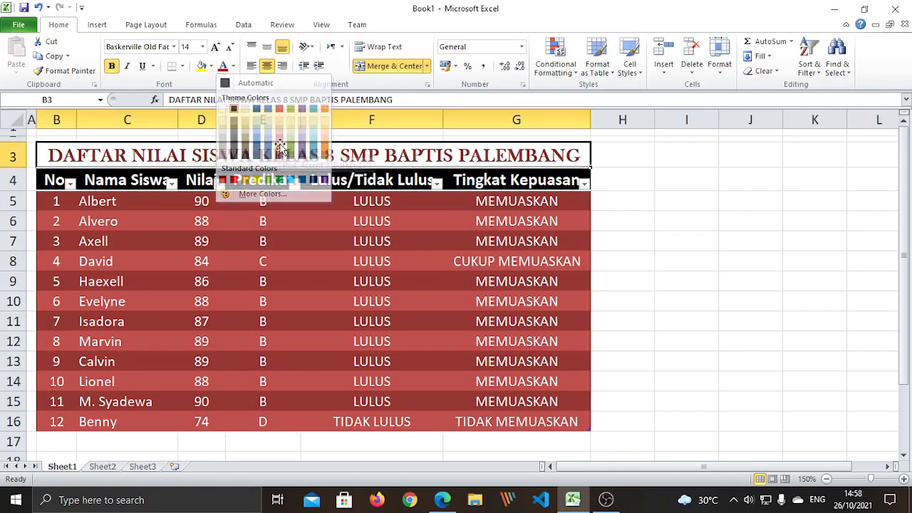
pyautogui.click(706, 320)
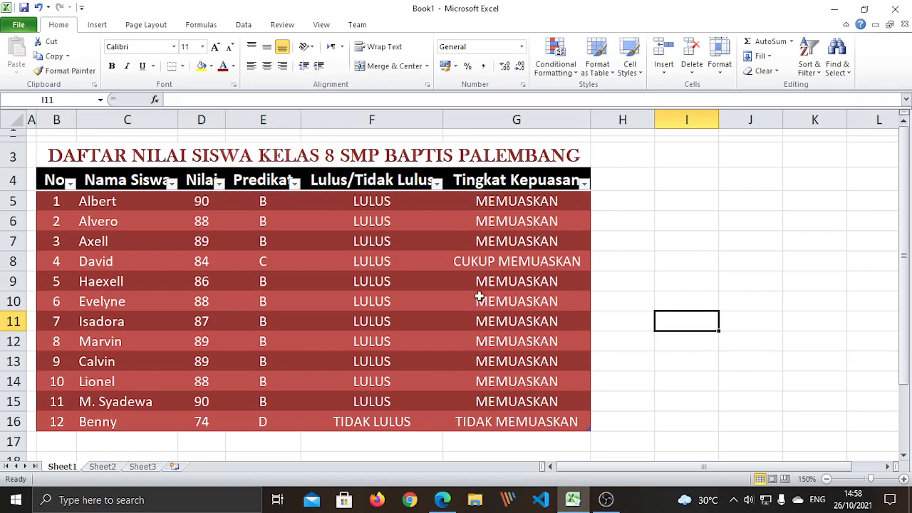
# Narrow columns G, F, E and D a few pixels each to compact the grade table
pyautogui.moveTo(589, 119); pyautogui.dragTo(582, 119)
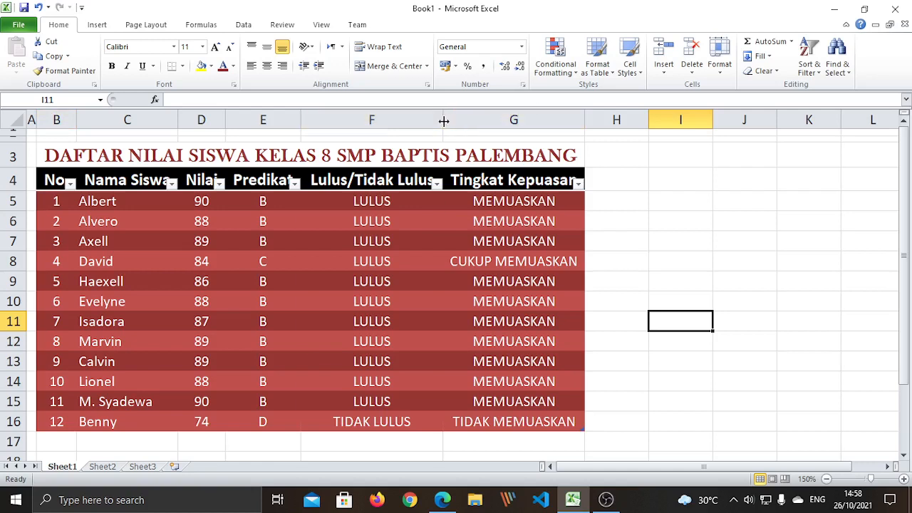
pyautogui.moveTo(444, 121); pyautogui.dragTo(438, 119)
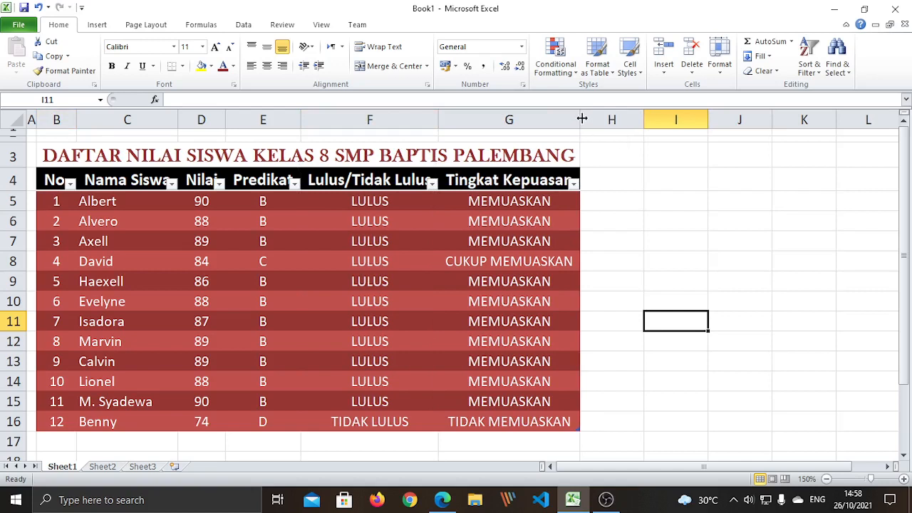
pyautogui.moveTo(301, 119); pyautogui.dragTo(298, 120)
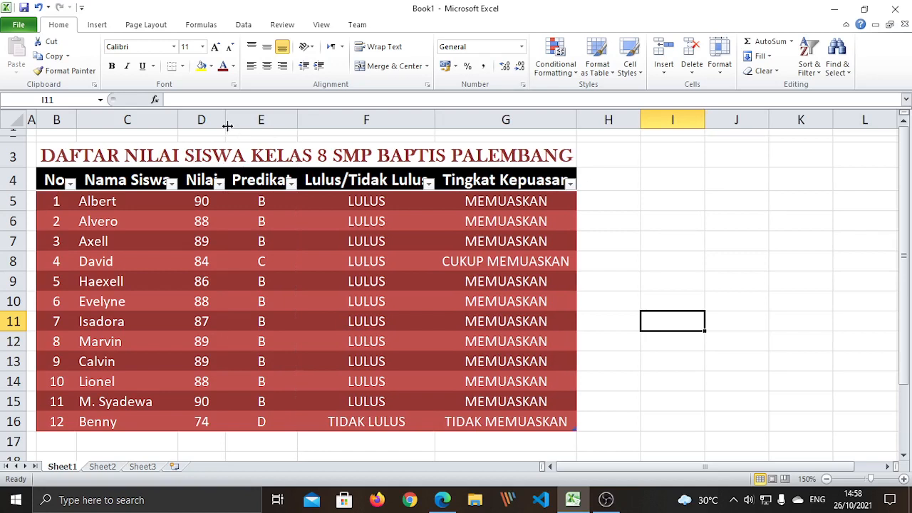
pyautogui.moveTo(226, 119); pyautogui.dragTo(172, 116)
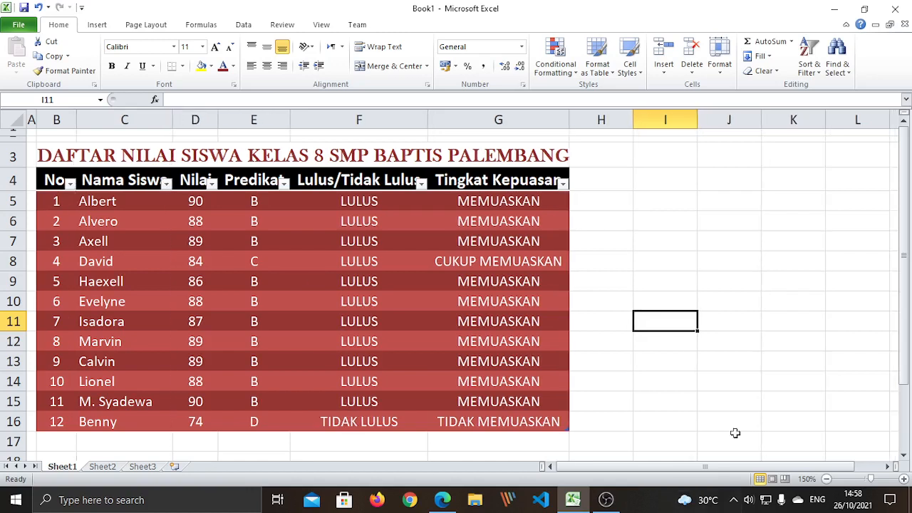
pyautogui.click(811, 265)
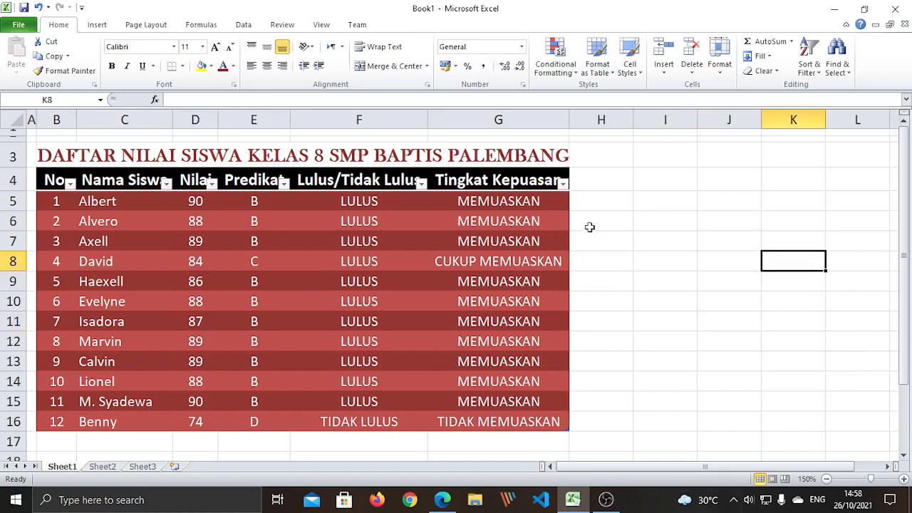
pyautogui.click(83, 173)
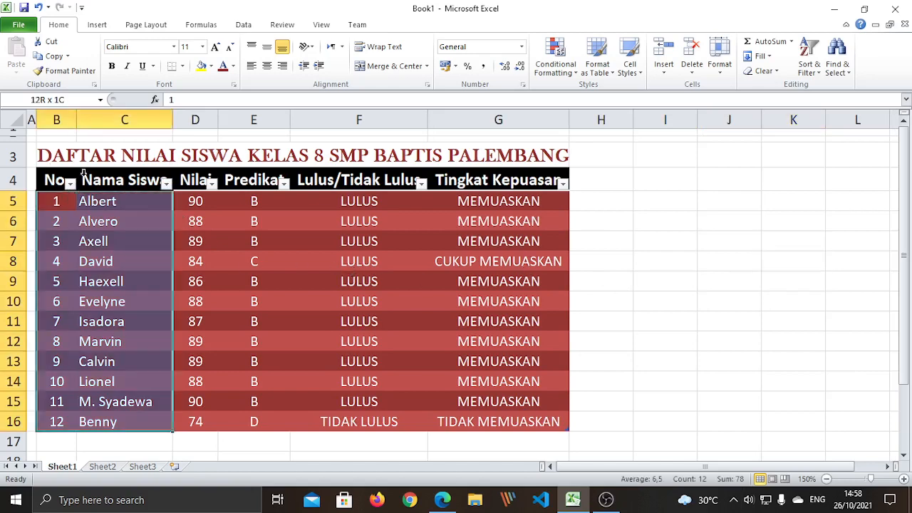
pyautogui.moveTo(84, 172); pyautogui.dragTo(529, 328)
pyautogui.click(664, 360)
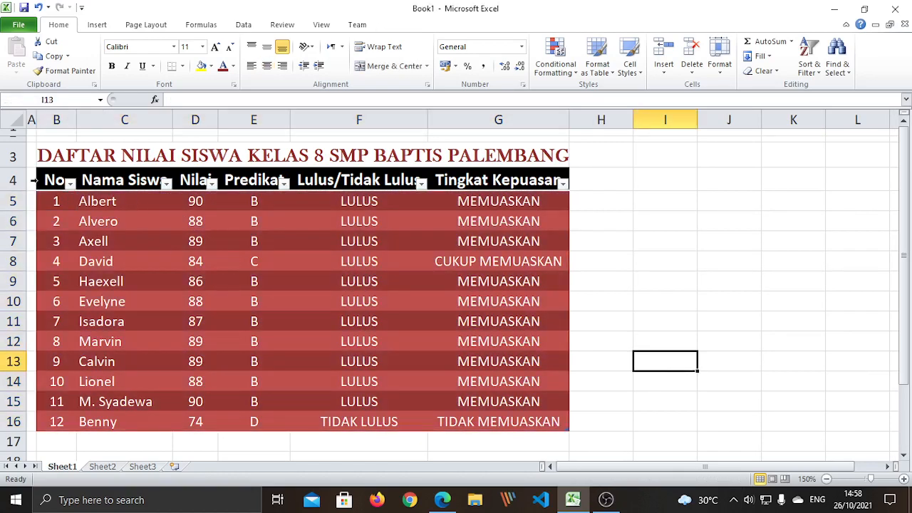
pyautogui.moveTo(55, 176); pyautogui.dragTo(532, 404)
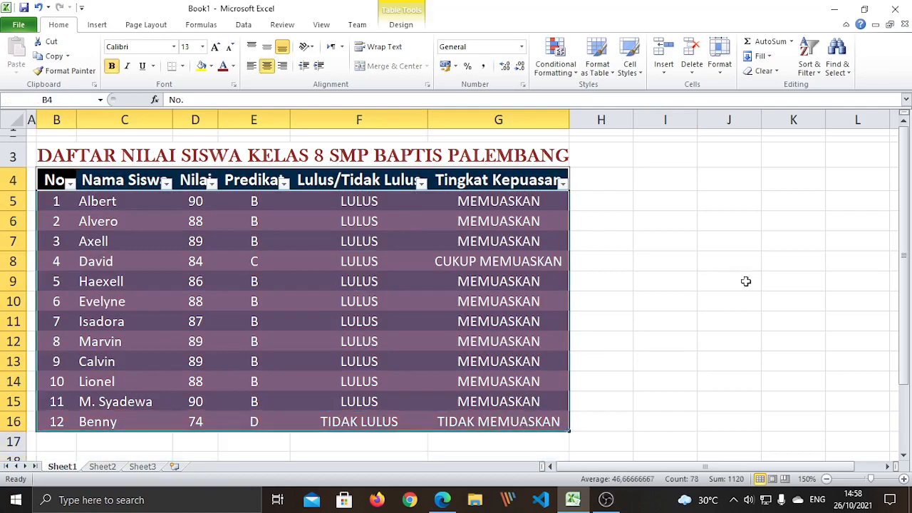
pyautogui.click(701, 303)
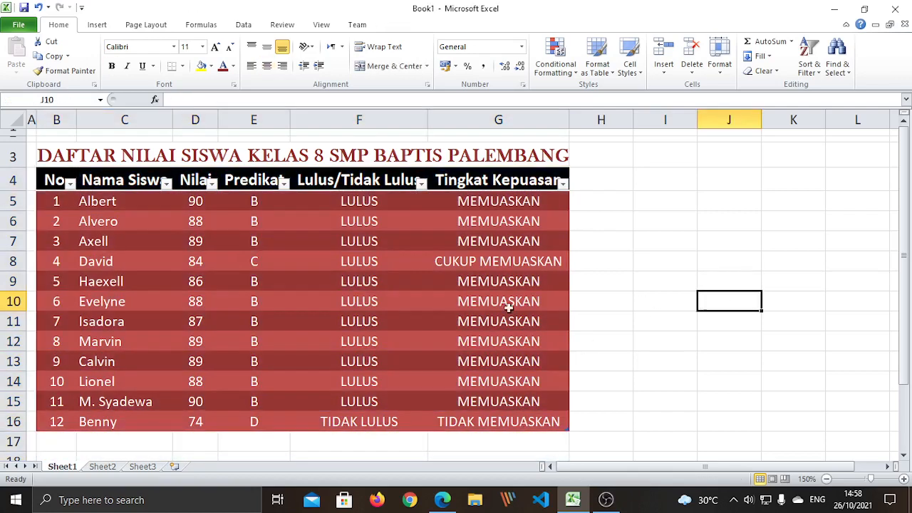
pyautogui.click(49, 203)
pyautogui.click(51, 221)
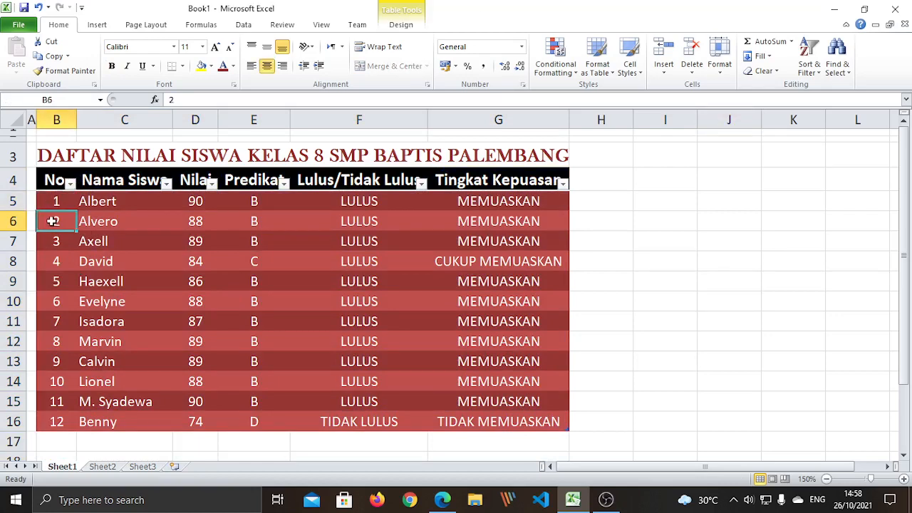
pyautogui.click(56, 242)
pyautogui.click(55, 204)
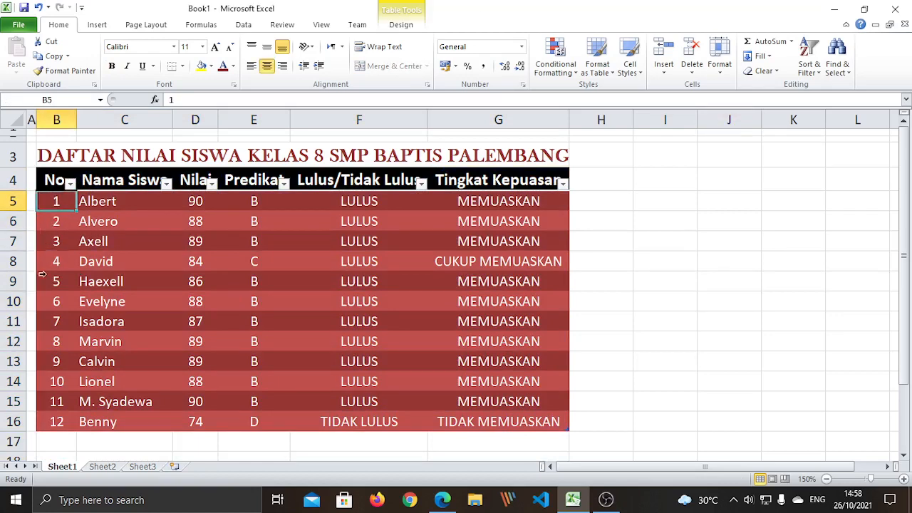
pyautogui.click(64, 424)
pyautogui.scroll(-2, 206, 359)
pyautogui.scroll(2, 205, 360)
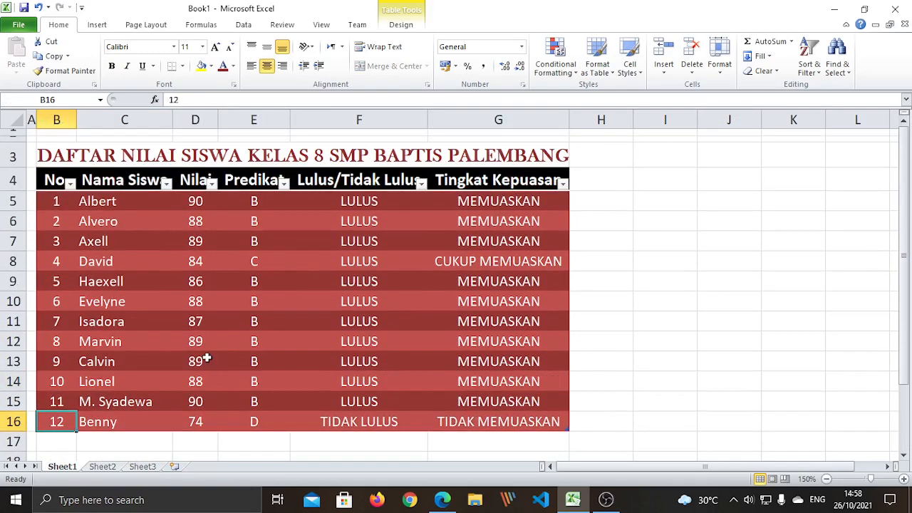
pyautogui.scroll(-1, 201, 347)
pyautogui.scroll(1, 201, 347)
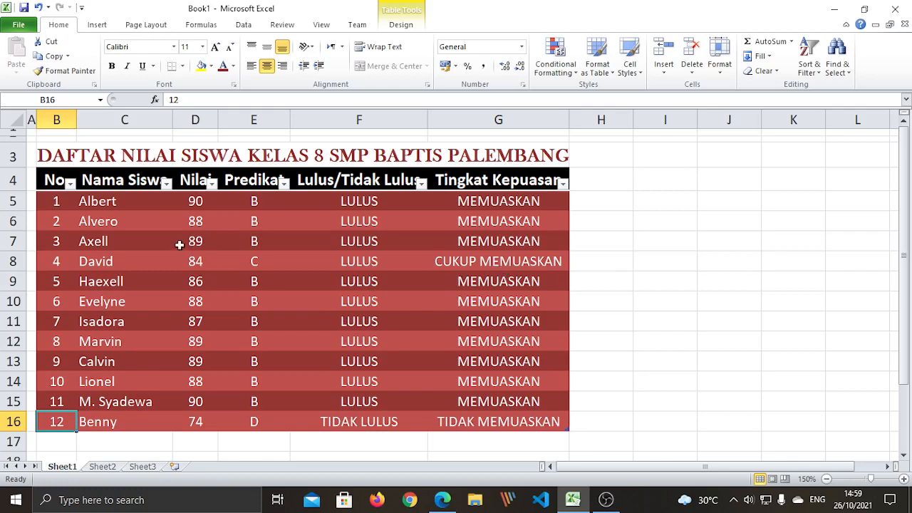
pyautogui.scroll(-9, 203, 253)
pyautogui.scroll(-18, 203, 254)
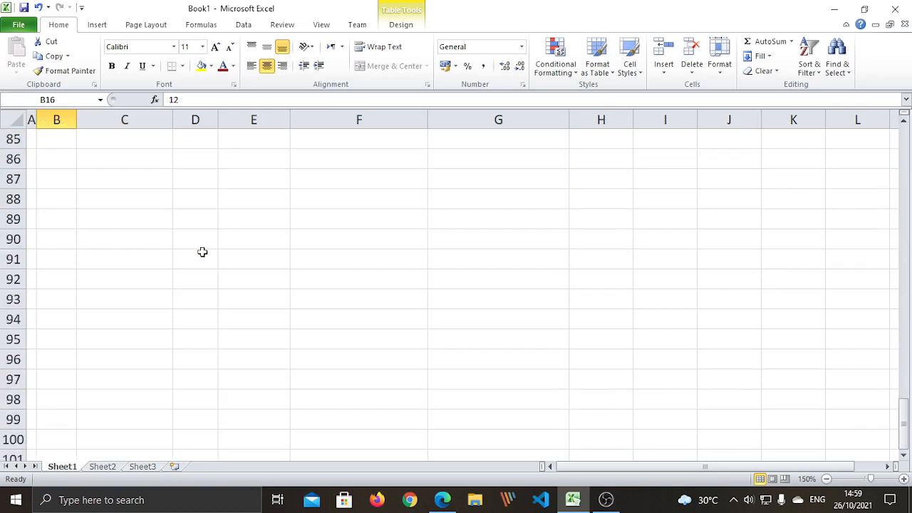
pyautogui.scroll(6, 377, 243)
pyautogui.scroll(20, 749, 224)
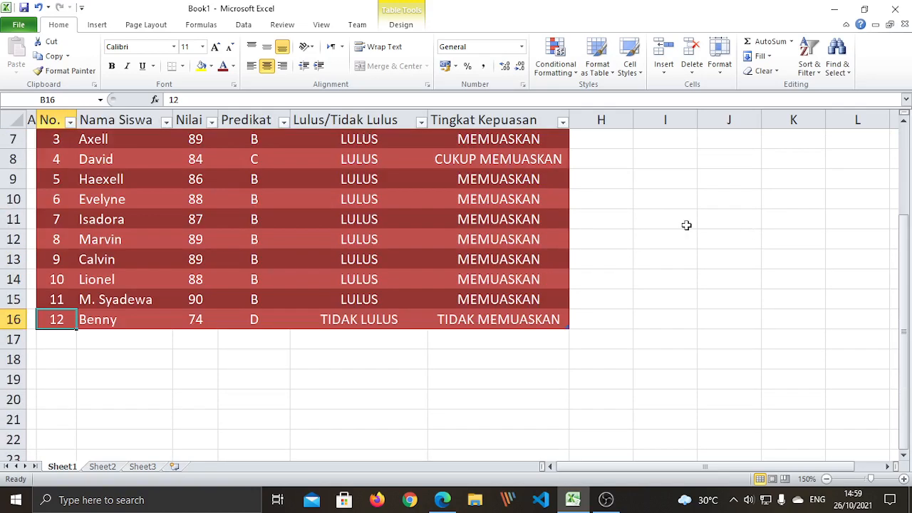
pyautogui.click(99, 469)
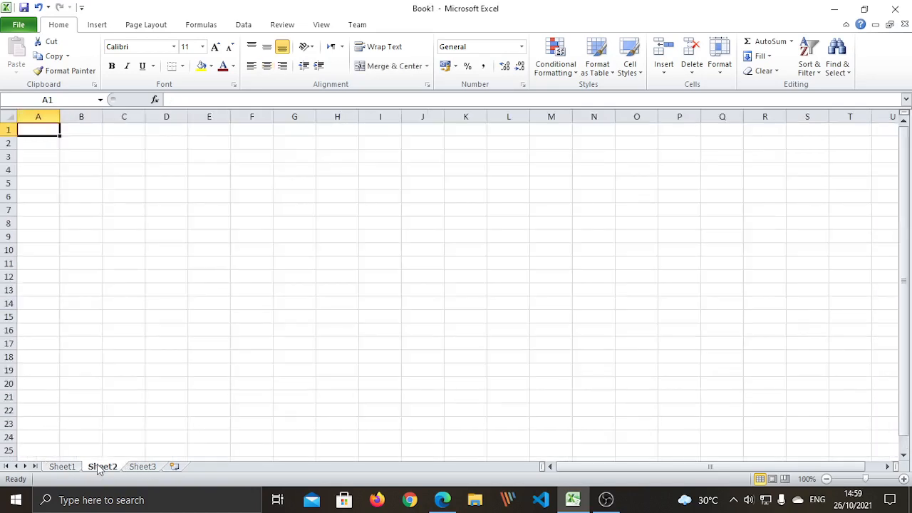
pyautogui.click(71, 470)
pyautogui.scroll(2, 777, 265)
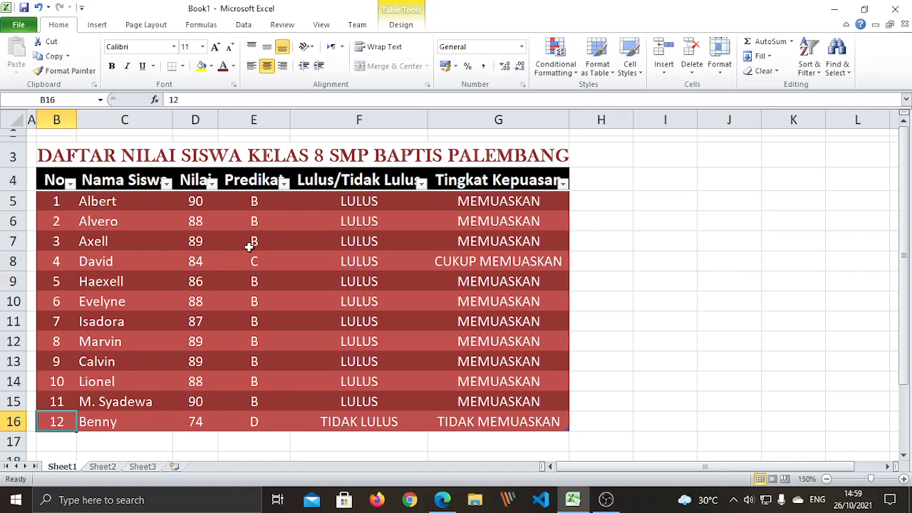
# Enter 'VLOOKUP' in I6 and the note 'untuk mencari data di sebuah tabel' in J6
pyautogui.click(643, 217)
pyautogui.write('VLOO')
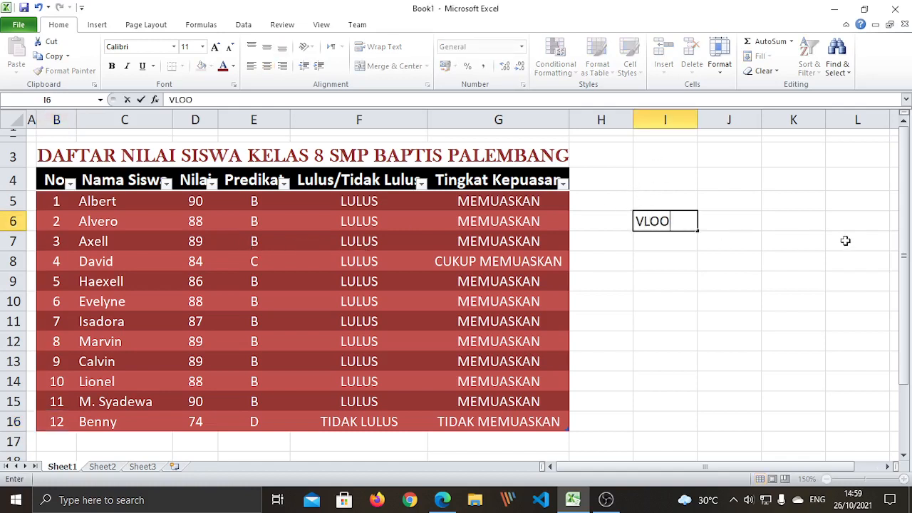
pyautogui.write('KUP')
pyautogui.press('Return')
pyautogui.press('Up')
pyautogui.press('Right')
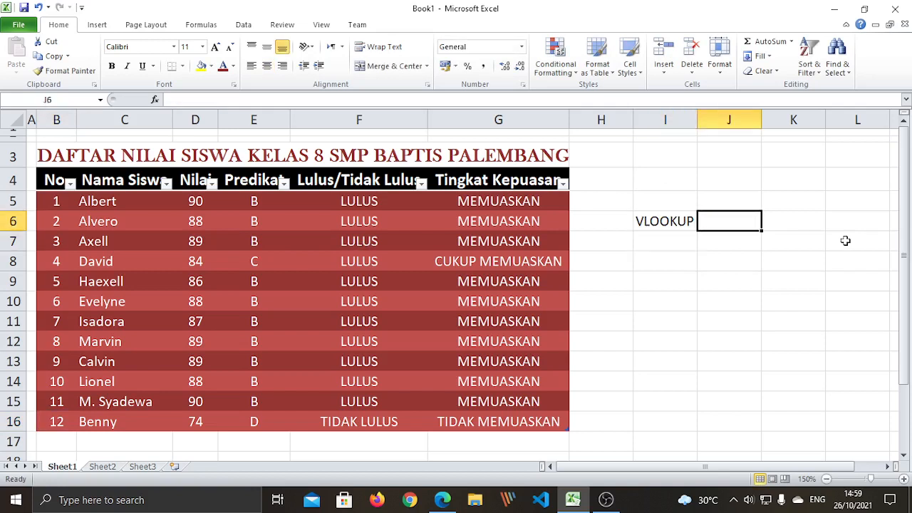
pyautogui.write('untuk ')
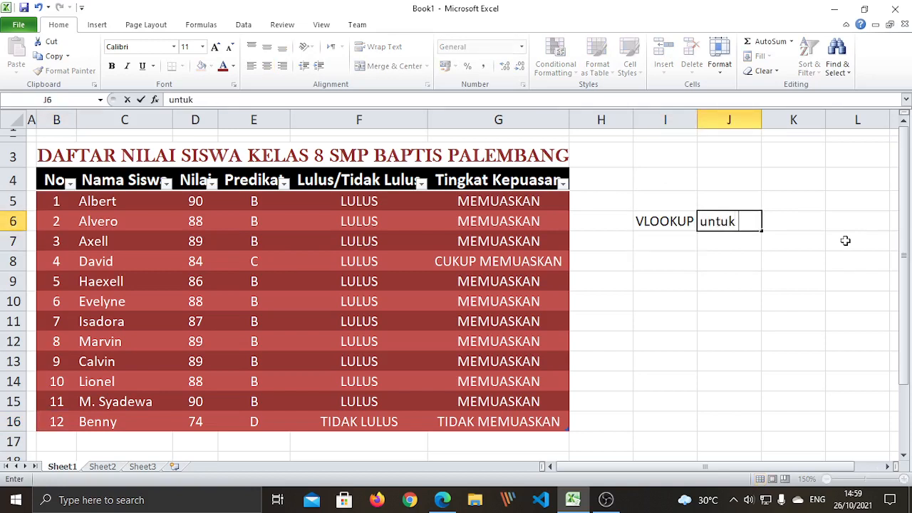
pyautogui.write('mencar')
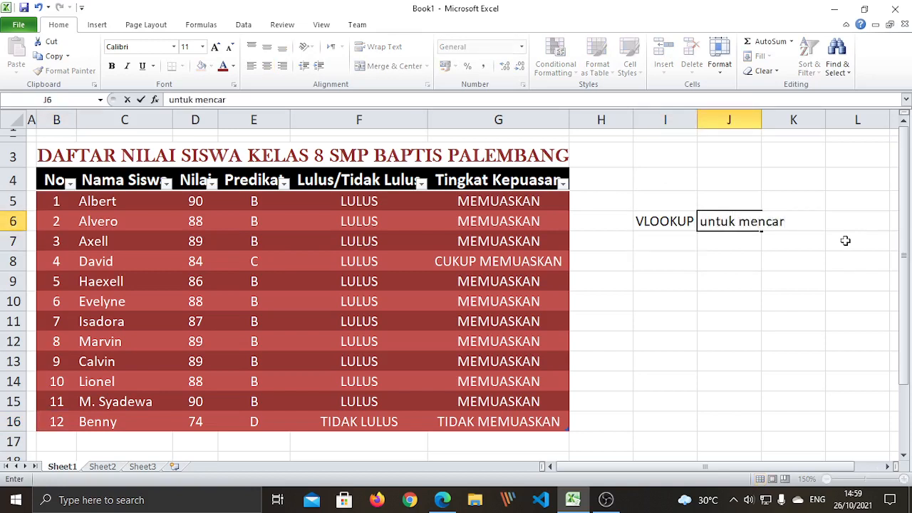
pyautogui.write('i data di ')
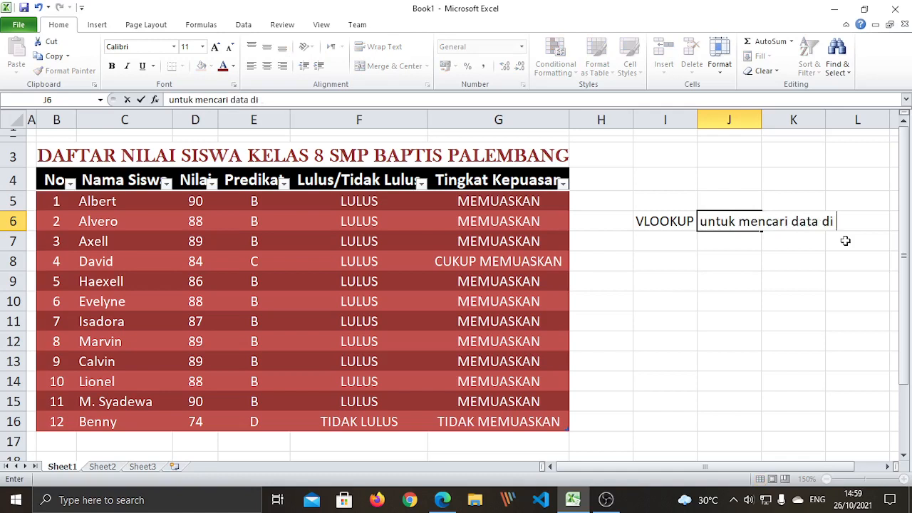
pyautogui.write('sebuah tabel')
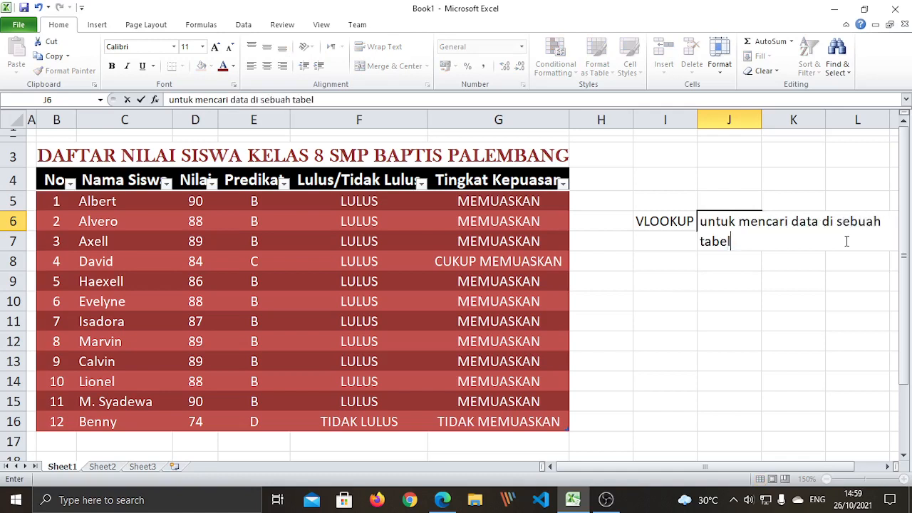
pyautogui.press('Return')
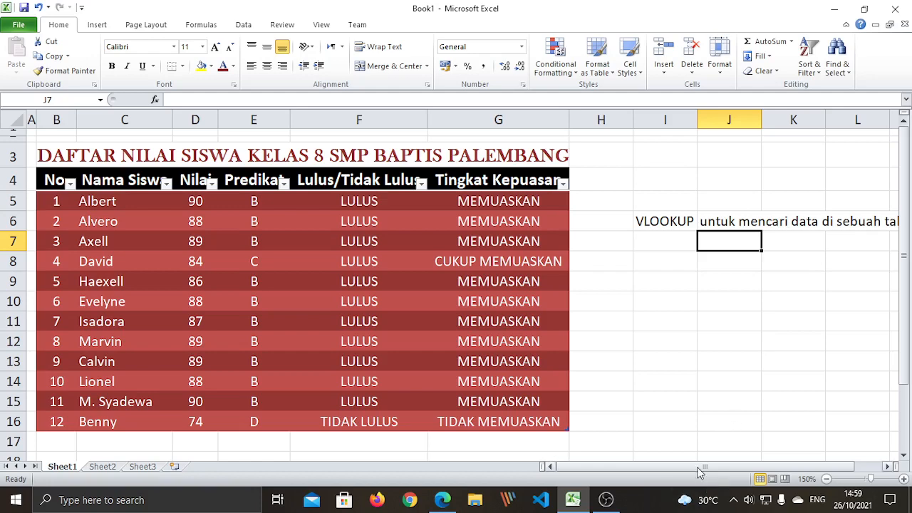
# Delete the VLOOKUP label from I6, leaving only the note beside the table
pyautogui.moveTo(701, 473); pyautogui.dragTo(754, 474)
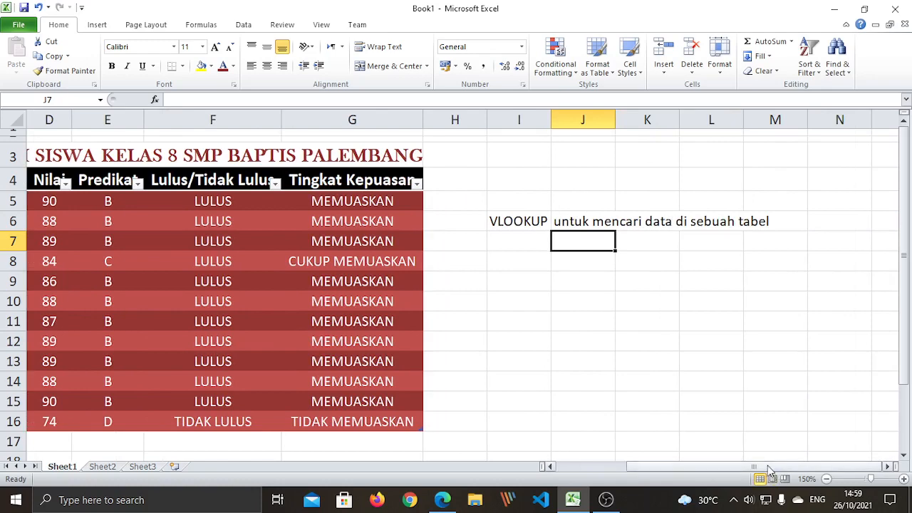
pyautogui.moveTo(784, 471); pyautogui.dragTo(737, 472)
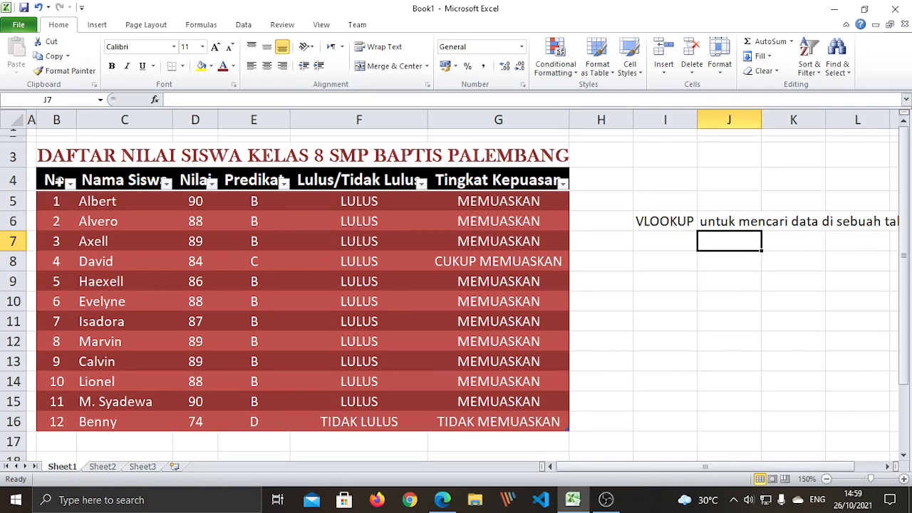
pyautogui.moveTo(56, 180); pyautogui.dragTo(567, 426)
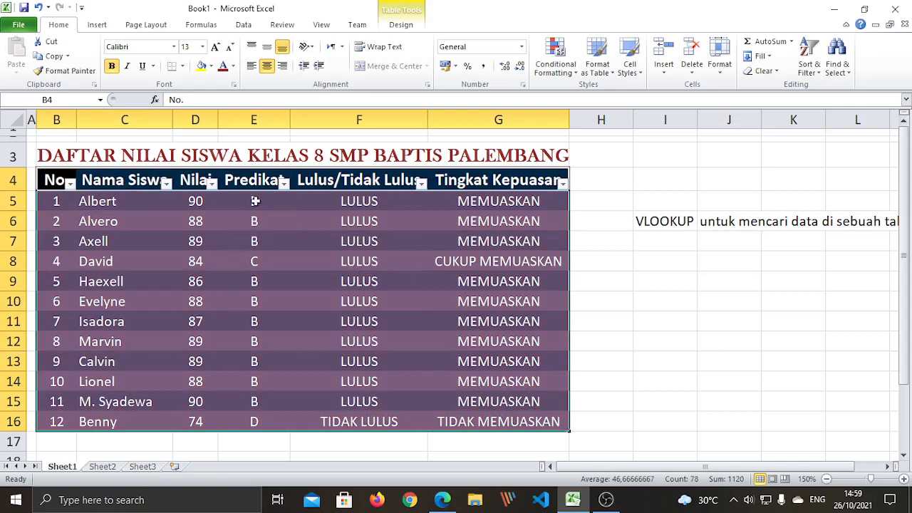
pyautogui.moveTo(751, 352); pyautogui.dragTo(698, 340)
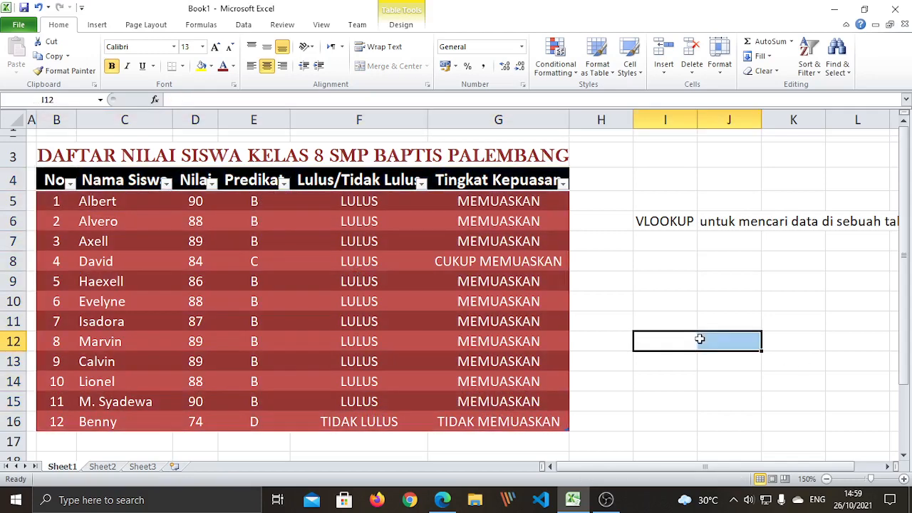
pyautogui.click(641, 220)
pyautogui.press('Delete')
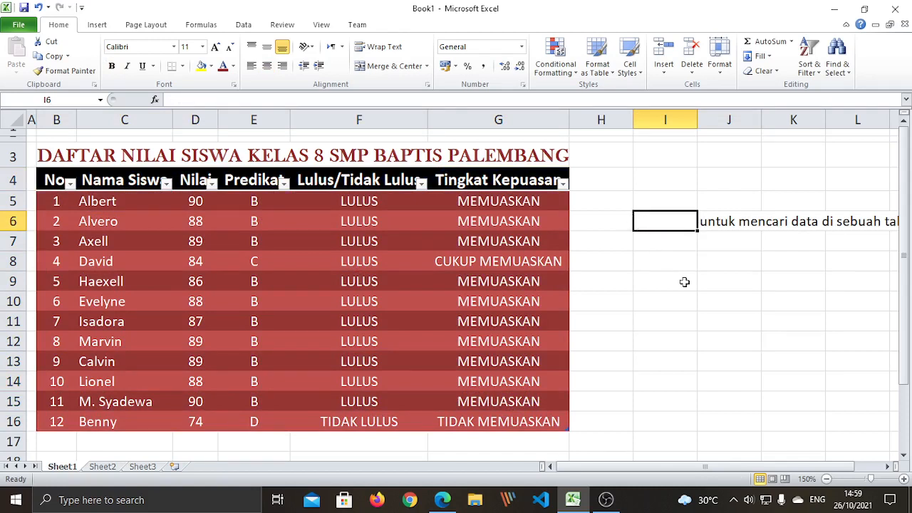
# Clear the 'untuk mencari data di sebuah tabel' note from J6
pyautogui.click(708, 294)
pyautogui.click(713, 225)
pyautogui.press('Delete')
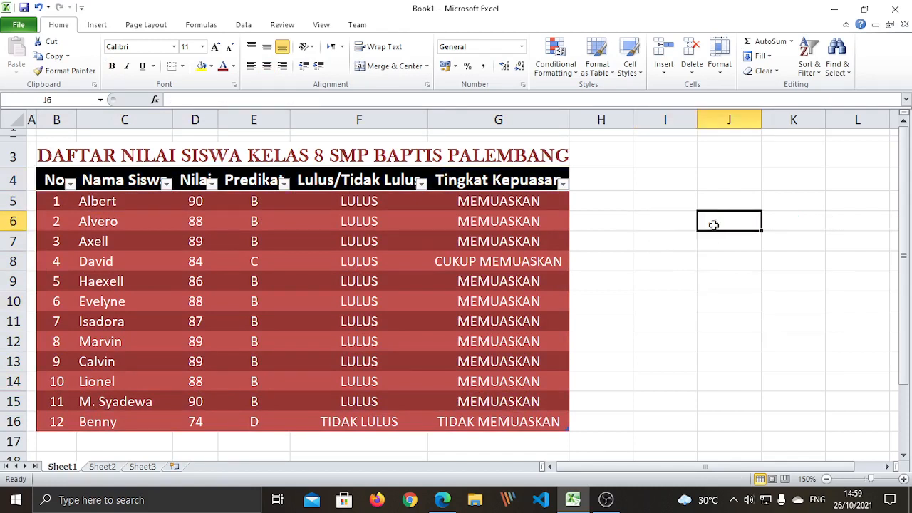
# Review the table by selecting Albert's row, the Predikat to Tingkat Kepuasan headers, and Calvin's name
pyautogui.click(114, 201)
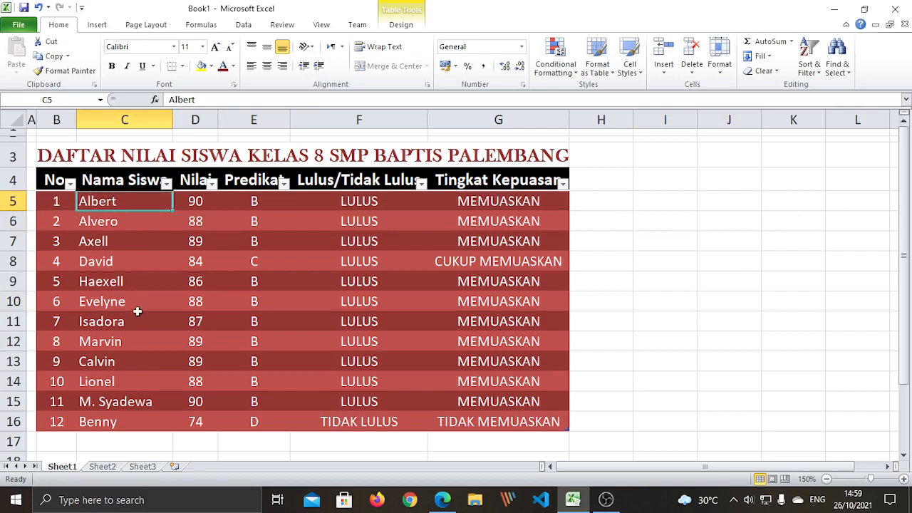
pyautogui.click(197, 205)
pyautogui.click(268, 186)
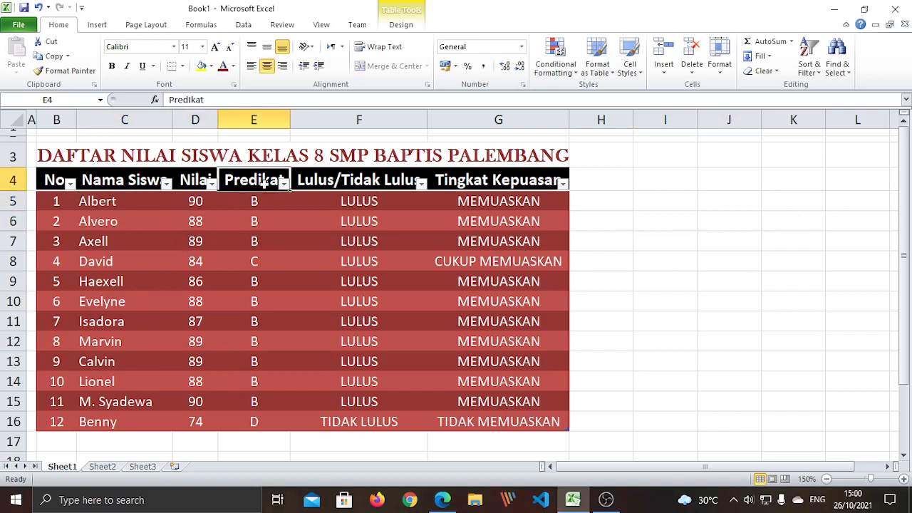
pyautogui.press('Right')
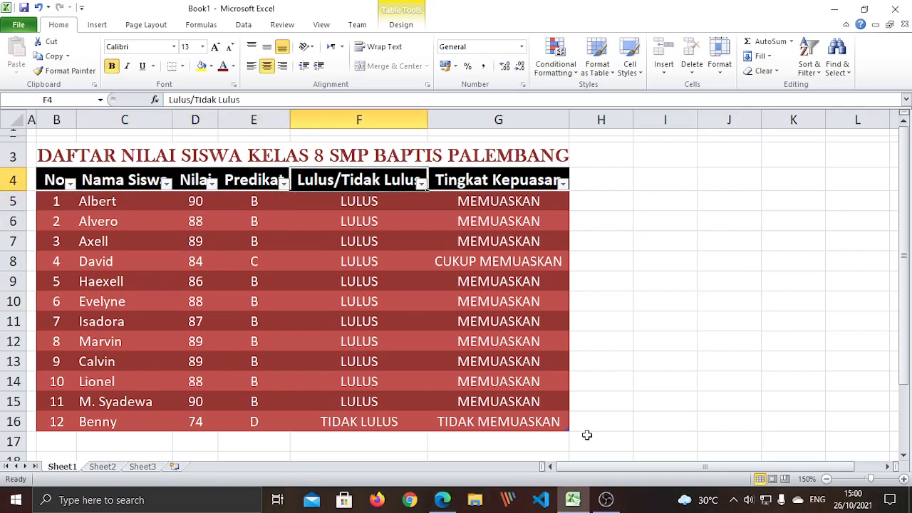
pyautogui.press('Right')
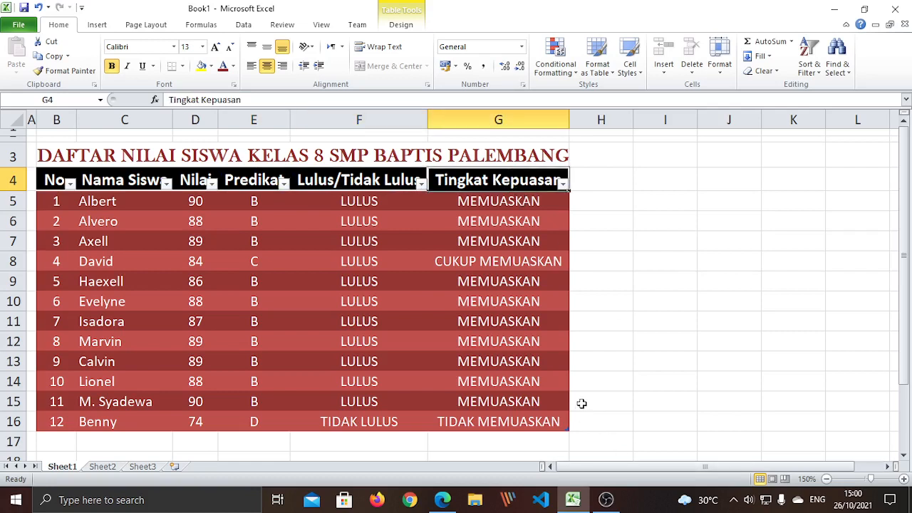
pyautogui.click(677, 341)
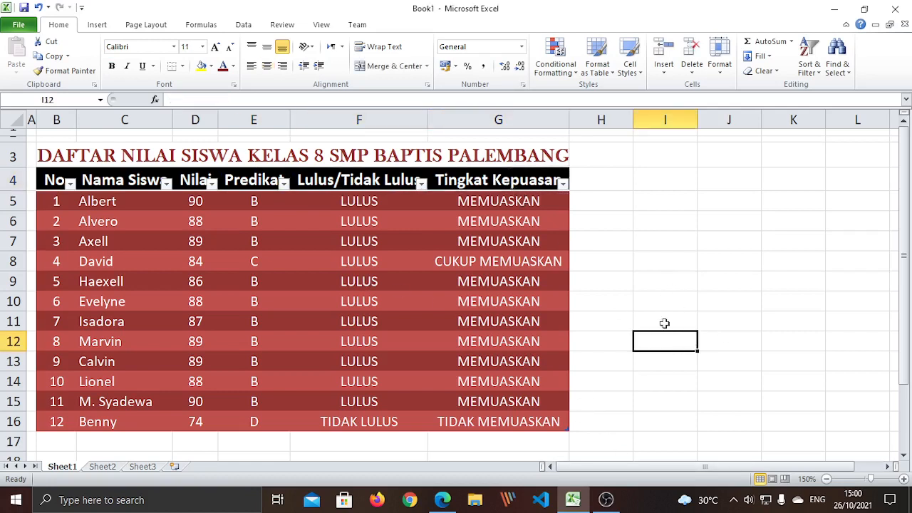
pyautogui.click(57, 202)
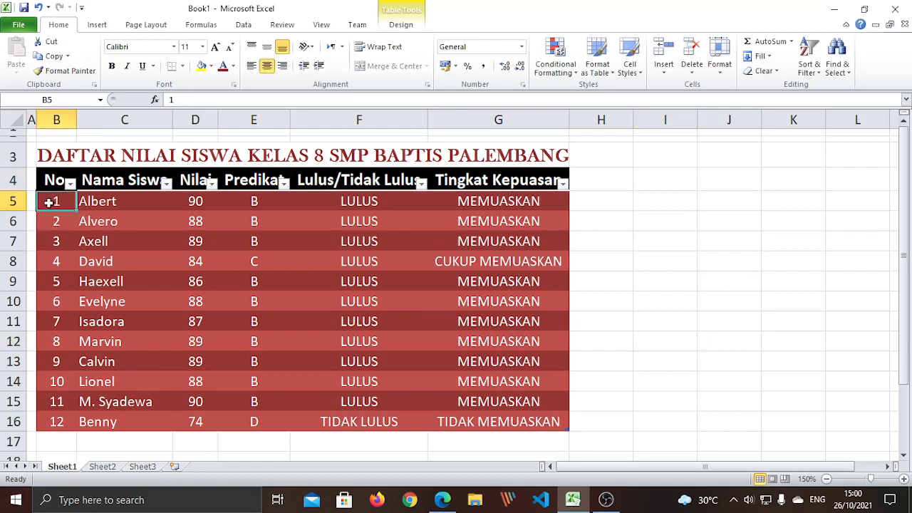
pyautogui.click(148, 363)
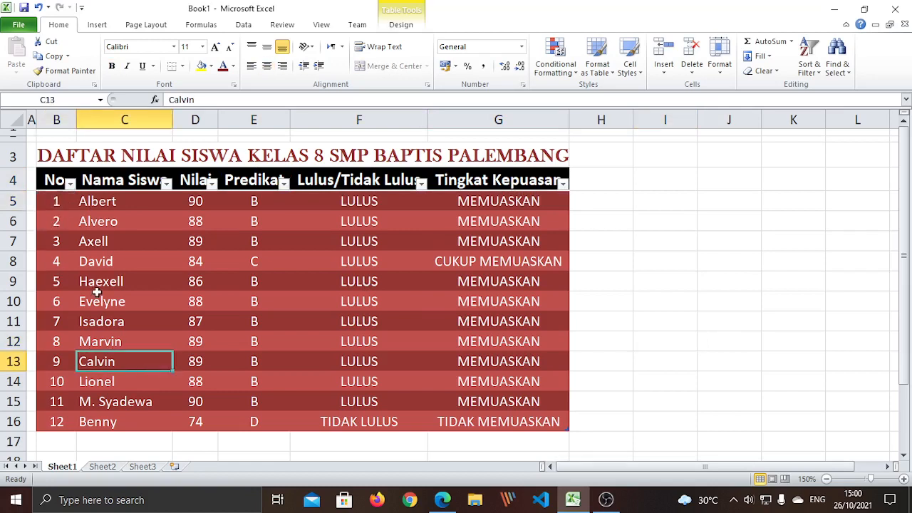
pyautogui.click(60, 203)
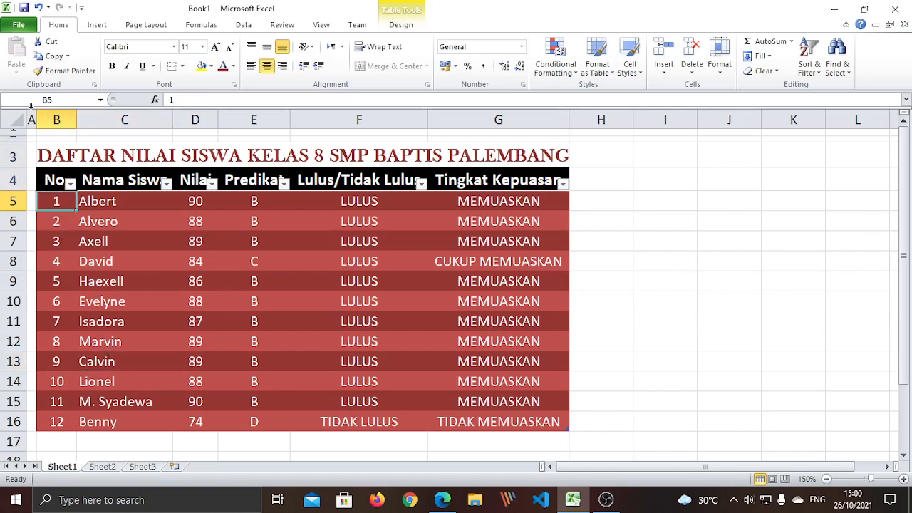
# Shrink column A to a 0,42 (5 pixel) sliver beside the grade table
pyautogui.moveTo(36, 119); pyautogui.dragTo(69, 120)
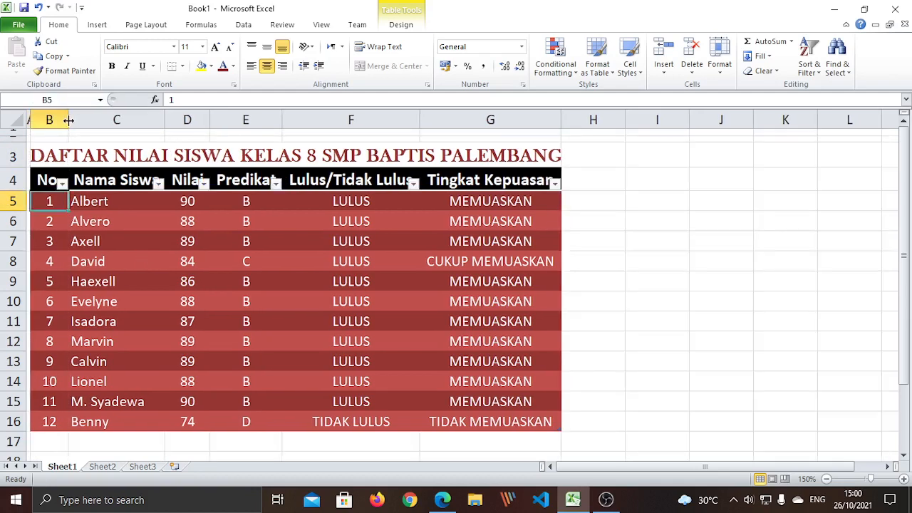
pyautogui.click(602, 388)
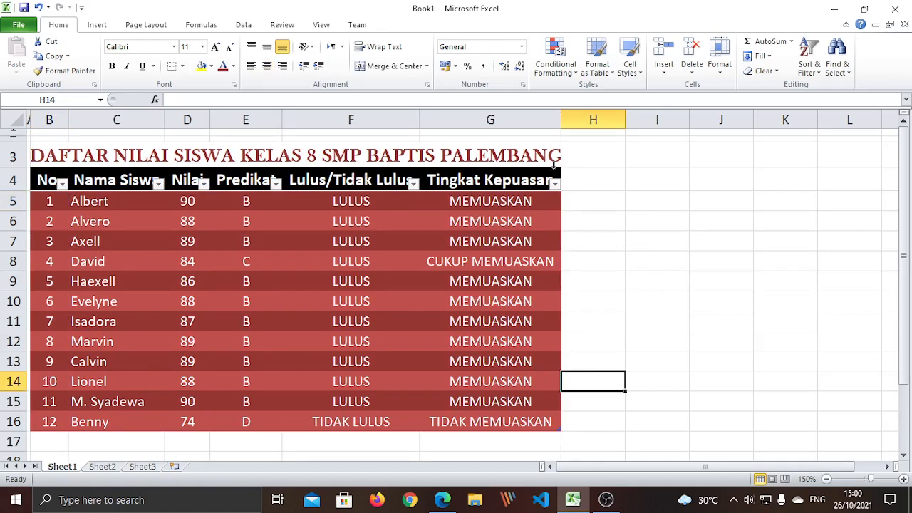
pyautogui.click(55, 199)
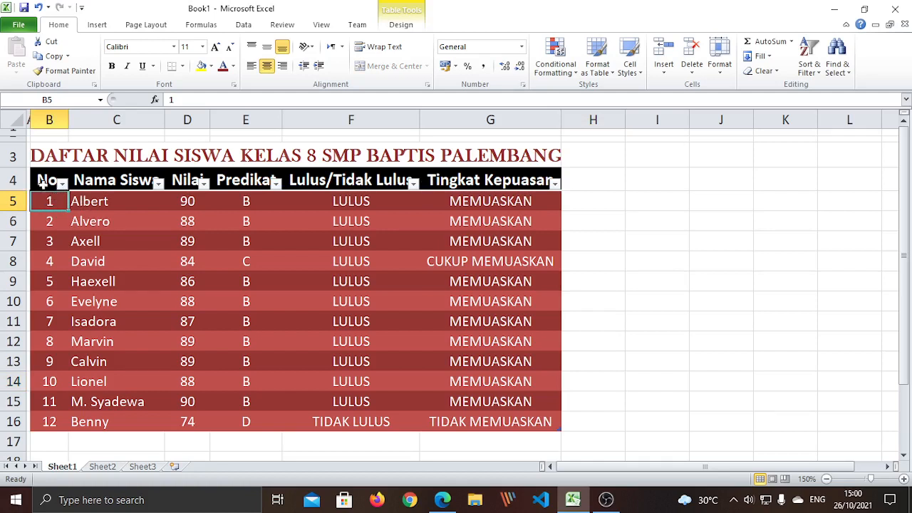
# Select the No header, then Albert's name, score and grade in row 5
pyautogui.click(48, 184)
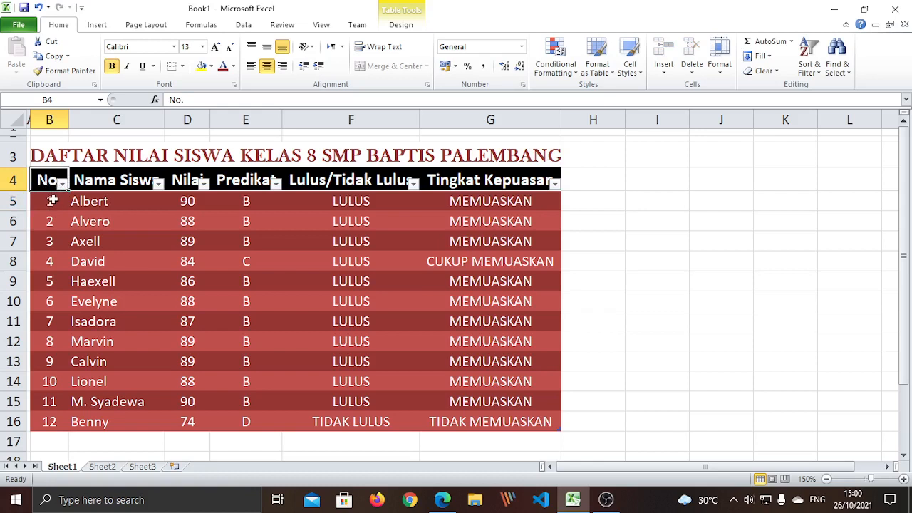
pyautogui.click(53, 202)
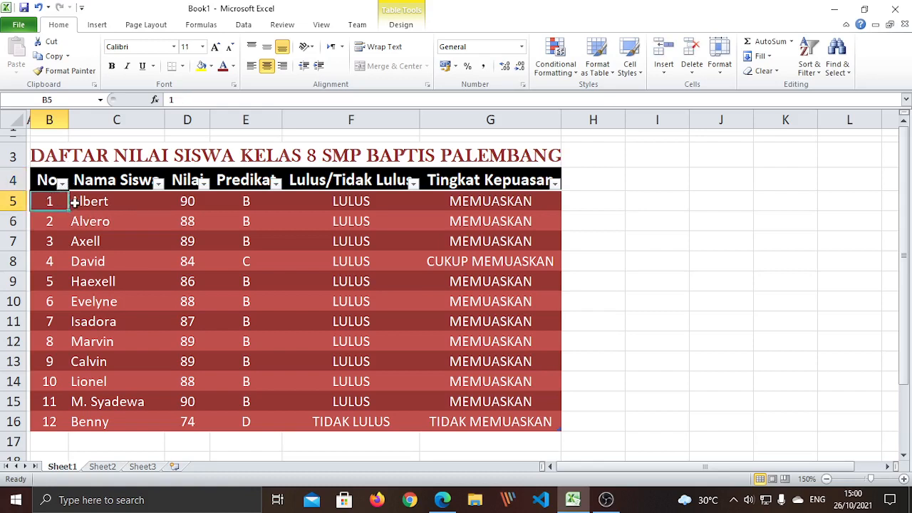
pyautogui.moveTo(80, 200); pyautogui.dragTo(512, 200)
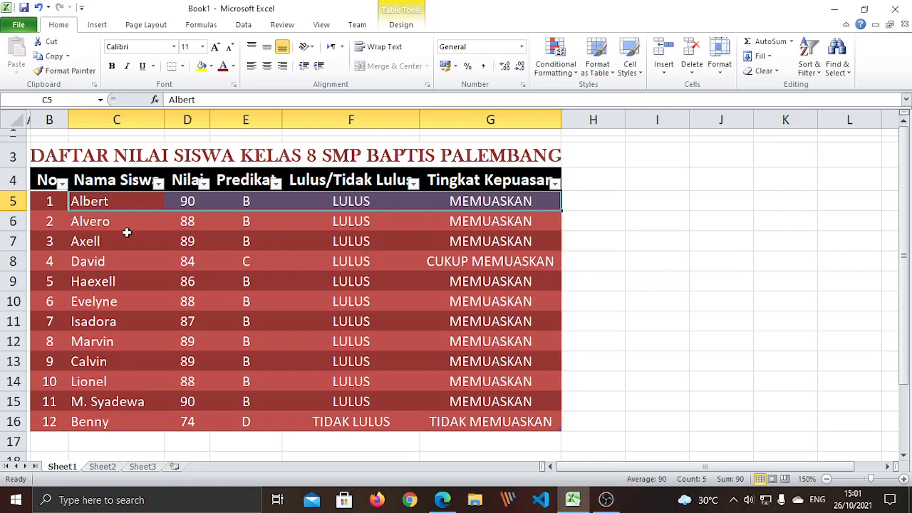
# Review row 5's entries and formulas from cell B5 through G5
pyautogui.click(54, 201)
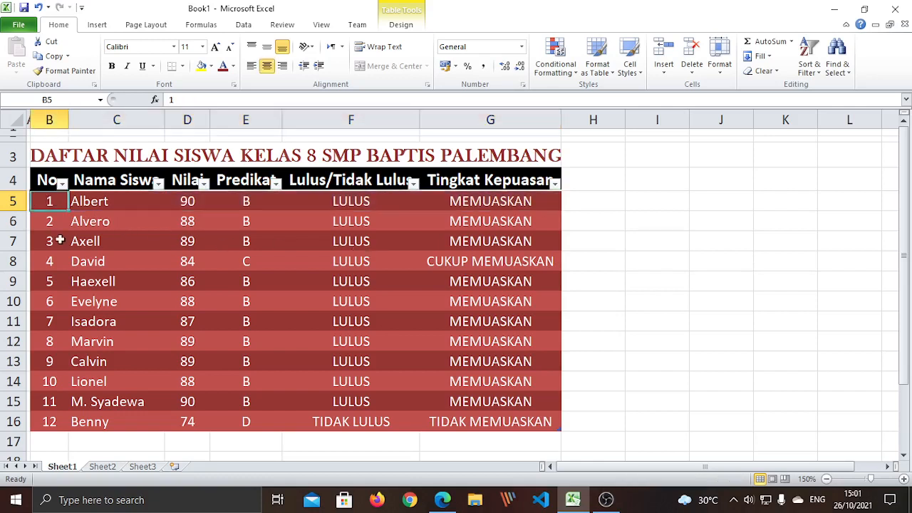
pyautogui.click(94, 202)
pyautogui.click(191, 202)
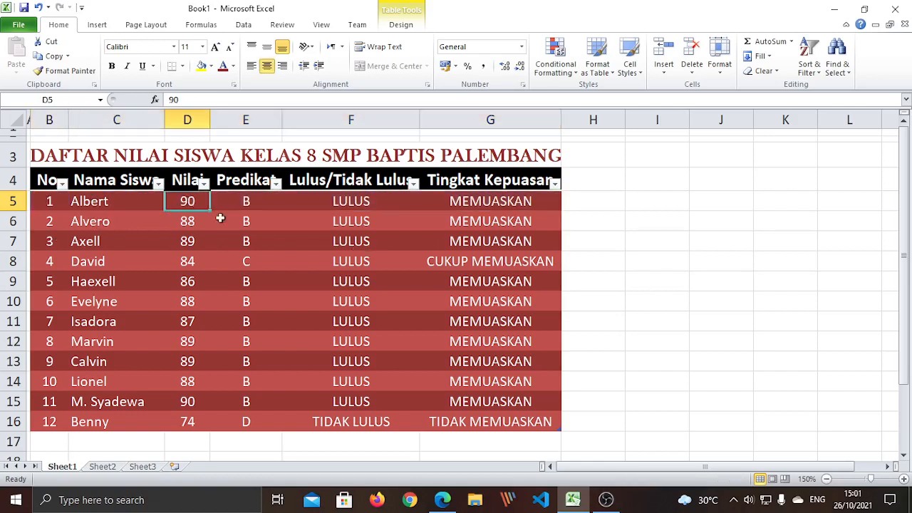
pyautogui.click(258, 203)
pyautogui.click(369, 205)
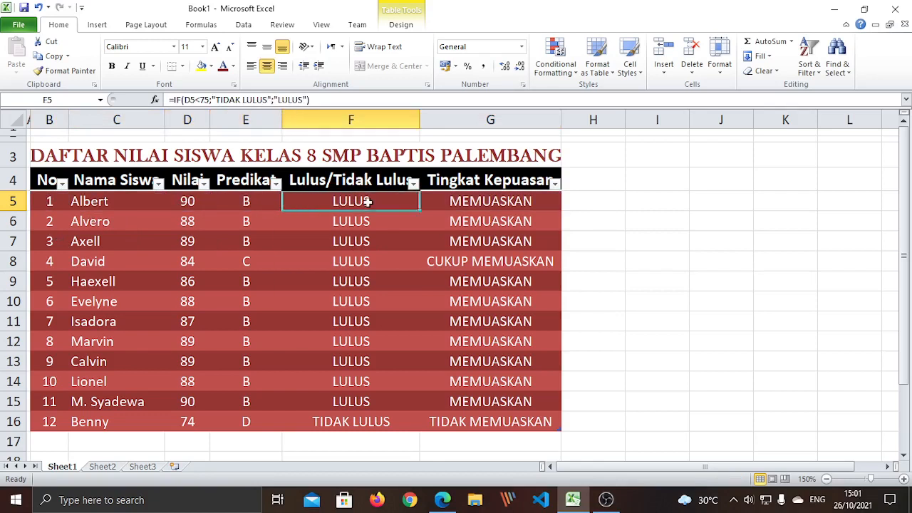
pyautogui.click(488, 203)
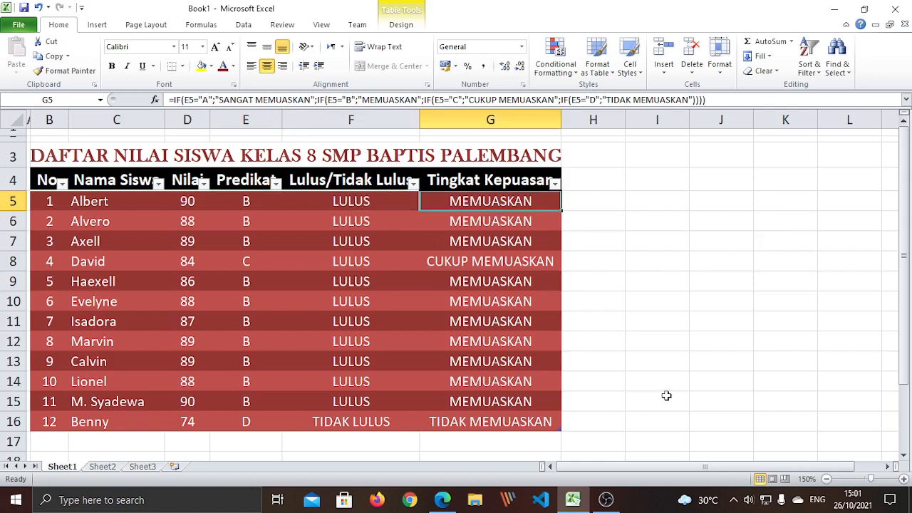
# Narrow column H to a thin spacer and look over the grade table's design options
pyautogui.moveTo(625, 122); pyautogui.dragTo(585, 122)
pyautogui.click(627, 283)
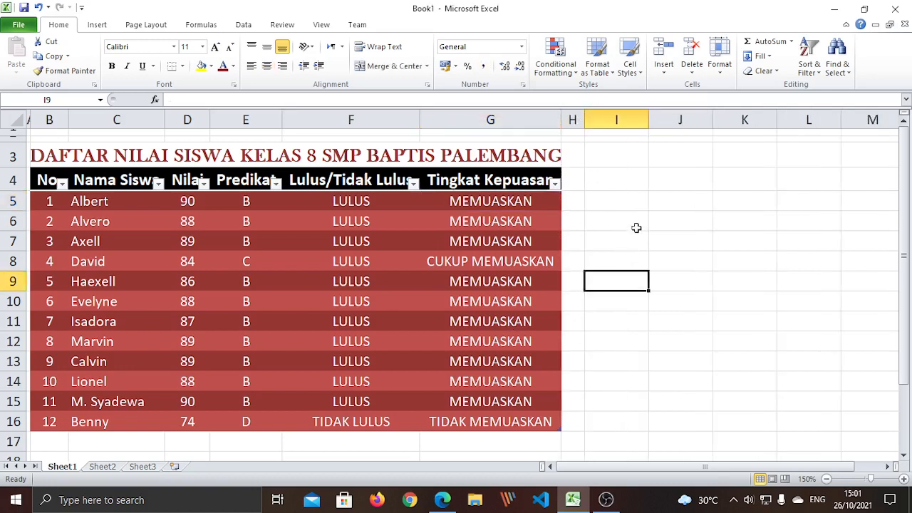
pyautogui.click(641, 241)
pyautogui.moveTo(44, 179); pyautogui.dragTo(533, 423)
pyautogui.click(97, 25)
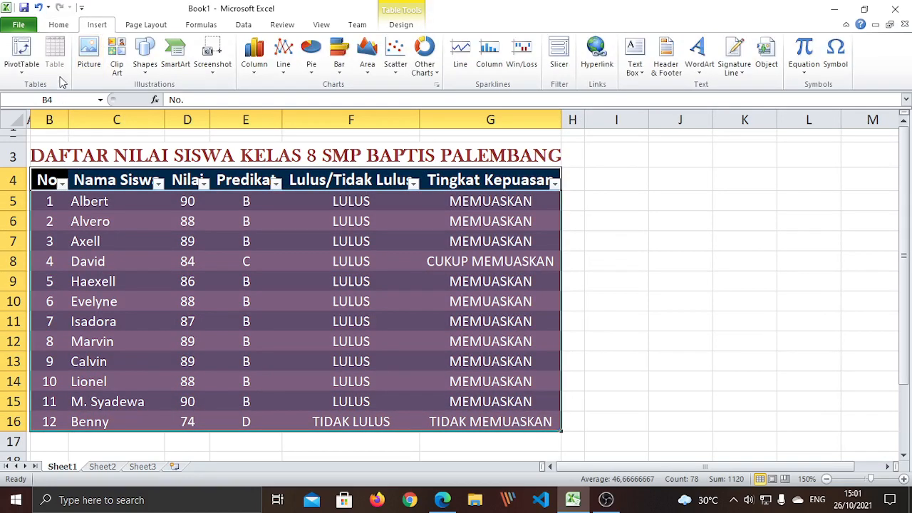
pyautogui.click(401, 25)
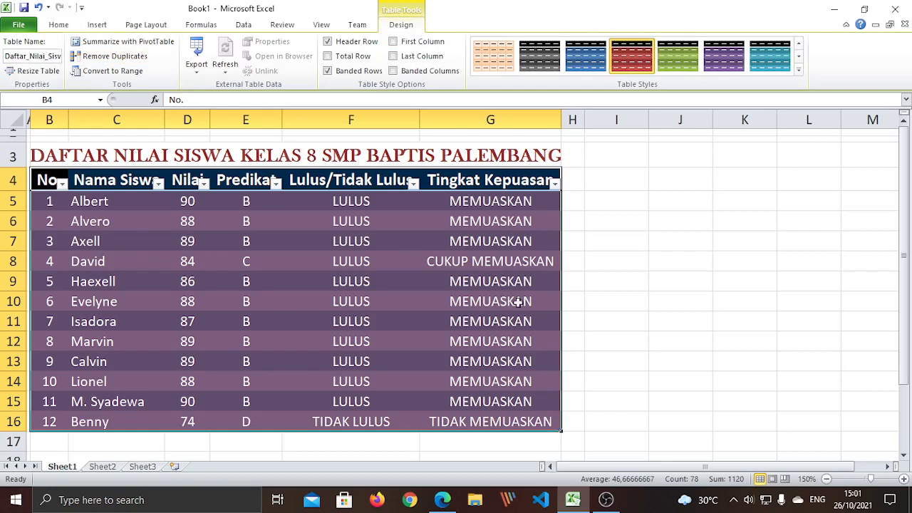
# Reselect the grade table, then pick cell I3 for the lookup table heading
pyautogui.click(606, 322)
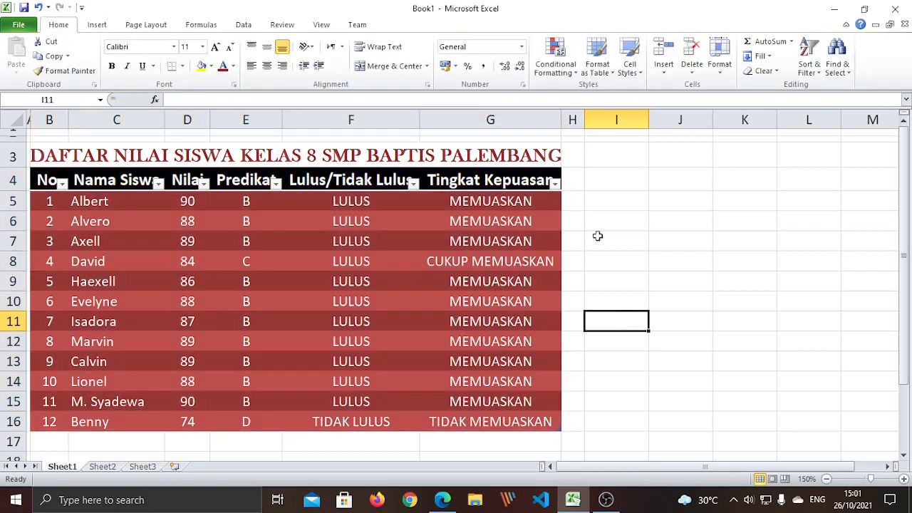
pyautogui.click(621, 180)
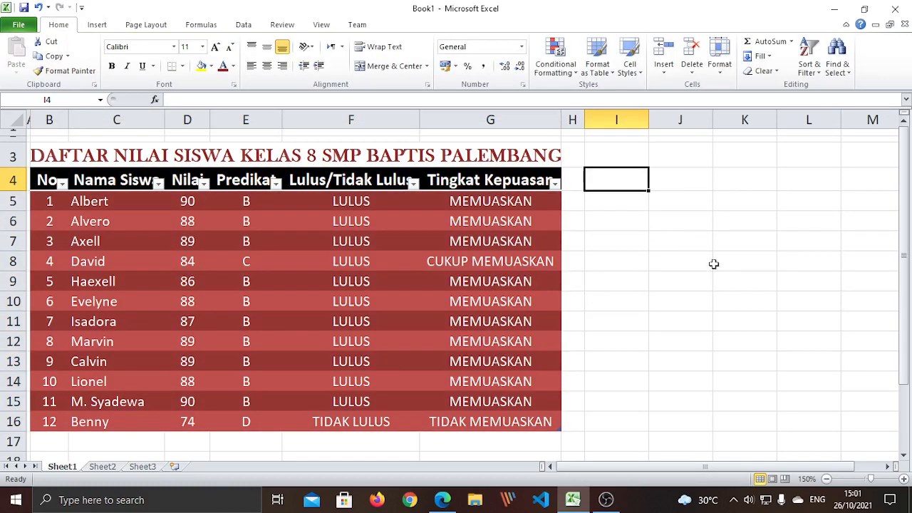
pyautogui.click(716, 286)
pyautogui.click(606, 180)
pyautogui.moveTo(32, 179); pyautogui.dragTo(490, 421)
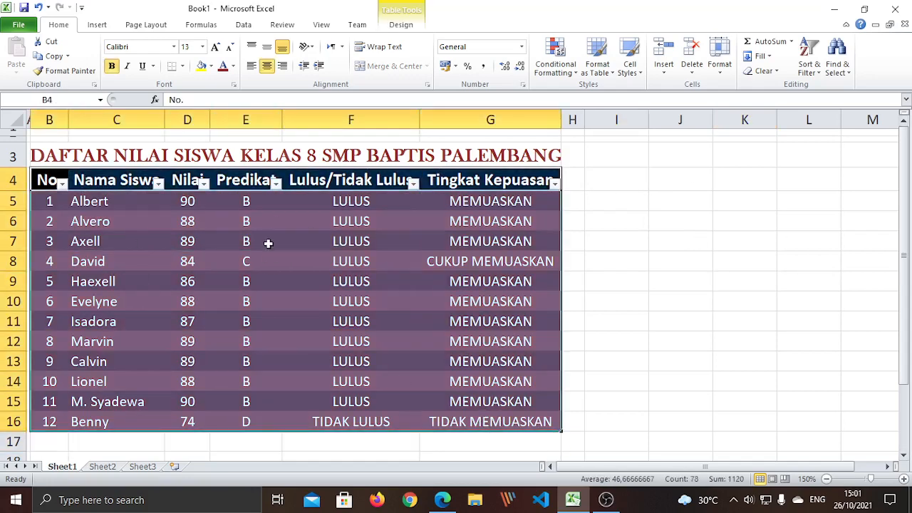
pyautogui.click(616, 180)
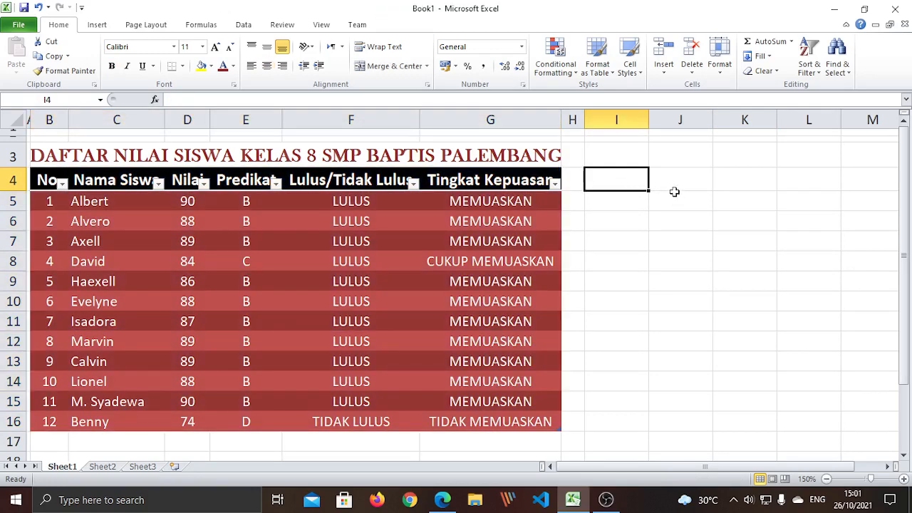
pyautogui.click(630, 157)
# Enter 'Tabel Pencarian Data Siswa Kelas 8' in cell I3 and reselect it
pyautogui.write('T')
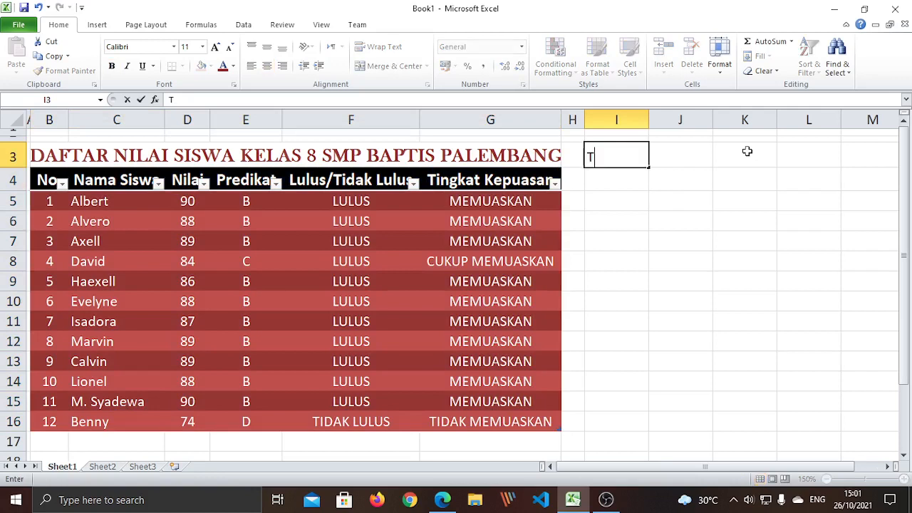
pyautogui.write('abel P')
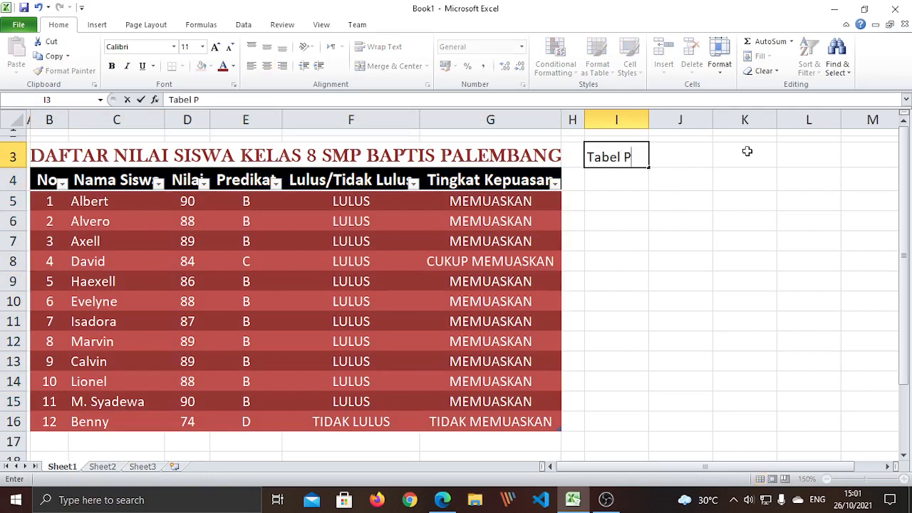
pyautogui.write('encarian ')
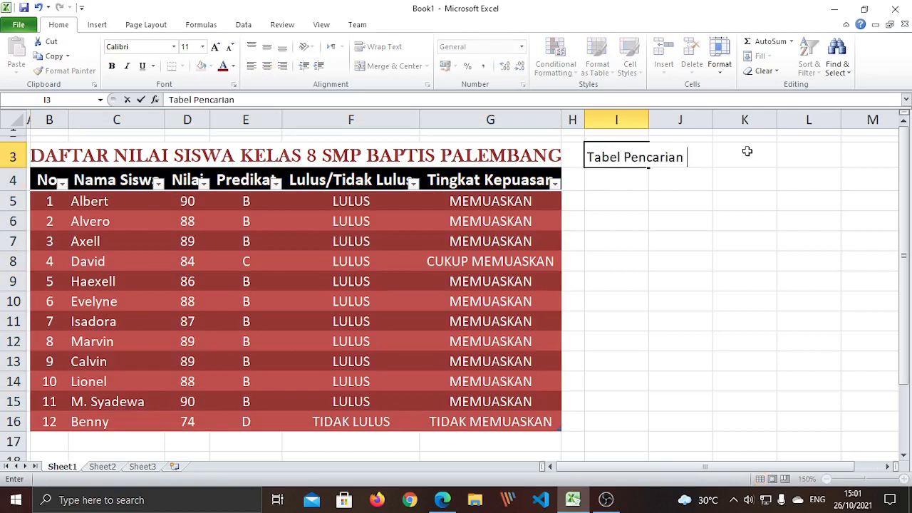
pyautogui.write('Data Sisw')
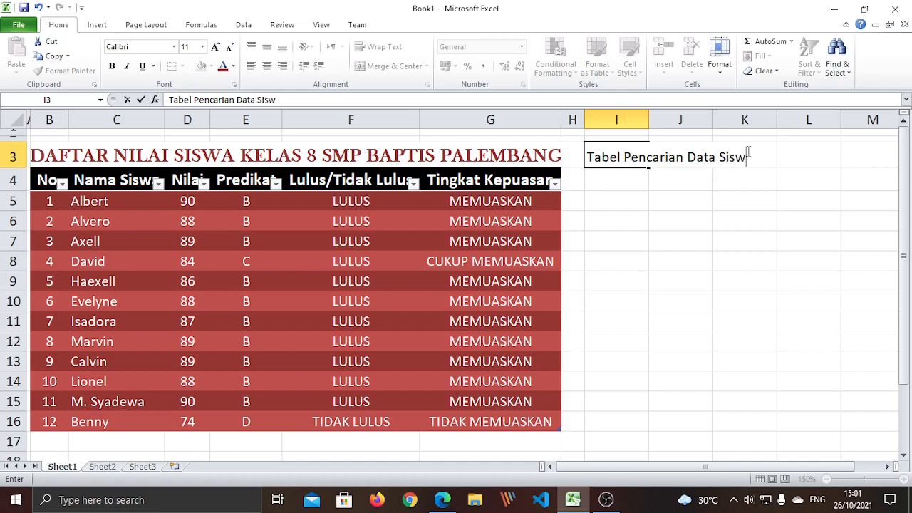
pyautogui.write('a k')
pyautogui.write('Kelas ')
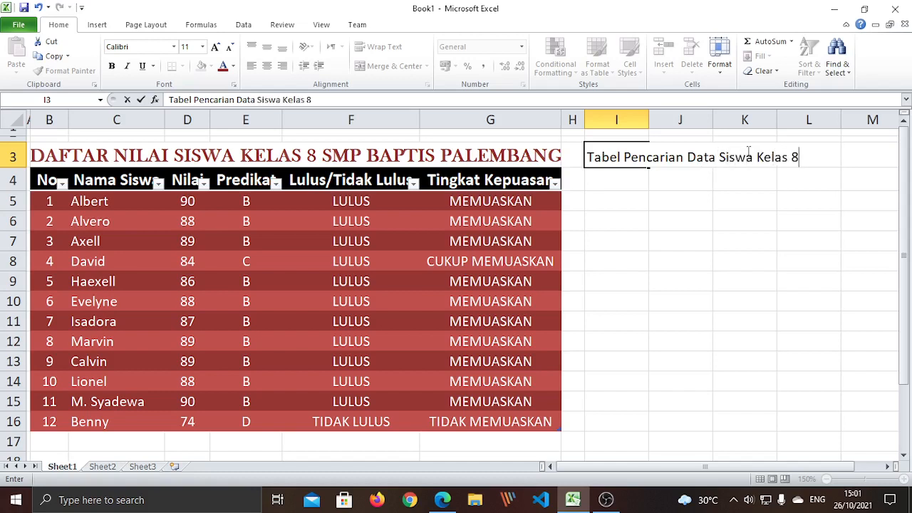
pyautogui.write('8')
pyautogui.press('Return')
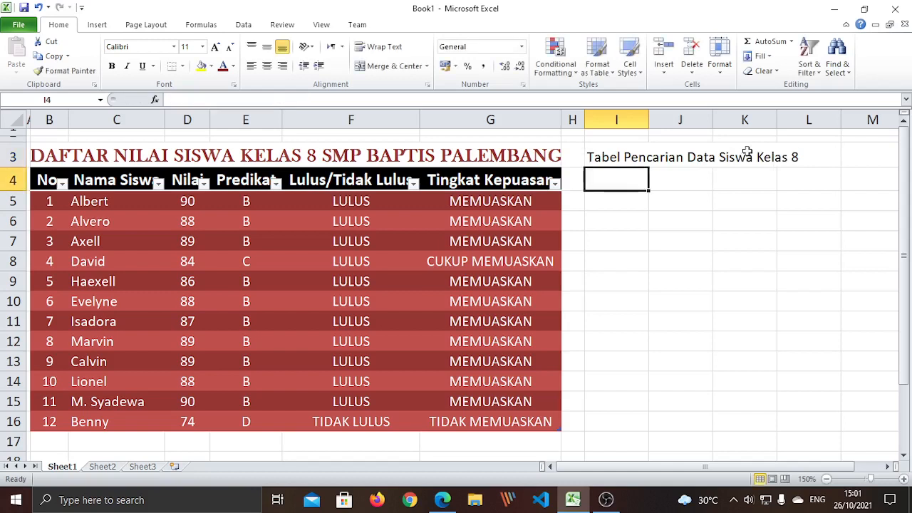
pyautogui.press('Up')
pyautogui.click(751, 192)
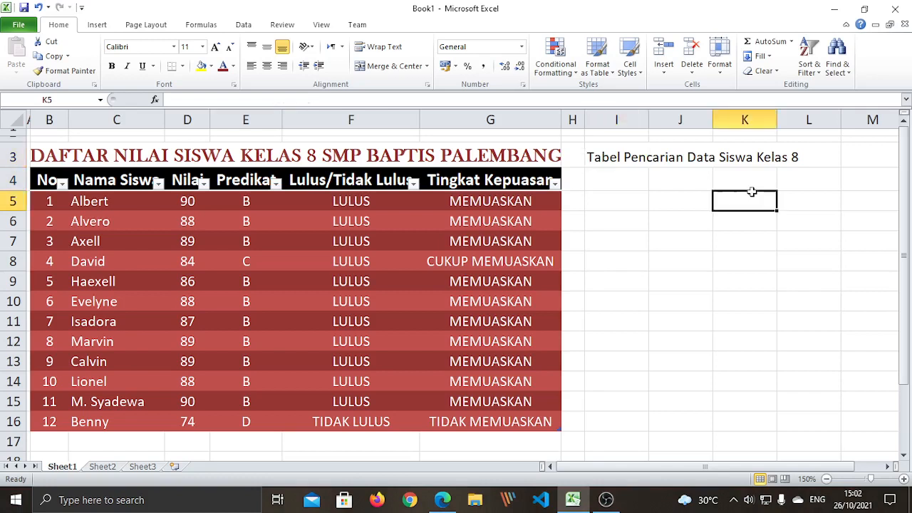
pyautogui.click(627, 151)
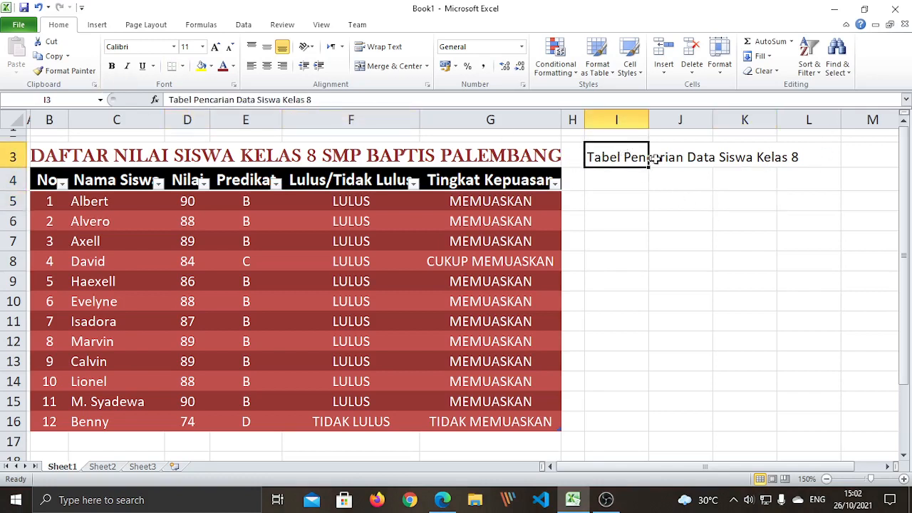
# Merge and center the heading across I3:L3 and make it bold
pyautogui.moveTo(622, 152); pyautogui.dragTo(784, 155)
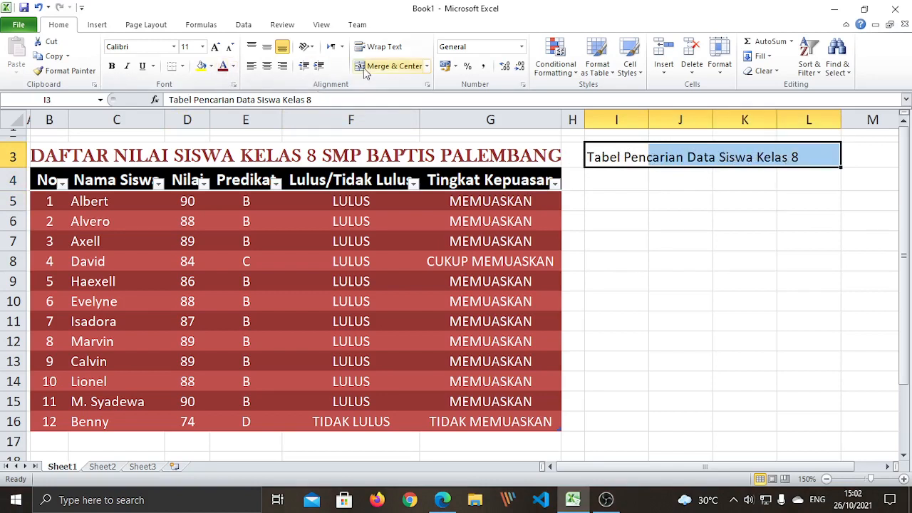
pyautogui.click(385, 66)
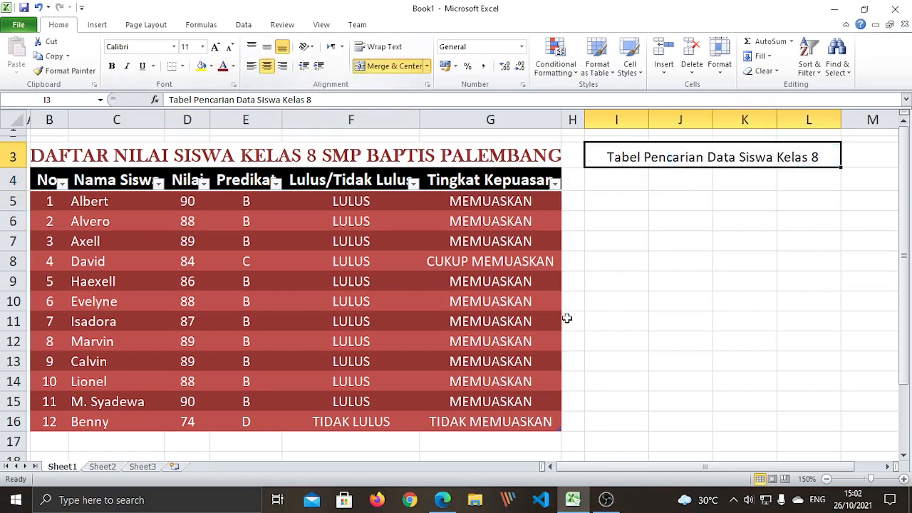
pyautogui.click(111, 65)
pyautogui.click(174, 46)
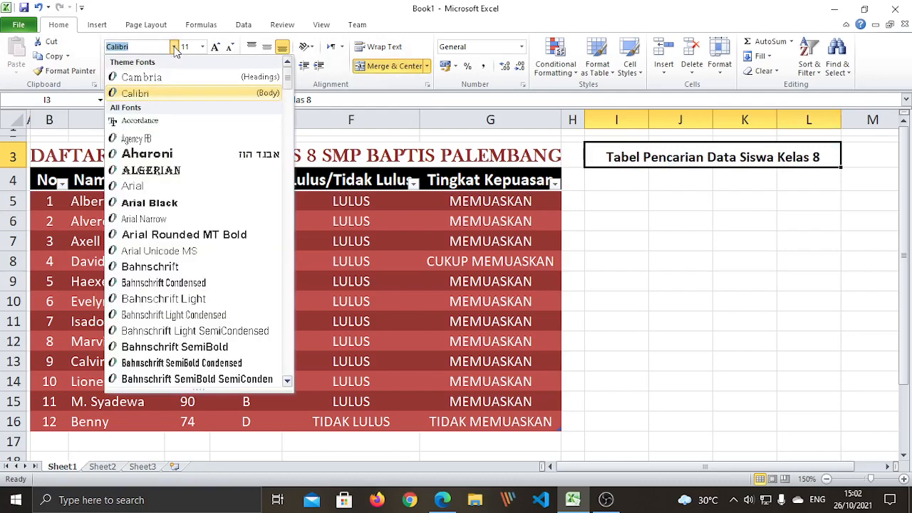
pyautogui.click(419, 224)
pyautogui.click(419, 155)
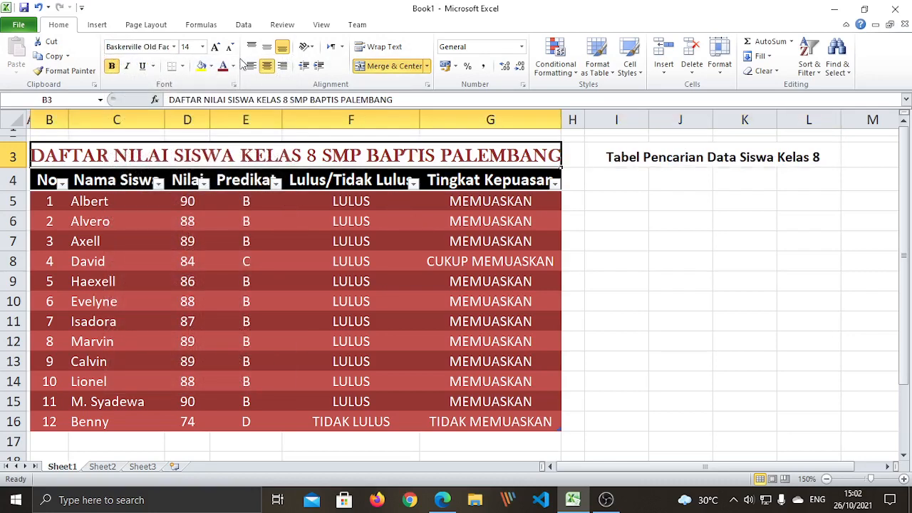
# Set the lookup title's font to Baskerville Old Face at size 14
pyautogui.click(174, 46)
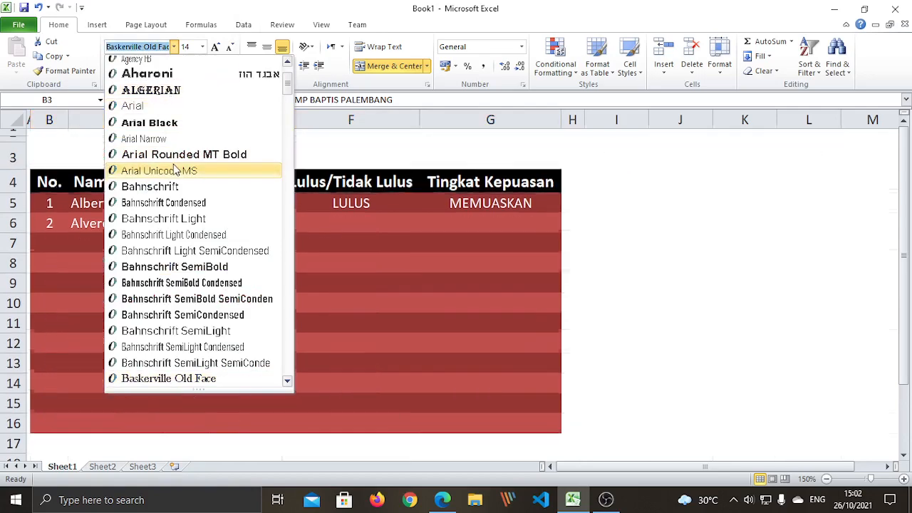
pyautogui.scroll(2, 178, 121)
pyautogui.scroll(-5, 179, 121)
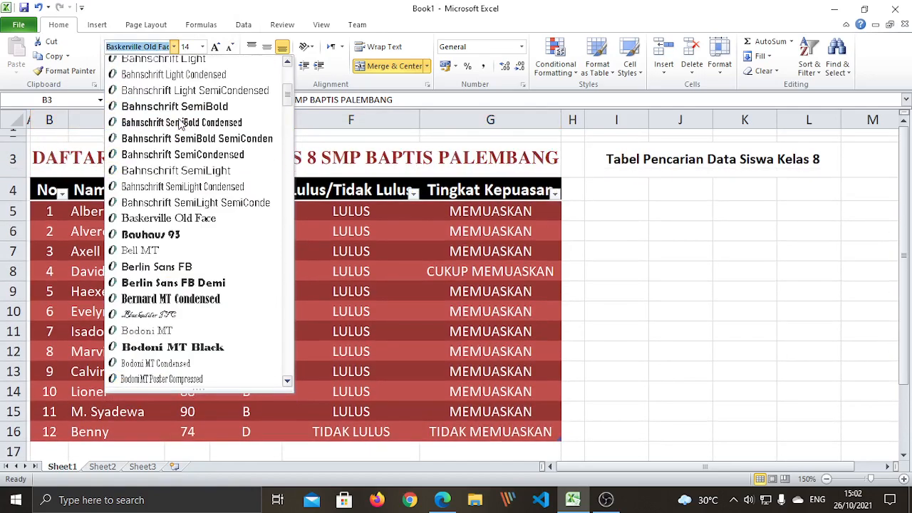
pyautogui.click(634, 149)
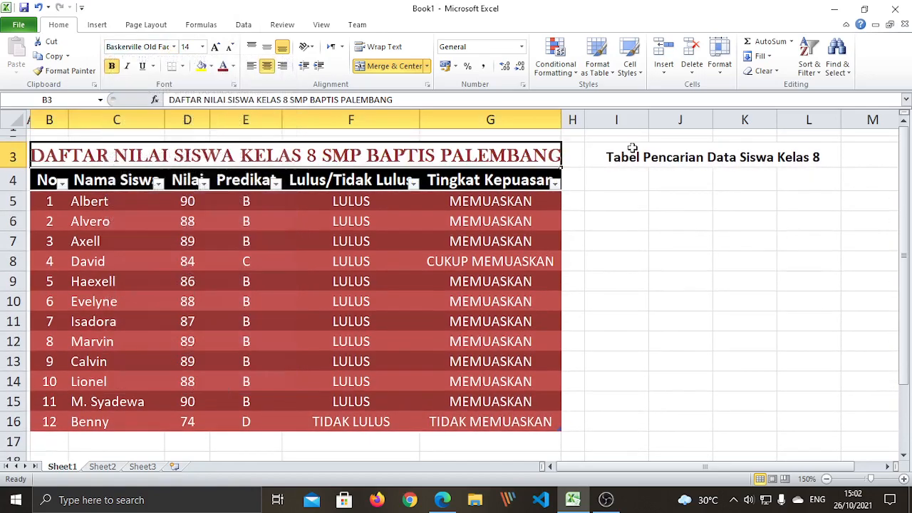
pyautogui.click(631, 156)
pyautogui.click(174, 46)
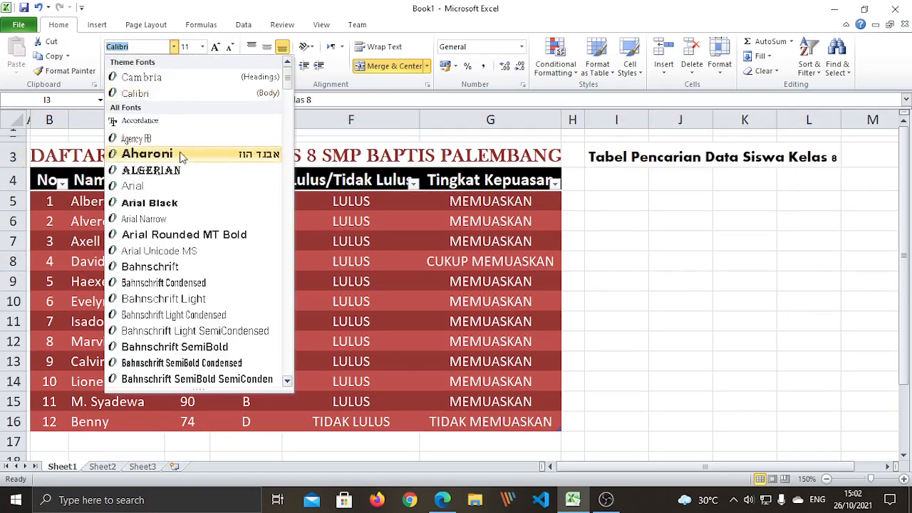
pyautogui.scroll(-1, 181, 156)
pyautogui.scroll(-3, 182, 158)
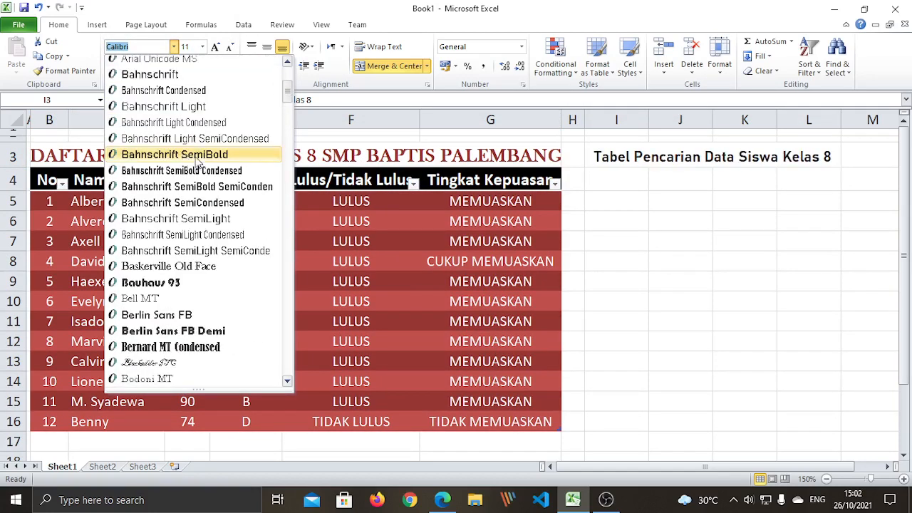
pyautogui.click(189, 266)
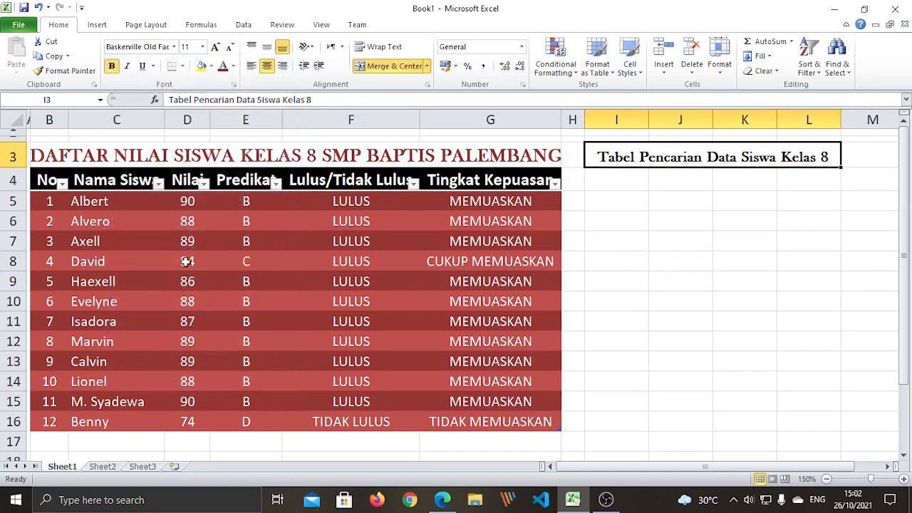
pyautogui.click(204, 47)
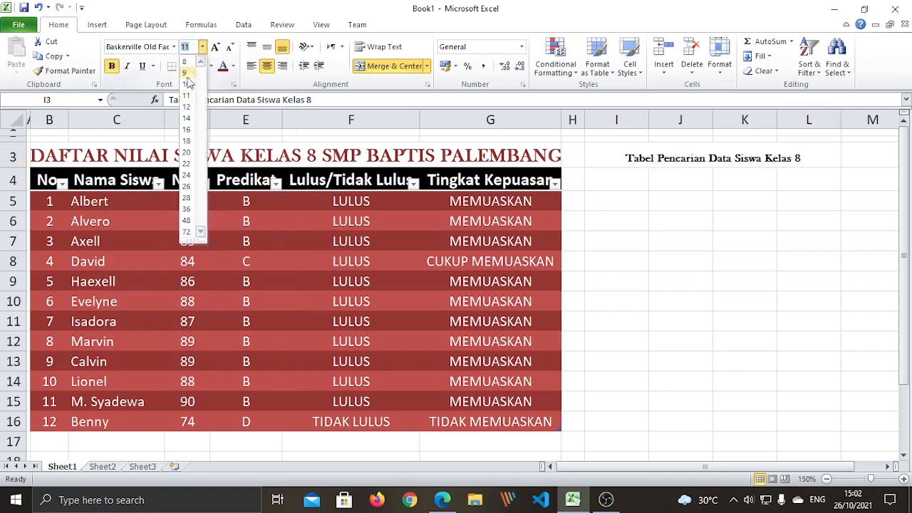
pyautogui.click(187, 125)
pyautogui.click(756, 256)
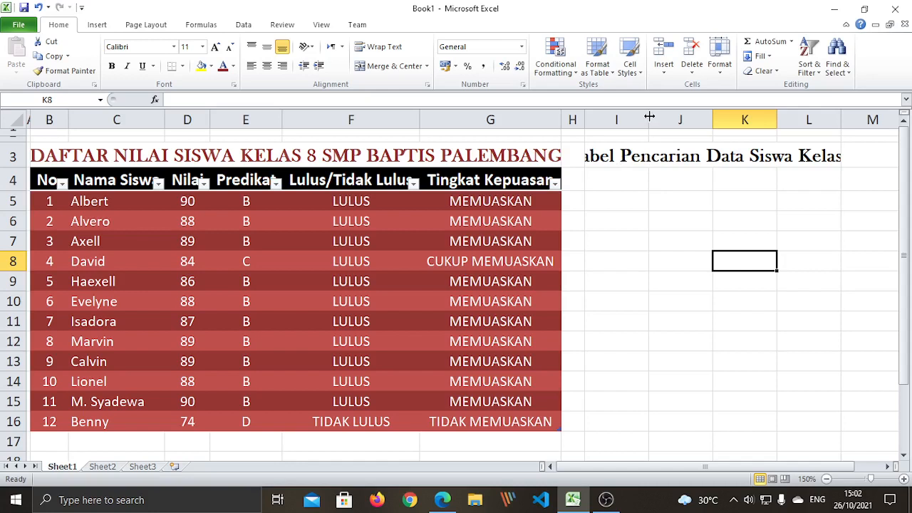
# Widen columns I and L and narrow column H so the whole title fits
pyautogui.moveTo(649, 117); pyautogui.dragTo(673, 119)
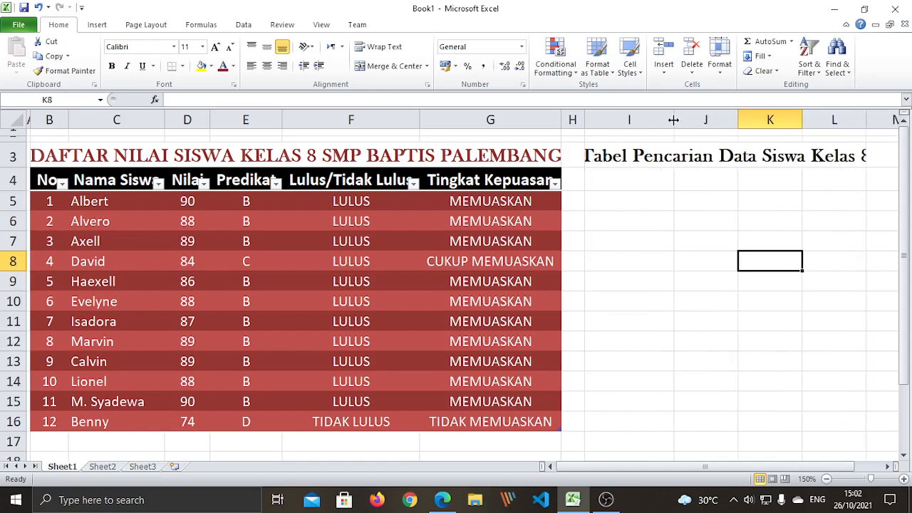
pyautogui.moveTo(867, 119); pyautogui.dragTo(888, 119)
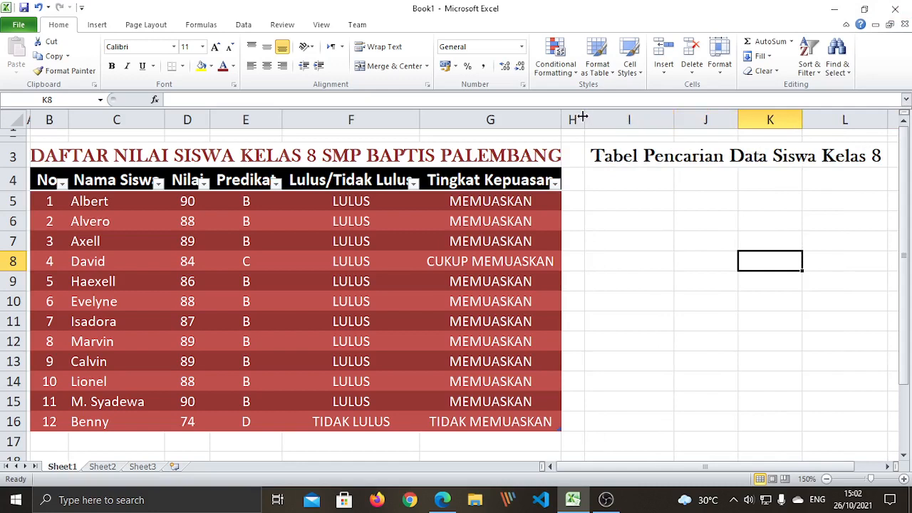
pyautogui.moveTo(582, 118); pyautogui.dragTo(575, 115)
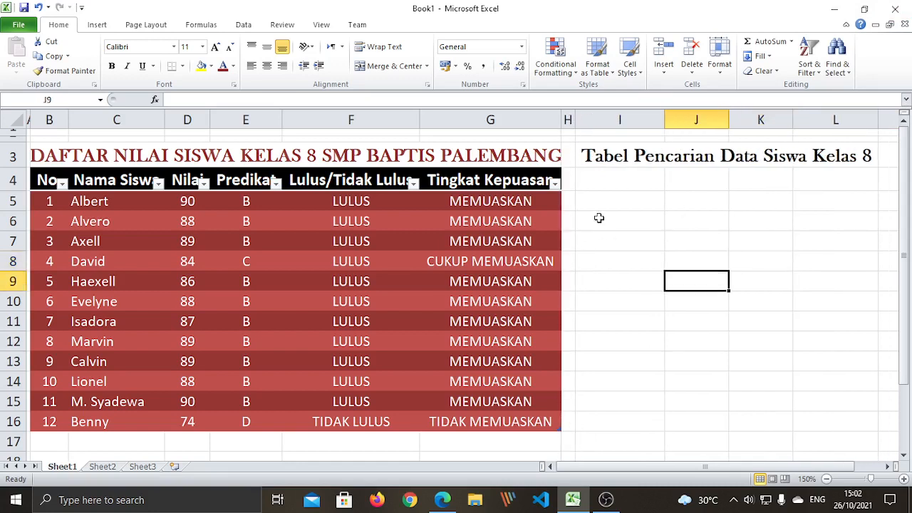
pyautogui.click(604, 183)
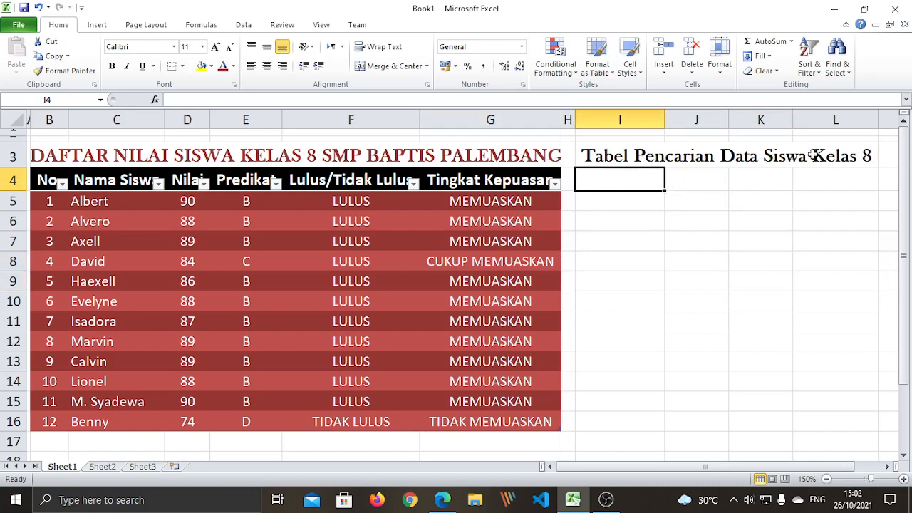
pyautogui.moveTo(703, 277); pyautogui.dragTo(688, 260)
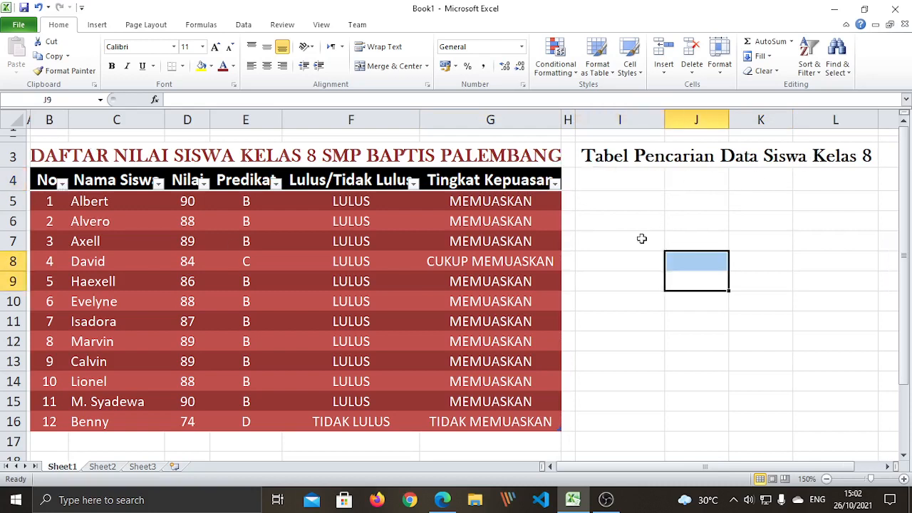
pyautogui.click(621, 207)
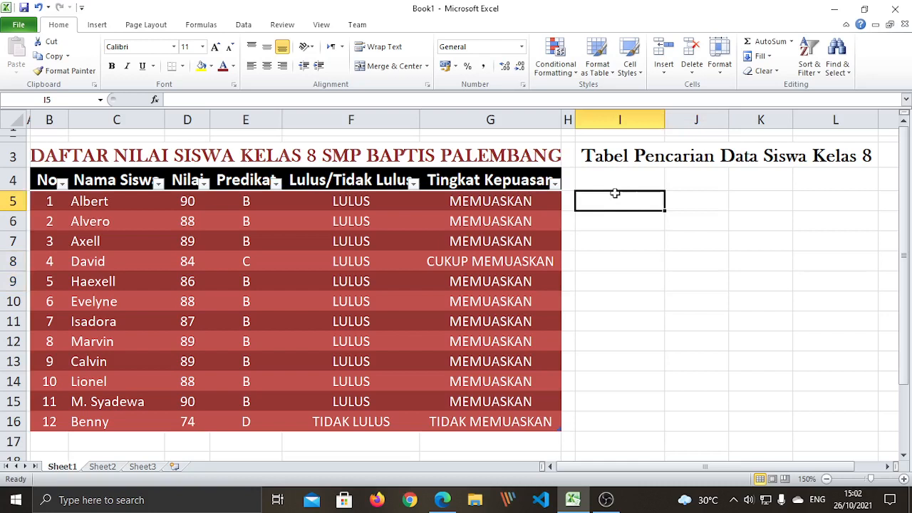
pyautogui.click(620, 180)
# Enter No. Absen, Nama Siswa, Nilai, Predikat, Lulus/Tidak Lulus and Tingkat Kepuasan in I4:I9
pyautogui.write('No.')
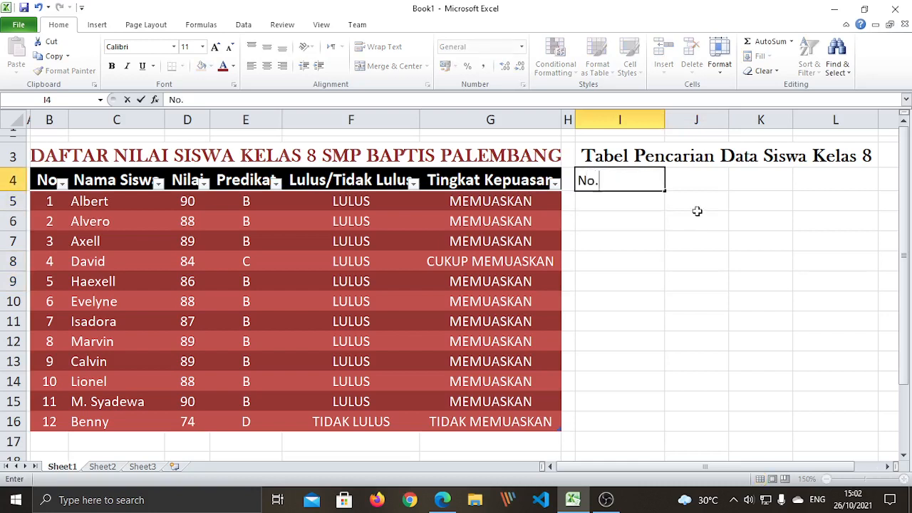
pyautogui.write(' Absen')
pyautogui.press('Return')
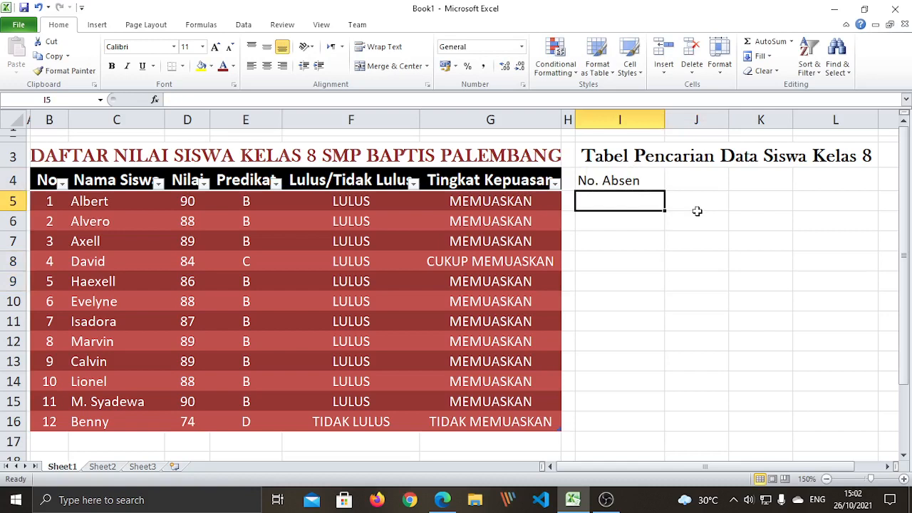
pyautogui.write('N')
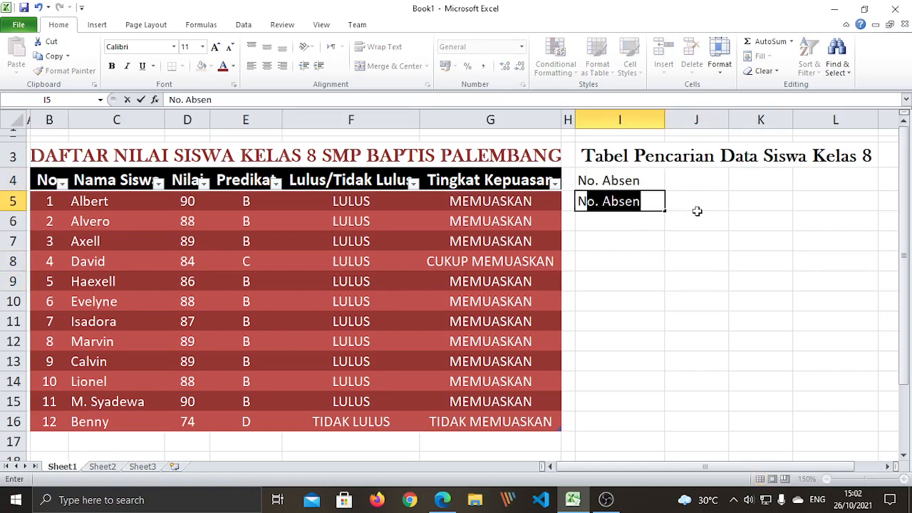
pyautogui.write('ama')
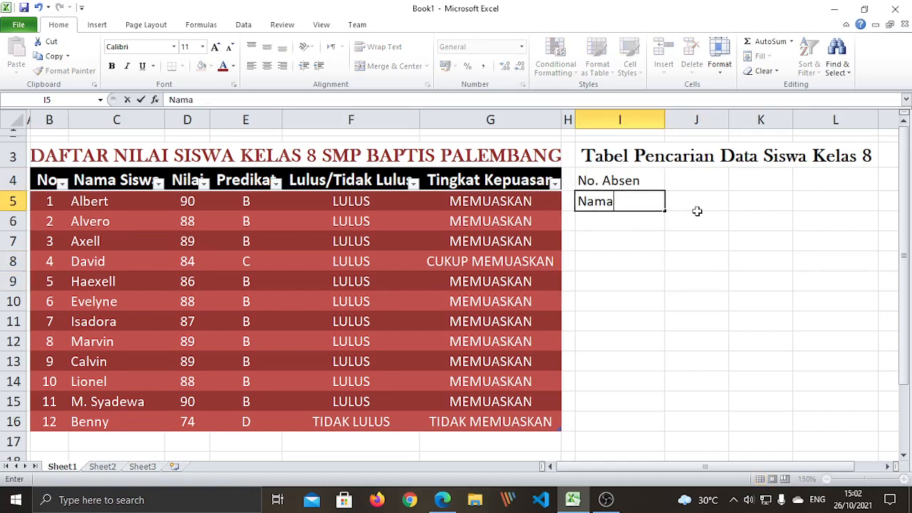
pyautogui.write(' Siswa')
pyautogui.press('Return')
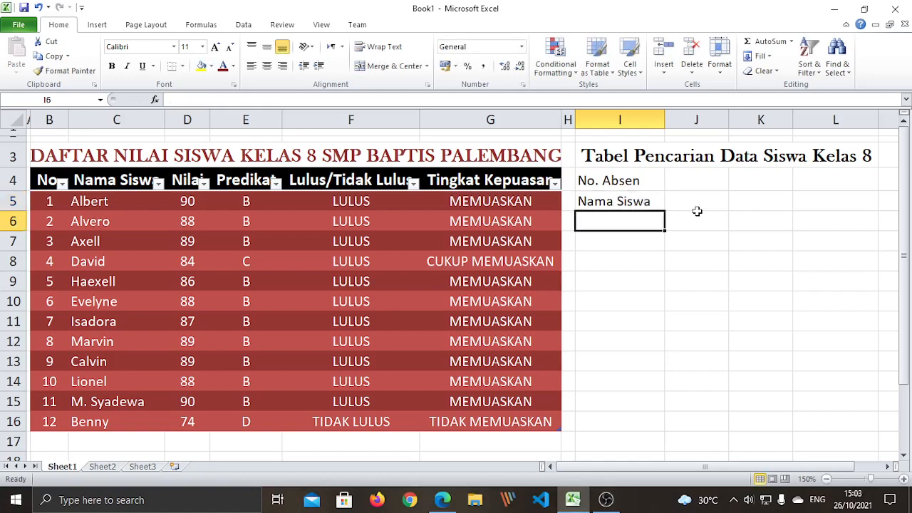
pyautogui.write('Nilai')
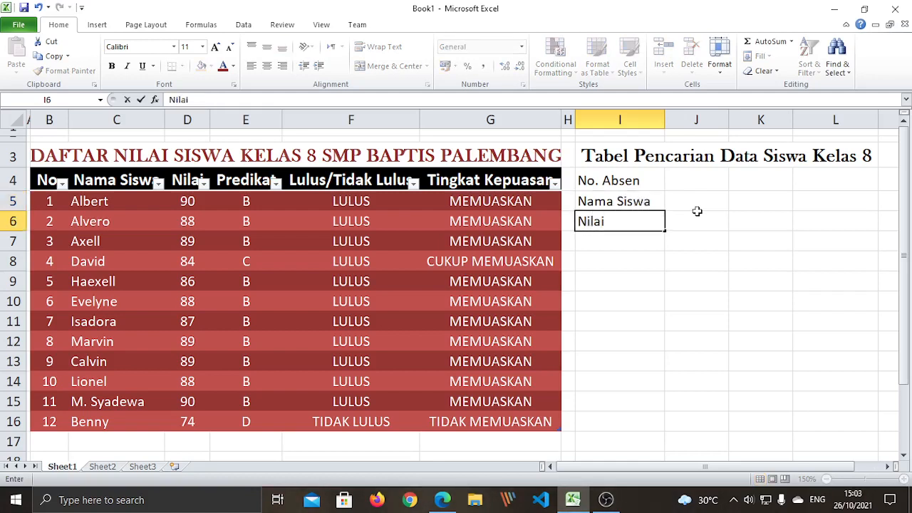
pyautogui.press('Return')
pyautogui.write('Pred')
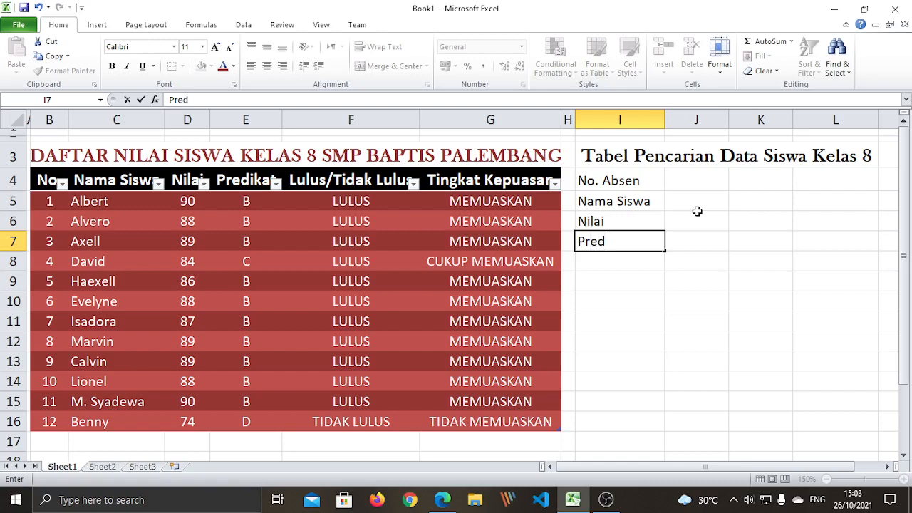
pyautogui.write('ikat')
pyautogui.press('Return')
pyautogui.write('L')
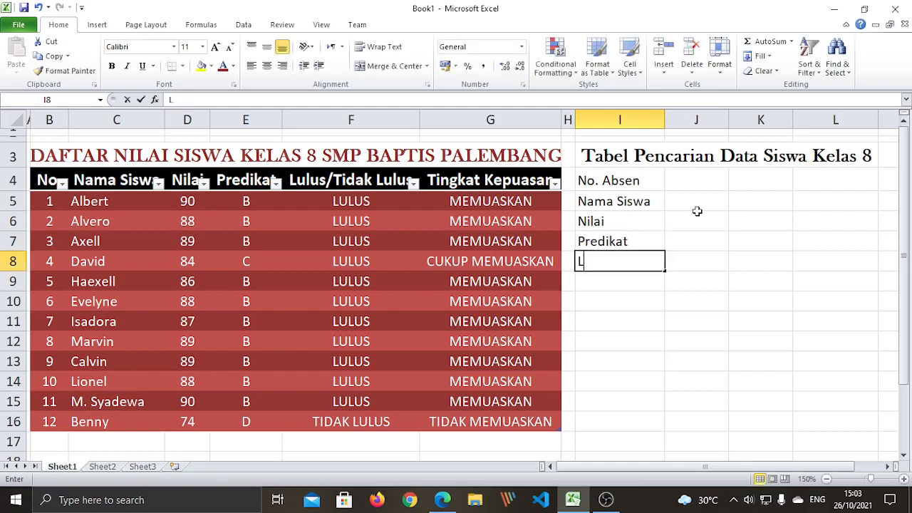
pyautogui.write('ulus')
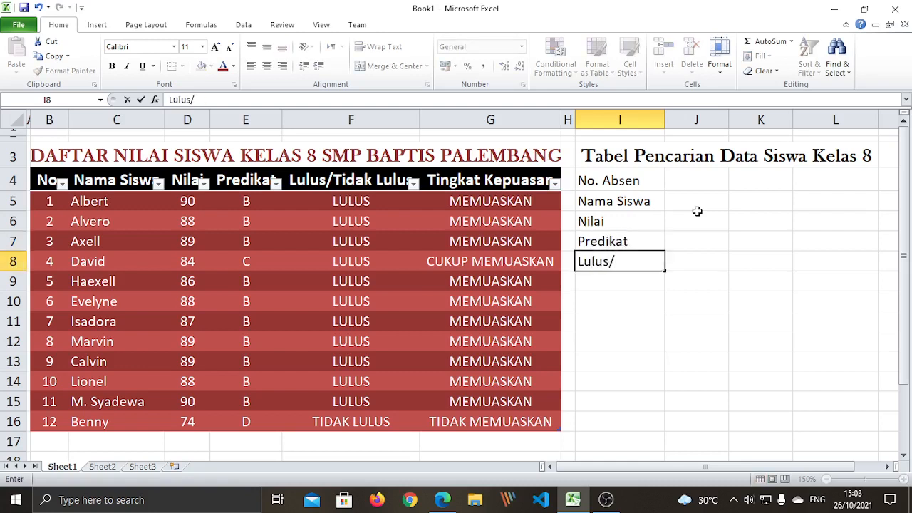
pyautogui.write('/Tidak Lulus')
pyautogui.press('Return')
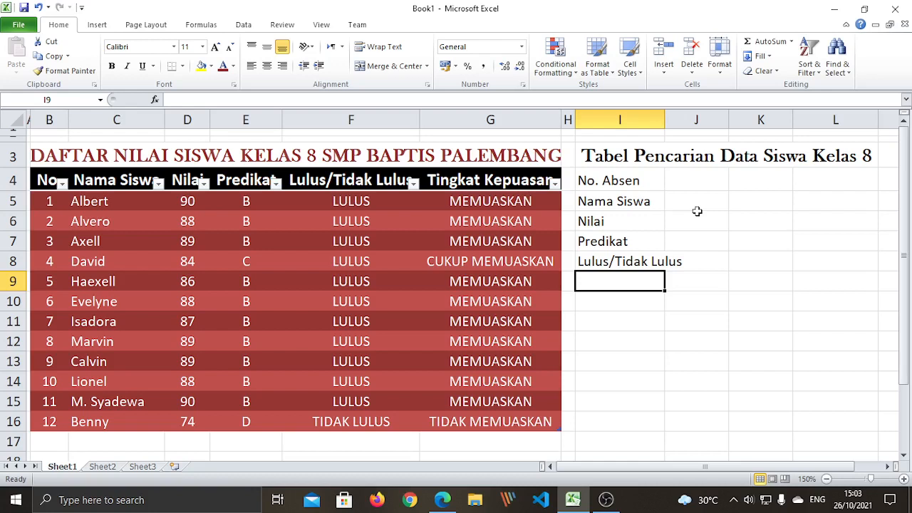
pyautogui.write('Tingkat')
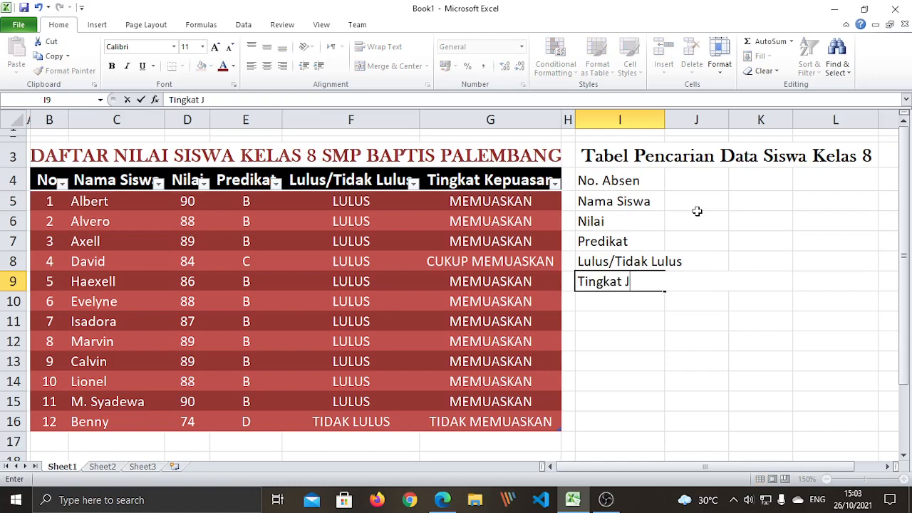
pyautogui.write(' Kepuas')
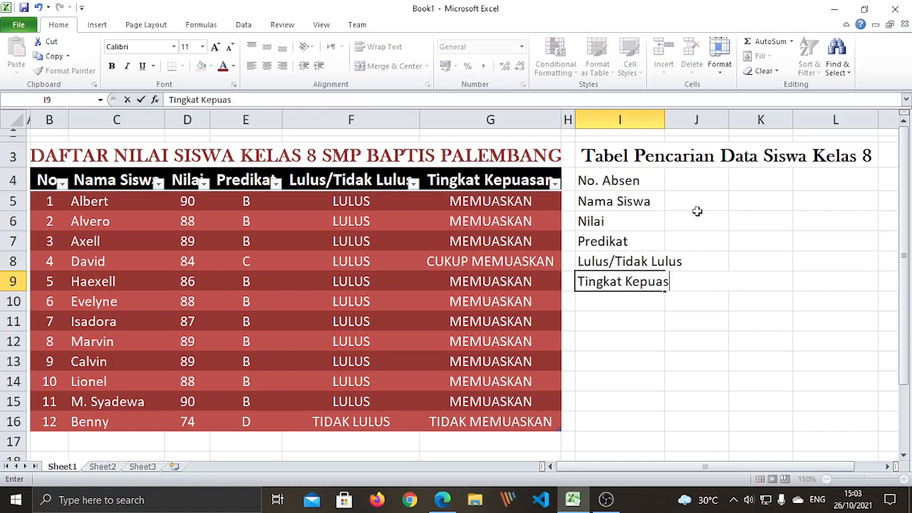
pyautogui.write('an')
pyautogui.press('Return')
pyautogui.click(754, 293)
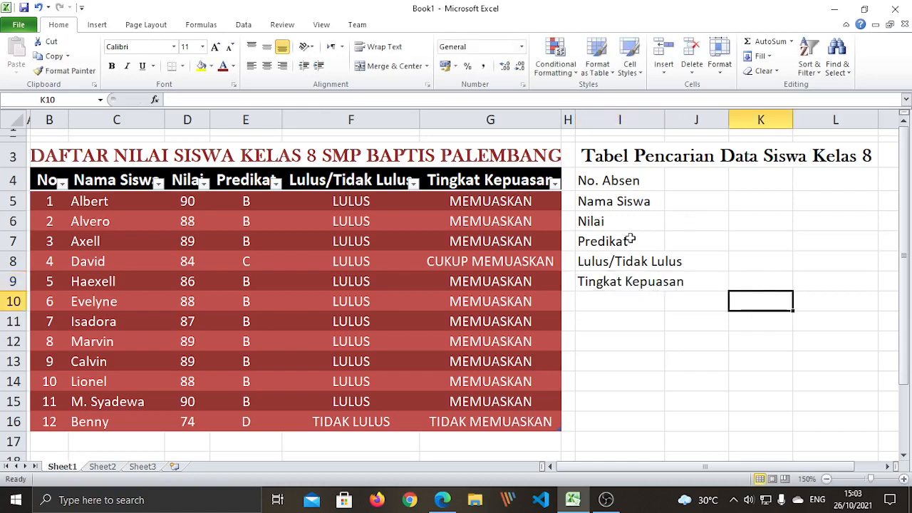
# Widen column I for the longest label and merge J4:L4 and J5:L5 into value cells
pyautogui.moveTo(668, 115); pyautogui.dragTo(687, 114)
pyautogui.click(683, 396)
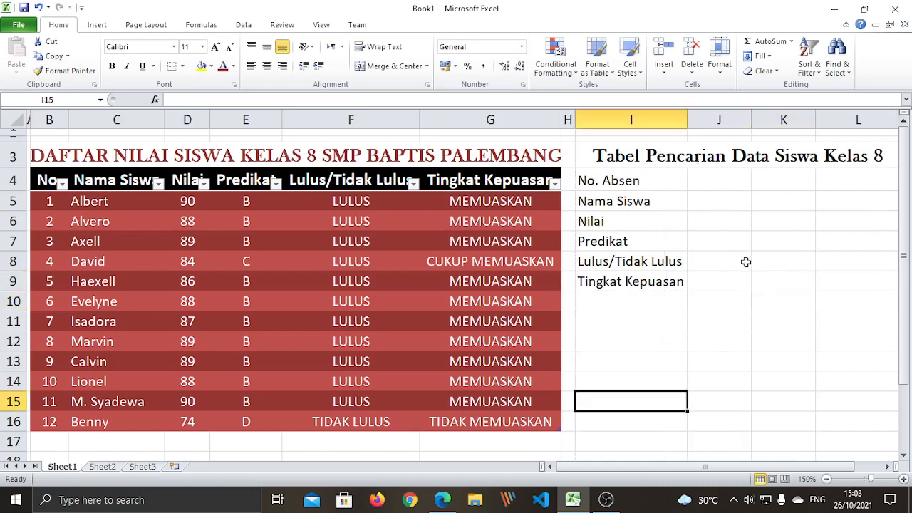
pyautogui.click(707, 237)
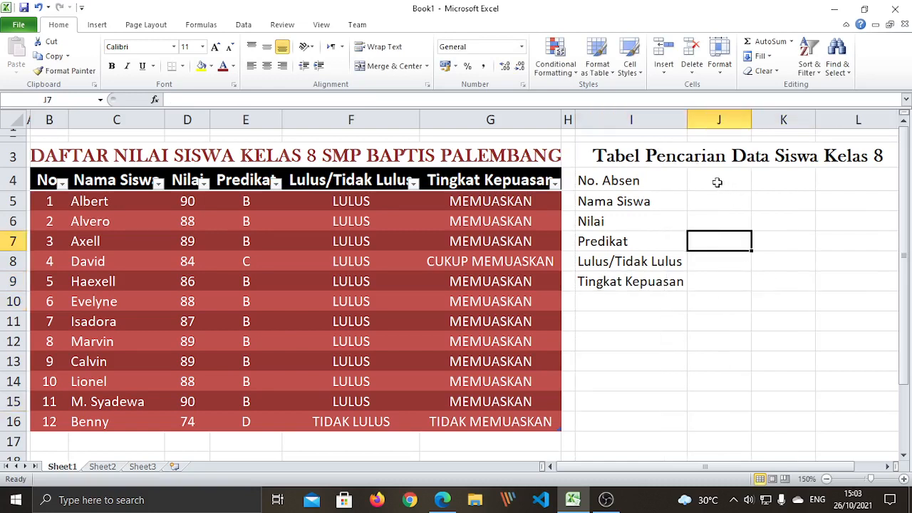
pyautogui.moveTo(717, 182); pyautogui.dragTo(842, 173)
pyautogui.click(394, 66)
pyautogui.click(716, 299)
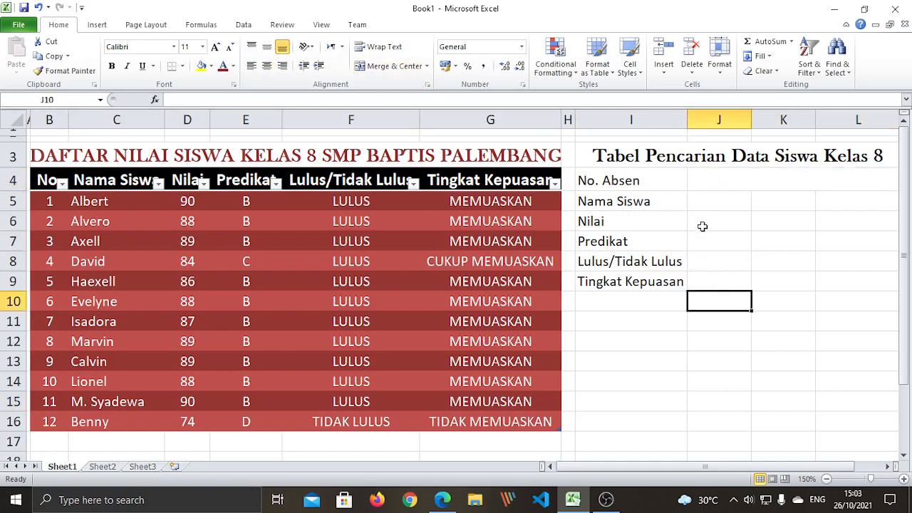
pyautogui.moveTo(713, 201); pyautogui.dragTo(832, 199)
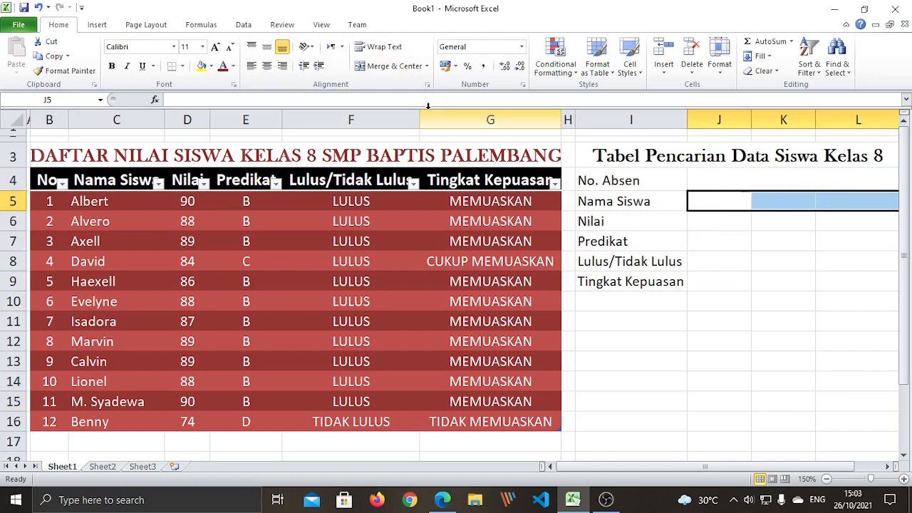
pyautogui.click(391, 74)
# Merge J6:L6, J7:L7, J8:L8 and J9:L9 row by row and narrow column H further
pyautogui.click(693, 368)
pyautogui.moveTo(701, 223); pyautogui.dragTo(858, 224)
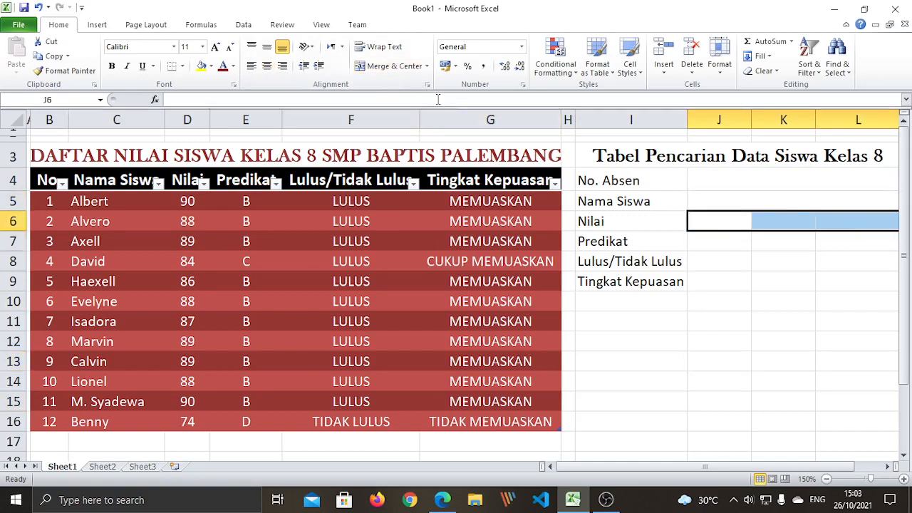
pyautogui.click(385, 65)
pyautogui.moveTo(709, 242); pyautogui.dragTo(863, 242)
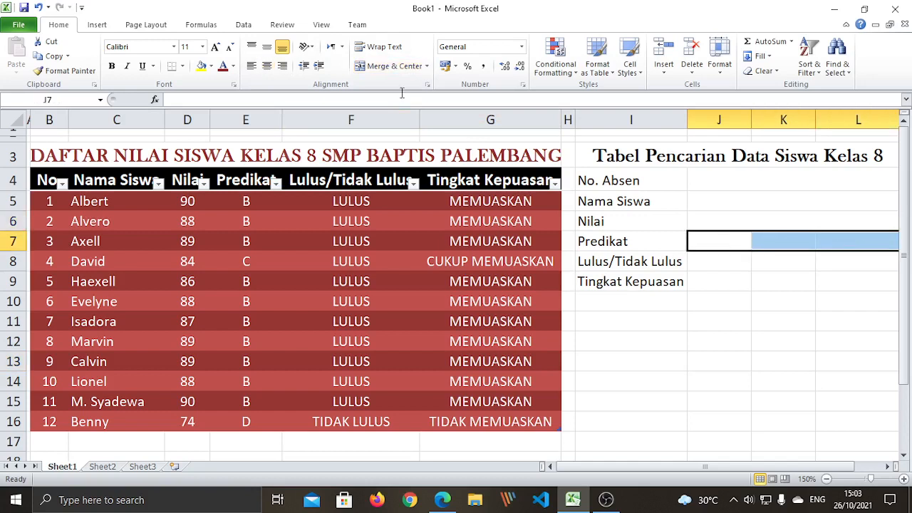
pyautogui.click(390, 66)
pyautogui.moveTo(720, 266); pyautogui.dragTo(859, 265)
pyautogui.click(391, 66)
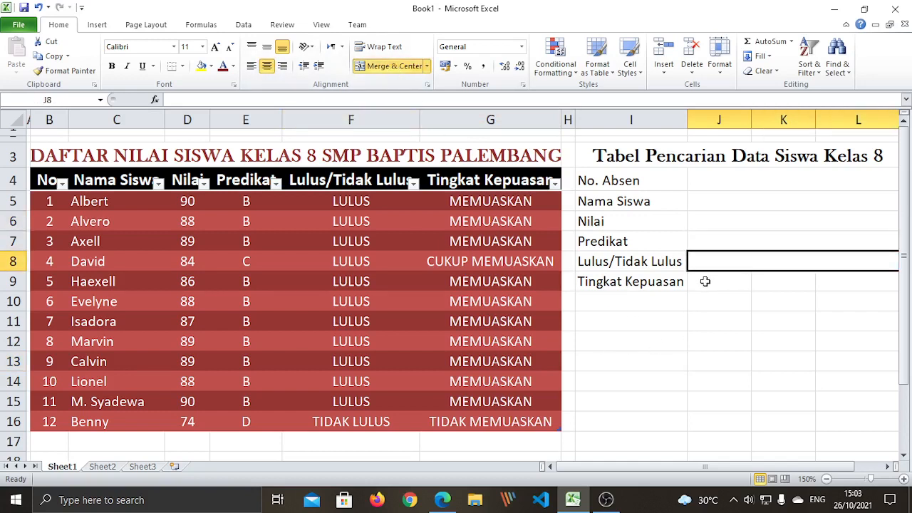
pyautogui.moveTo(706, 282); pyautogui.dragTo(833, 282)
pyautogui.click(391, 65)
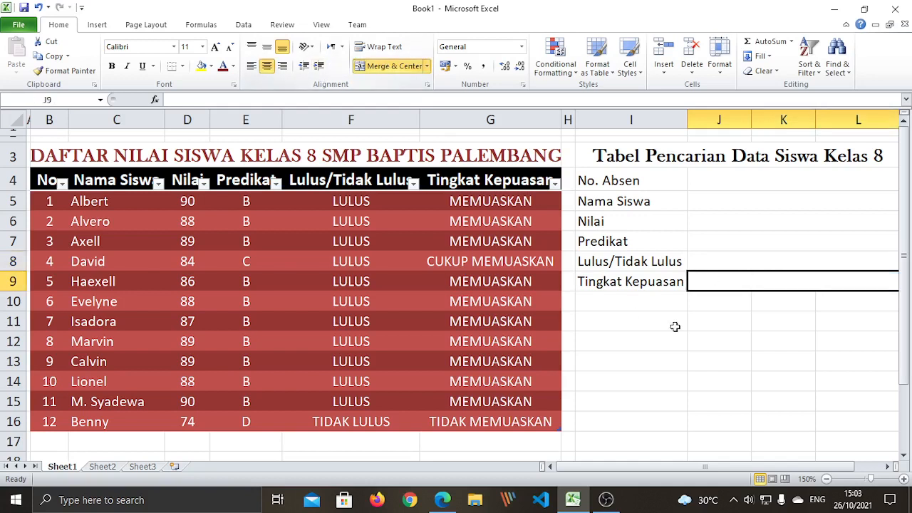
pyautogui.moveTo(675, 326); pyautogui.dragTo(702, 322)
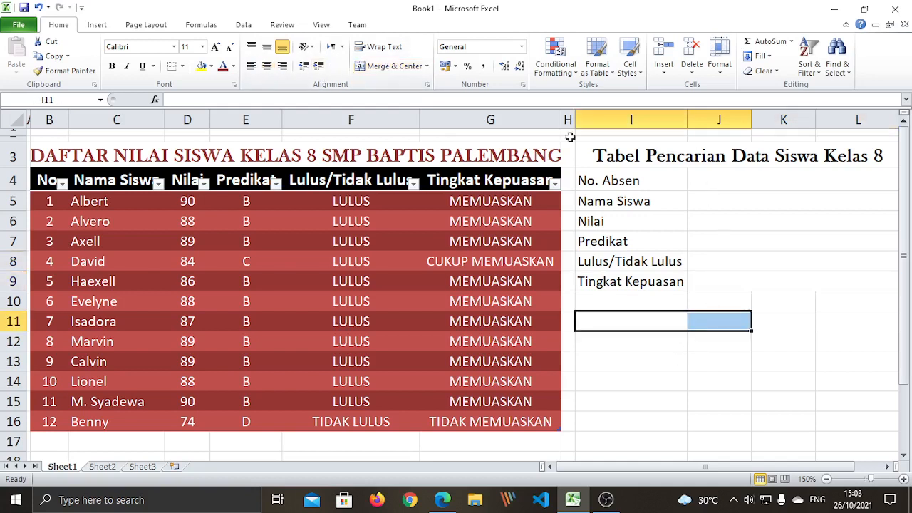
pyautogui.moveTo(575, 120); pyautogui.dragTo(568, 119)
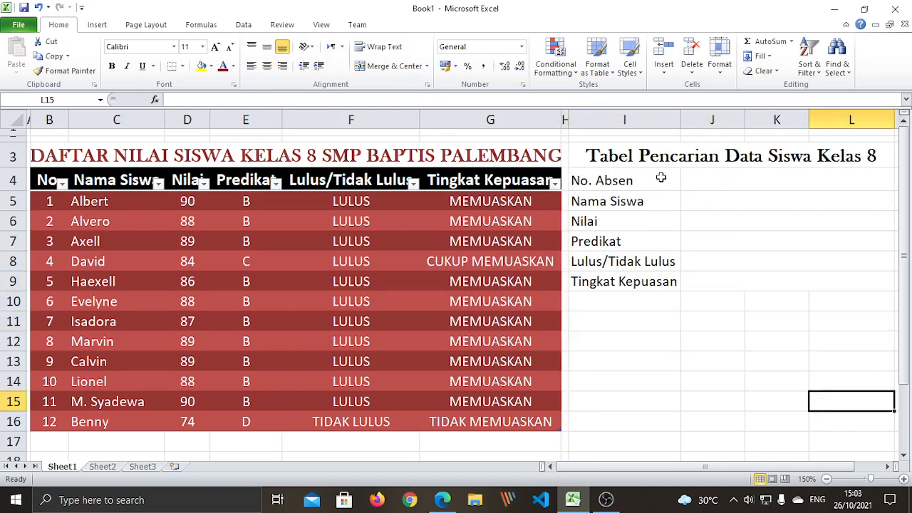
# Apply All Borders to the lookup table I4:L9 and check the merged value cells
pyautogui.moveTo(625, 179); pyautogui.dragTo(743, 282)
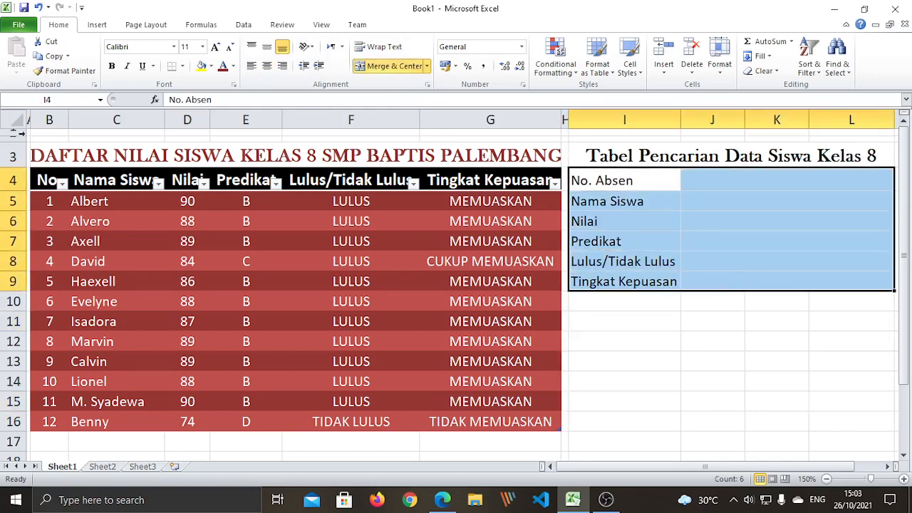
pyautogui.click(184, 66)
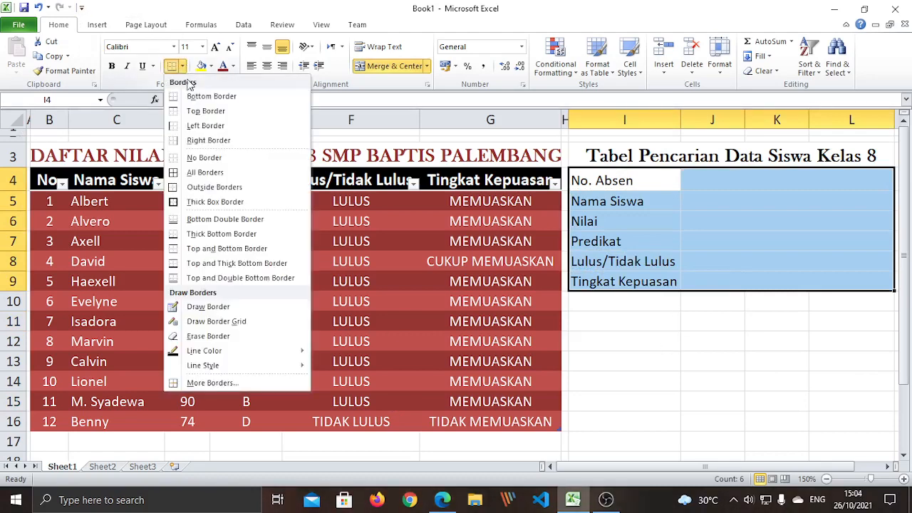
pyautogui.click(234, 171)
pyautogui.click(712, 342)
pyautogui.click(747, 214)
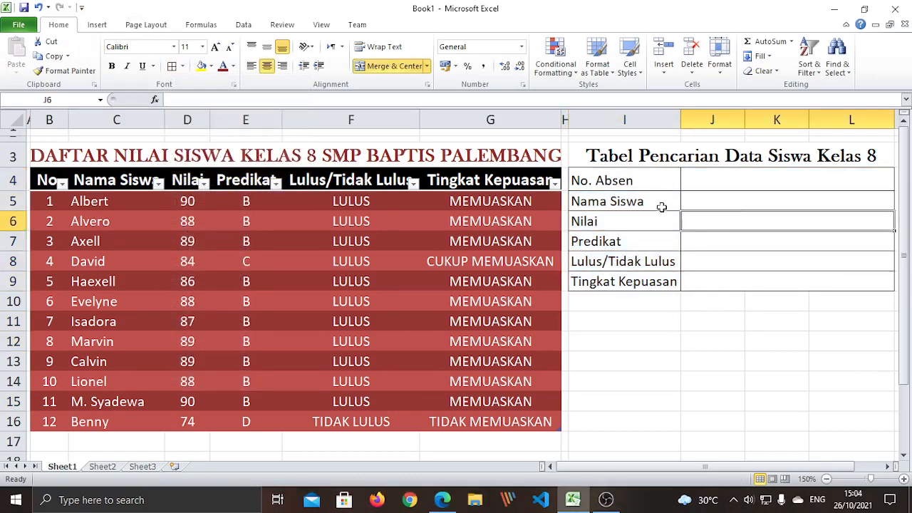
pyautogui.click(720, 367)
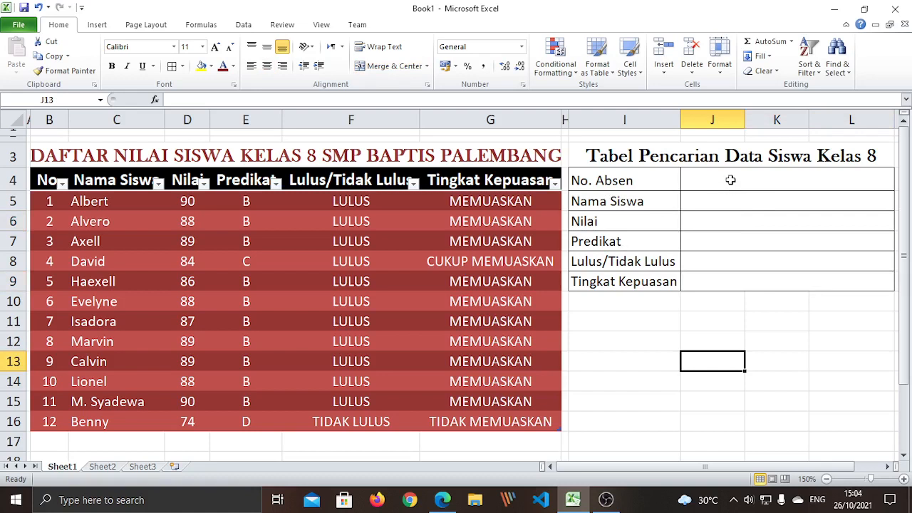
pyautogui.click(731, 180)
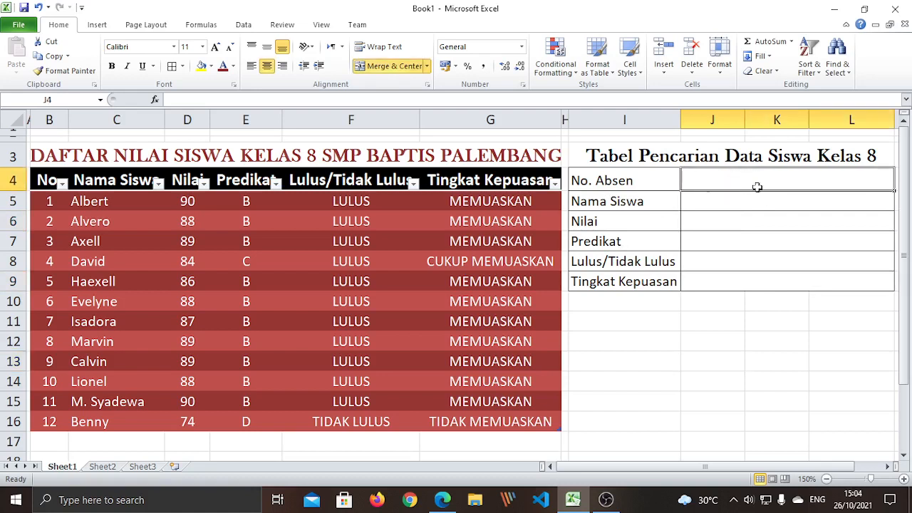
pyautogui.moveTo(758, 188); pyautogui.dragTo(773, 282)
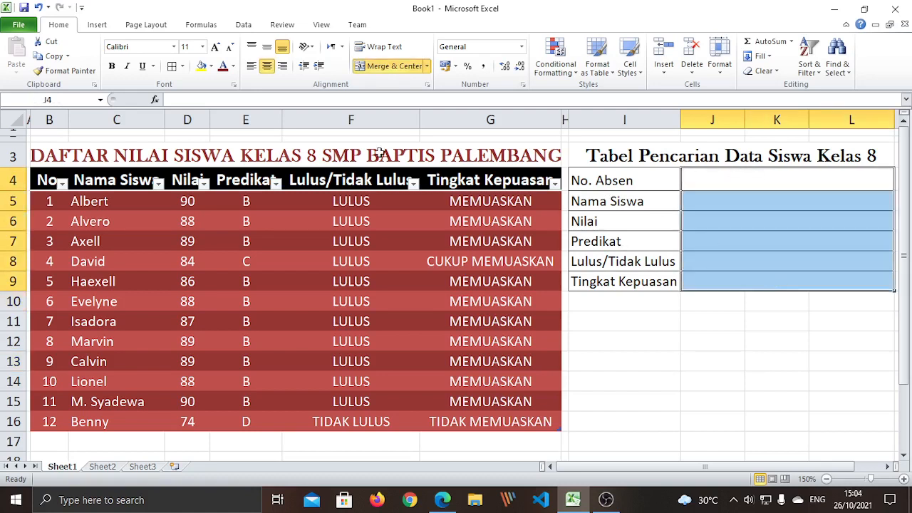
pyautogui.click(778, 315)
pyautogui.click(775, 177)
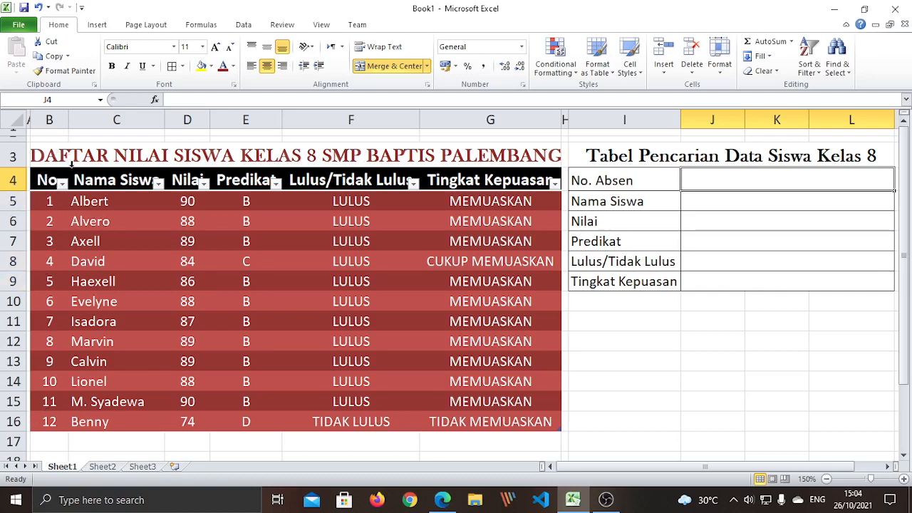
pyautogui.click(777, 200)
pyautogui.click(784, 224)
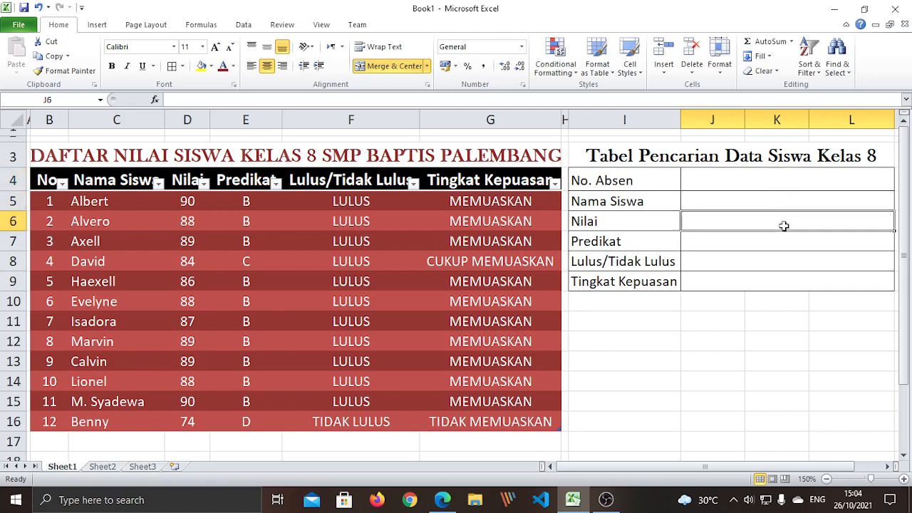
pyautogui.click(774, 247)
pyautogui.click(776, 264)
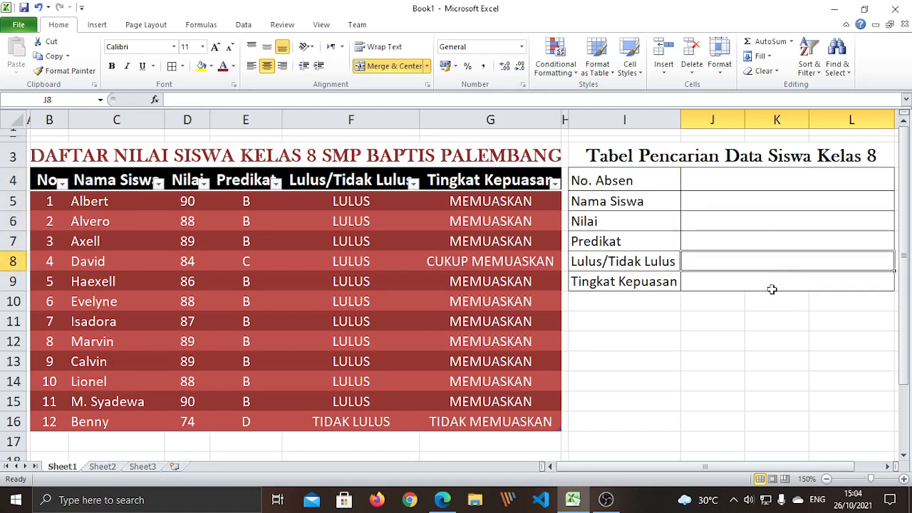
pyautogui.click(767, 282)
pyautogui.click(778, 322)
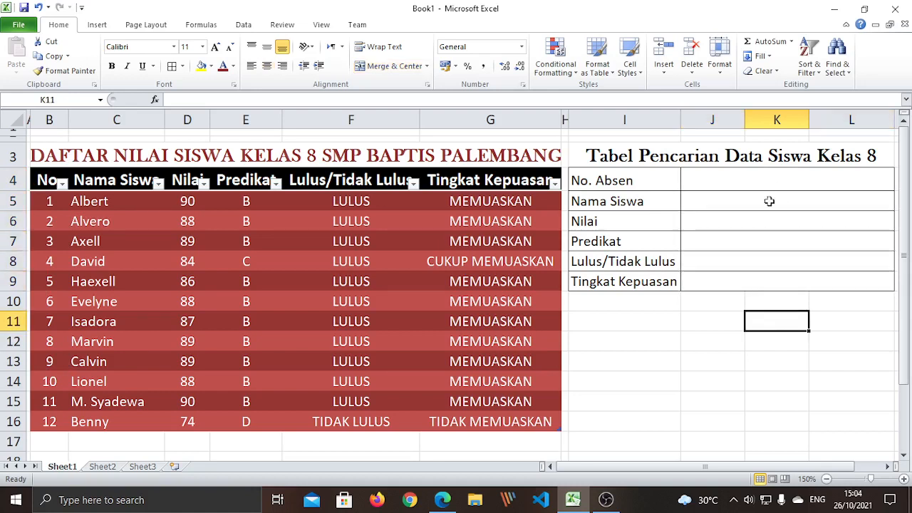
pyautogui.click(796, 283)
pyautogui.click(798, 323)
pyautogui.click(776, 283)
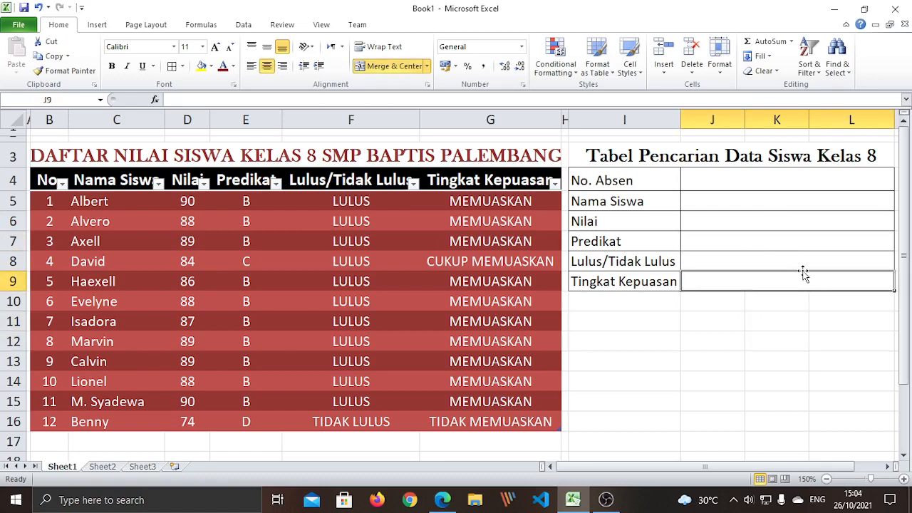
pyautogui.click(780, 198)
pyautogui.click(786, 225)
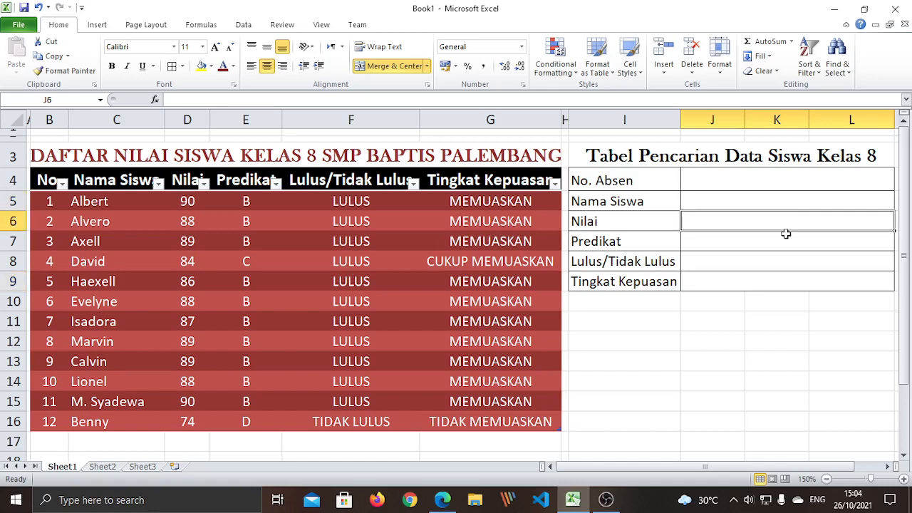
pyautogui.click(783, 243)
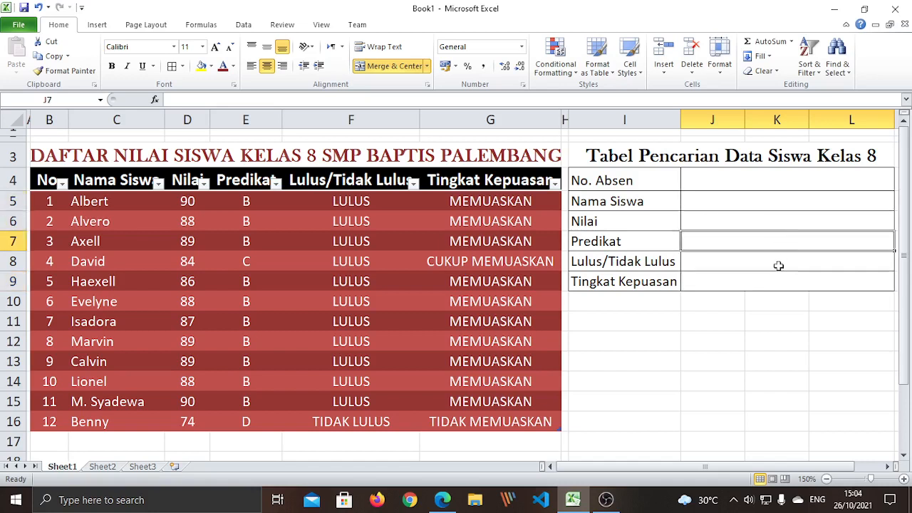
pyautogui.click(779, 264)
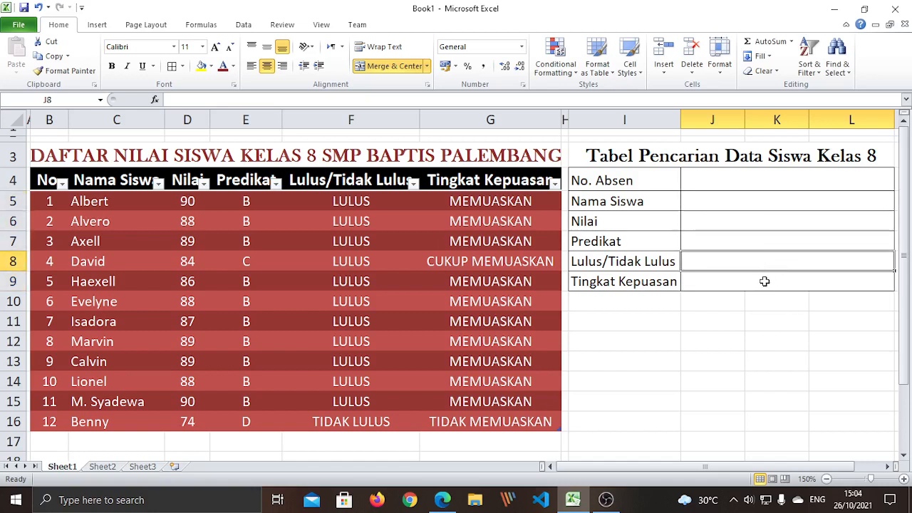
pyautogui.click(764, 281)
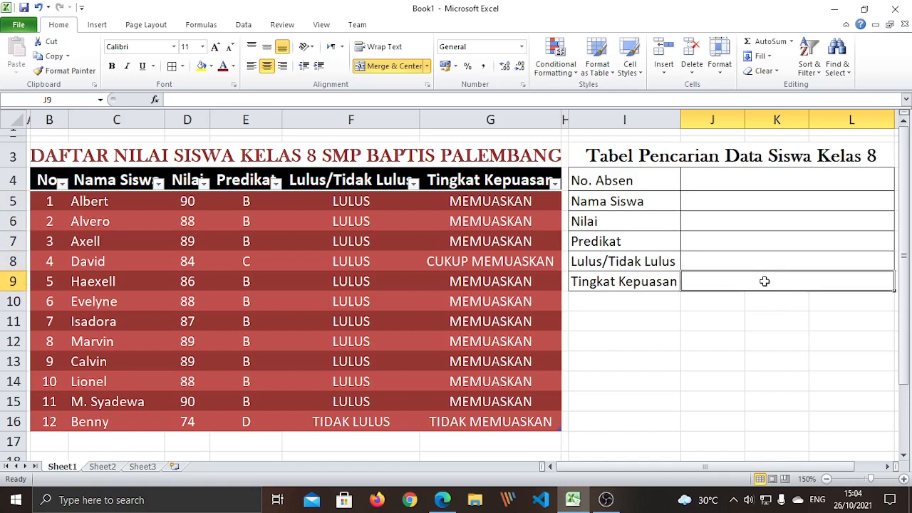
pyautogui.click(764, 337)
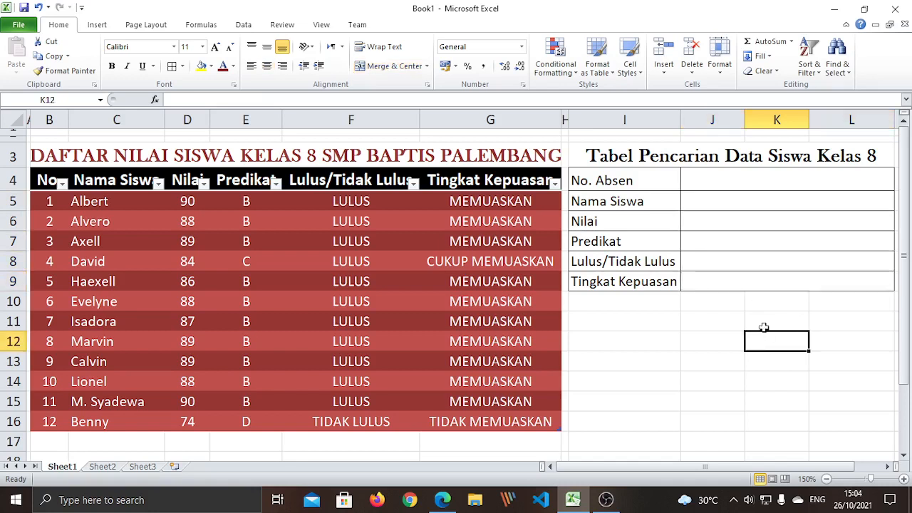
pyautogui.click(741, 179)
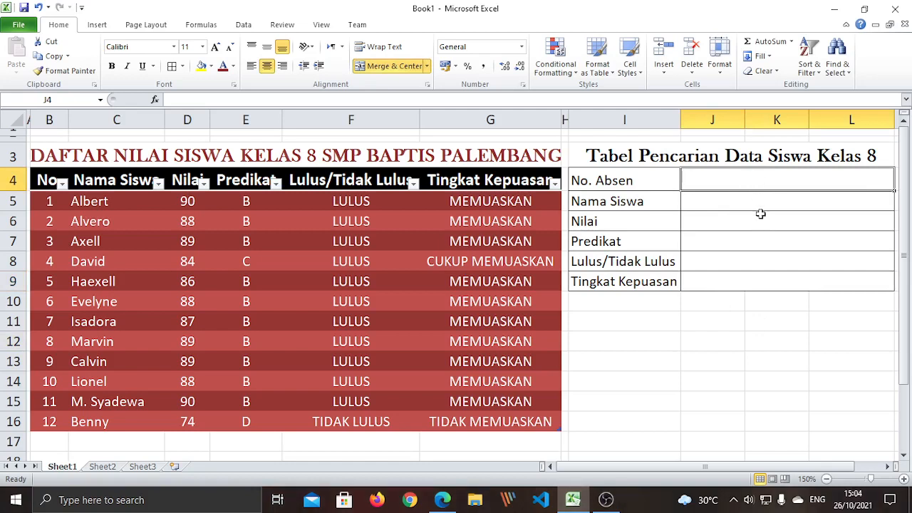
pyautogui.click(757, 322)
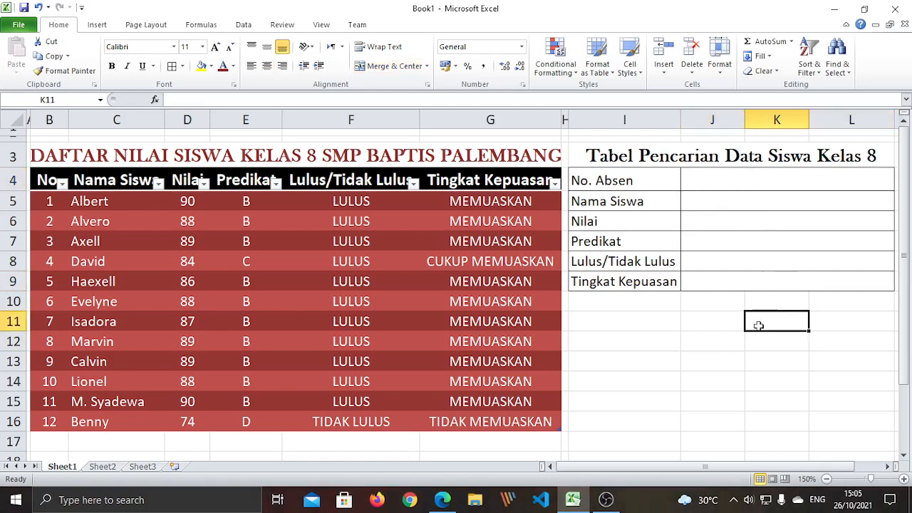
pyautogui.click(717, 203)
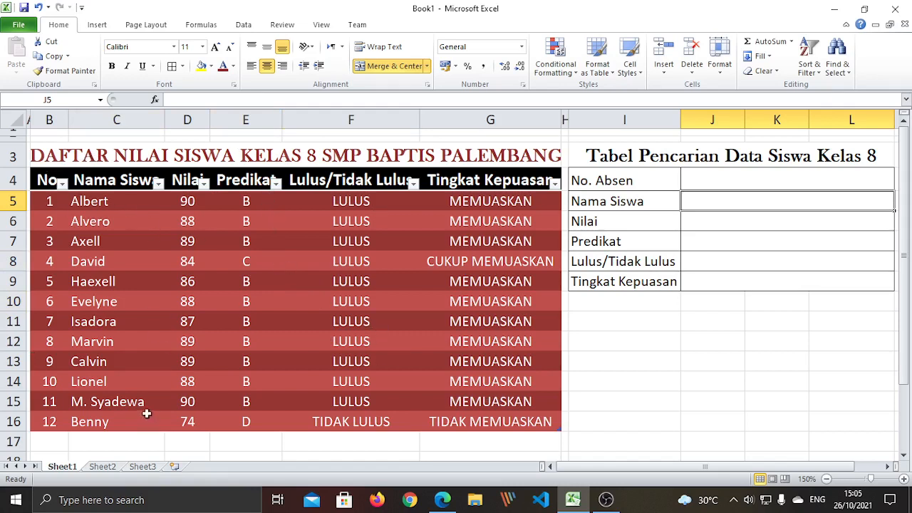
# Put 1 in B17 while undoing the grade table's automatic expansion into row 17
pyautogui.click(56, 437)
pyautogui.write('1')
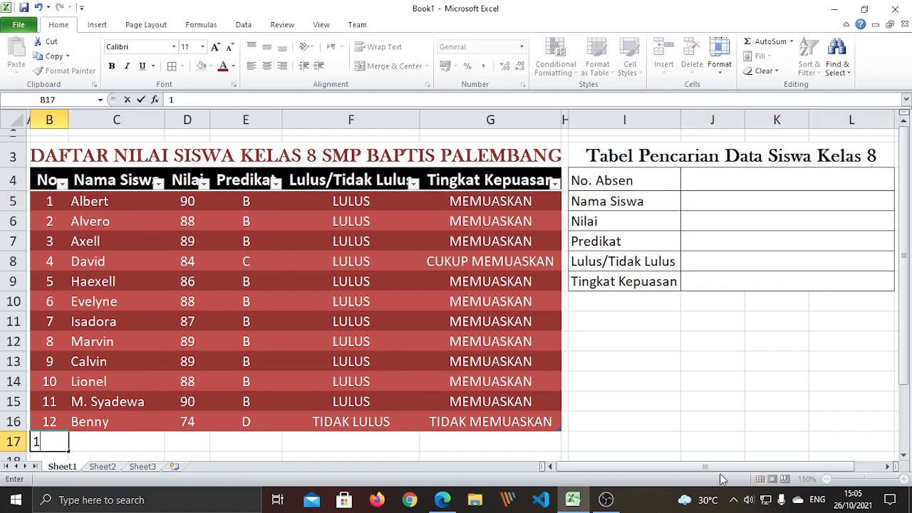
pyautogui.press('Tab')
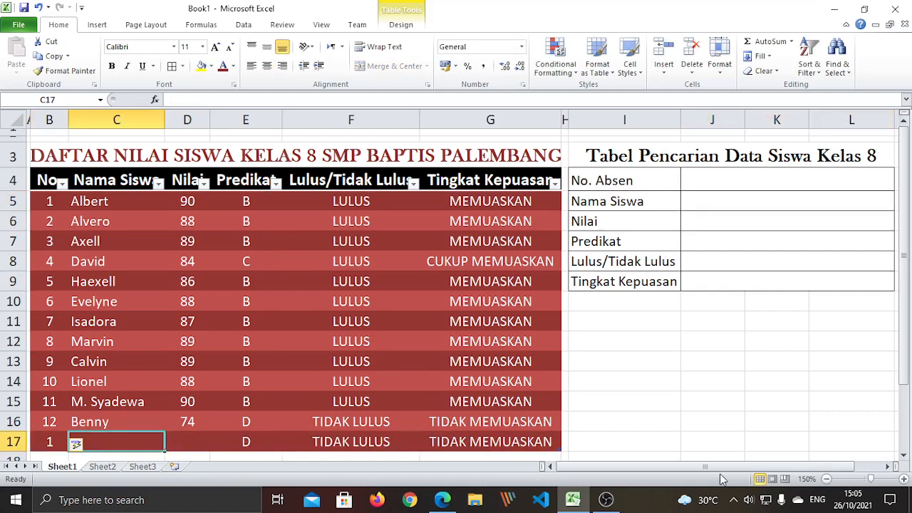
pyautogui.hotkey('ctrl', 'z')
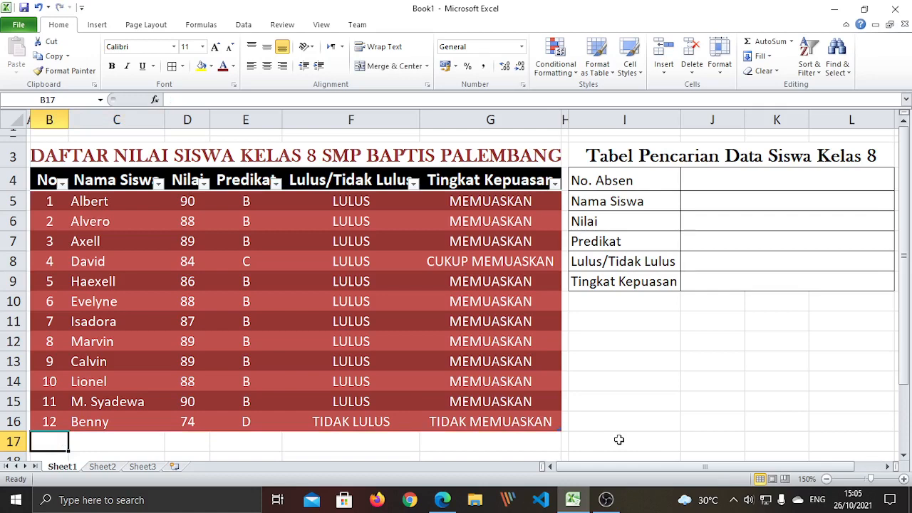
pyautogui.write('1')
pyautogui.press('Return')
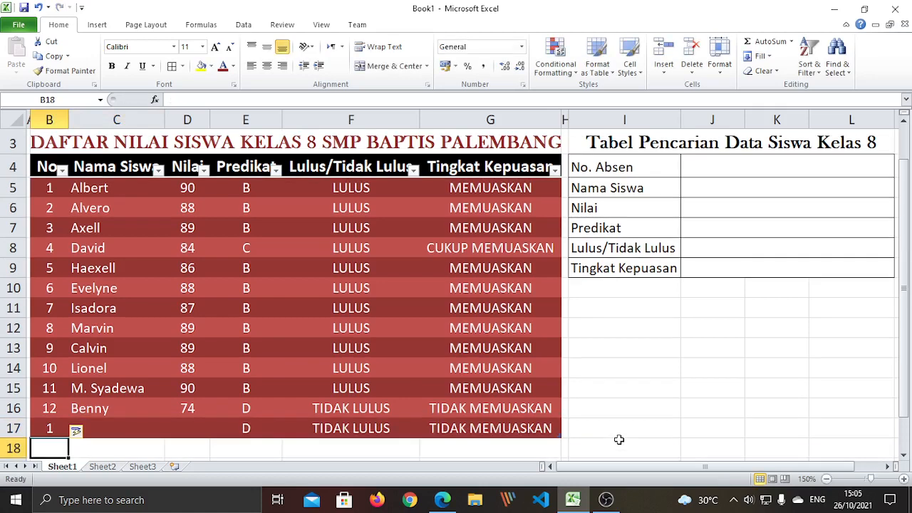
pyautogui.press('Up')
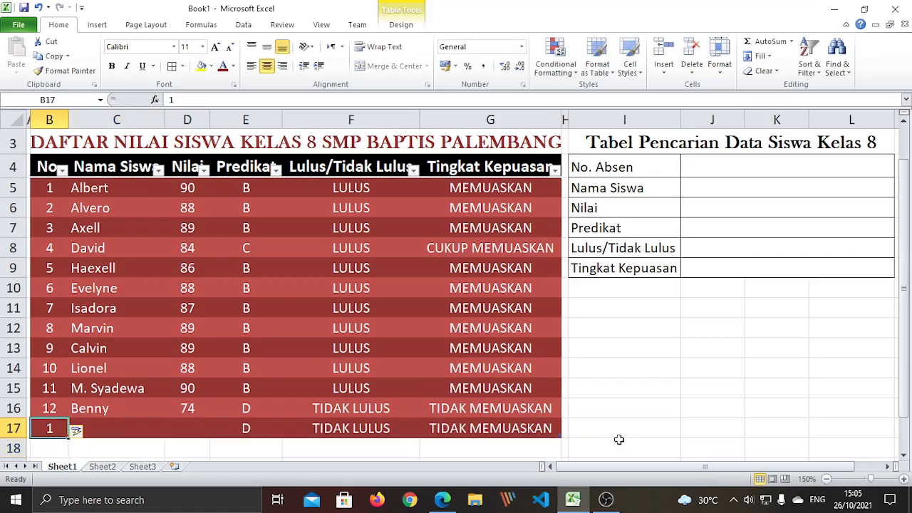
pyautogui.press('Delete')
pyautogui.hotkey('ctrl', 'z')
pyautogui.moveTo(715, 368); pyautogui.dragTo(625, 368)
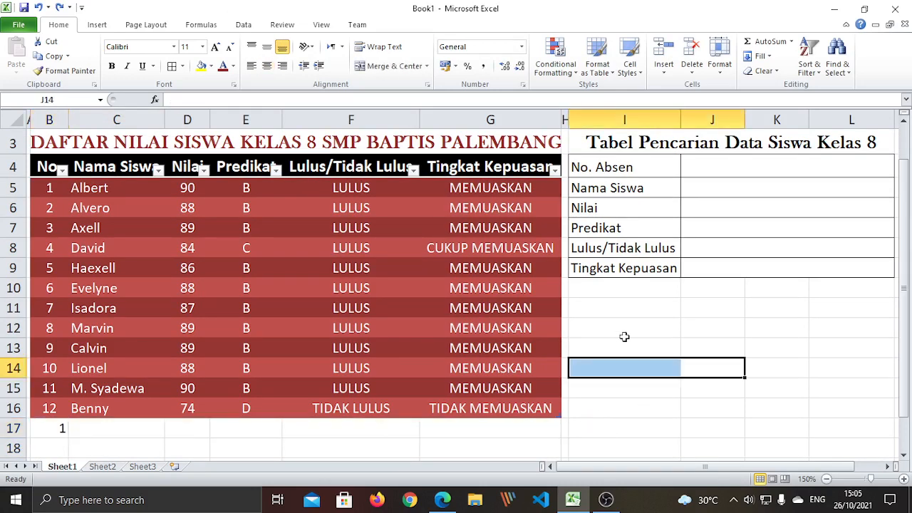
pyautogui.scroll(1, 623, 336)
pyautogui.click(613, 456)
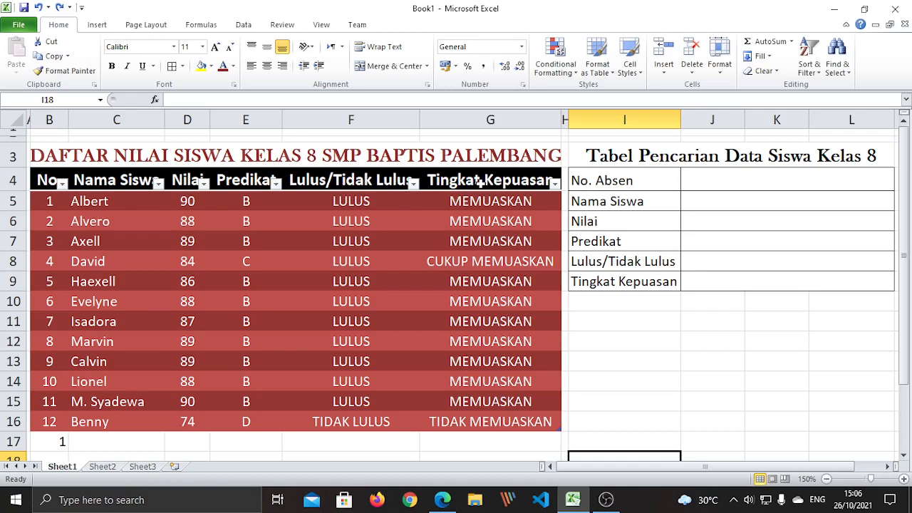
pyautogui.click(51, 442)
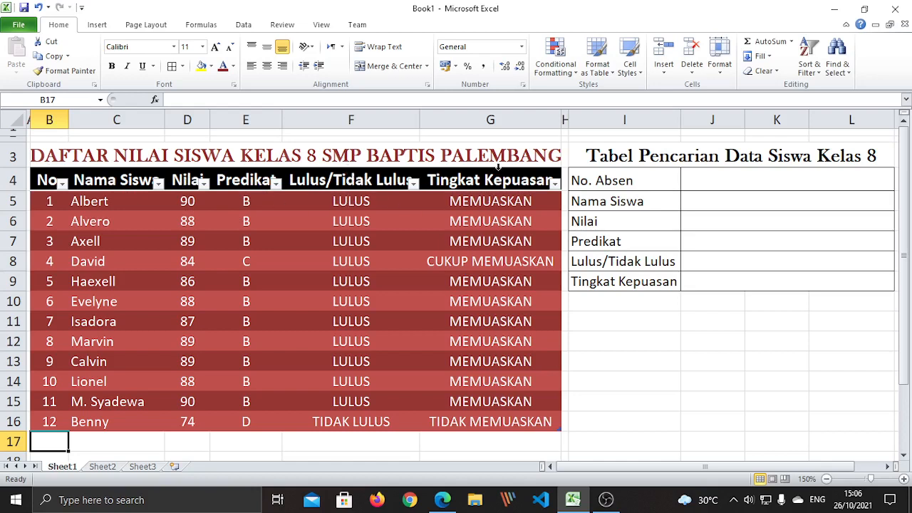
pyautogui.click(835, 404)
pyautogui.click(727, 198)
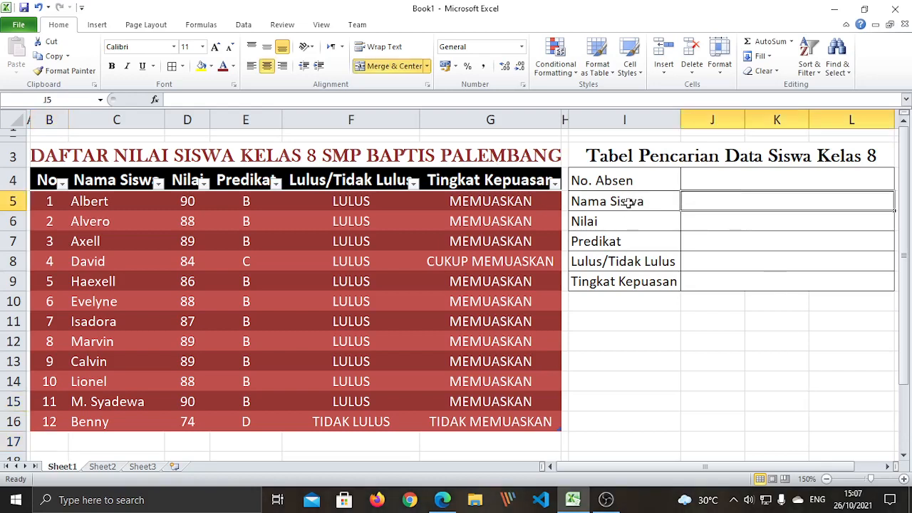
pyautogui.click(775, 176)
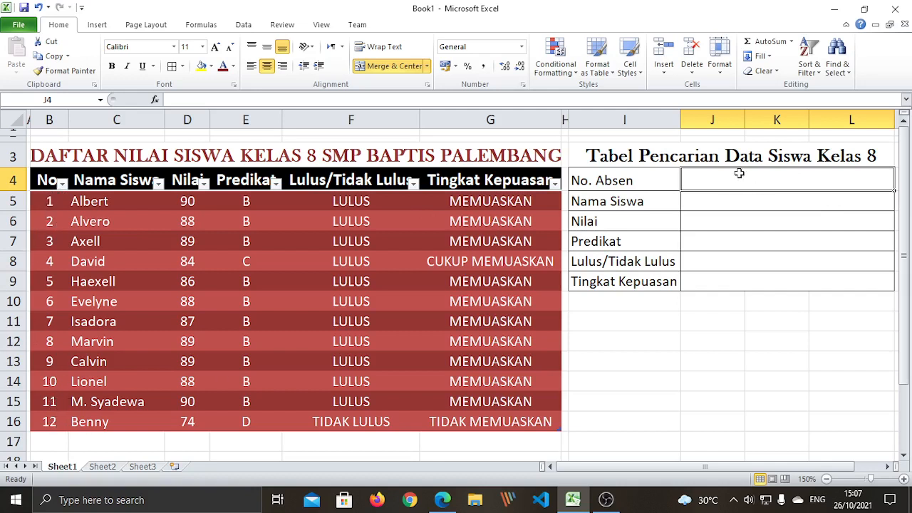
pyautogui.click(757, 205)
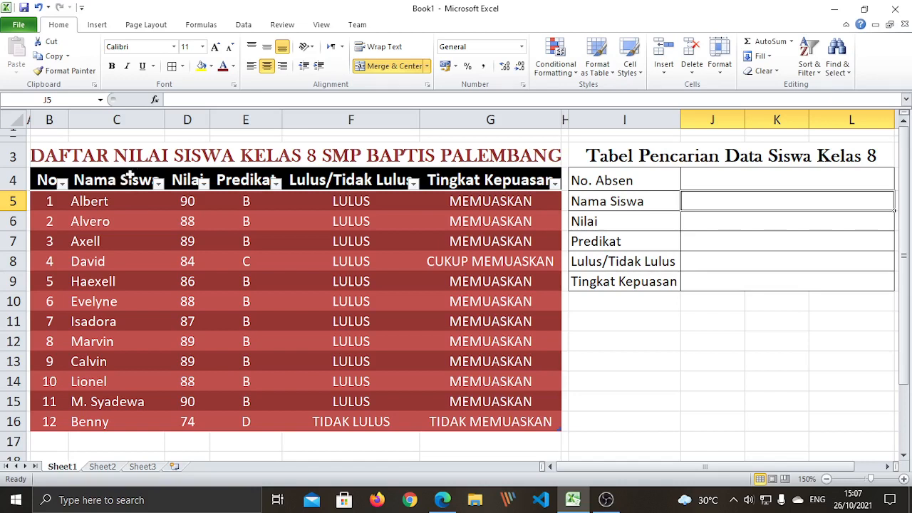
pyautogui.click(727, 394)
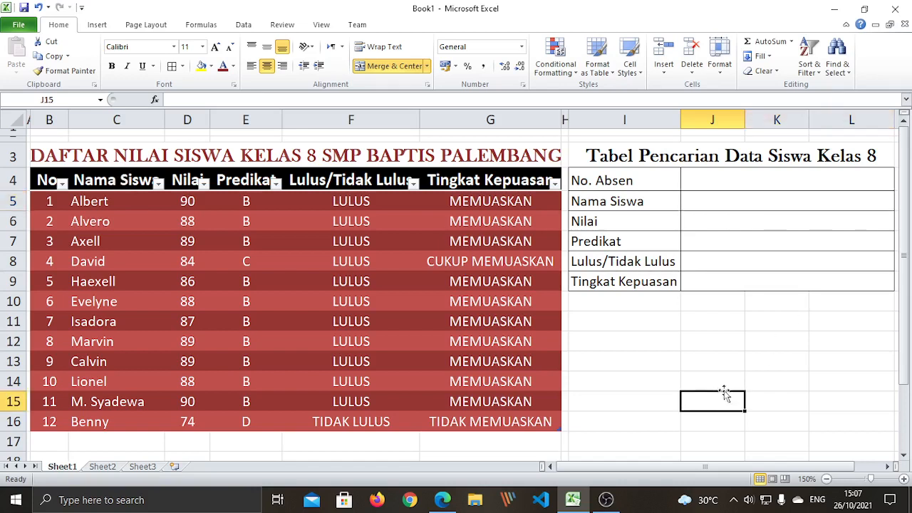
pyautogui.click(718, 201)
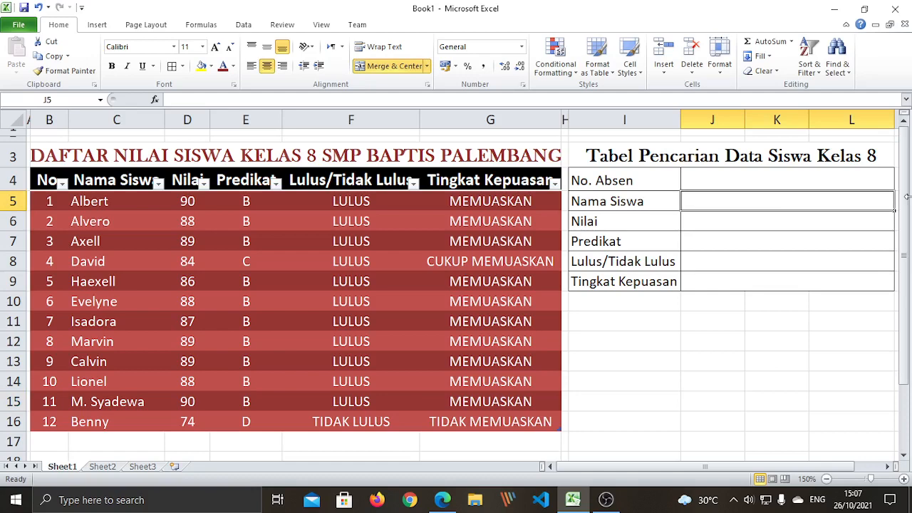
# Begin the formula =vlookup( in the Nama Siswa answer cell J5
pyautogui.write('=')
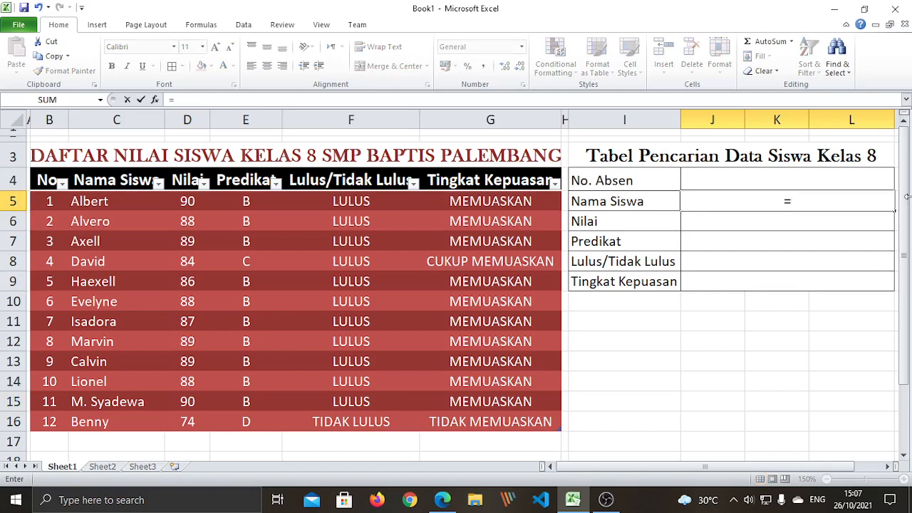
pyautogui.write('vl')
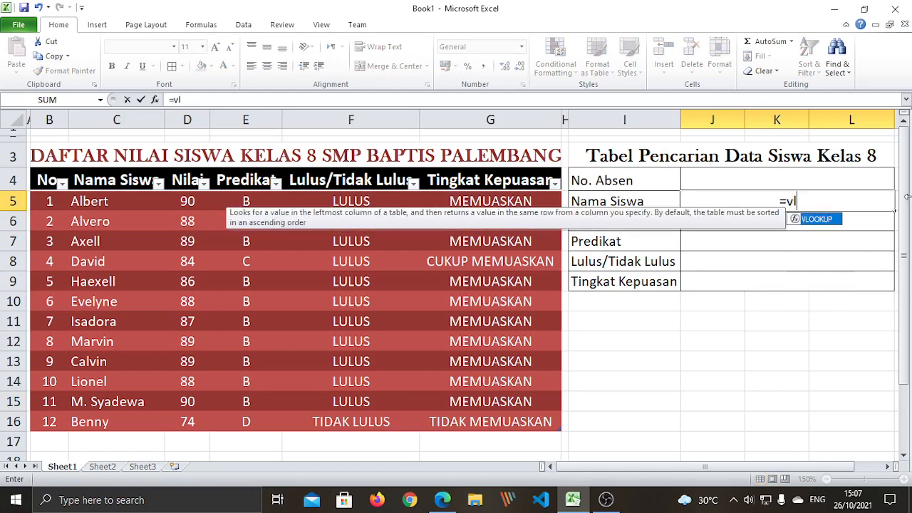
pyautogui.write('ookup')
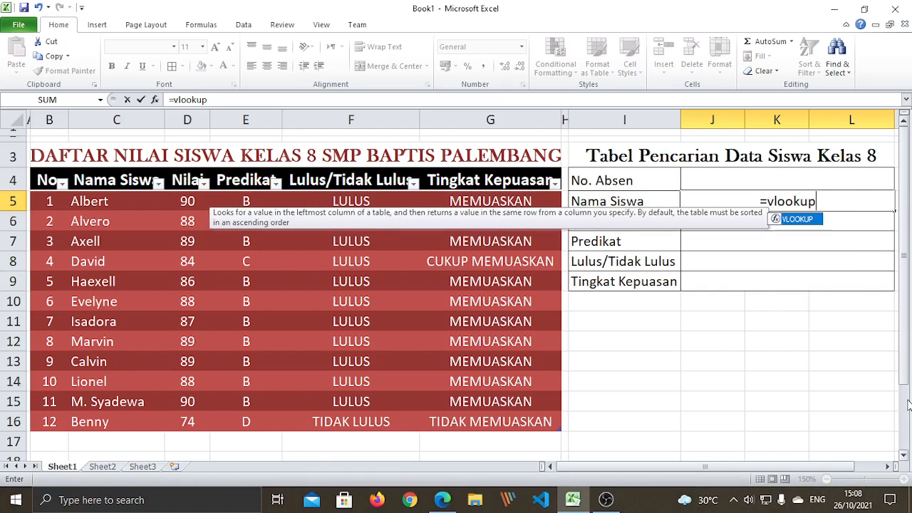
pyautogui.write('(')
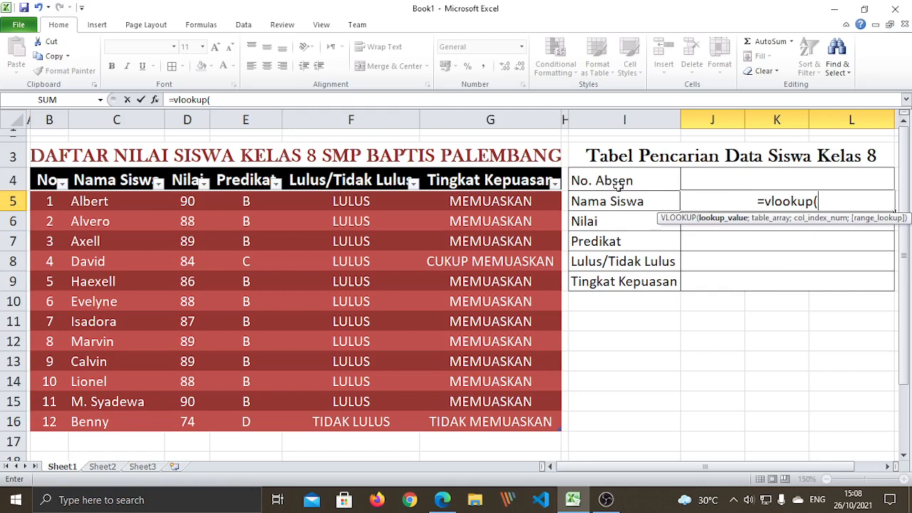
# Add J4 as the lookup value so J5 reads =vlookup(J4;
pyautogui.click(781, 178)
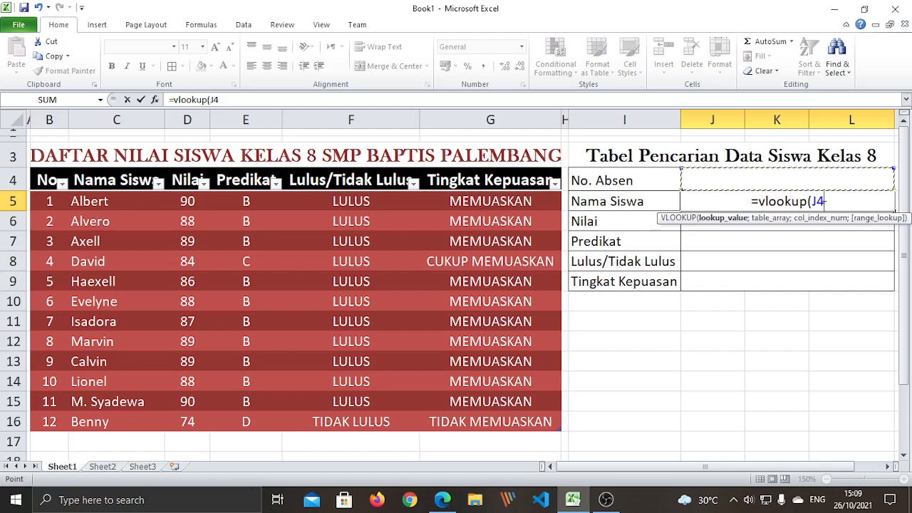
pyautogui.write(';')
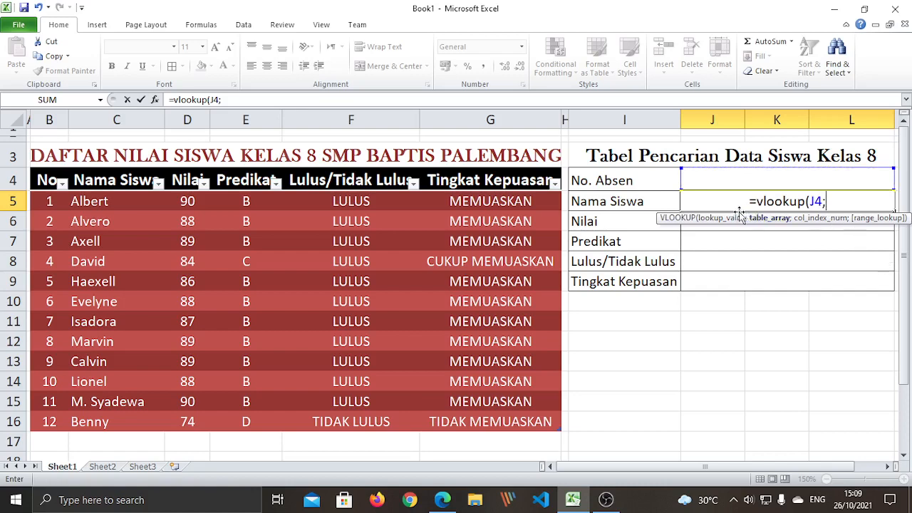
pyautogui.click(734, 505)
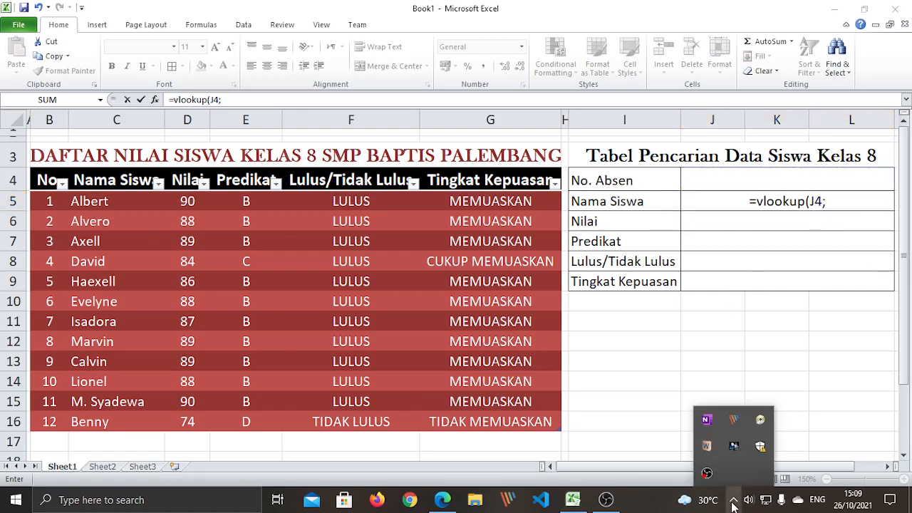
pyautogui.click(734, 505)
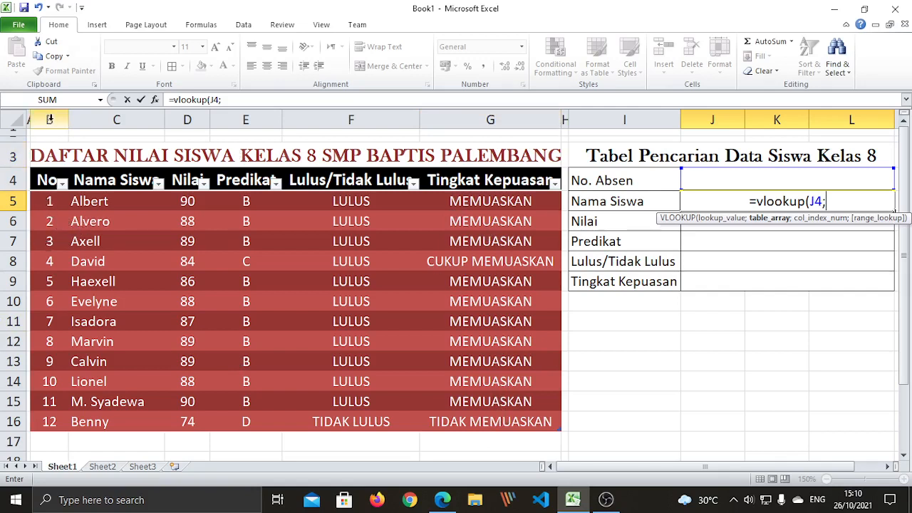
# Drag across the grade table from B5 to insert Daftar_Nilai_Siswa_8 as the table_array, followed by ;
pyautogui.click(47, 201)
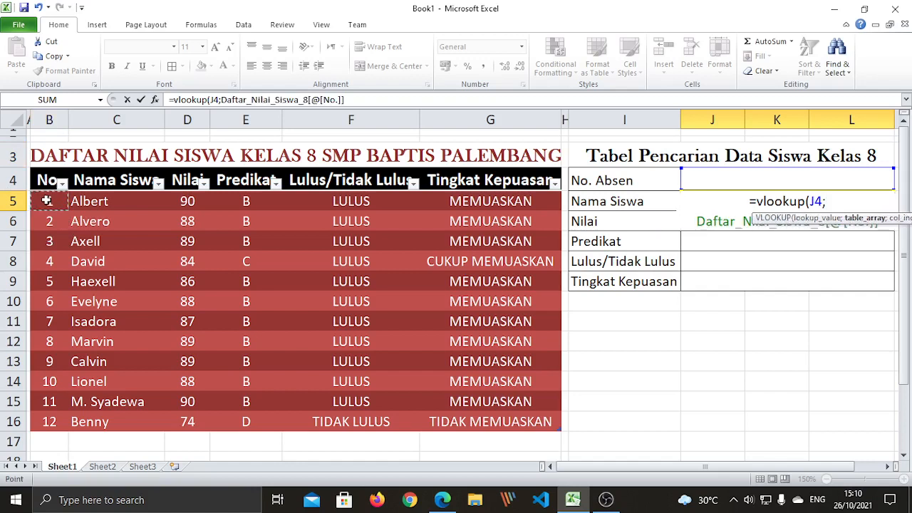
pyautogui.moveTo(46, 201); pyautogui.dragTo(494, 418)
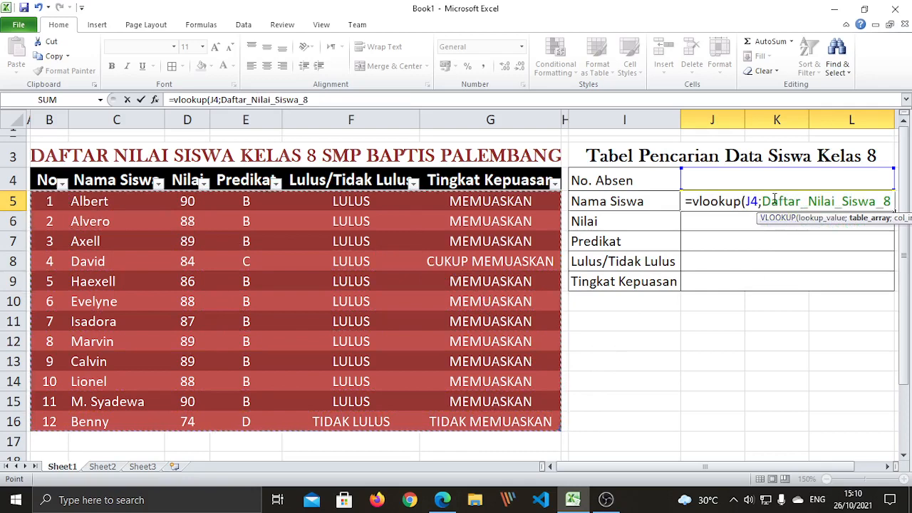
pyautogui.moveTo(736, 466); pyautogui.dragTo(811, 471)
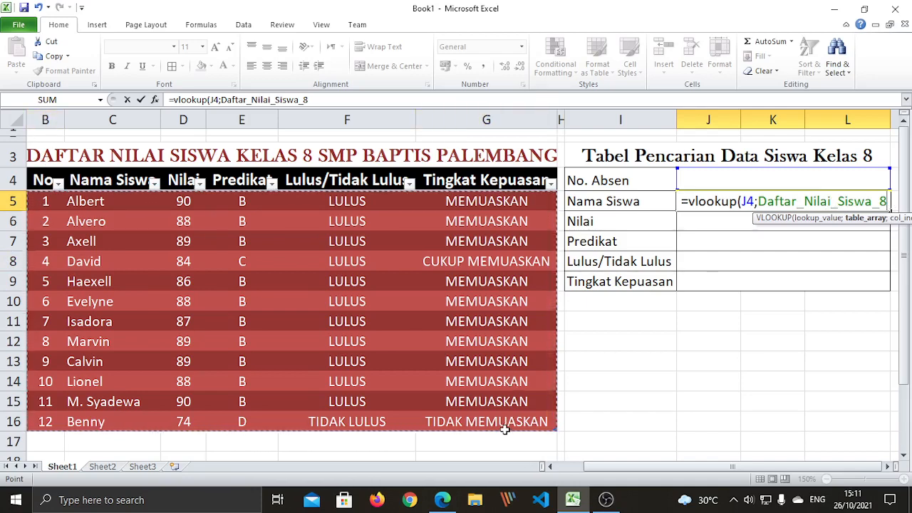
pyautogui.write(';')
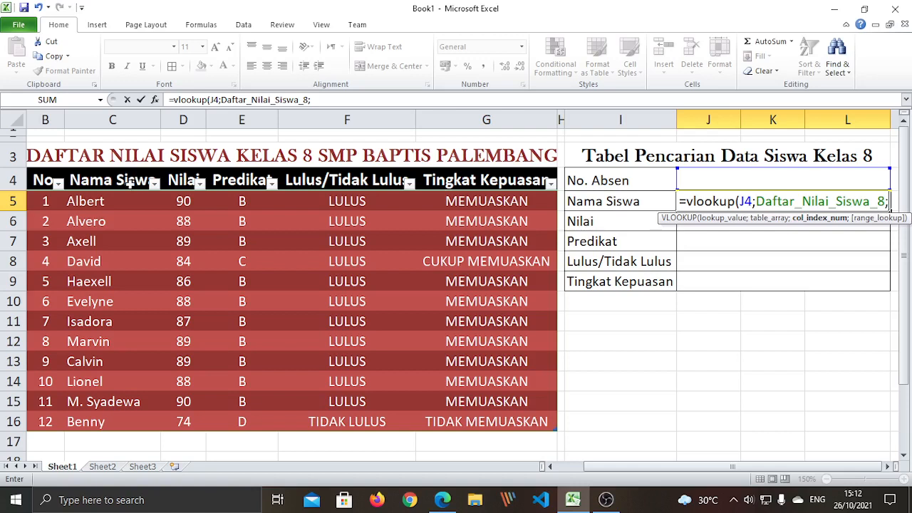
# Enter 2 as the VLOOKUP column index so J5 returns student names
pyautogui.write('2')
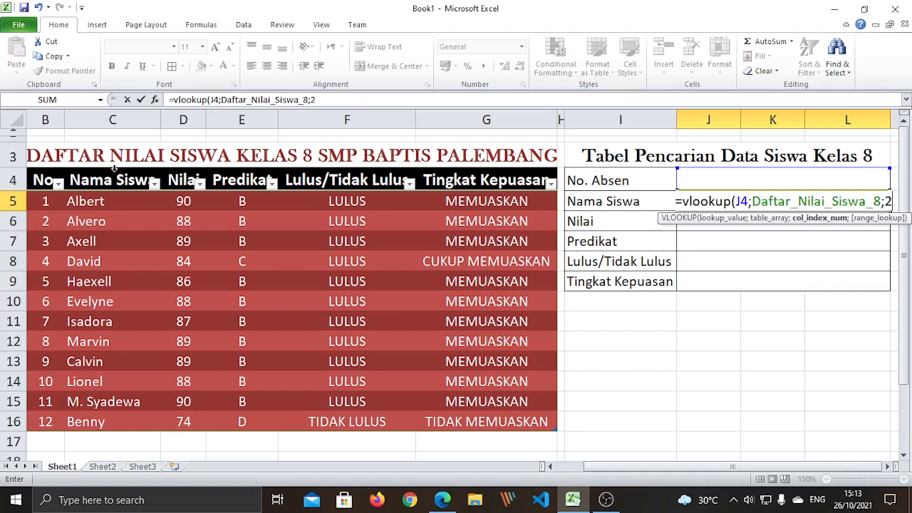
# Finish the J5 formula with ;False and a closing parenthesis
pyautogui.write(';')
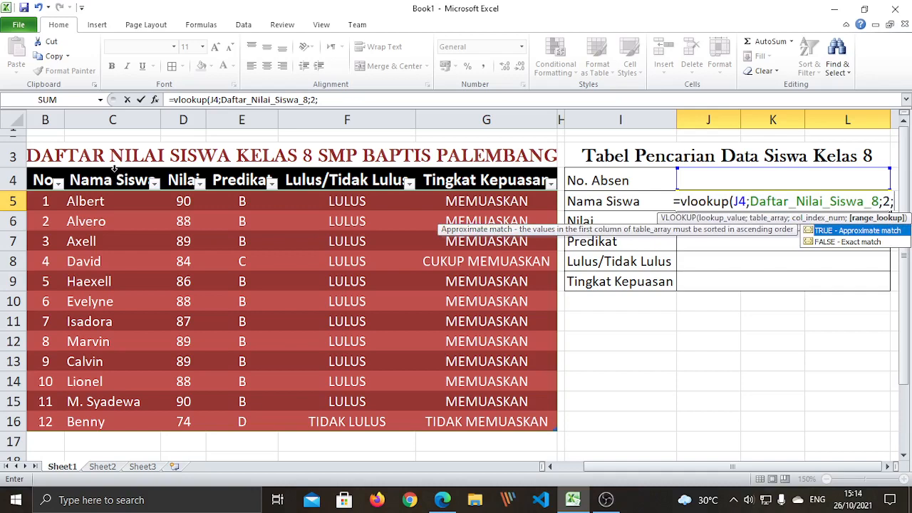
pyautogui.write('False')
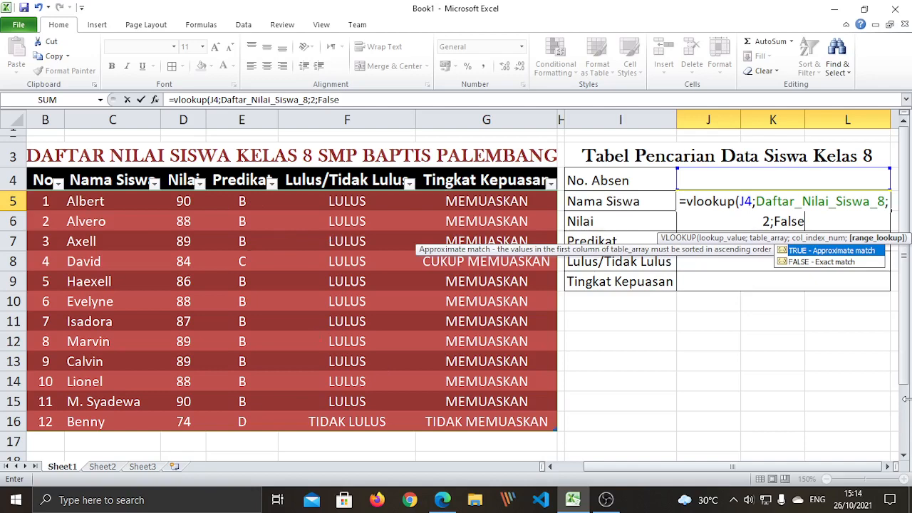
pyautogui.write(')')
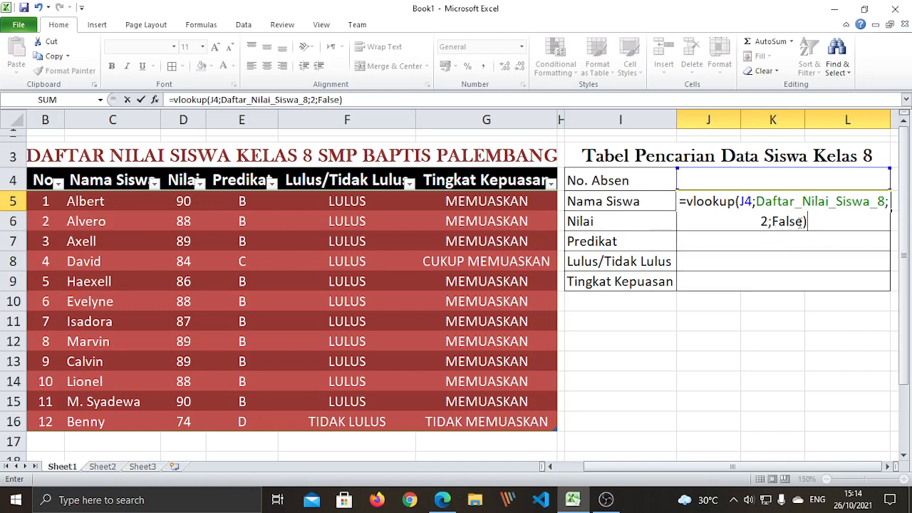
# Commit the J5 lookup formula, which shows #N/A, and enter #N/A in I11
pyautogui.press('Return')
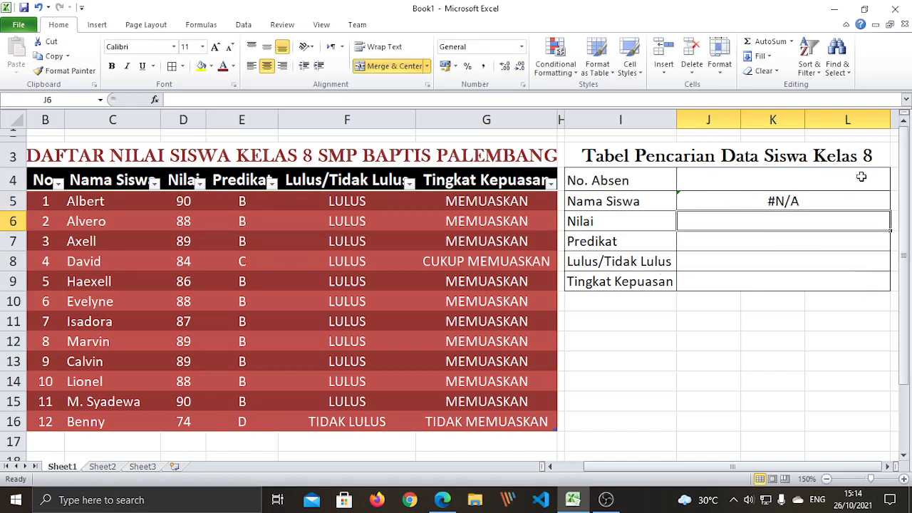
pyautogui.click(757, 205)
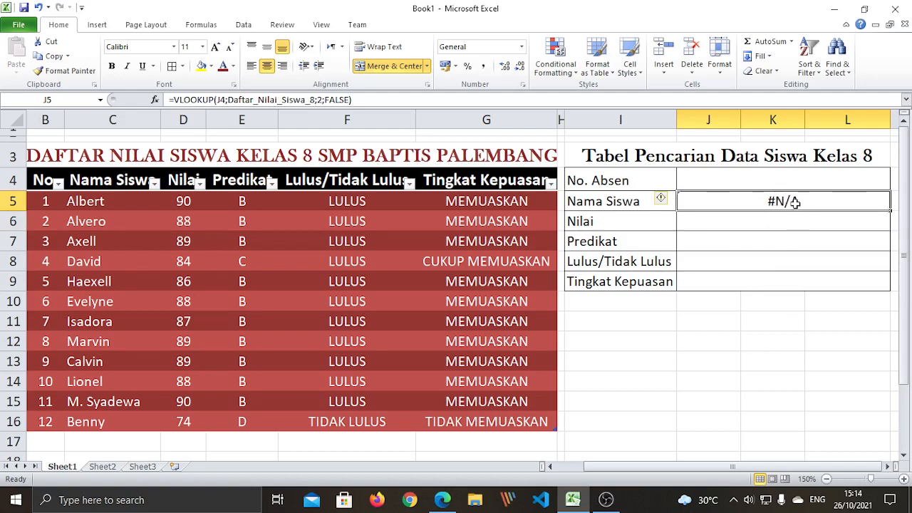
pyautogui.click(603, 326)
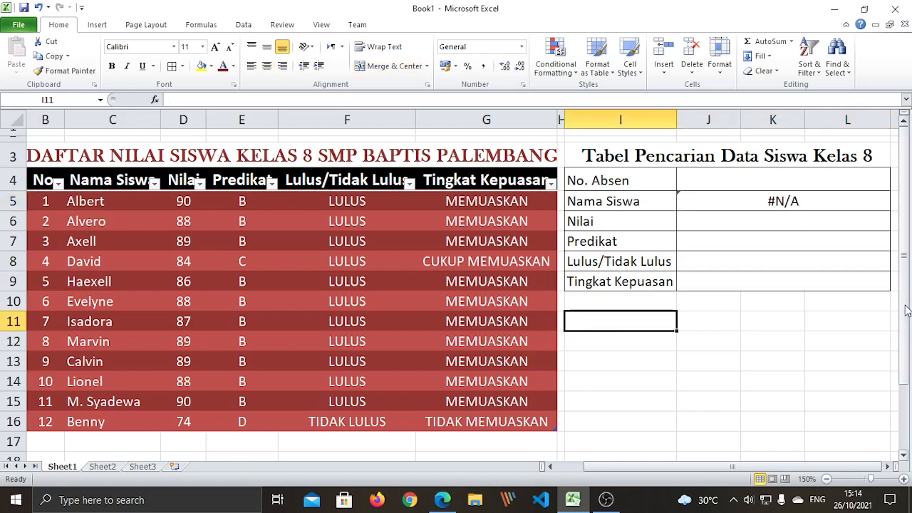
pyautogui.write('#')
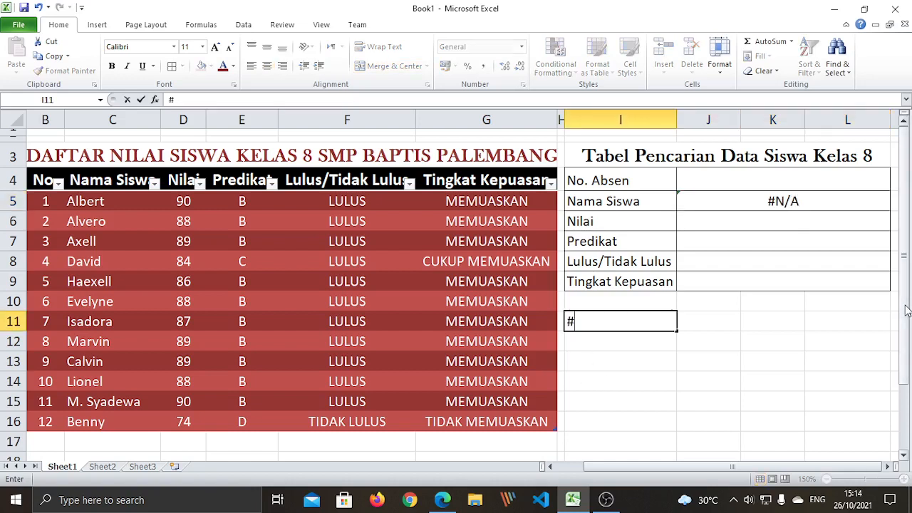
pyautogui.write('N/A')
pyautogui.press('Tab')
# Explain the error as 'Not Available' in J11
pyautogui.write('N')
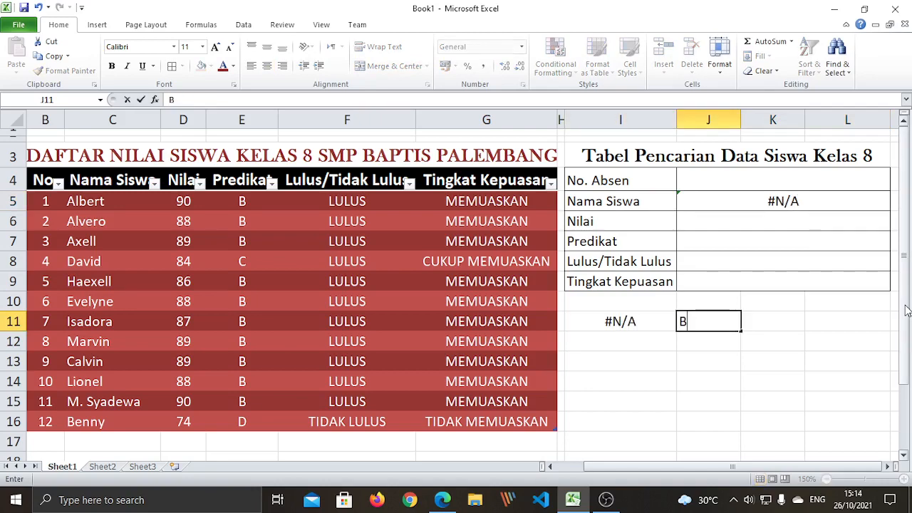
pyautogui.write('ot Availa')
pyautogui.write('b')
pyautogui.press('BackSpace')
pyautogui.write('vai')
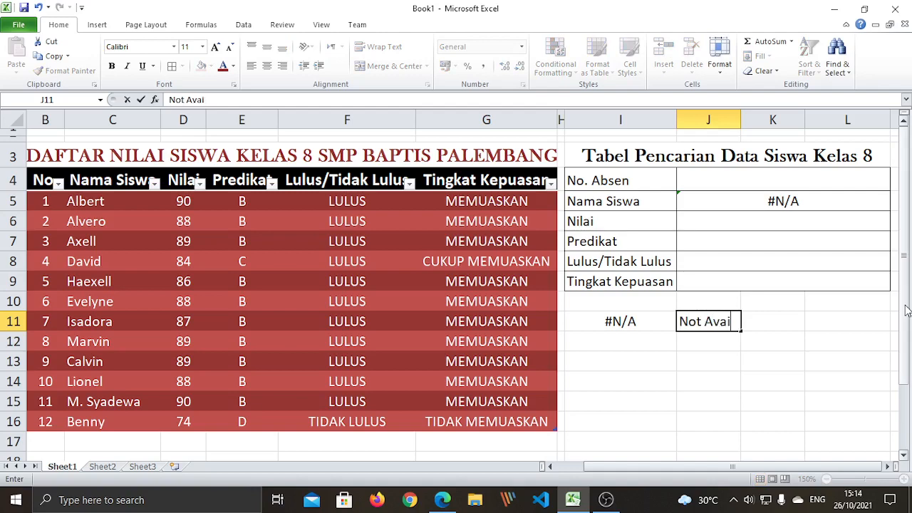
pyautogui.write('lable')
pyautogui.press('Tab')
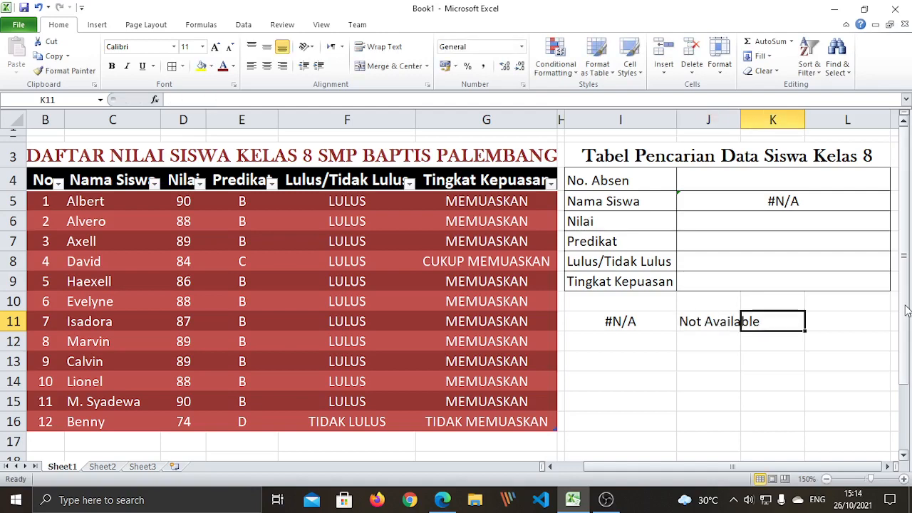
pyautogui.click(766, 180)
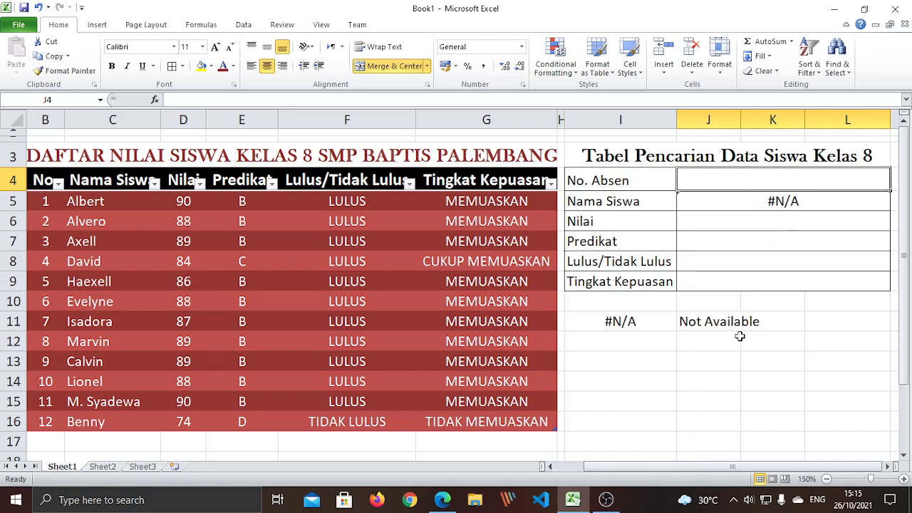
# Enter 8 as the No. Absen in merged cell J4
pyautogui.click(734, 381)
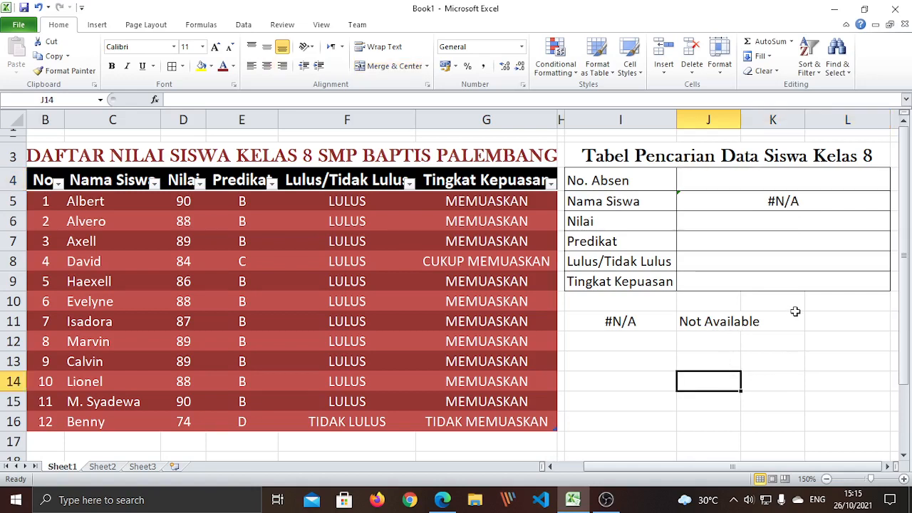
pyautogui.click(788, 184)
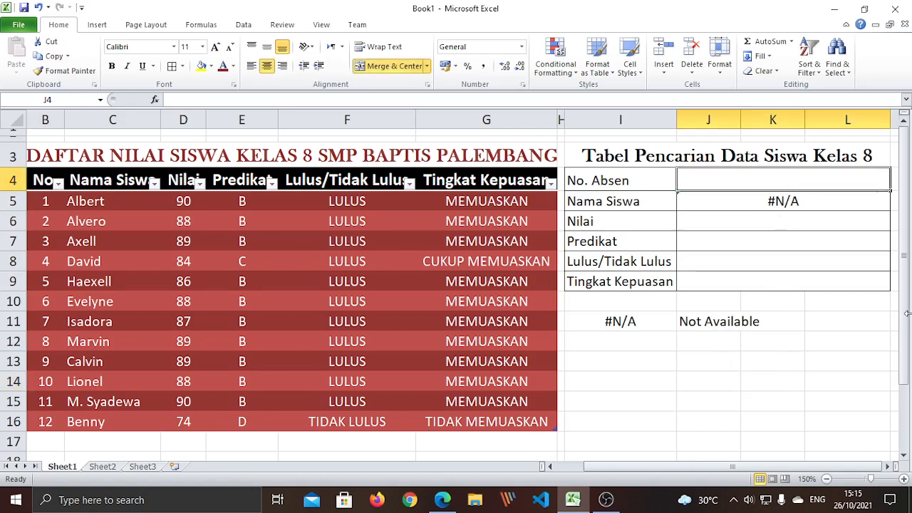
pyautogui.moveTo(773, 341); pyautogui.dragTo(797, 379)
pyautogui.click(770, 181)
pyautogui.write('8')
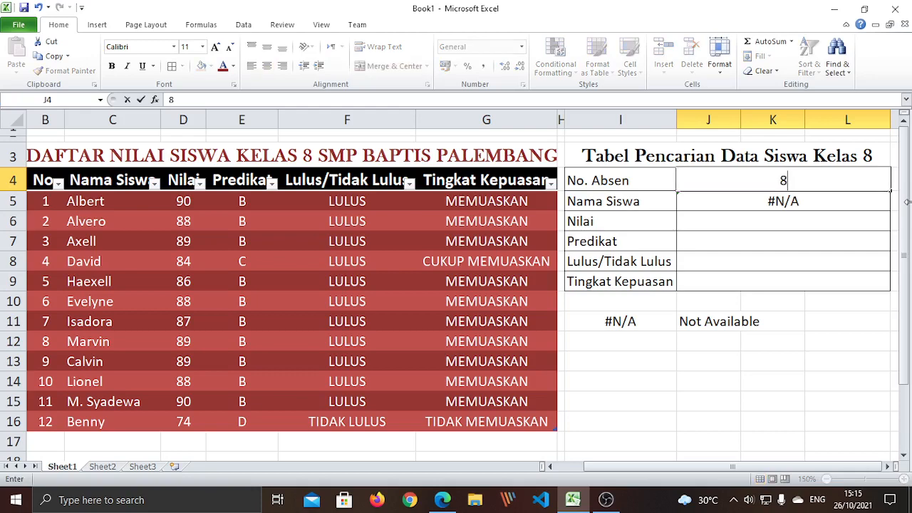
pyautogui.press('Return')
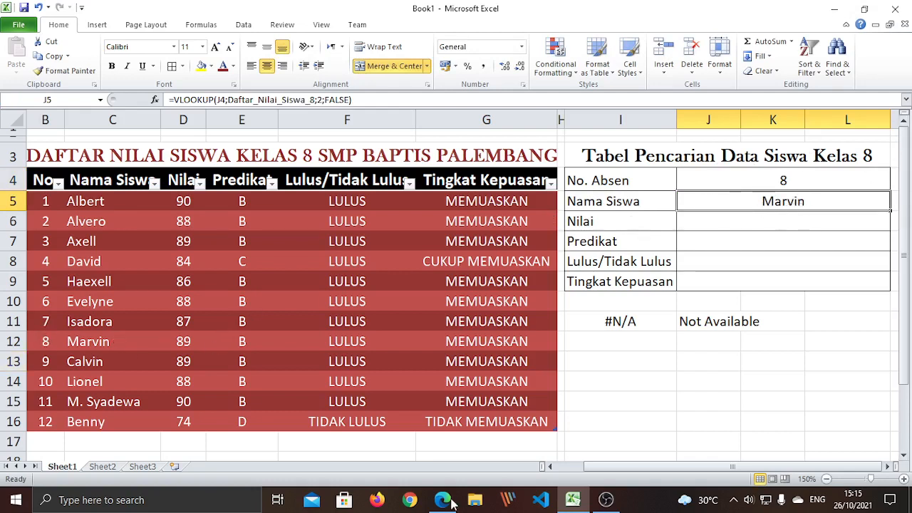
# Copy the J5 lookup formula and paste it as formulas into J6:J9
pyautogui.click(791, 428)
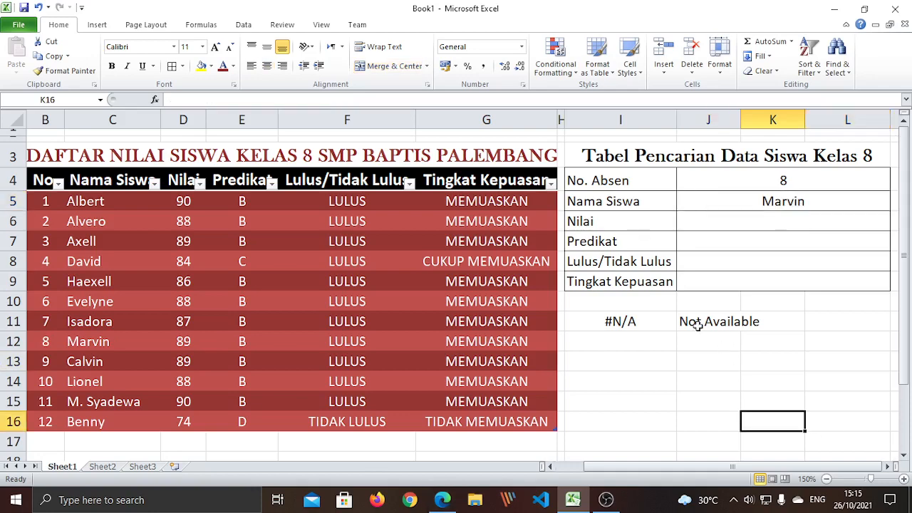
pyautogui.click(762, 201)
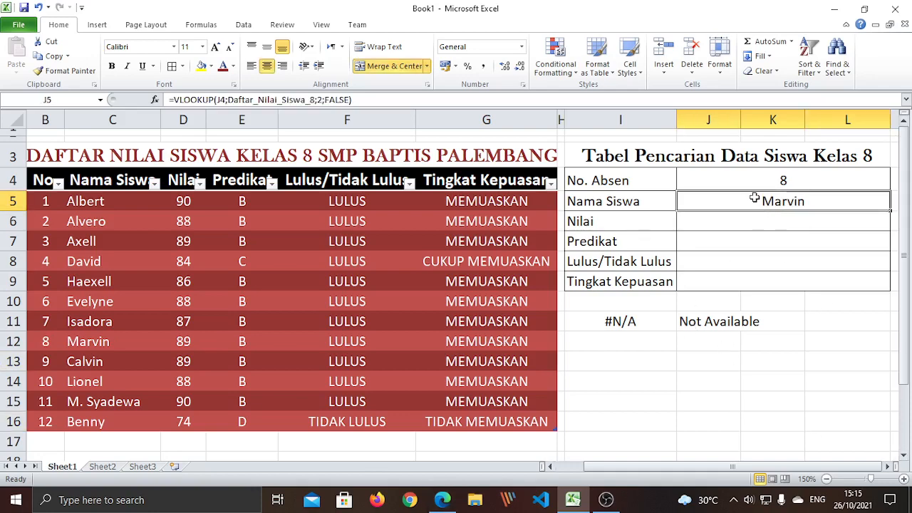
pyautogui.rightClick(759, 200)
pyautogui.click(786, 220)
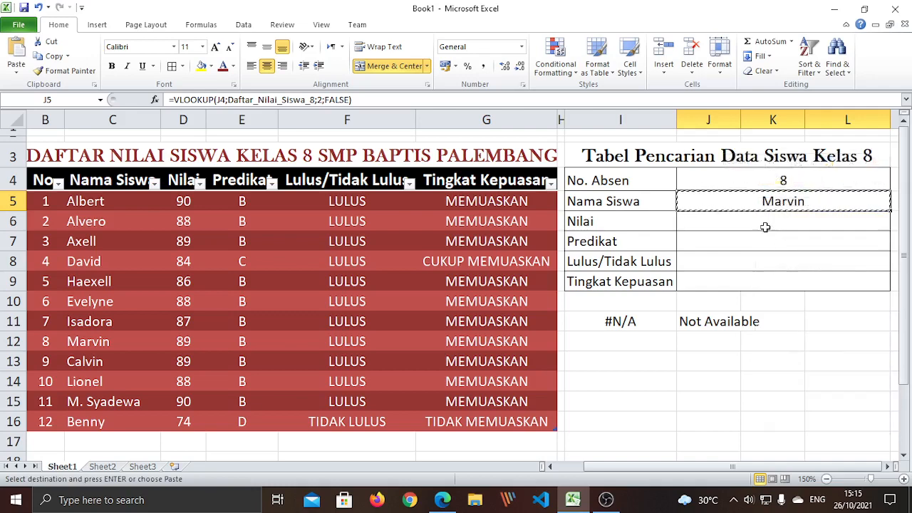
pyautogui.moveTo(766, 227); pyautogui.dragTo(774, 283)
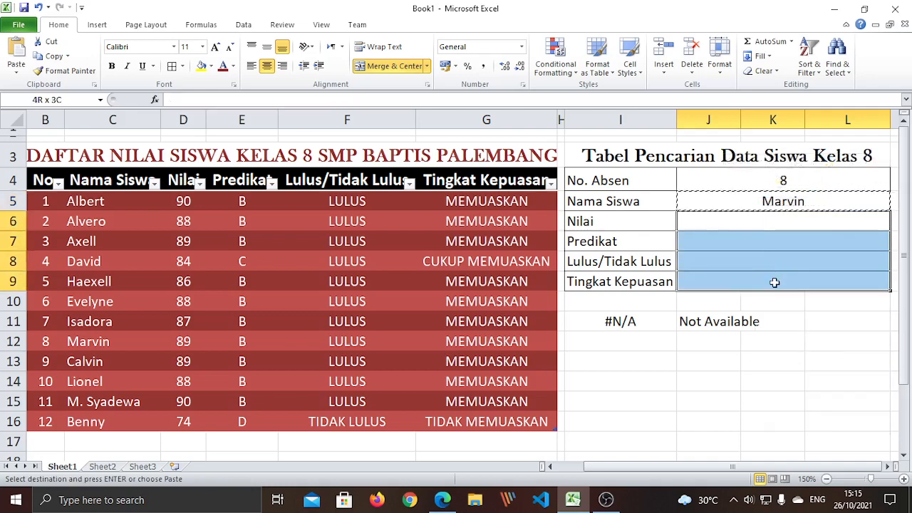
pyautogui.rightClick(733, 248)
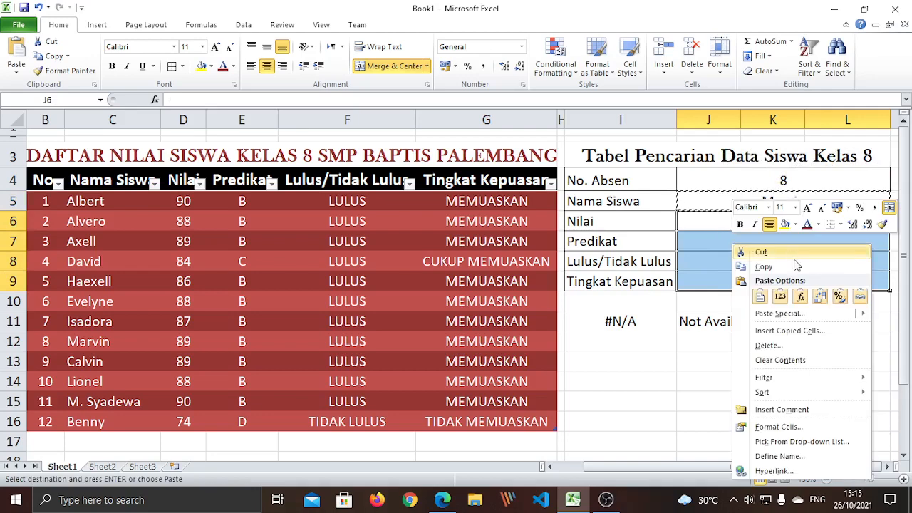
pyautogui.click(802, 298)
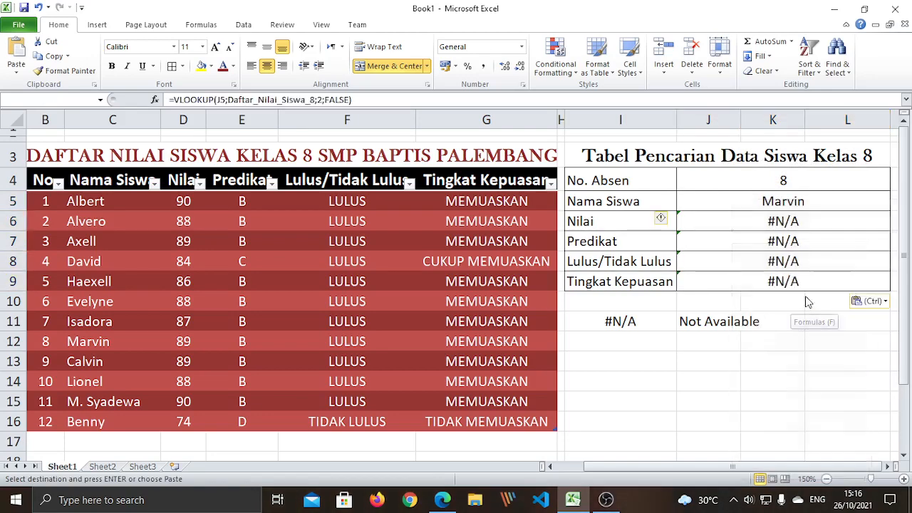
pyautogui.click(720, 381)
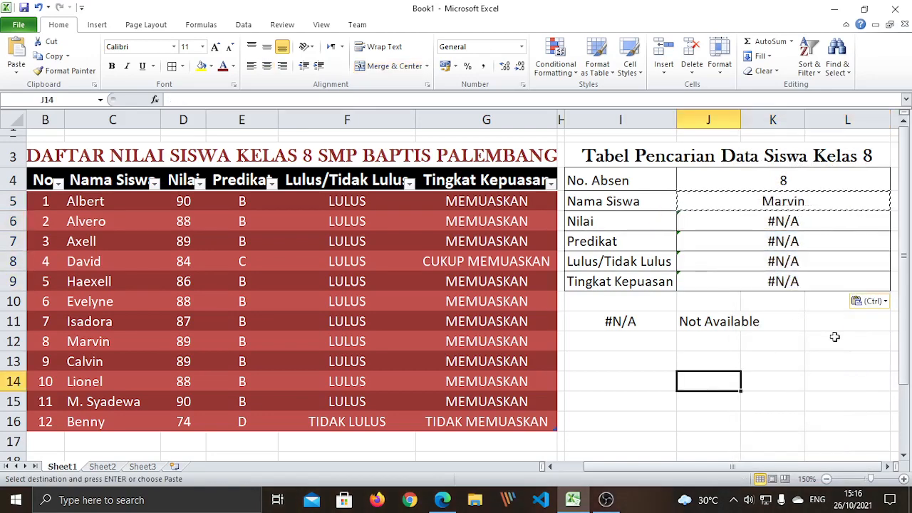
pyautogui.press('Escape')
# Review the pasted results in J6:J9 and select the J5 formula text in the formula bar
pyautogui.click(813, 321)
pyautogui.click(802, 222)
pyautogui.moveTo(802, 221); pyautogui.dragTo(810, 285)
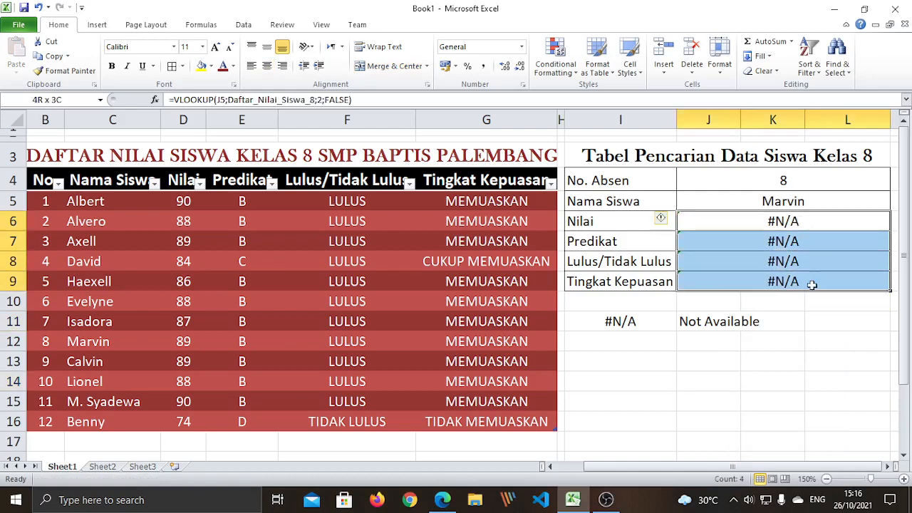
pyautogui.click(815, 322)
pyautogui.click(782, 205)
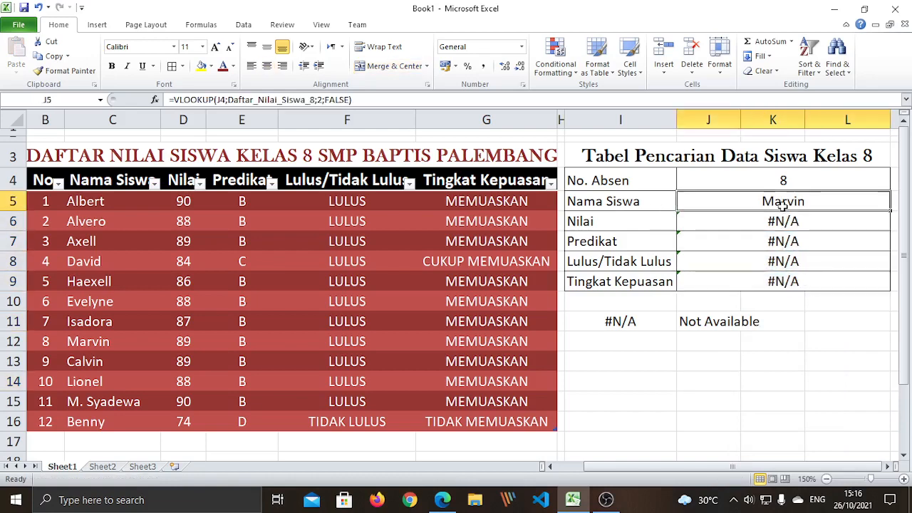
pyautogui.rightClick(778, 205)
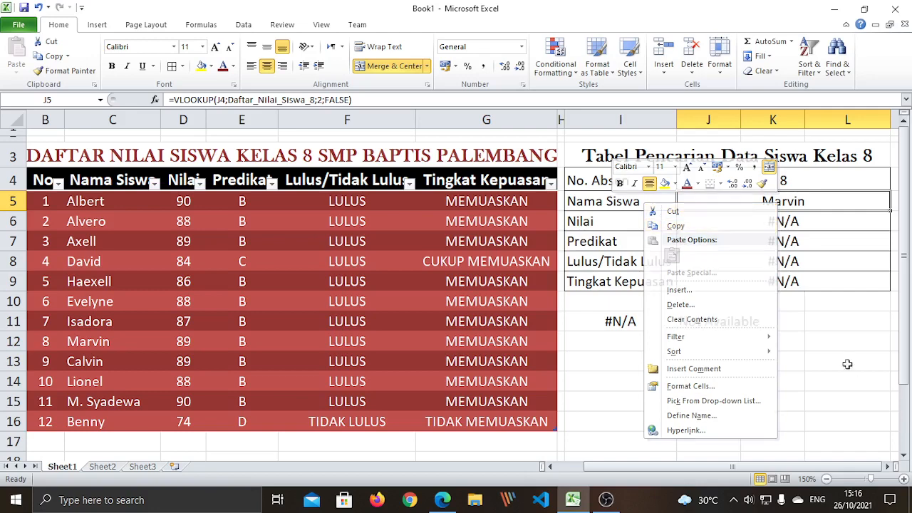
pyautogui.press('Escape')
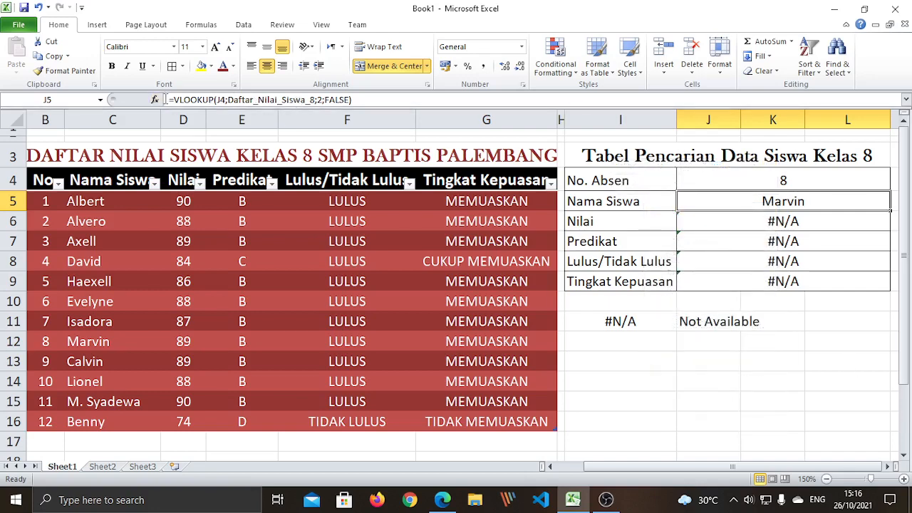
pyautogui.moveTo(170, 100); pyautogui.dragTo(354, 105)
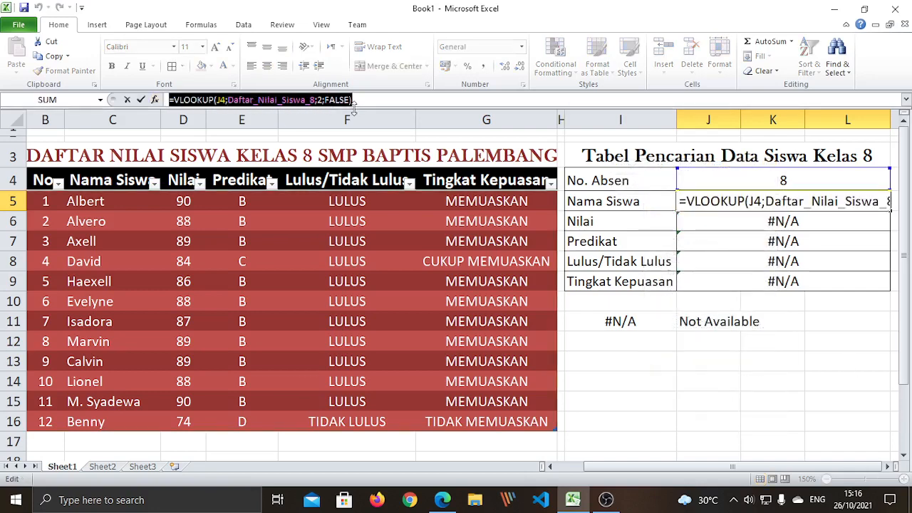
# Inspect the column argument of the J5 formula and cancel the mistaken edit
pyautogui.click(409, 103)
pyautogui.click(723, 415)
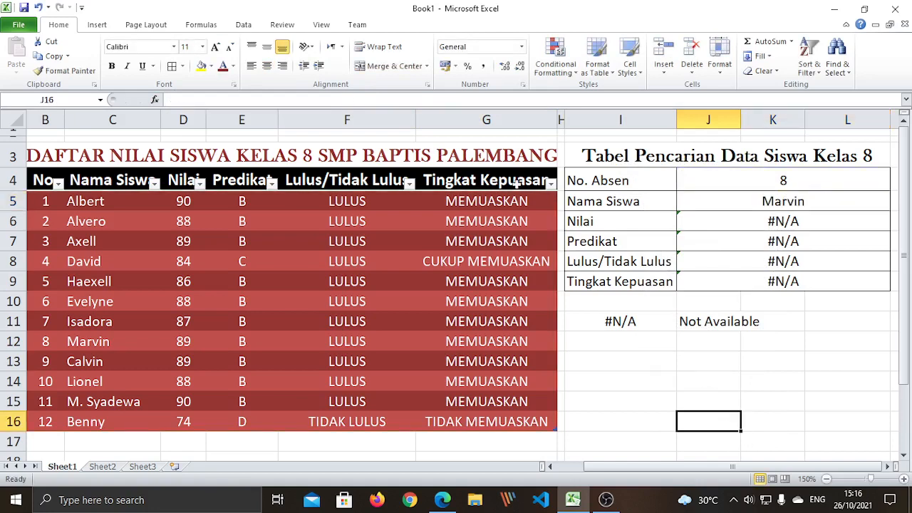
pyautogui.click(776, 204)
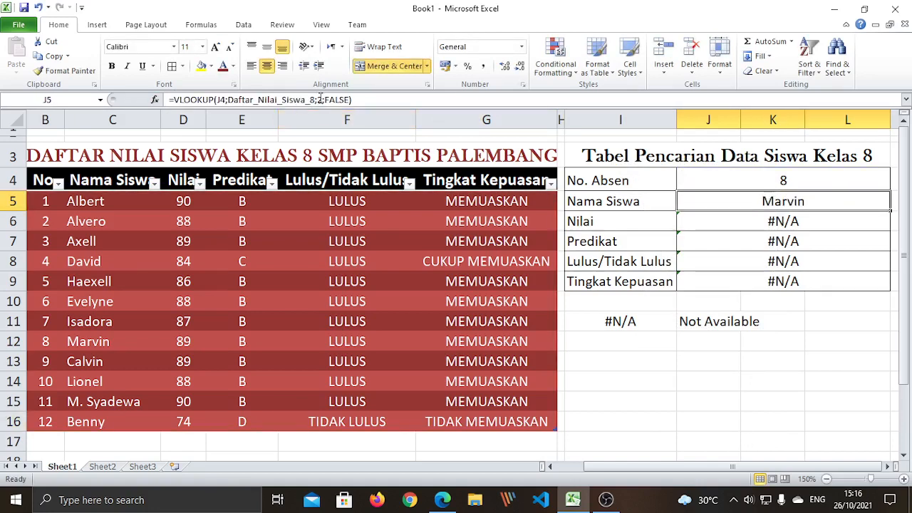
pyautogui.doubleClick(320, 100)
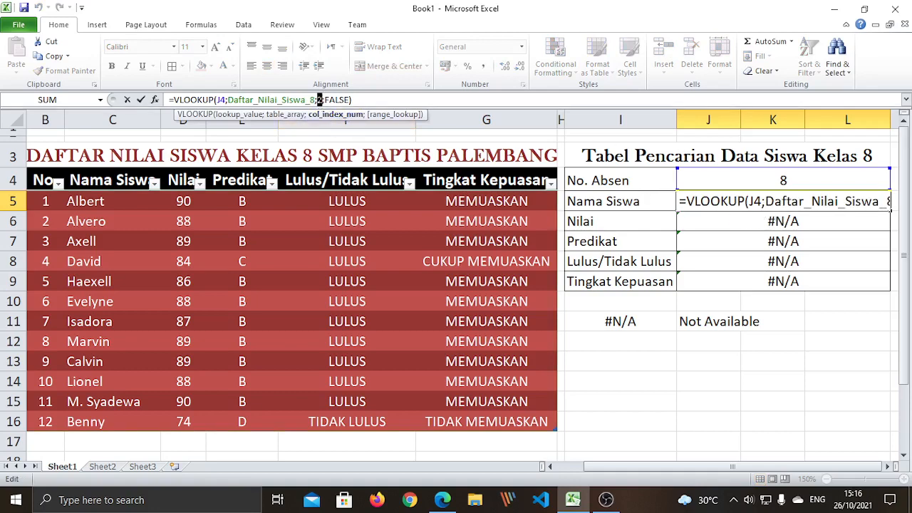
pyautogui.click(717, 356)
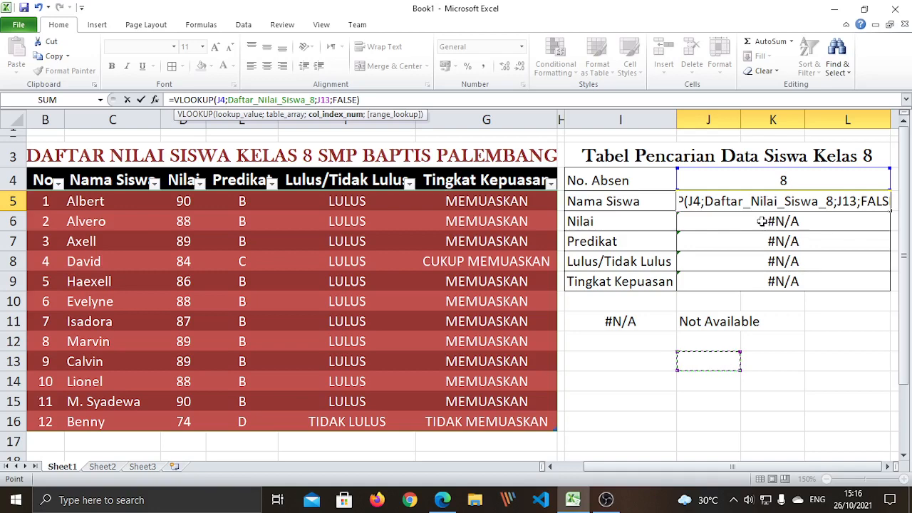
pyautogui.click(767, 224)
pyautogui.press('Escape')
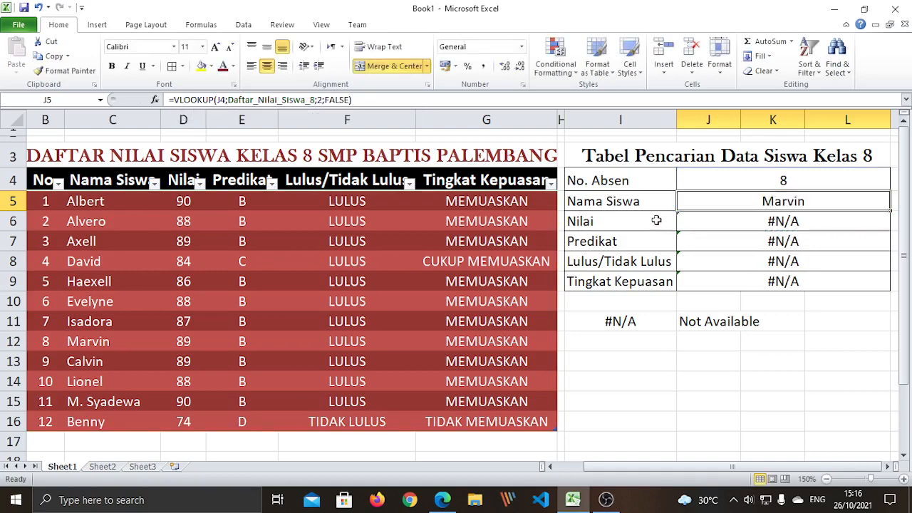
# Change the column index in the J6 Nilai formula from 2 to 3
pyautogui.click(617, 219)
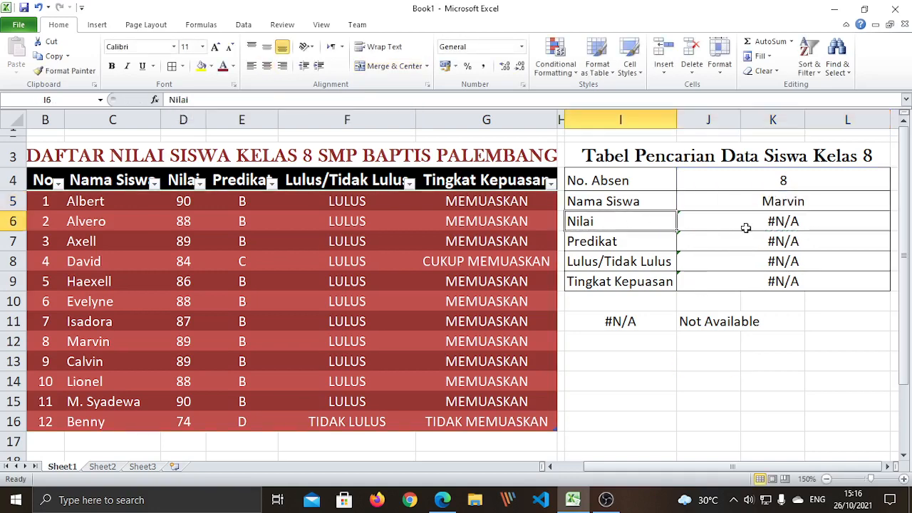
pyautogui.click(748, 217)
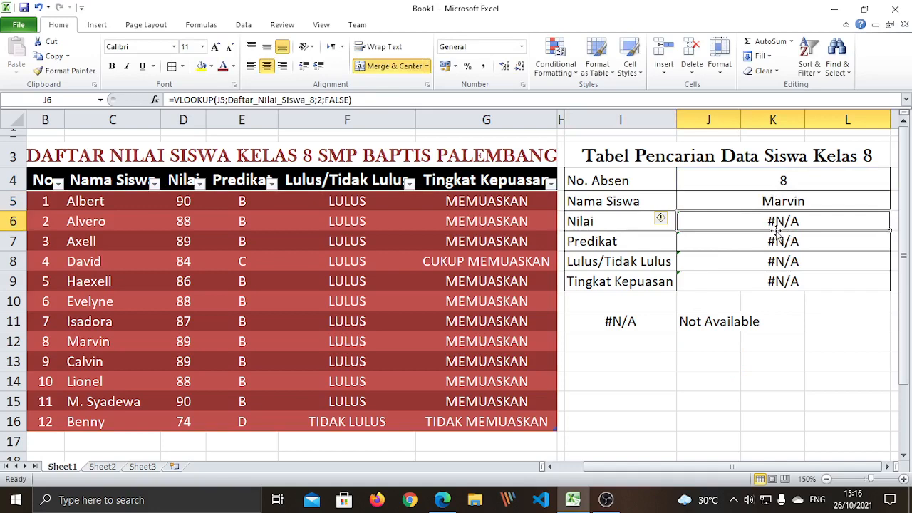
pyautogui.click(318, 100)
pyautogui.press('BackSpace')
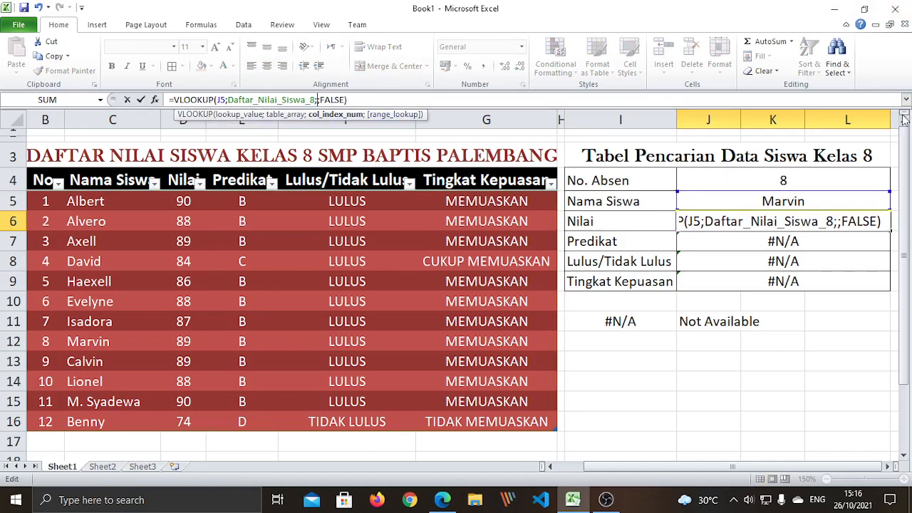
pyautogui.write('3')
pyautogui.press('Return')
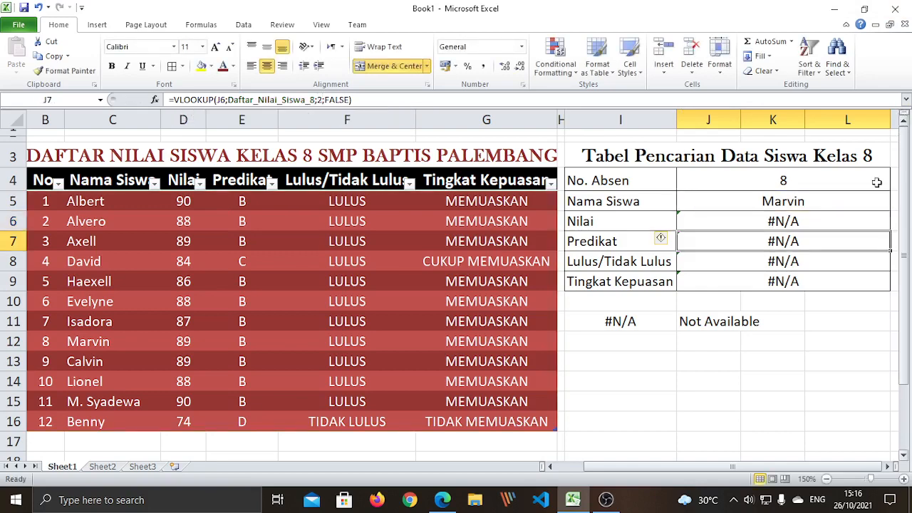
# Point the Nilai formula's lookup value at J4 instead of the cell above
pyautogui.click(778, 222)
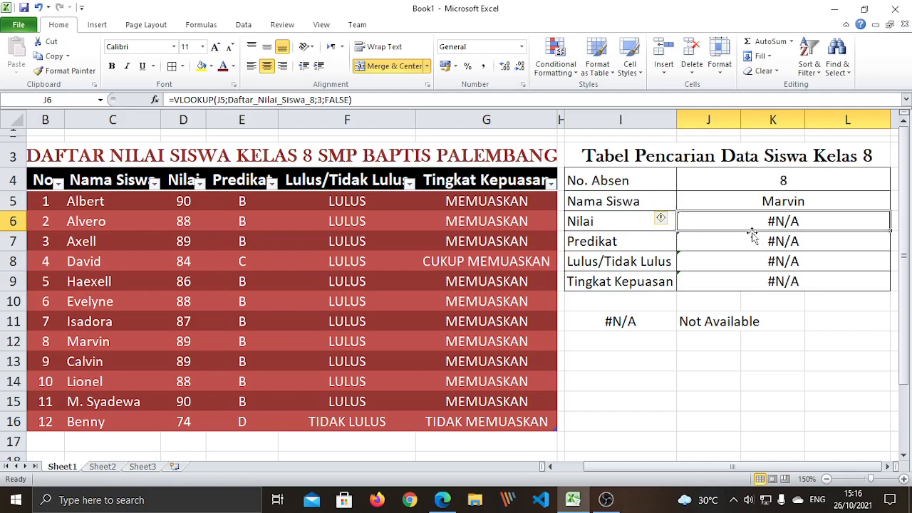
pyautogui.click(743, 182)
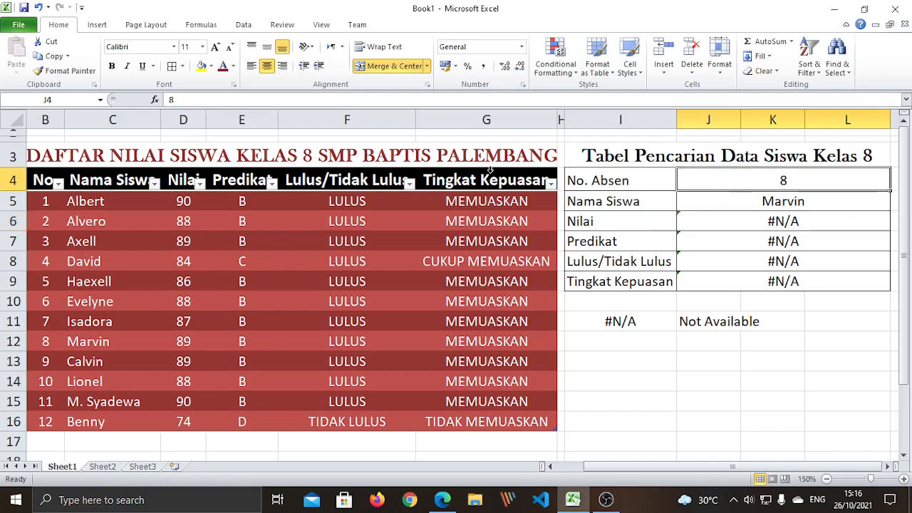
pyautogui.click(748, 229)
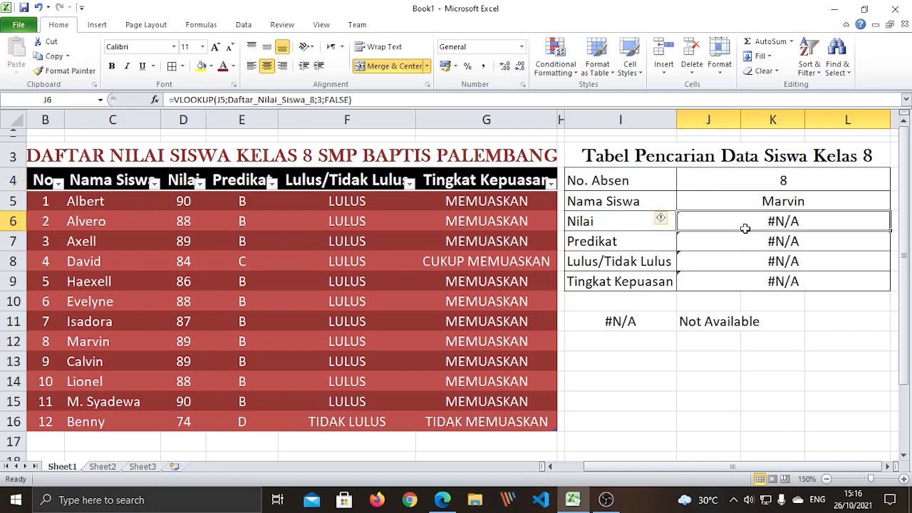
pyautogui.click(223, 100)
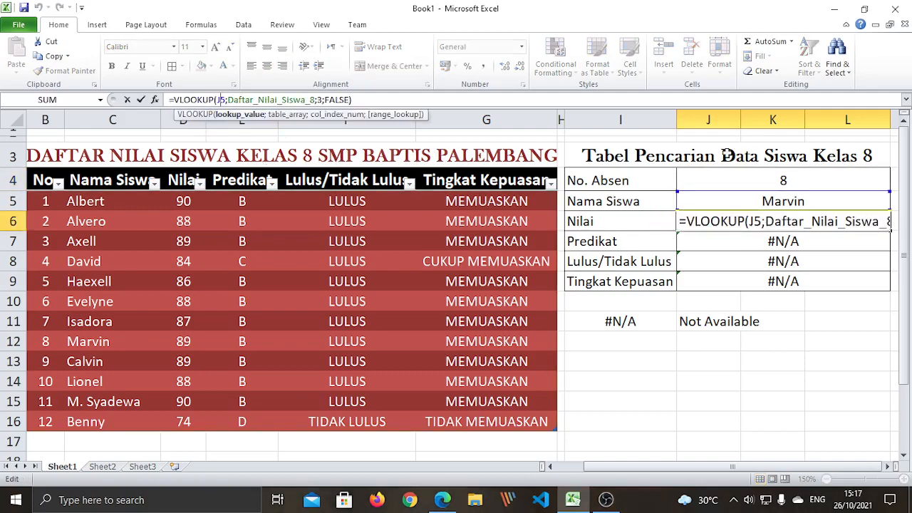
pyautogui.click(783, 179)
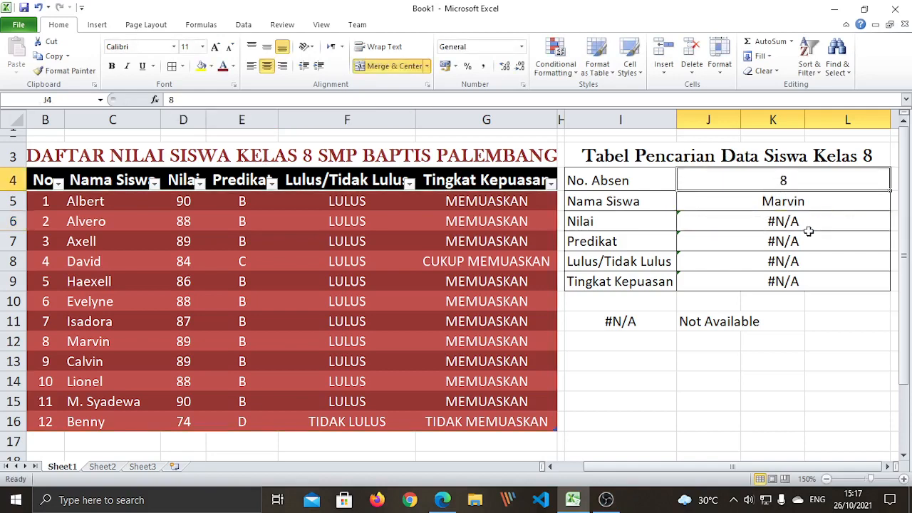
pyautogui.click(758, 223)
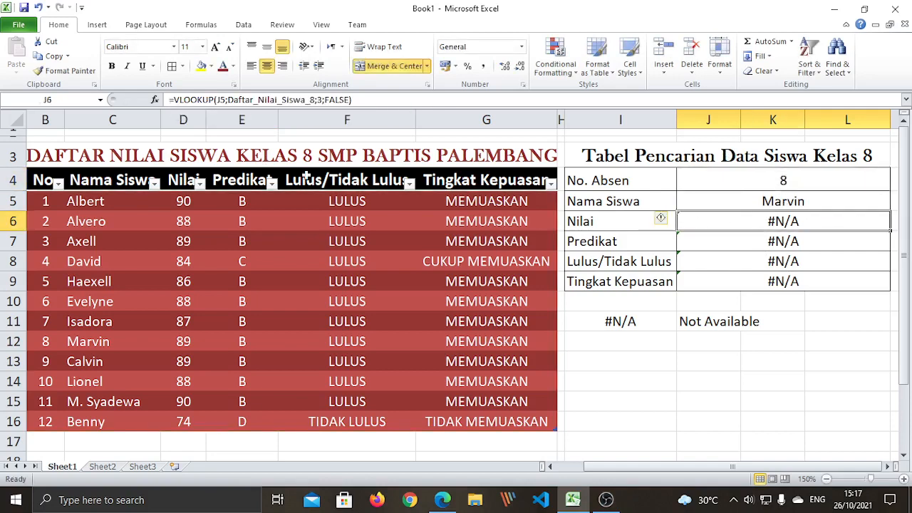
pyautogui.click(230, 100)
pyautogui.press('BackSpace')
pyautogui.write('4')
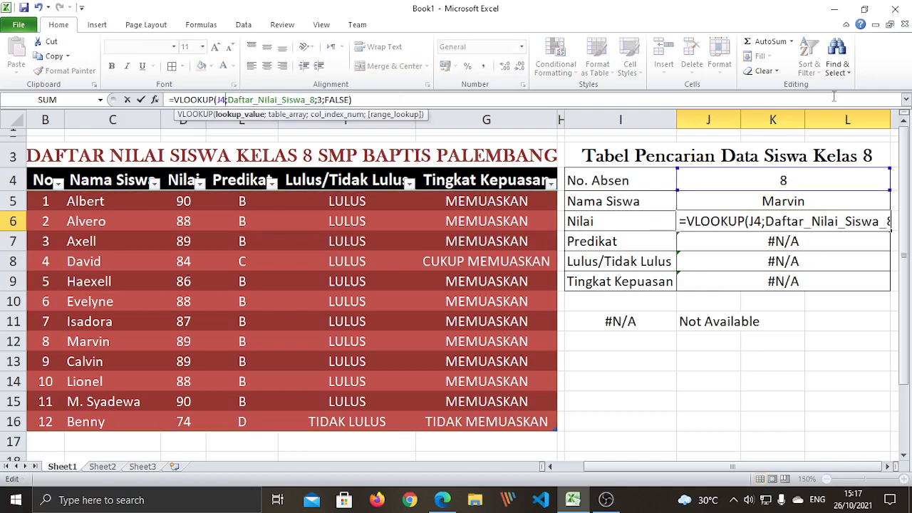
pyautogui.press('Return')
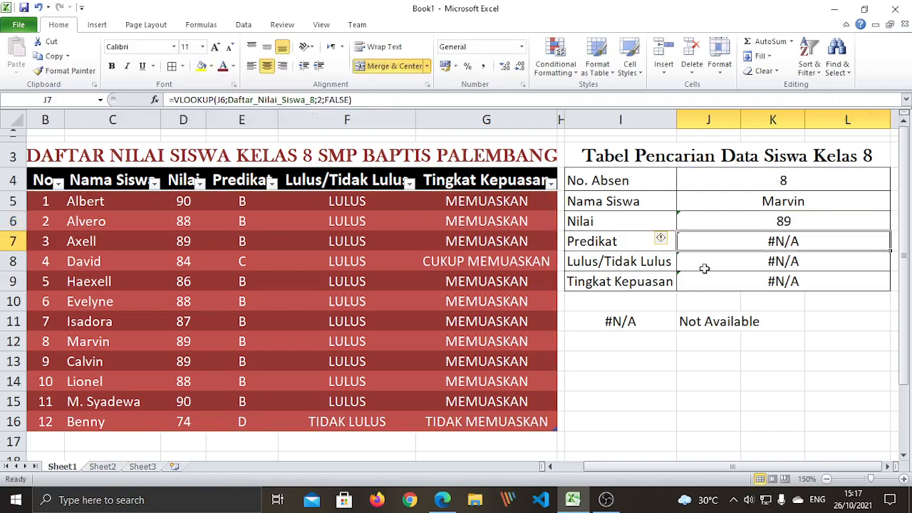
# Set the Nilai formula's column index back to 2 so J6 shows 89
pyautogui.click(792, 379)
pyautogui.click(791, 225)
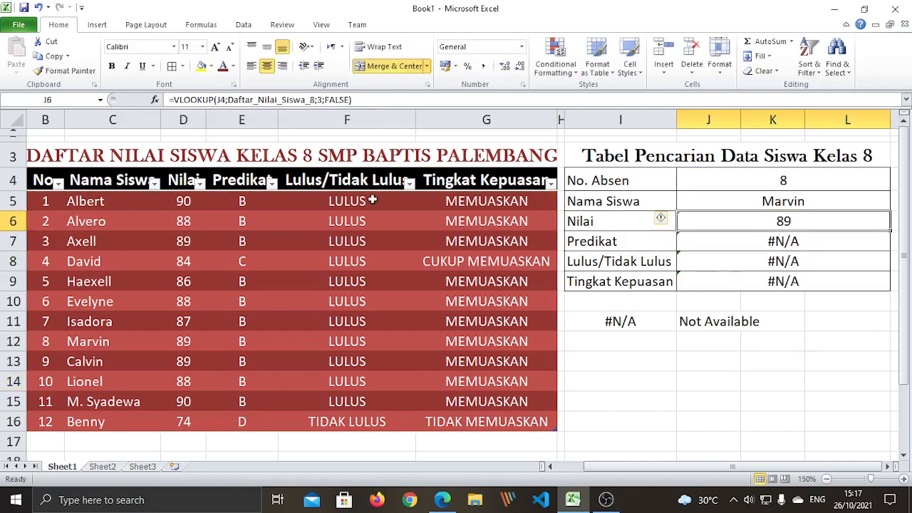
pyautogui.doubleClick(220, 99)
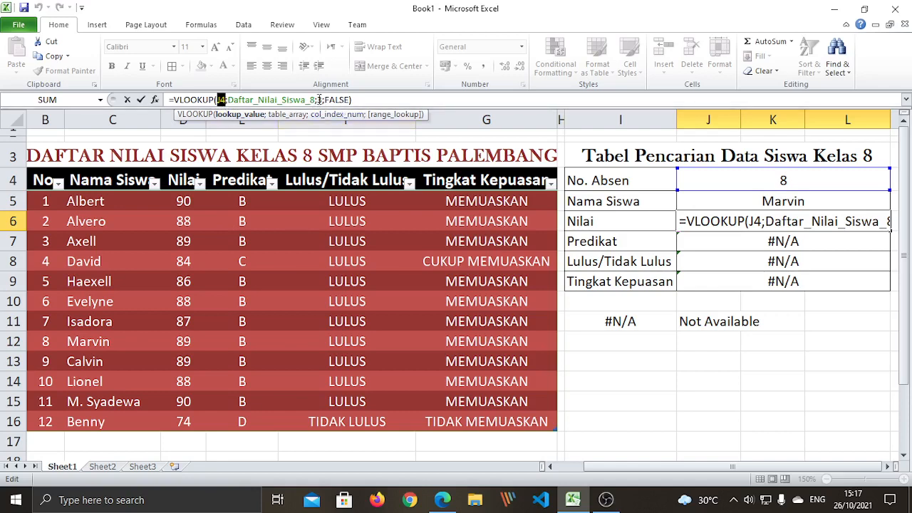
pyautogui.doubleClick(319, 99)
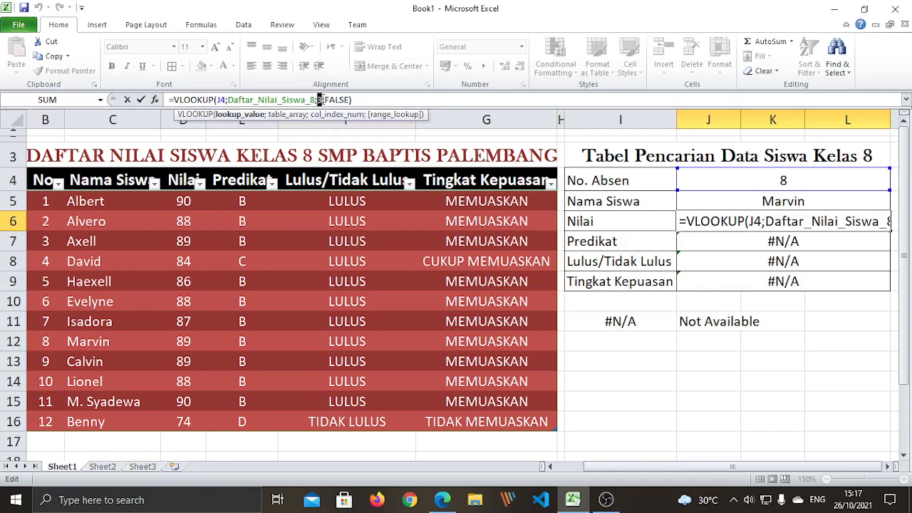
pyautogui.doubleClick(221, 100)
pyautogui.doubleClick(319, 100)
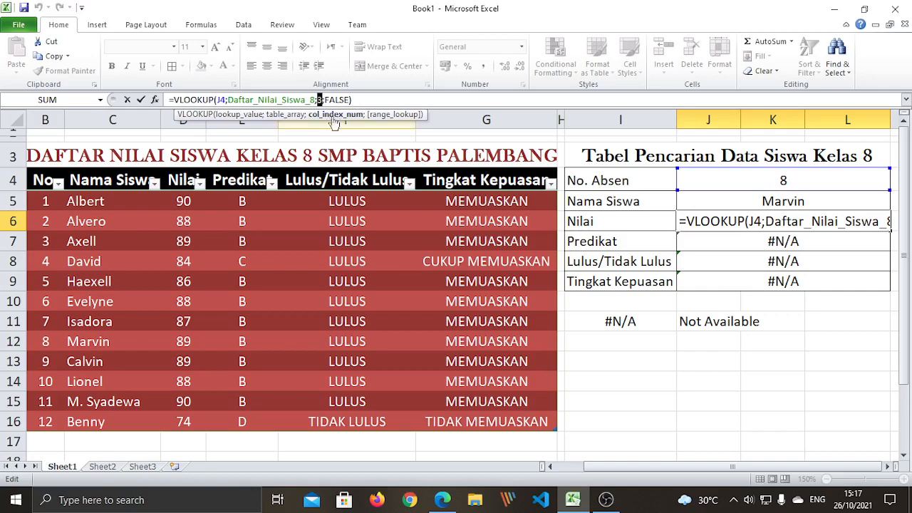
pyautogui.click(747, 394)
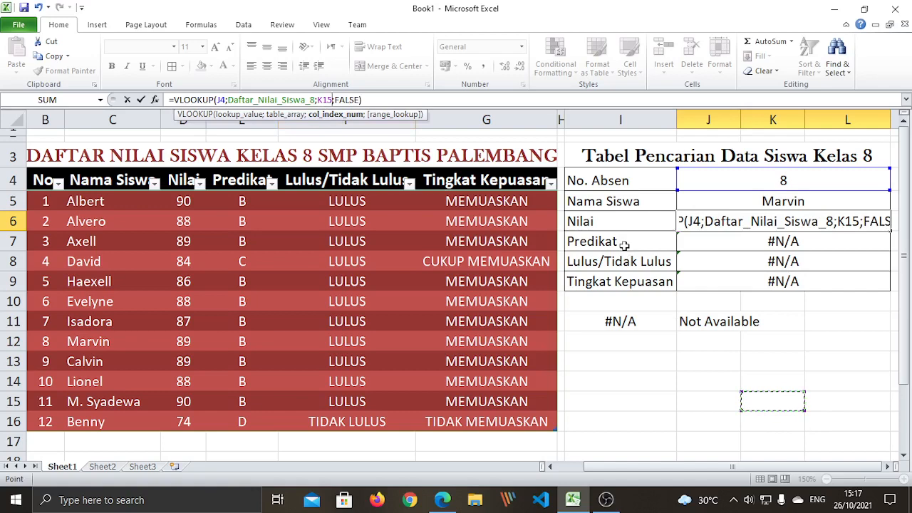
pyautogui.press('BackSpace')
pyautogui.press('BackSpace')
pyautogui.press('BackSpace')
pyautogui.write('2')
pyautogui.press('Return')
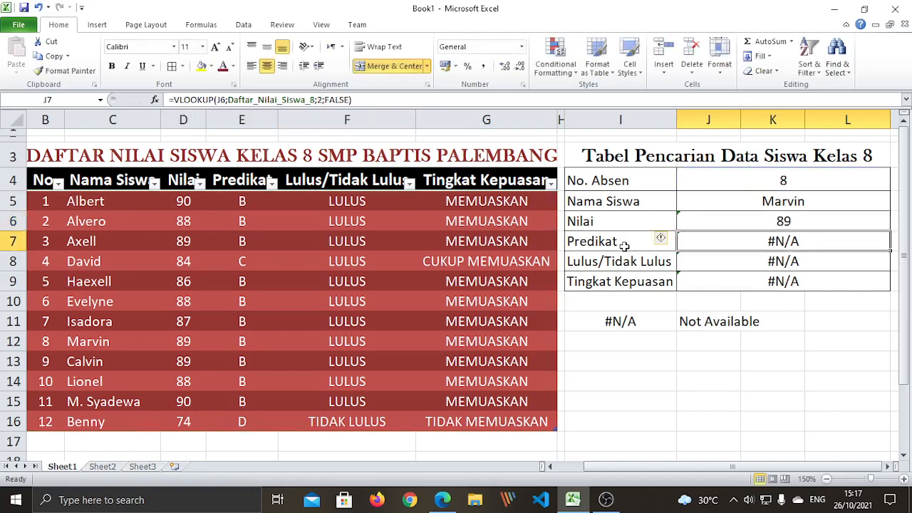
pyautogui.click(823, 418)
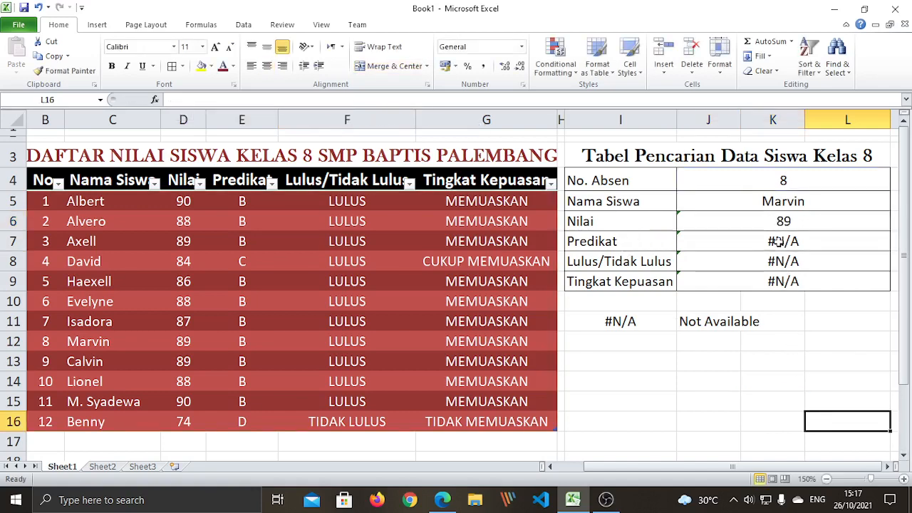
# Edit the J7 Predikat formula to look up J4 in column 4, returning B
pyautogui.click(684, 244)
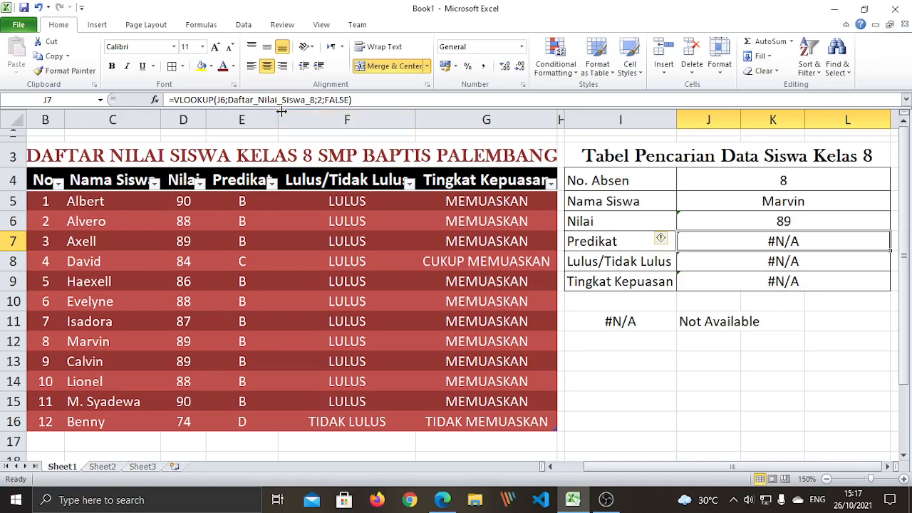
pyautogui.click(321, 100)
pyautogui.press('BackSpace')
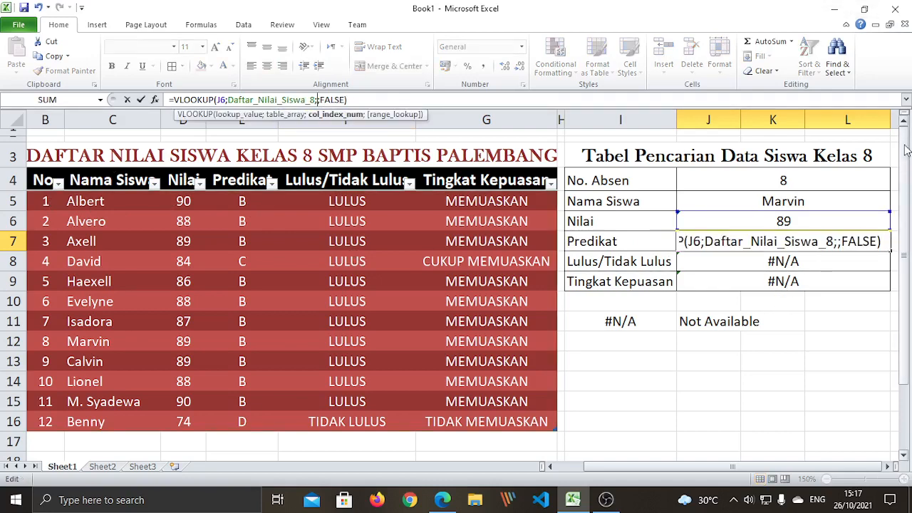
pyautogui.write('4')
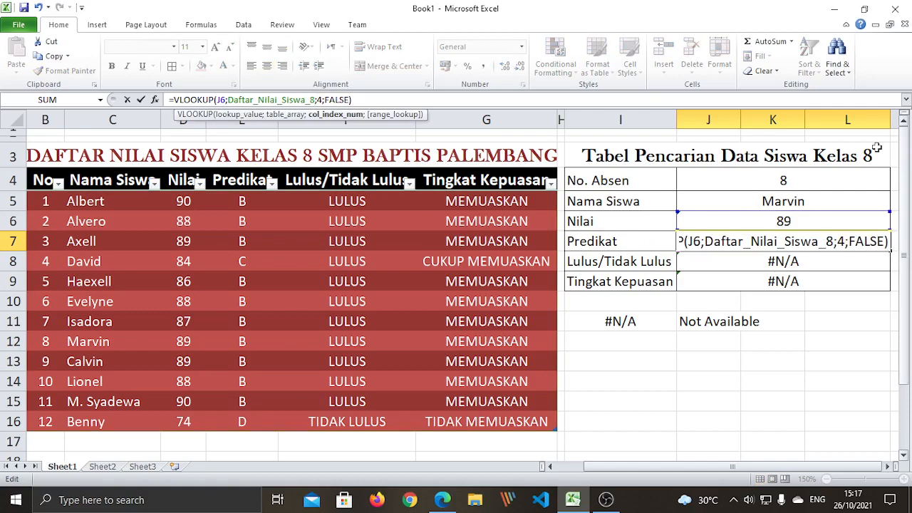
pyautogui.click(225, 99)
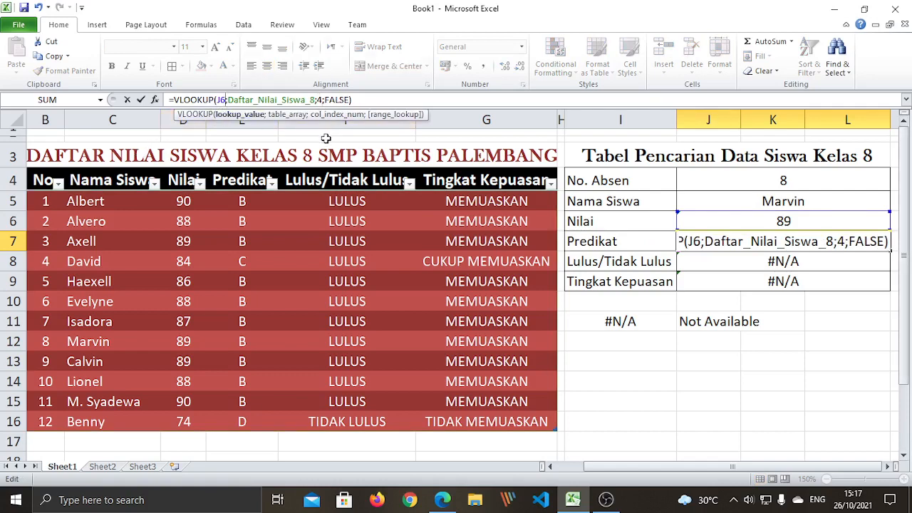
pyautogui.press('BackSpace')
pyautogui.write('4')
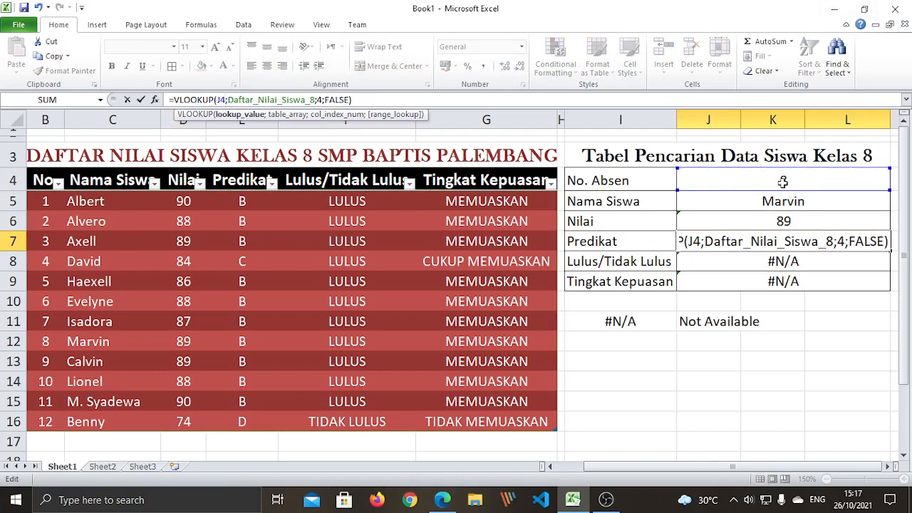
pyautogui.press('Return')
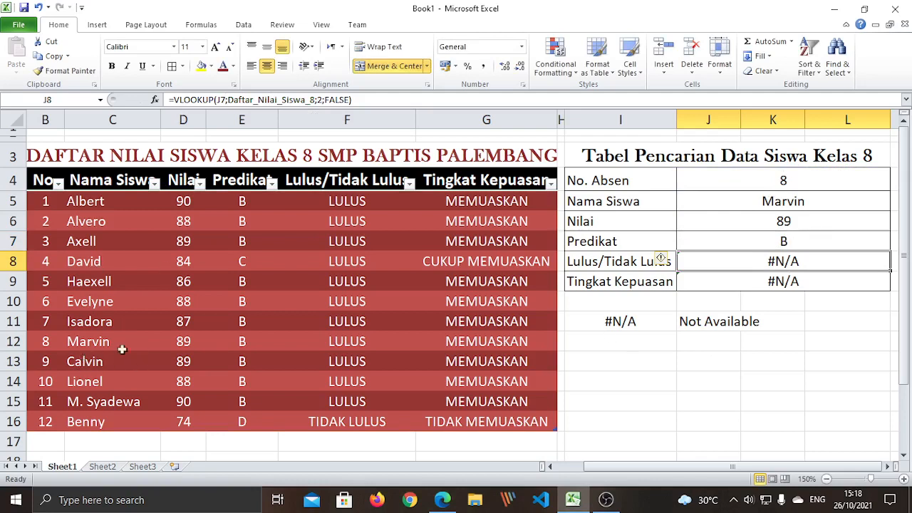
# Edit the J8 formula to look up J4 in column 5, returning LULUS
pyautogui.doubleClick(755, 260)
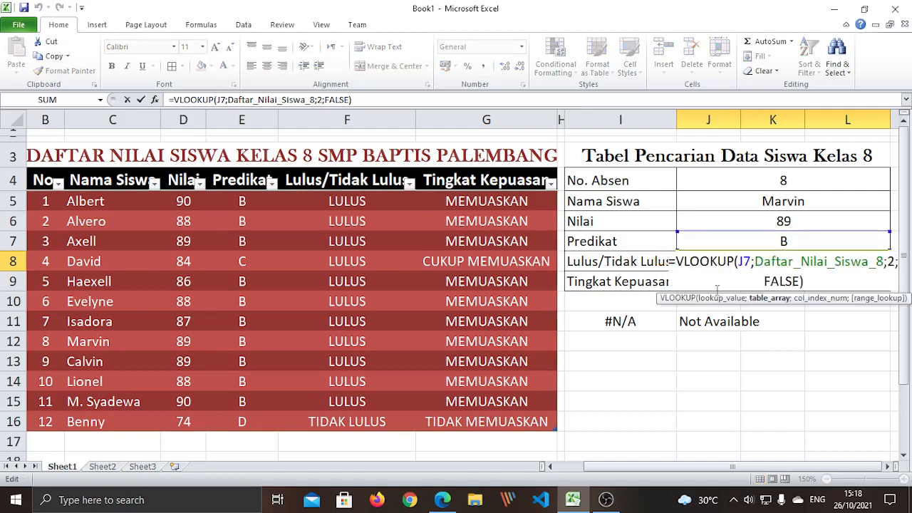
pyautogui.press('Escape')
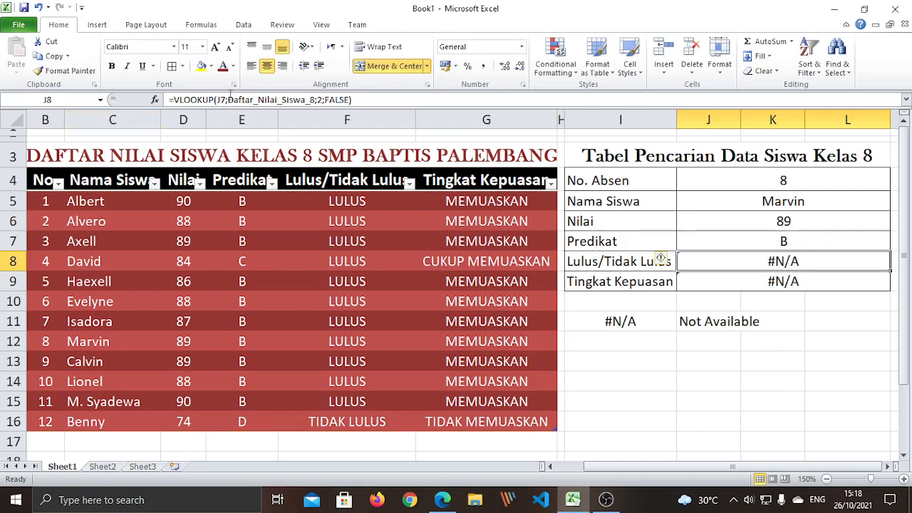
pyautogui.click(319, 100)
pyautogui.press('BackSpace')
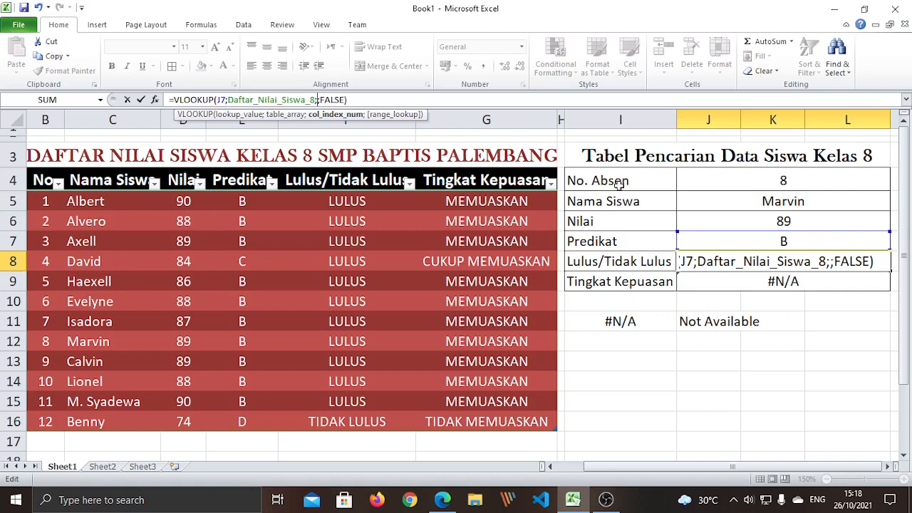
pyautogui.write('5')
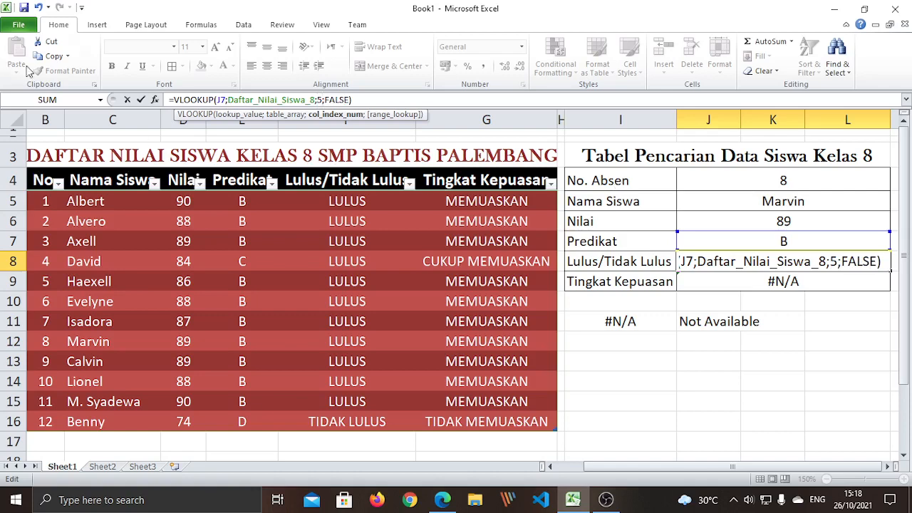
pyautogui.click(223, 100)
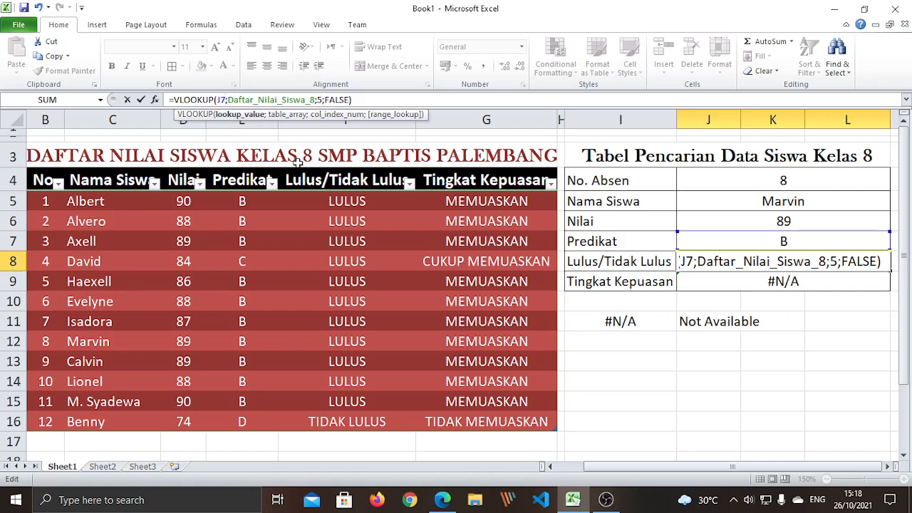
pyautogui.press('BackSpace')
pyautogui.write('4')
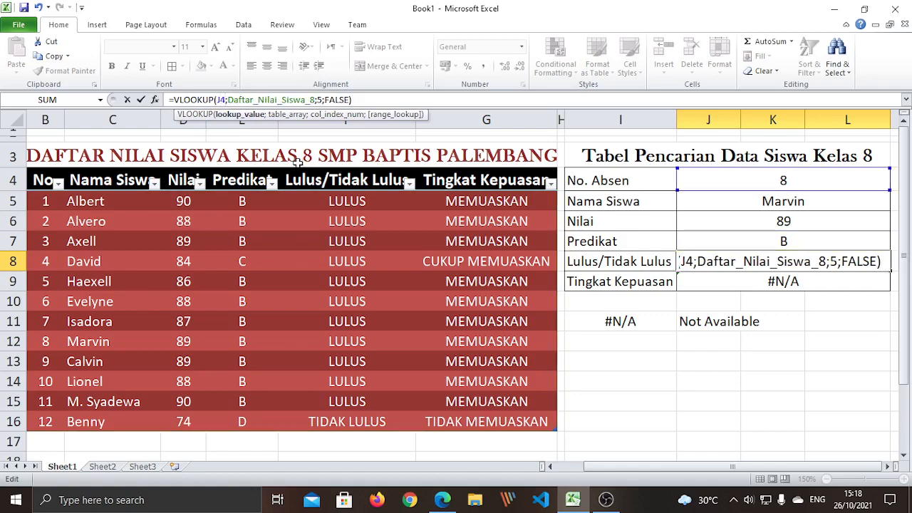
pyautogui.press('Return')
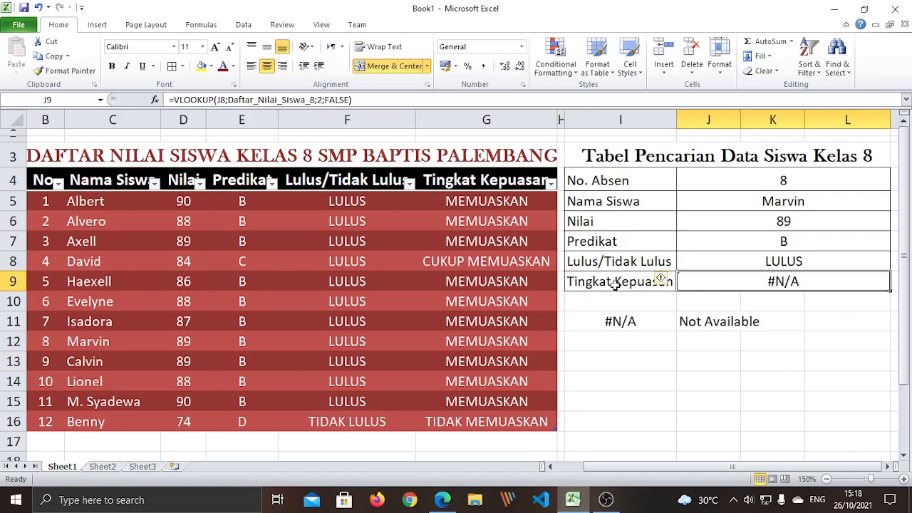
# Change J9's VLOOKUP to look up J4 and return column 6, showing MEMUASKAN
pyautogui.doubleClick(759, 281)
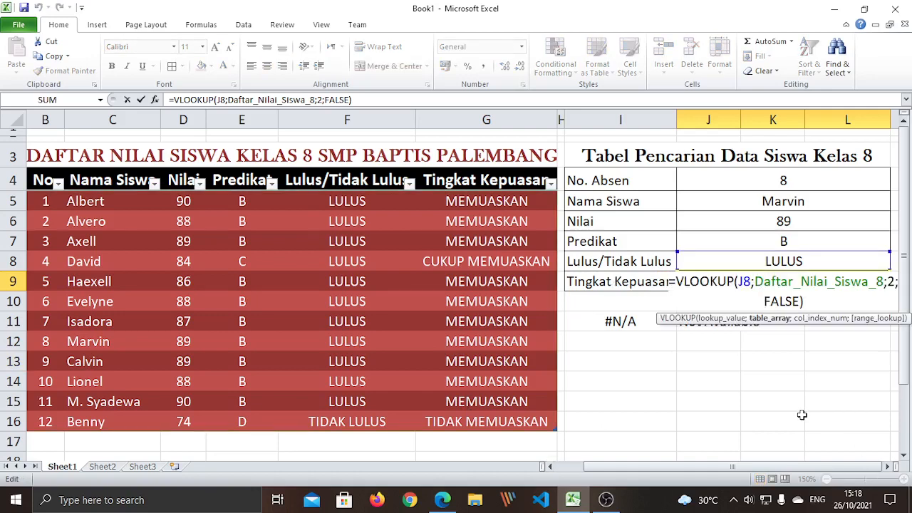
pyautogui.press('Escape')
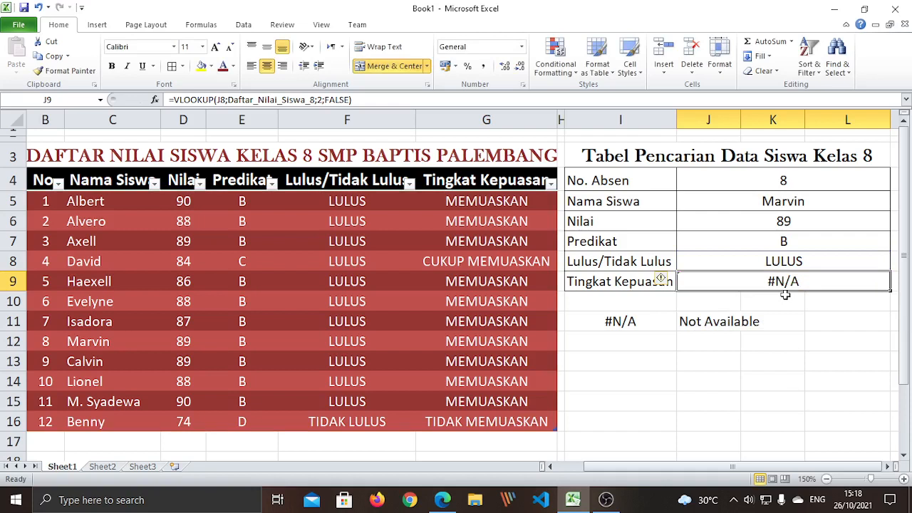
pyautogui.press('F2')
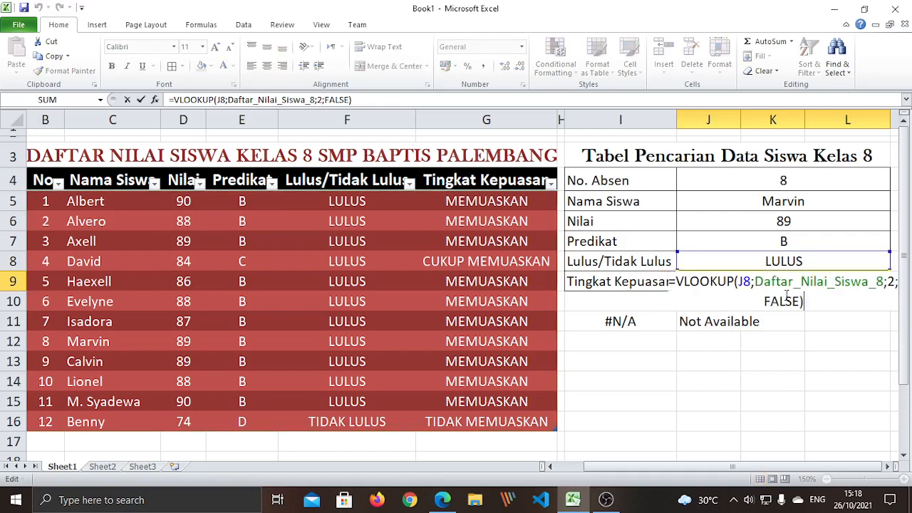
pyautogui.click(751, 284)
pyautogui.press('BackSpace')
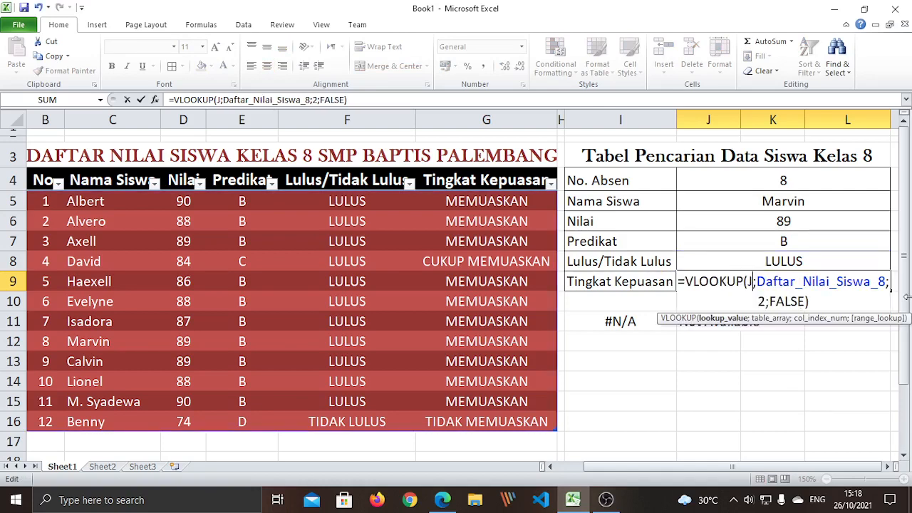
pyautogui.write('4')
pyautogui.click(831, 301)
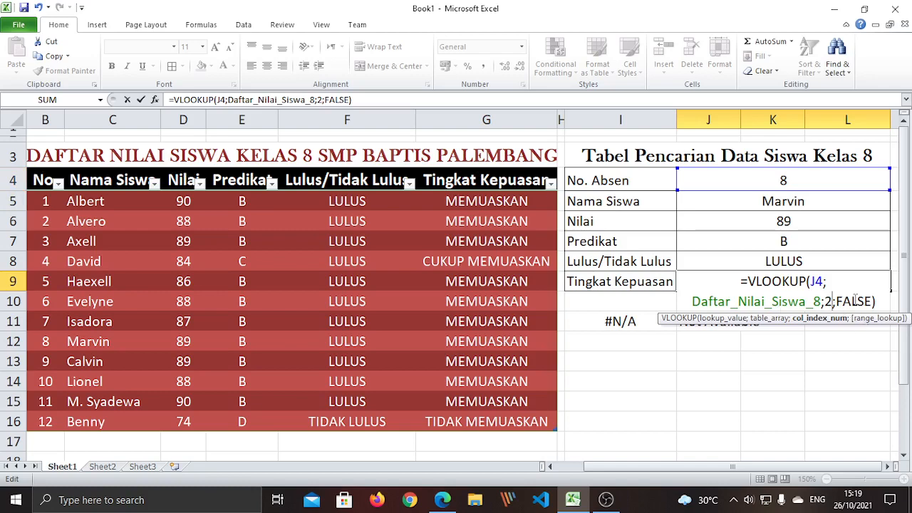
pyautogui.press('BackSpace')
pyautogui.write('6')
pyautogui.press('Return')
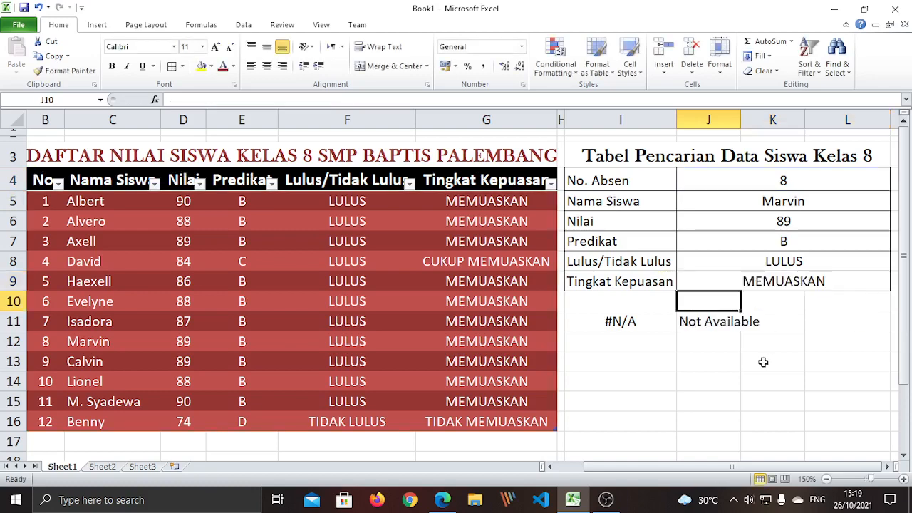
# Bold the lookup answer cells J4:L9 showing Marvin's record
pyautogui.click(743, 382)
pyautogui.moveTo(742, 181); pyautogui.dragTo(783, 284)
pyautogui.hotkey('ctrl', 'b')
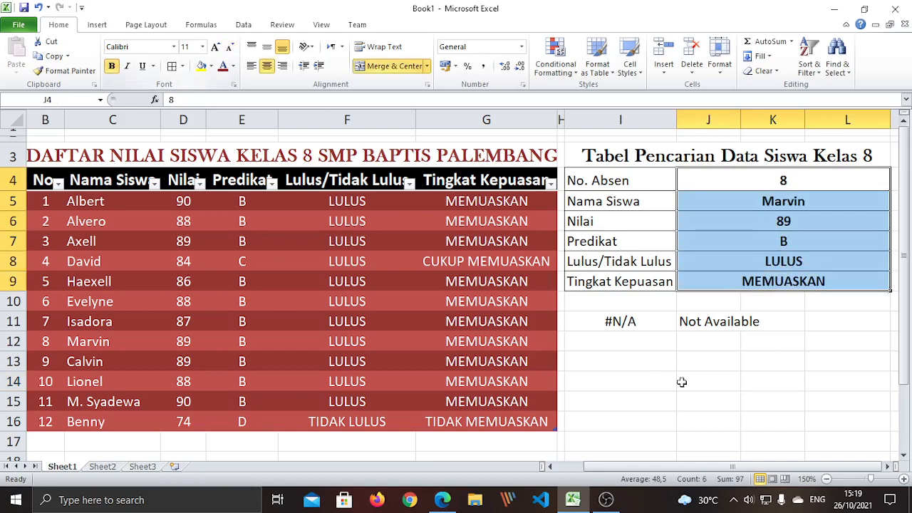
pyautogui.click(812, 381)
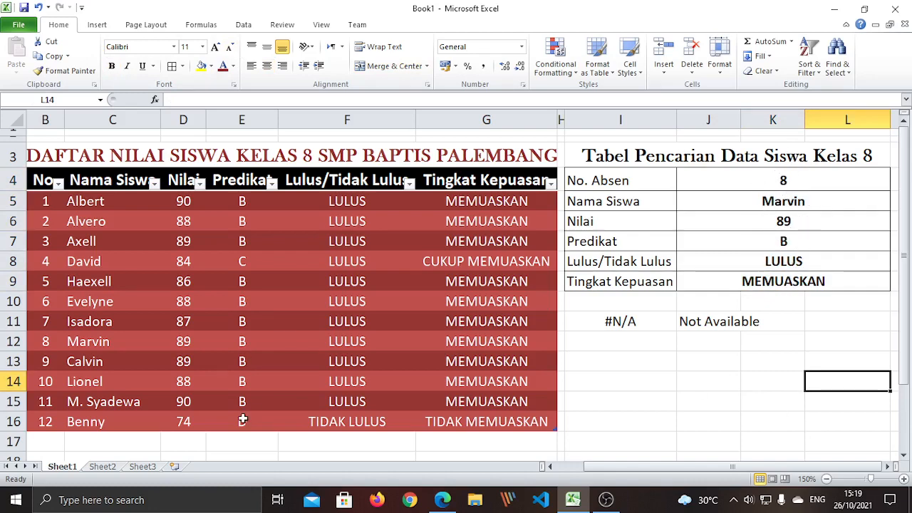
# Test the lookup with No. Absen 12, then the missing student 13
pyautogui.click(795, 180)
pyautogui.write('12')
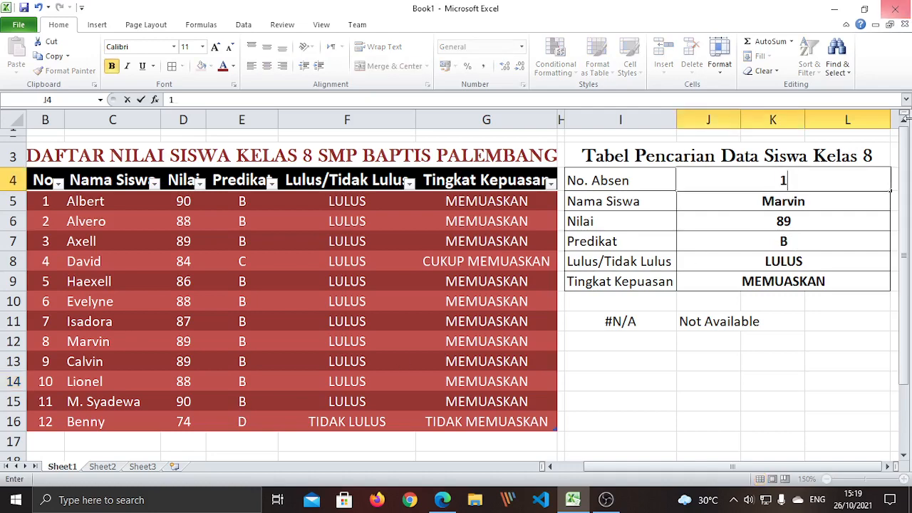
pyautogui.press('Return')
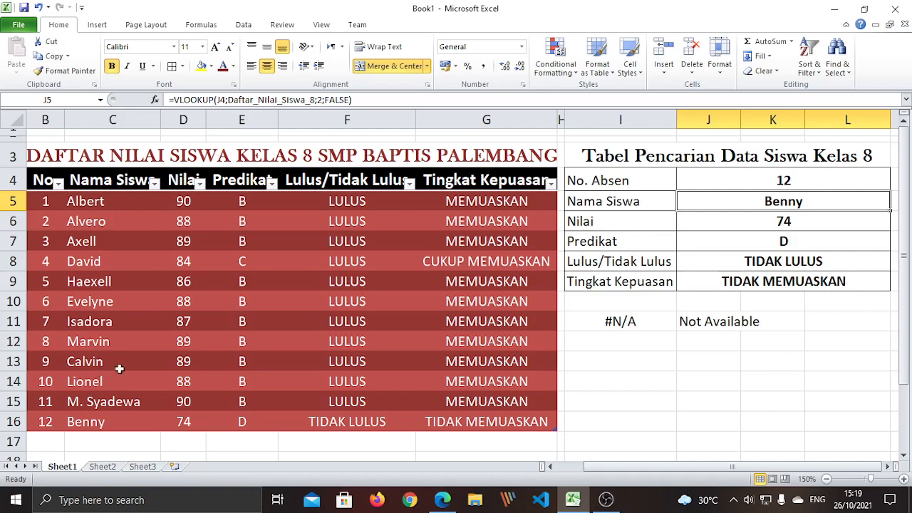
pyautogui.click(796, 183)
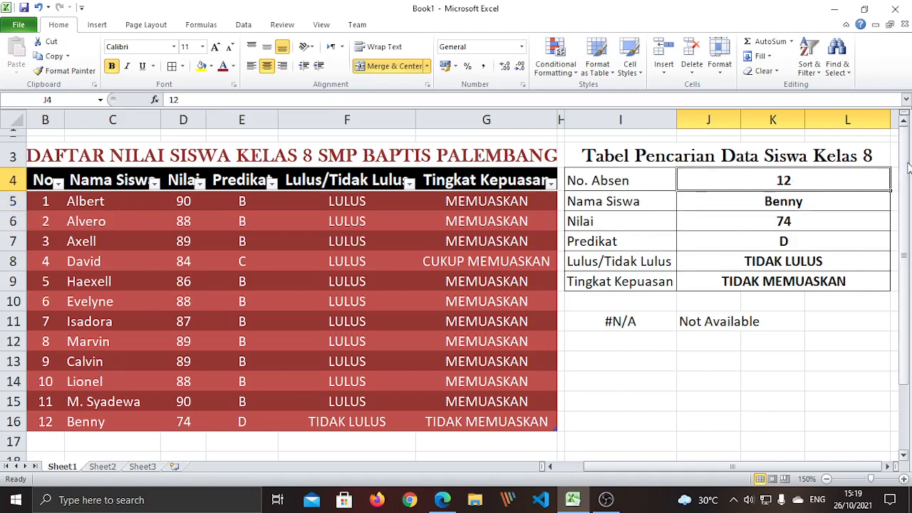
pyautogui.write('13')
pyautogui.press('Return')
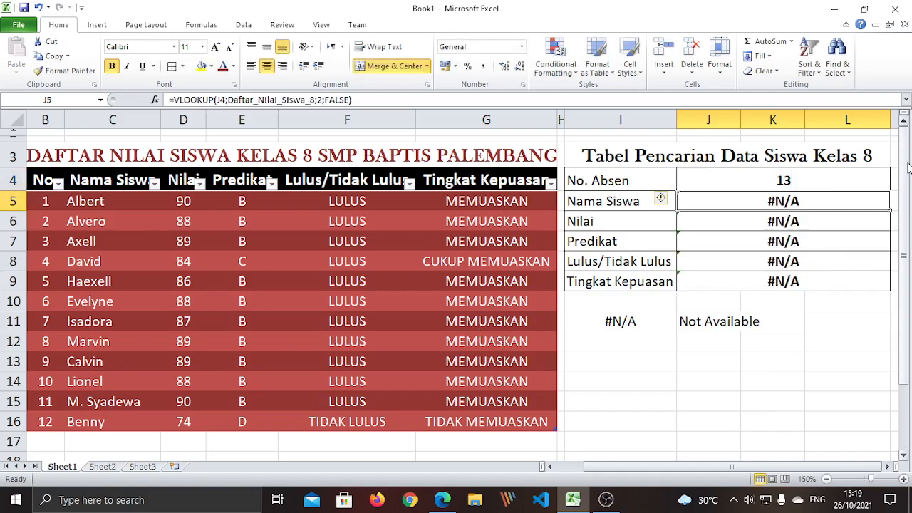
pyautogui.click(805, 182)
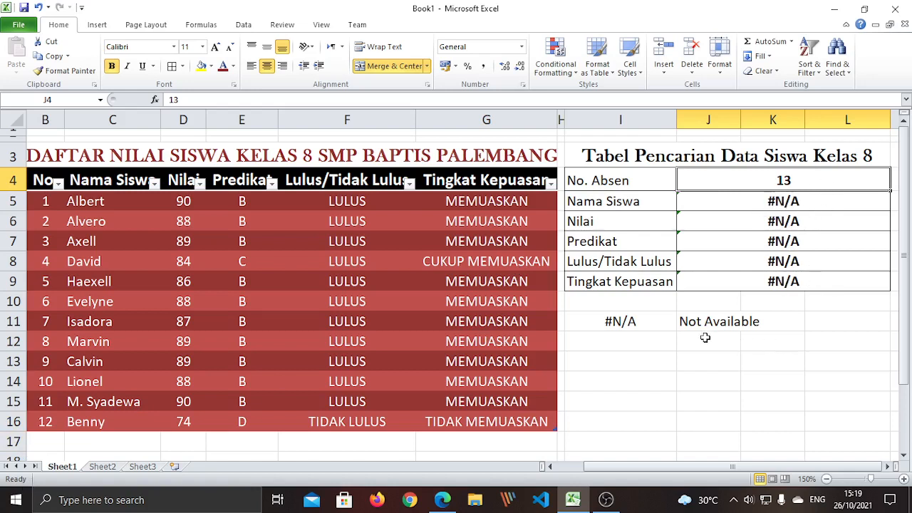
pyautogui.click(763, 385)
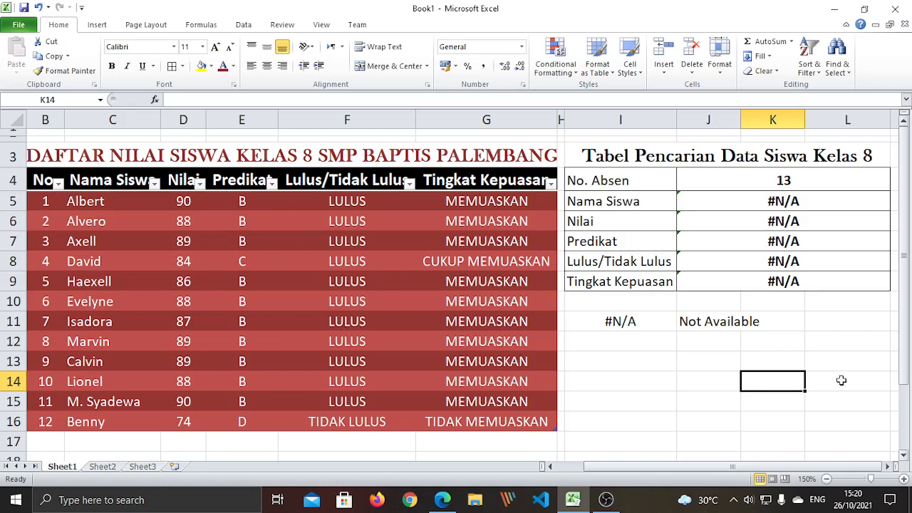
# Try No. Absen 7, 1 and the out-of-range 100 in the lookup
pyautogui.click(827, 360)
pyautogui.click(788, 181)
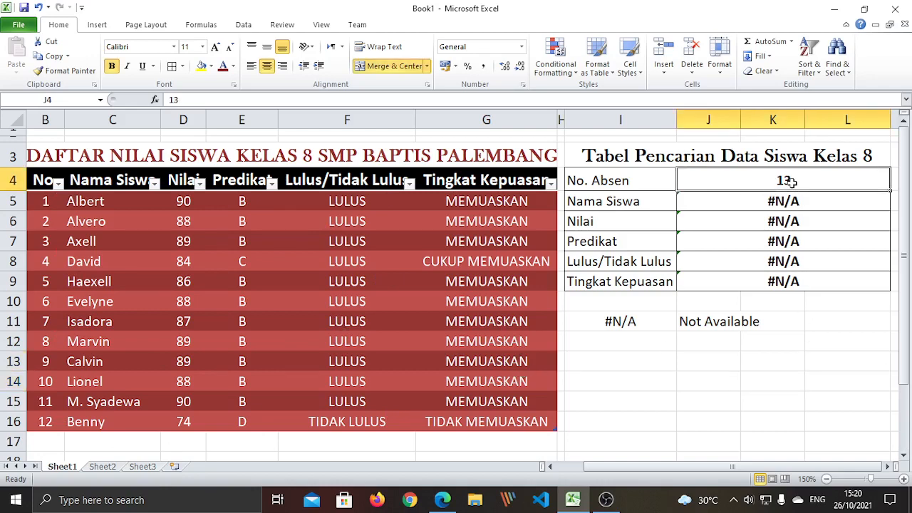
pyautogui.write('7')
pyautogui.press('Return')
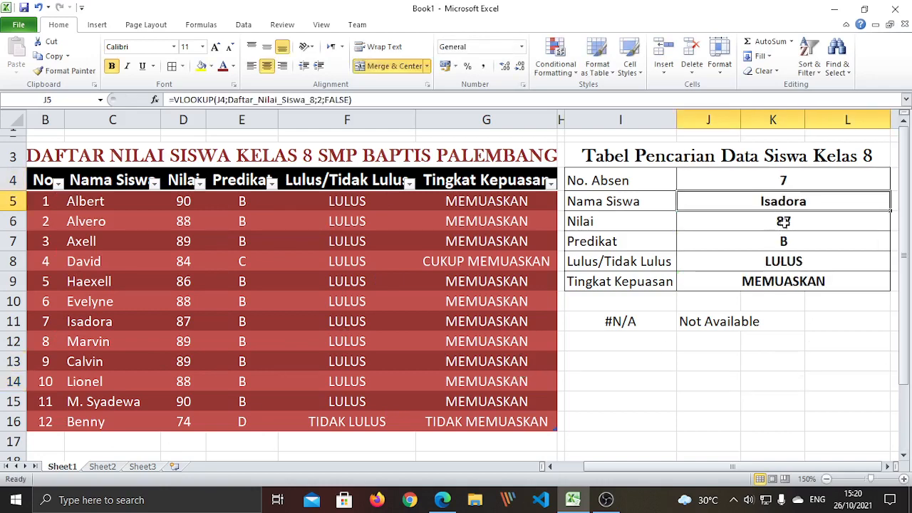
pyautogui.click(784, 182)
pyautogui.write('1')
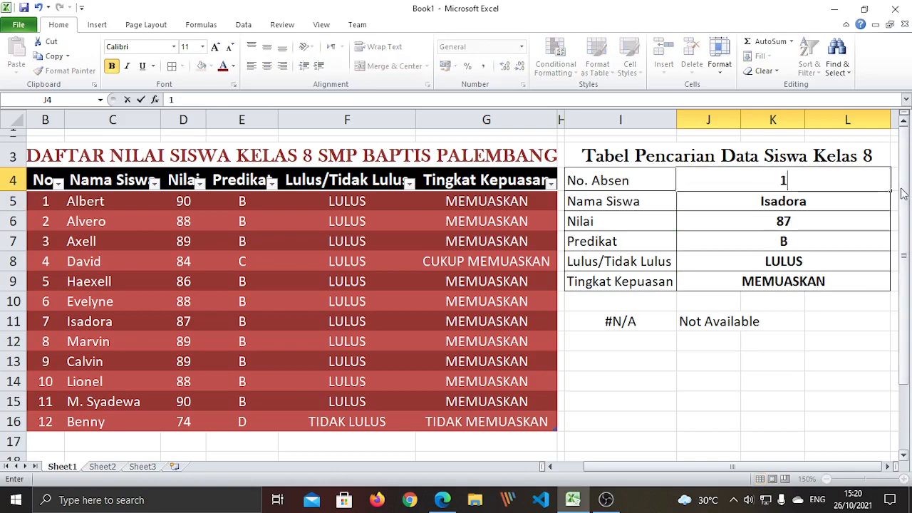
pyautogui.press('Return')
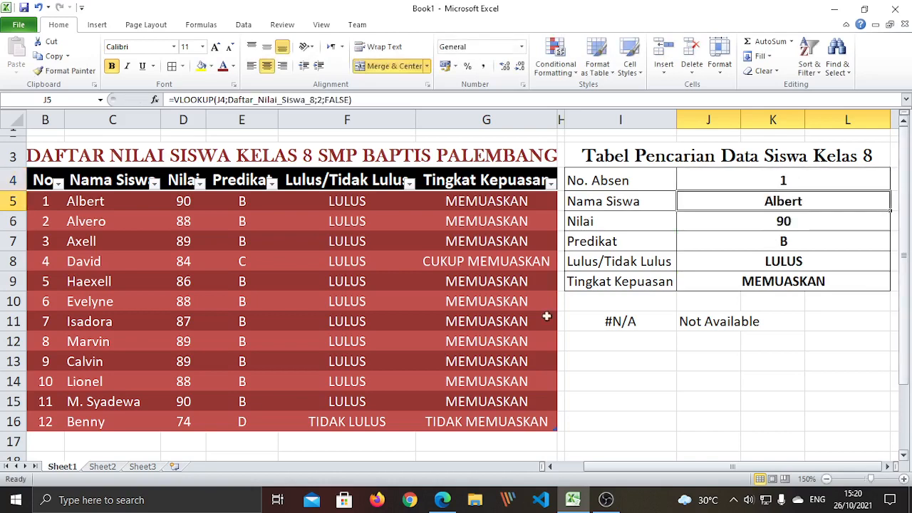
pyautogui.click(776, 408)
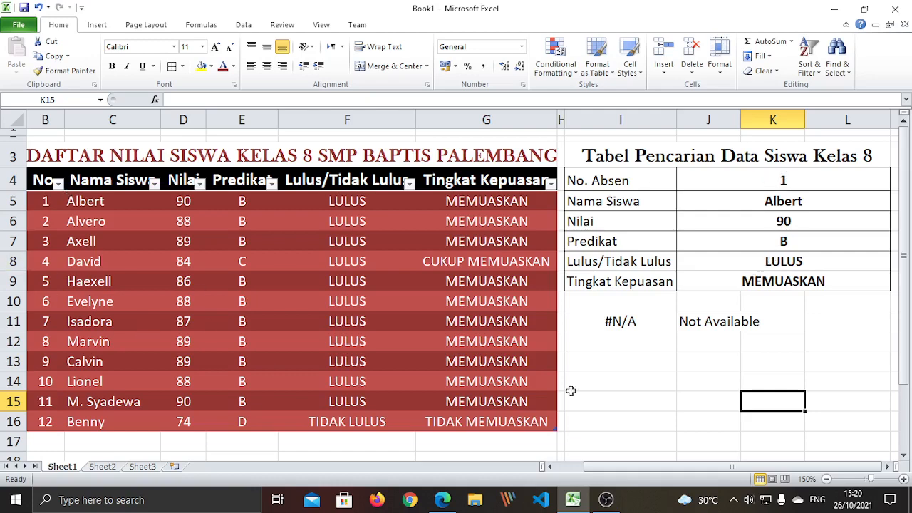
pyautogui.click(782, 178)
pyautogui.write('100')
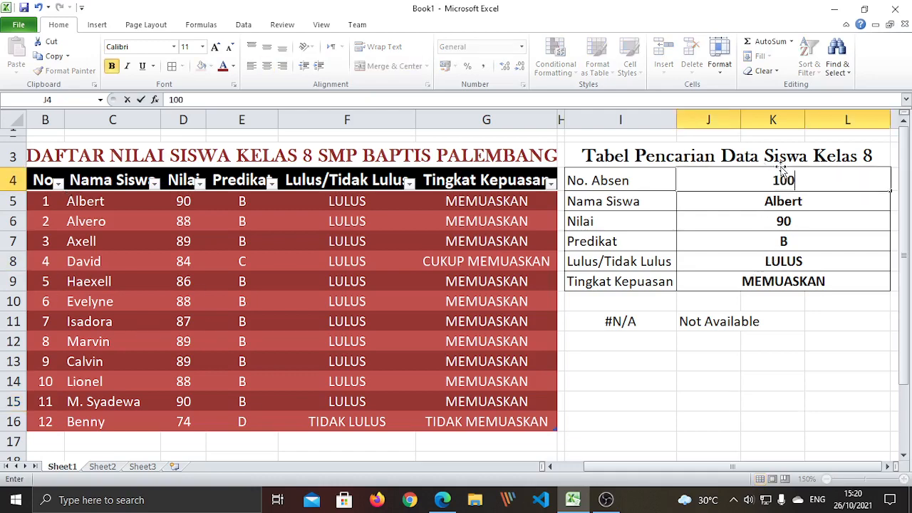
pyautogui.press('Return')
# Set No. Absen to 10 so the lookup shows Lionel's 88, B, LULUS, MEMUASKAN
pyautogui.click(791, 182)
pyautogui.write('10')
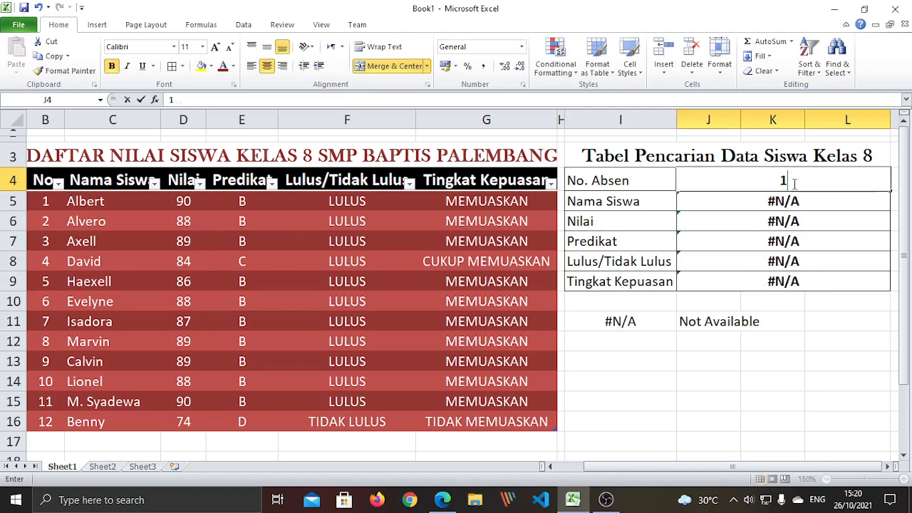
pyautogui.press('Return')
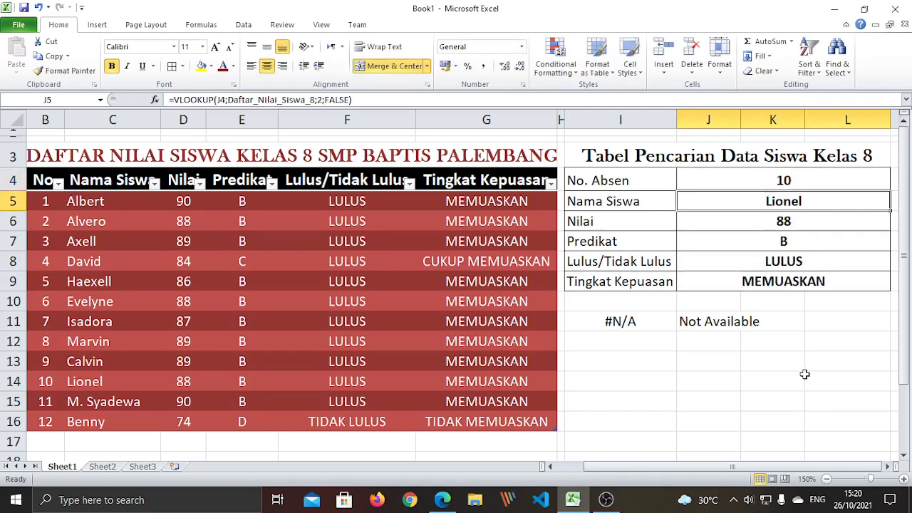
pyautogui.scroll(-2, 67, 435)
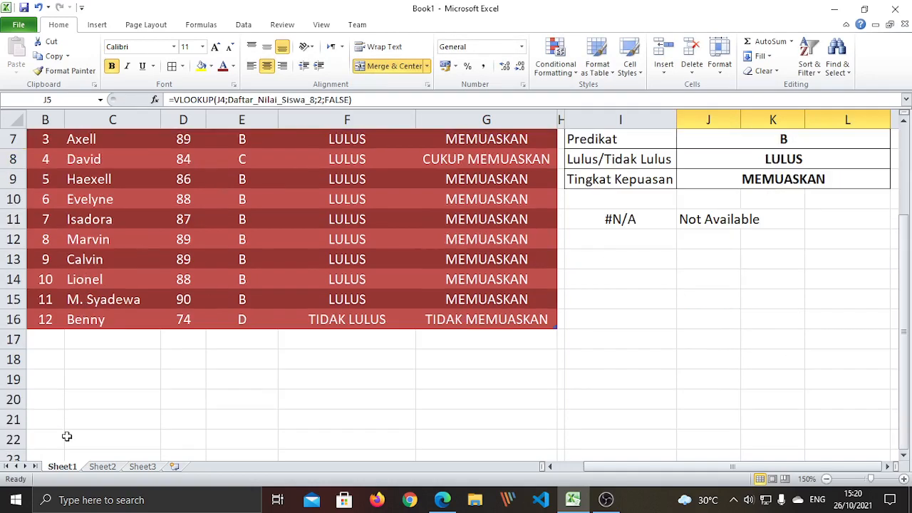
pyautogui.scroll(2, 69, 382)
pyautogui.scroll(-11, 75, 411)
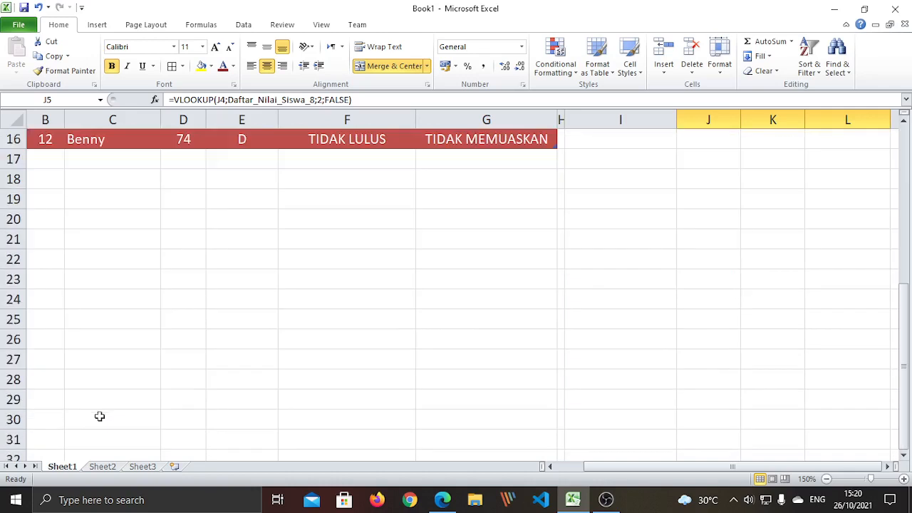
pyautogui.scroll(9, 118, 388)
pyautogui.scroll(-4, 124, 389)
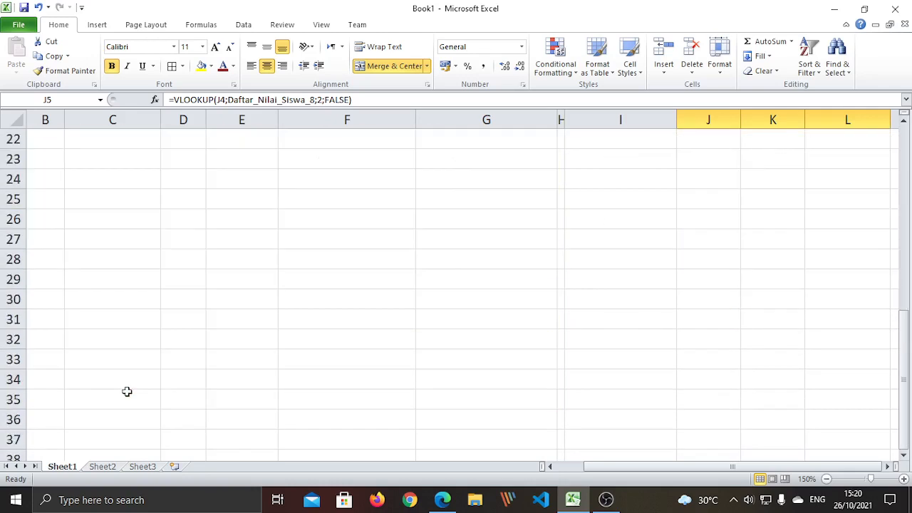
pyautogui.scroll(6, 132, 388)
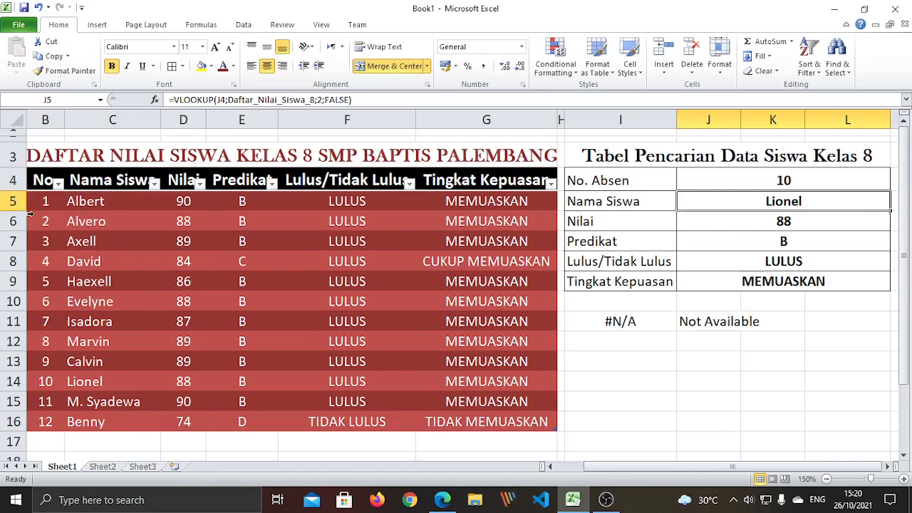
# Select the grade table body and the lookup results to compare Lionel's record
pyautogui.moveTo(43, 201); pyautogui.dragTo(495, 422)
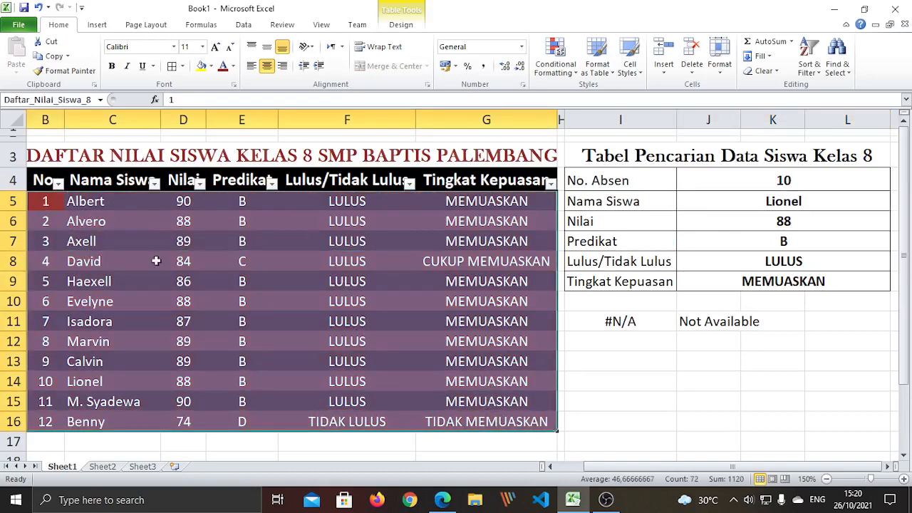
pyautogui.click(716, 384)
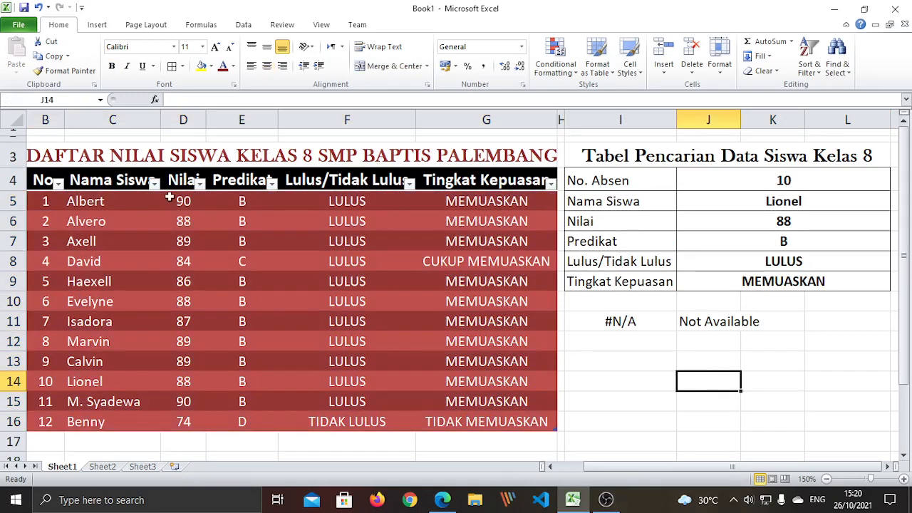
pyautogui.moveTo(44, 204); pyautogui.dragTo(494, 427)
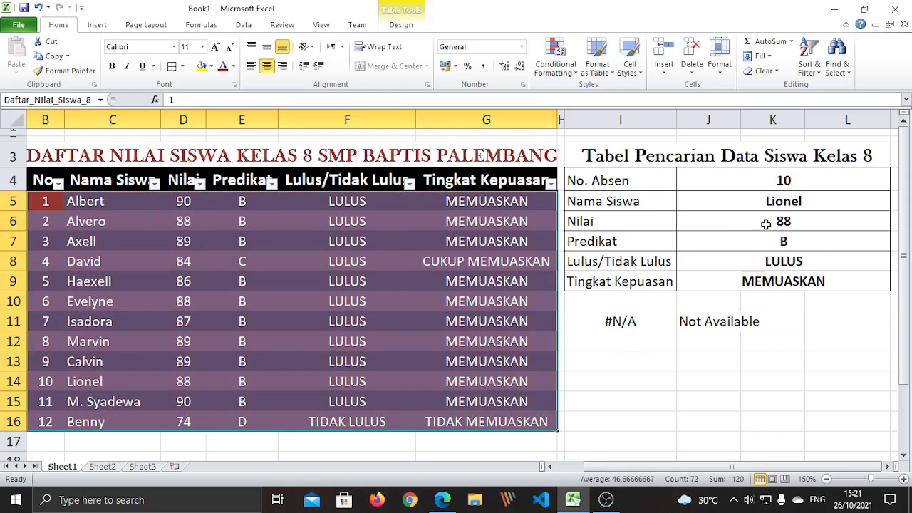
pyautogui.moveTo(775, 201); pyautogui.dragTo(784, 280)
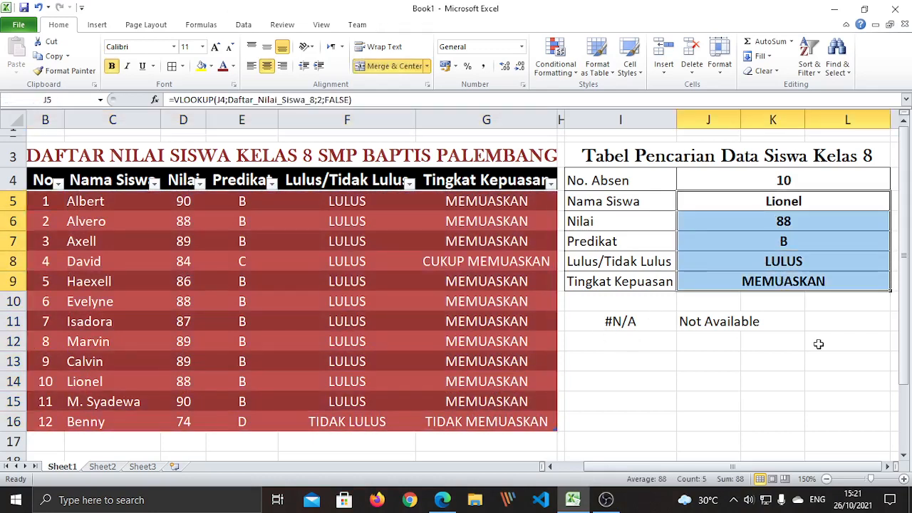
pyautogui.click(790, 397)
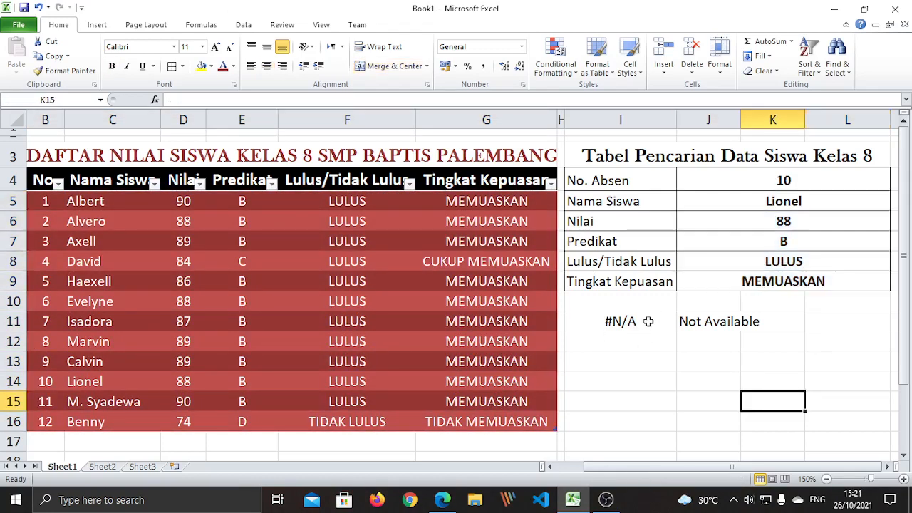
# Start Save As and pick This PC > Documents as the folder for Book1.xlsx
pyautogui.click(19, 26)
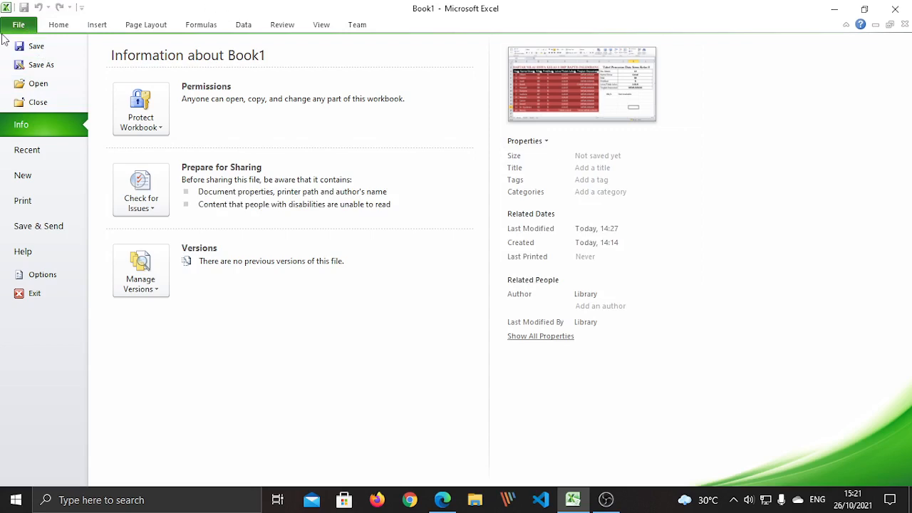
pyautogui.click(41, 65)
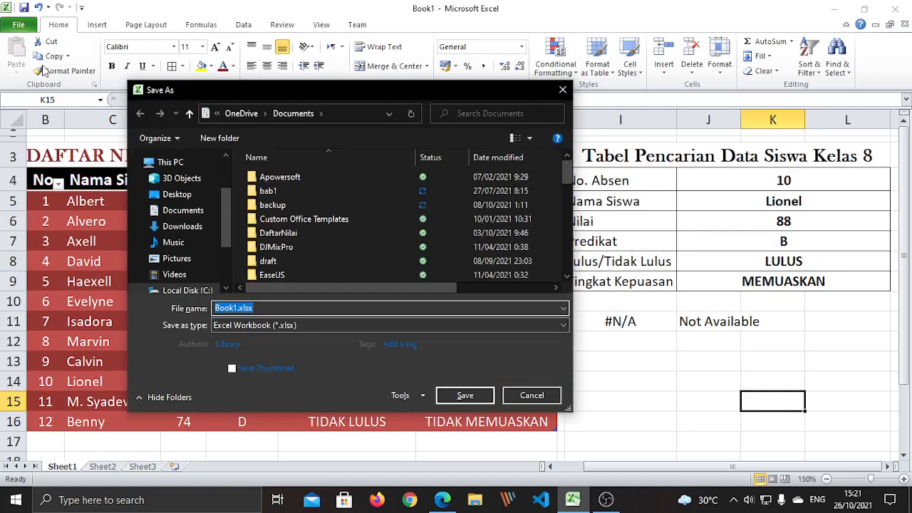
pyautogui.moveTo(227, 229); pyautogui.dragTo(238, 278)
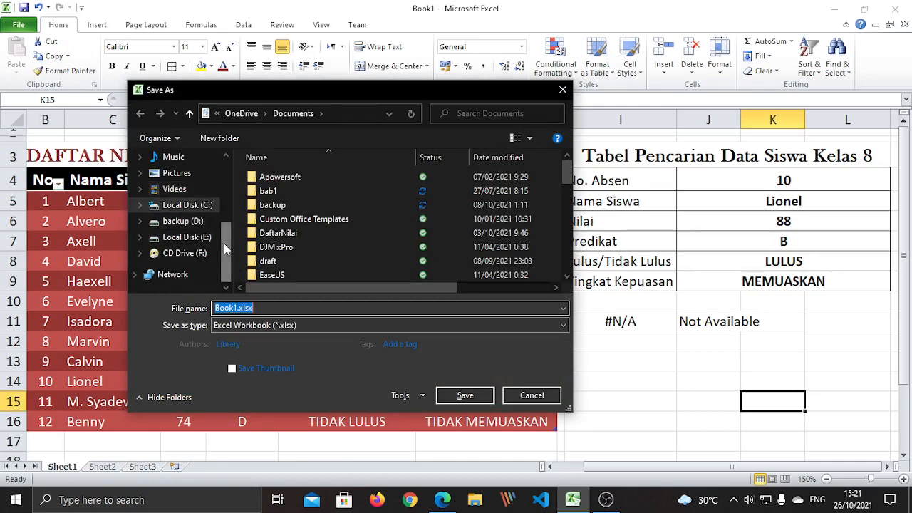
pyautogui.scroll(5, 223, 243)
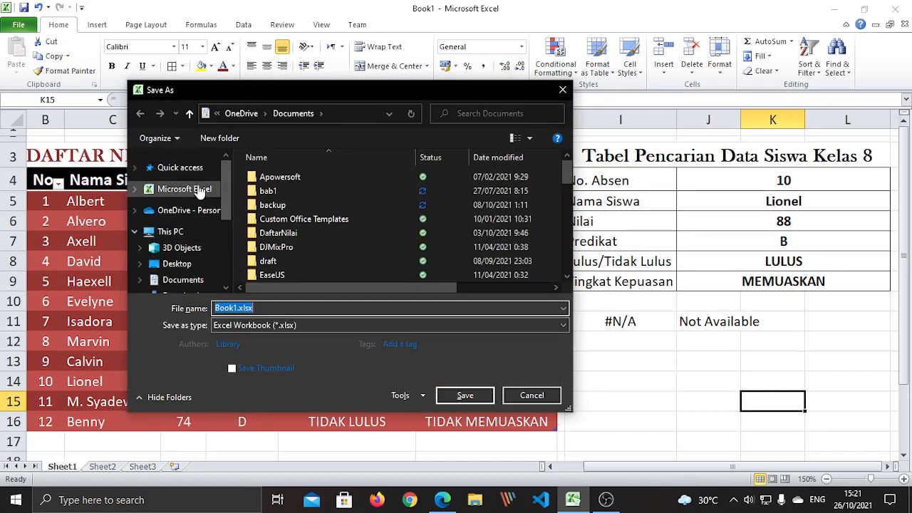
pyautogui.scroll(-1, 224, 202)
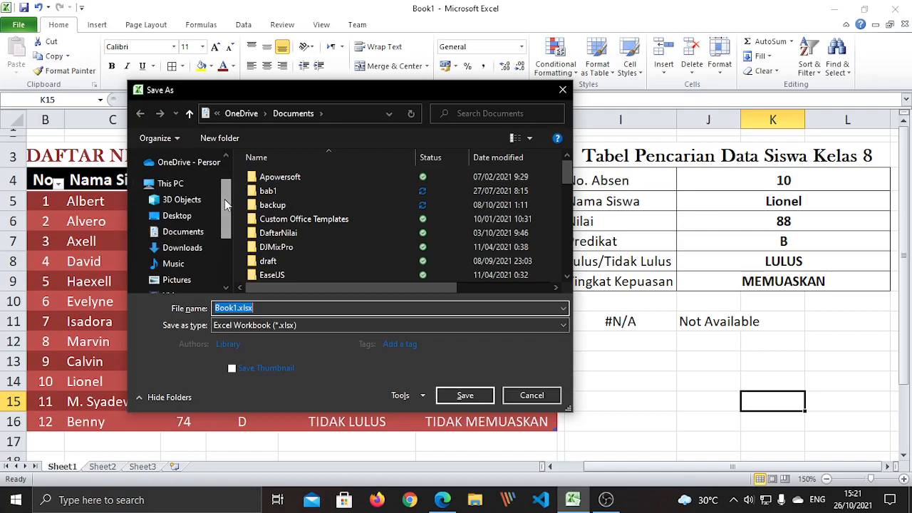
pyautogui.click(198, 234)
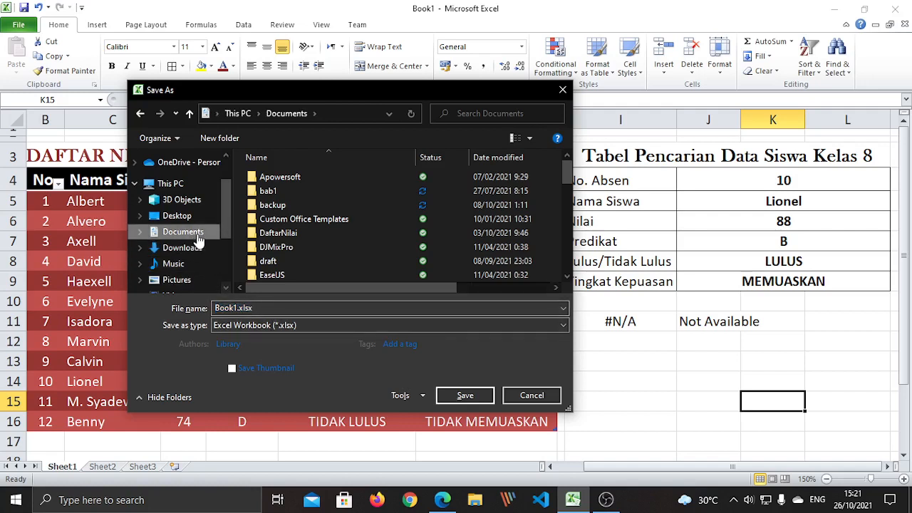
pyautogui.doubleClick(278, 308)
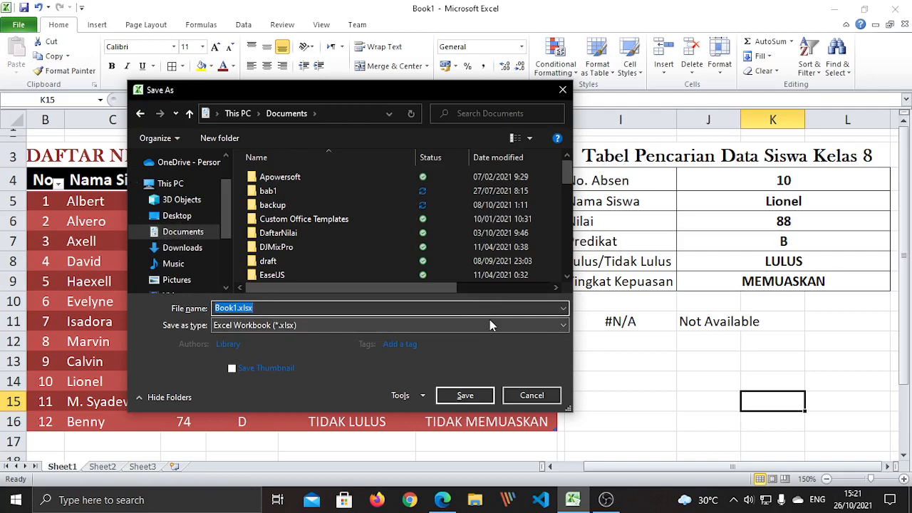
# Save the workbook to Documents under the name Latihan_Rumus_VLOOKUP_1
pyautogui.write('Rum')
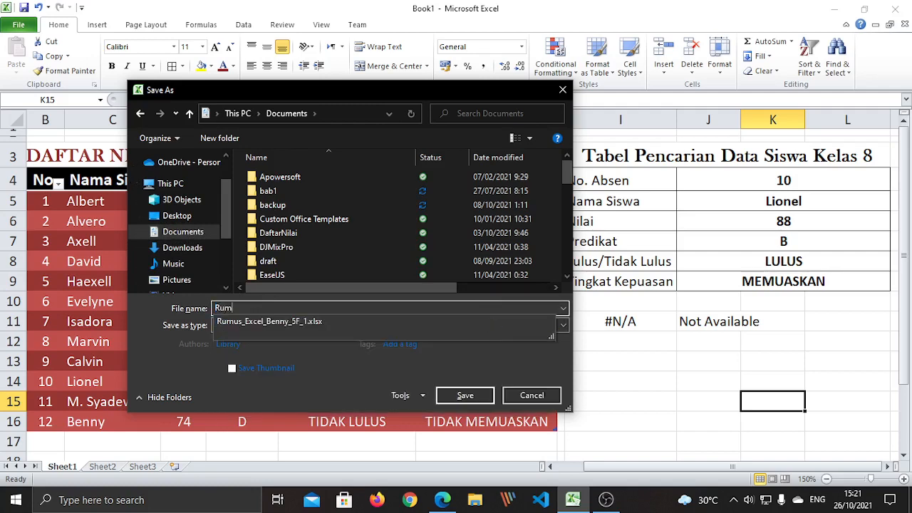
pyautogui.press('BackSpace')
pyautogui.press('BackSpace')
pyautogui.write('Latihan')
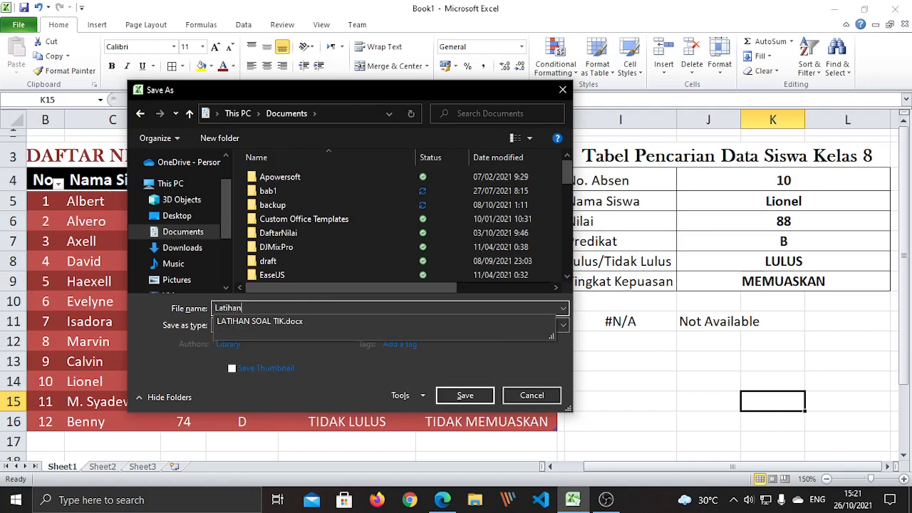
pyautogui.write('_Rumus_VLOOKUP_1_Benny_20')
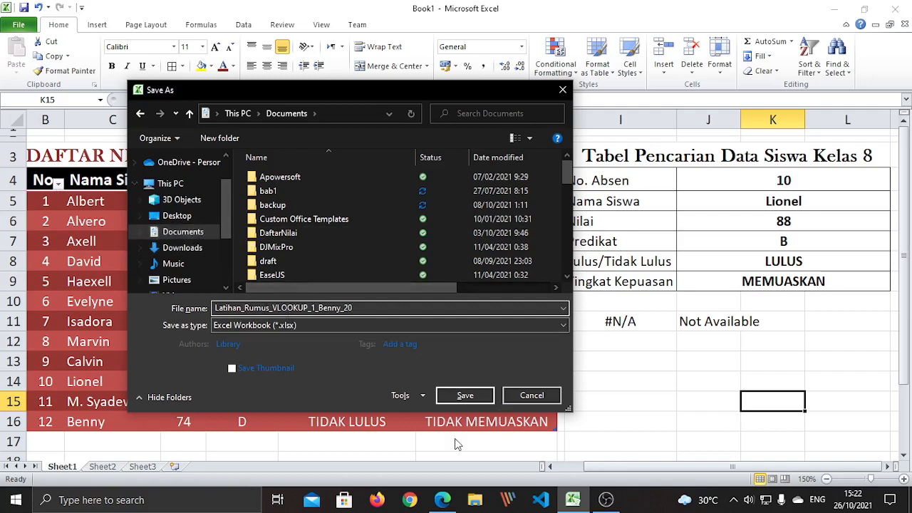
pyautogui.click(465, 396)
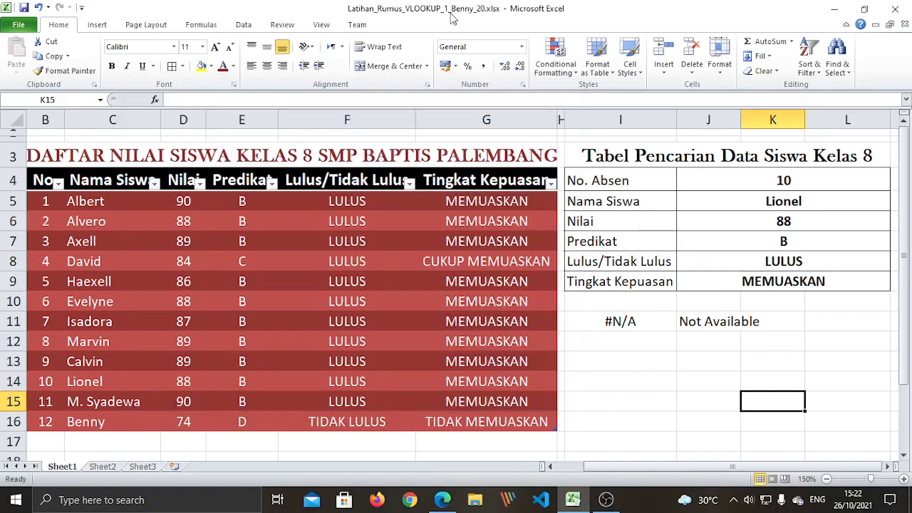
# Enter the author's e-mail address in cell I14 so it becomes a hyperlink
pyautogui.click(626, 382)
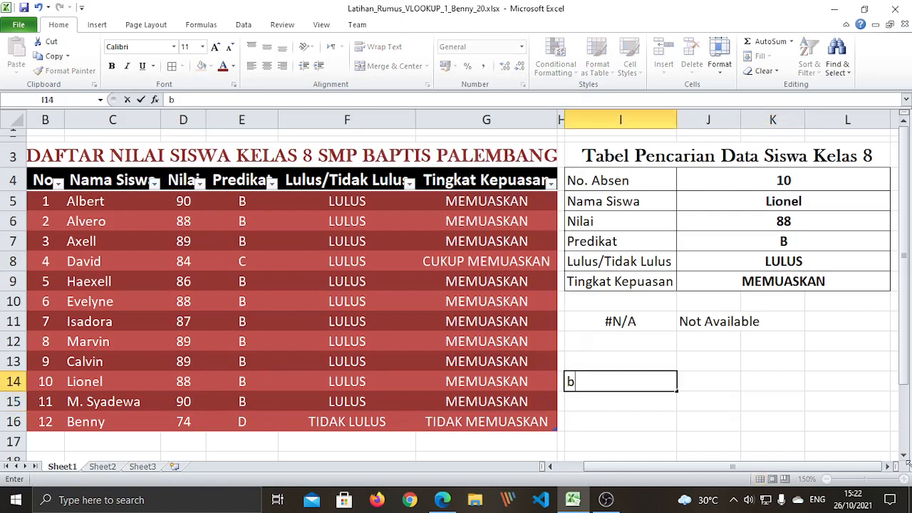
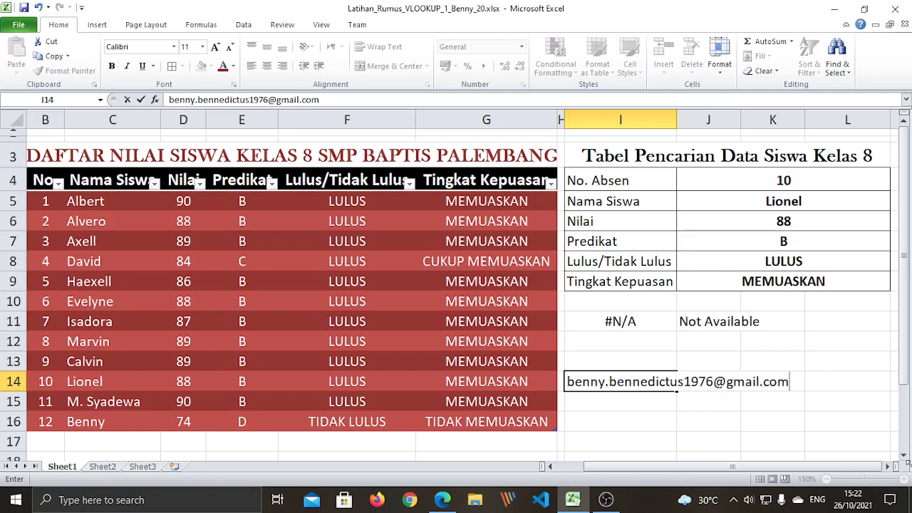
pyautogui.press('Return')
pyautogui.click(759, 409)
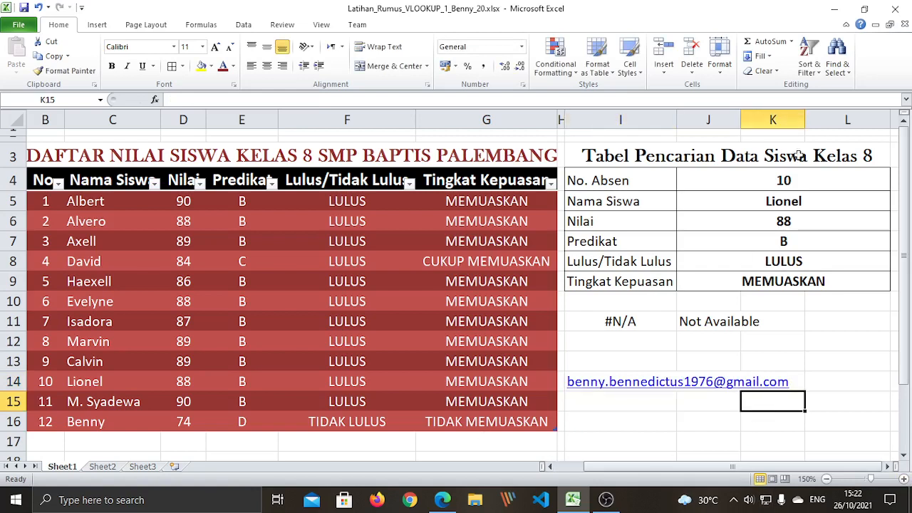
pyautogui.click(784, 206)
# Step through the lookup result formulas and the No. Absen value 10
pyautogui.press('Down')
pyautogui.press('Down')
pyautogui.press('Down')
pyautogui.press('Down')
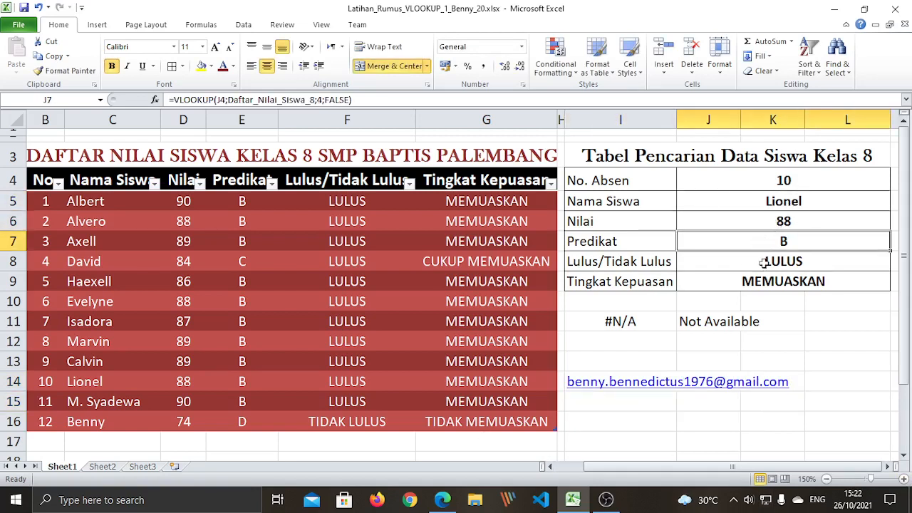
pyautogui.moveTo(762, 208); pyautogui.dragTo(766, 282)
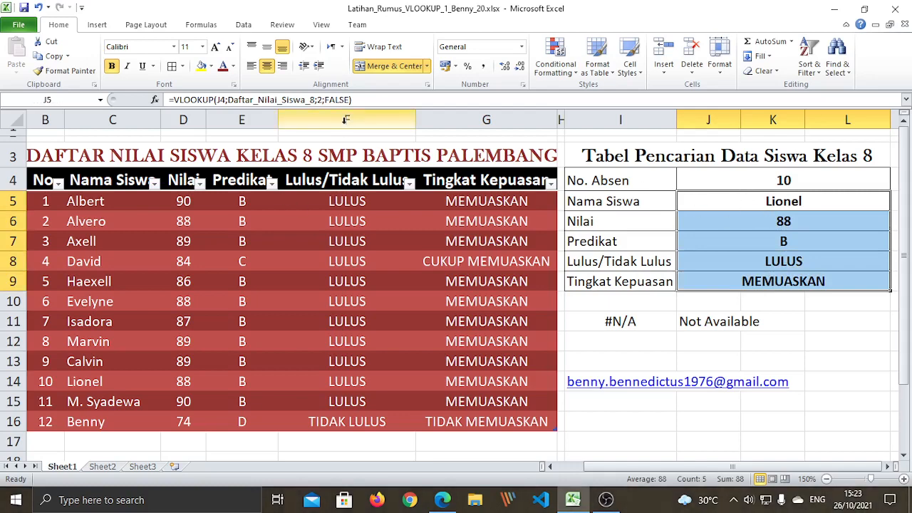
pyautogui.click(757, 252)
pyautogui.moveTo(732, 198); pyautogui.dragTo(738, 246)
pyautogui.click(731, 188)
# Inspect the Nama Siswa VLOOKUP formula without changing it, then show hidden taskbar icons
pyautogui.click(732, 201)
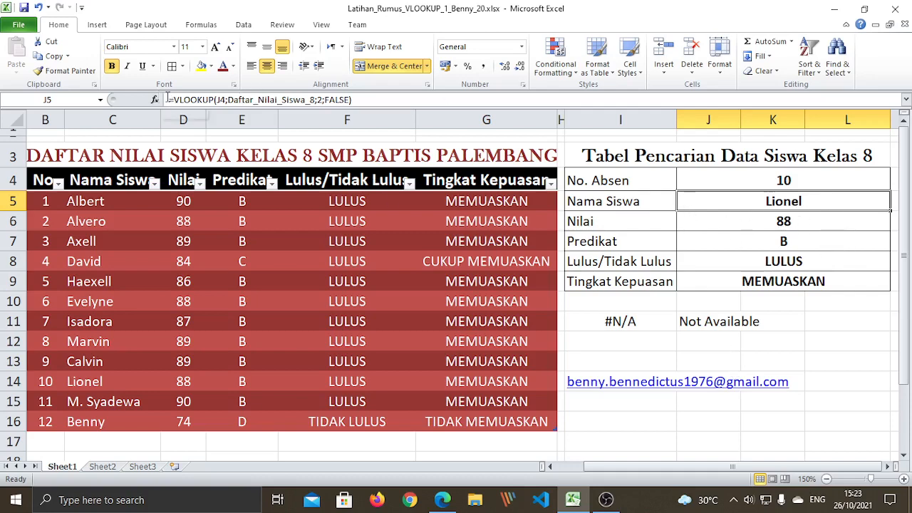
pyautogui.moveTo(169, 100); pyautogui.dragTo(355, 118)
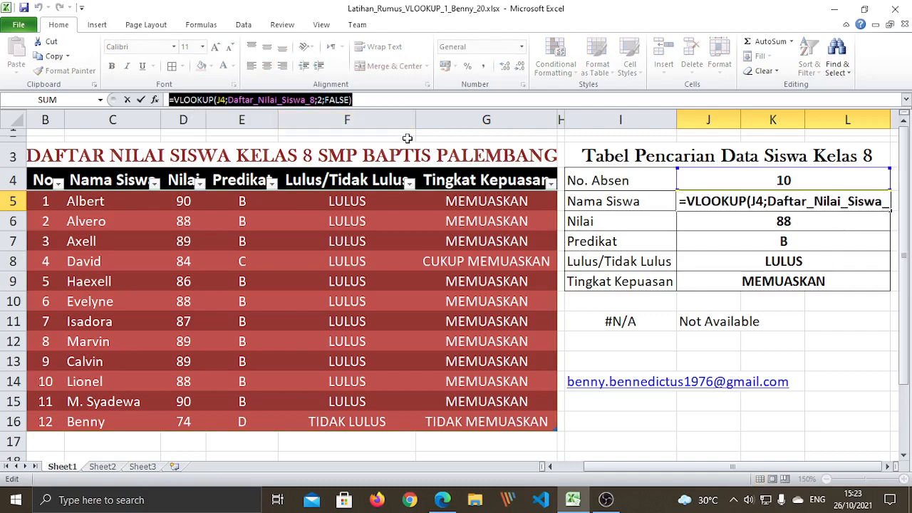
pyautogui.press('Escape')
pyautogui.click(785, 349)
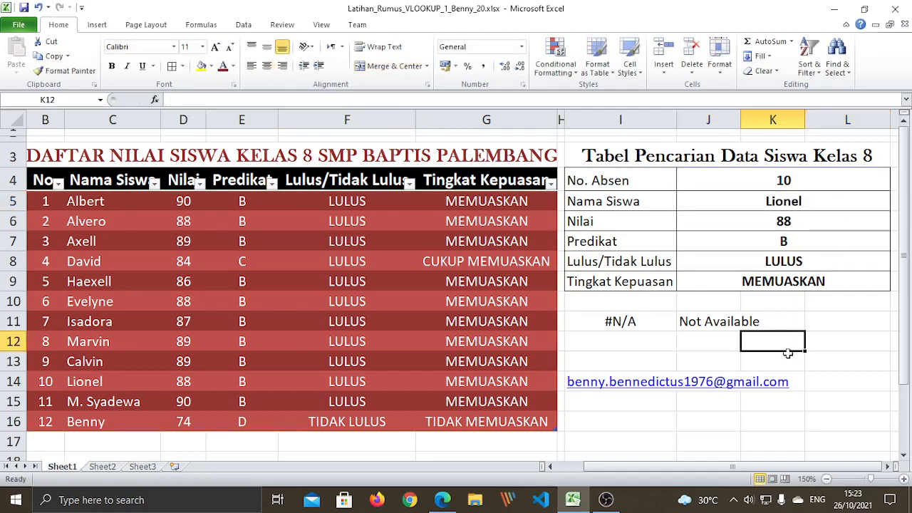
pyautogui.click(732, 405)
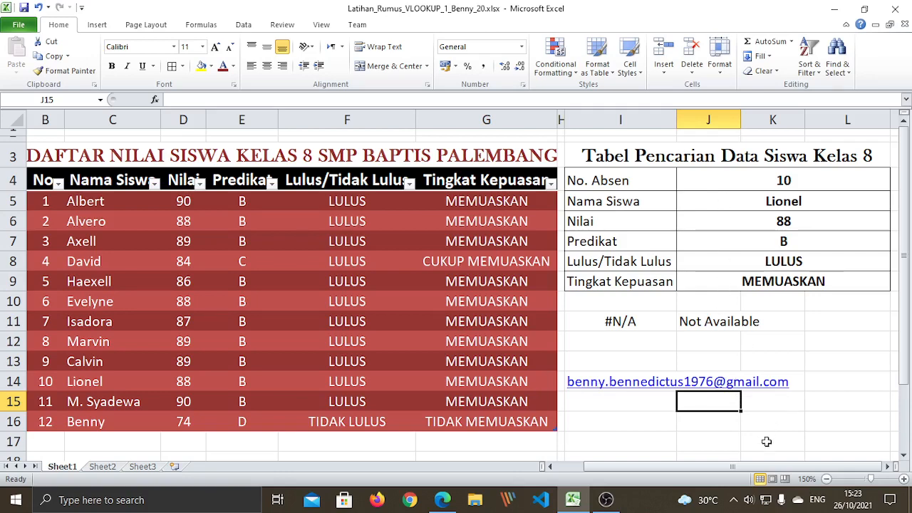
pyautogui.click(735, 504)
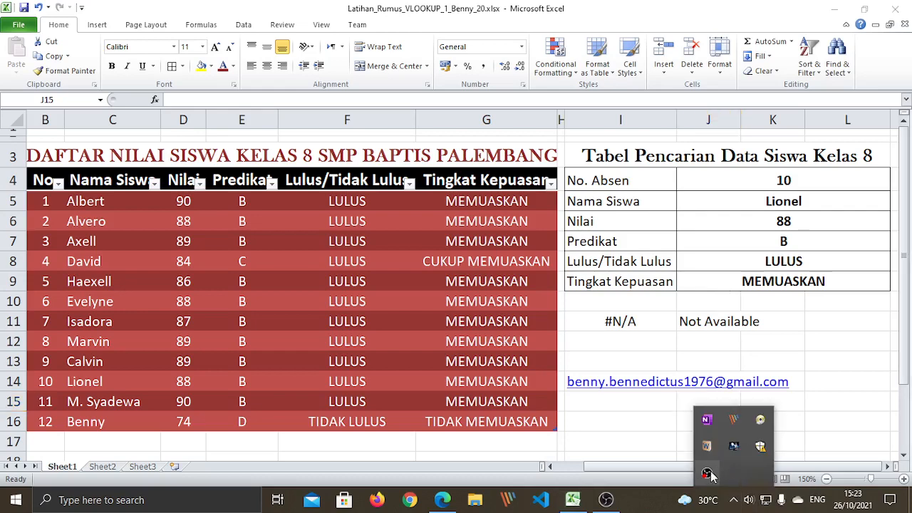